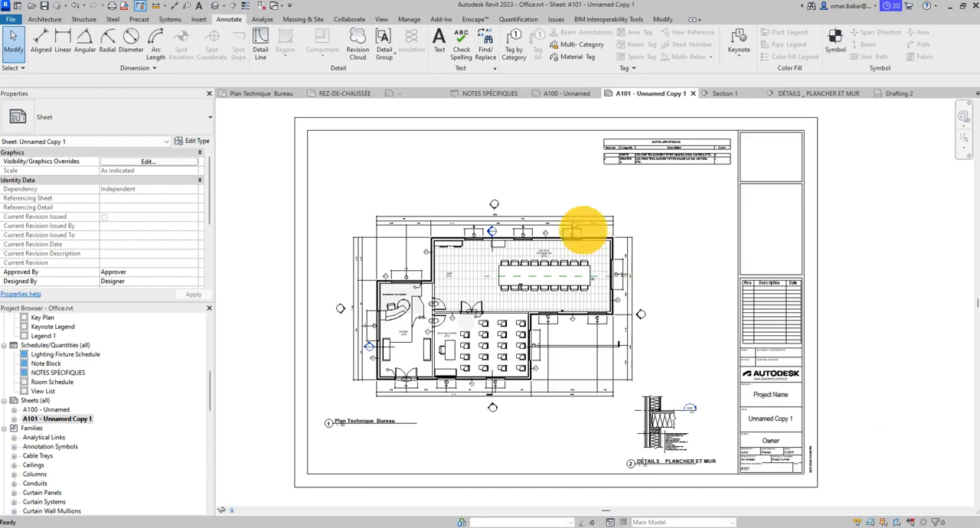
- Start a new sheet and open the Titleblocks folder of the English-Imperial library to load a title block family
click(381, 21)
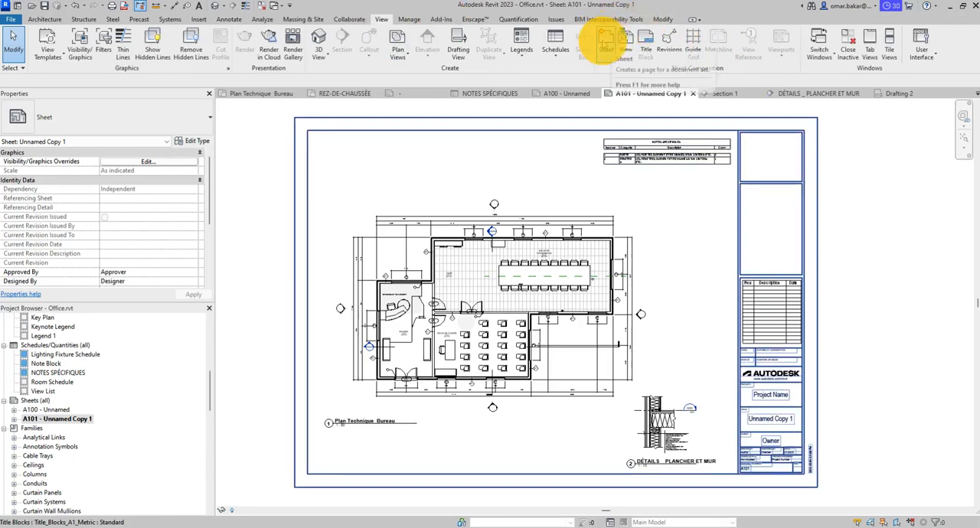
click(605, 42)
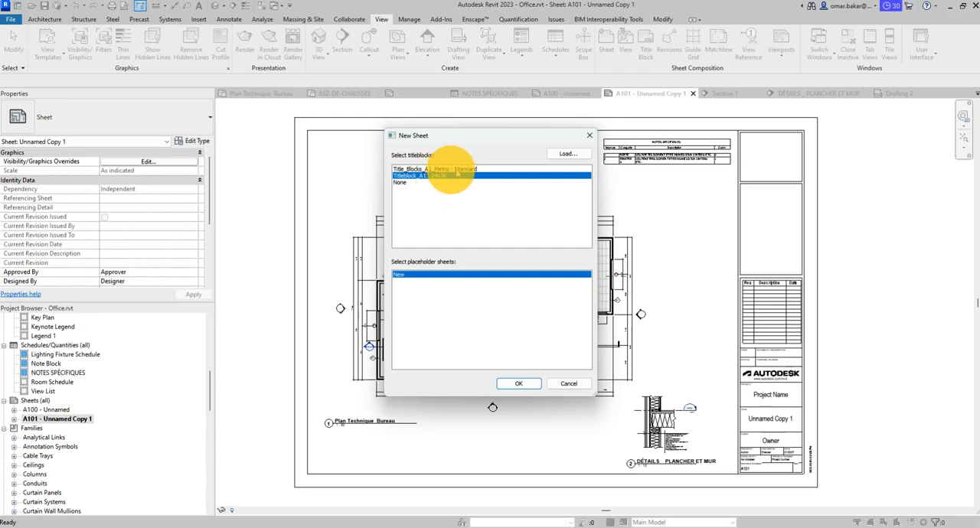
click(567, 155)
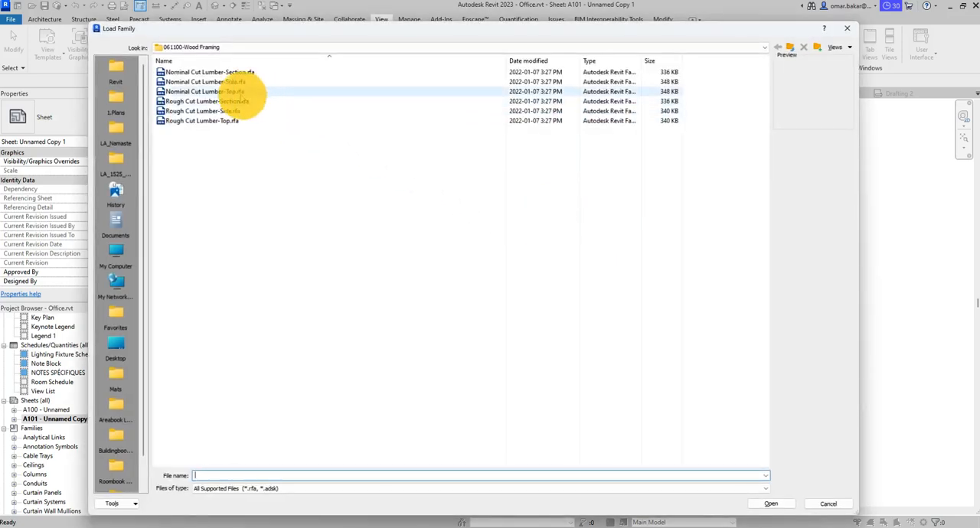
click(313, 46)
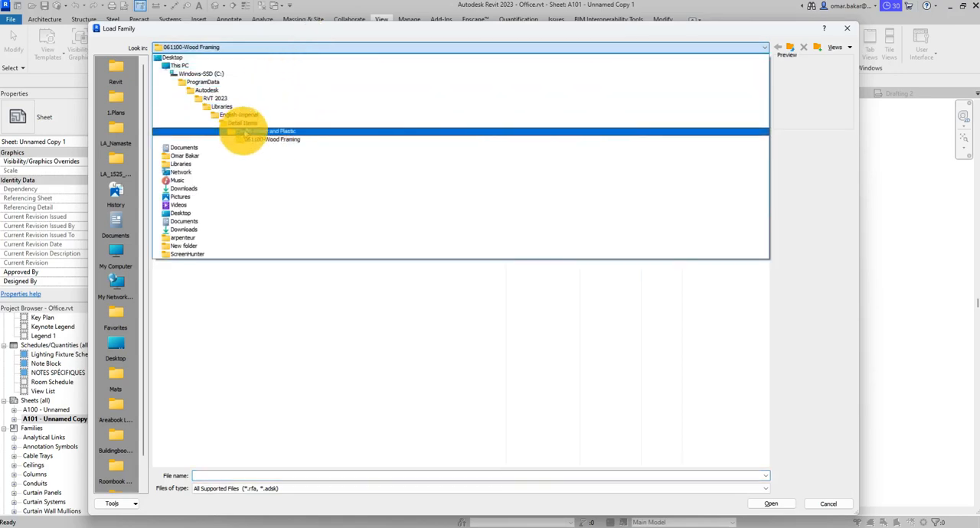
click(240, 114)
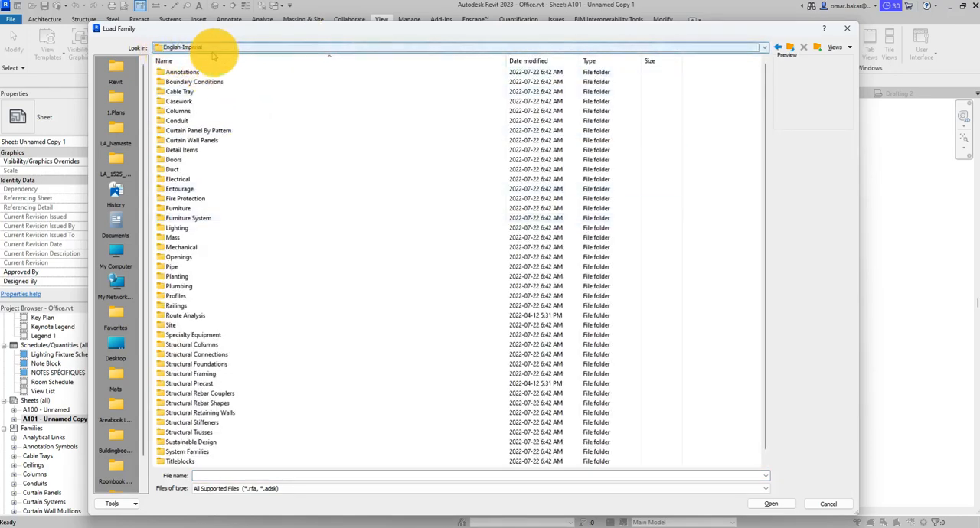
scroll(398, 306, down, 1)
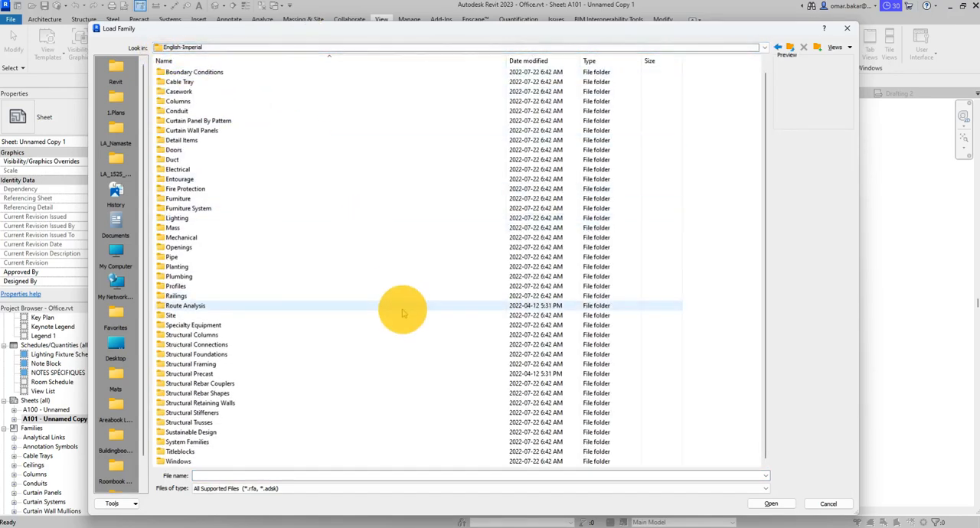
double_click(181, 453)
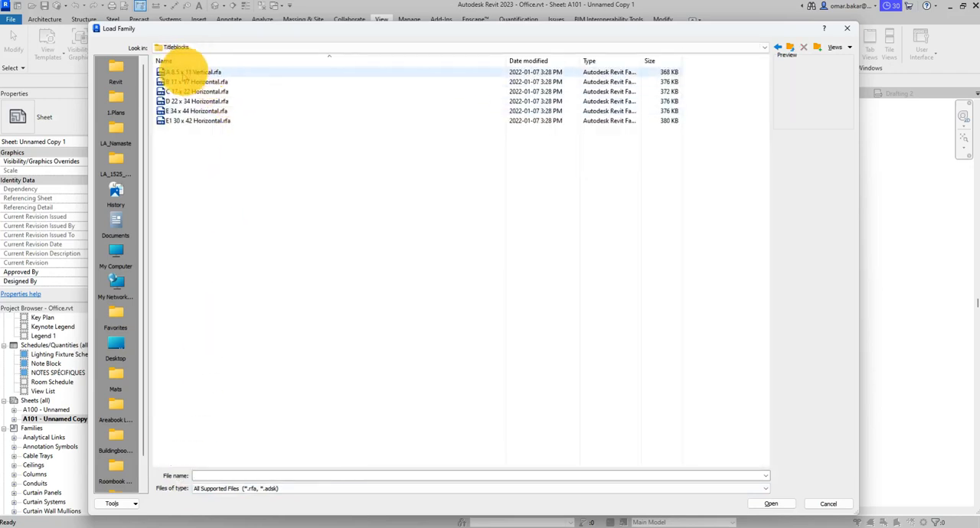
- Preview the title block families from A 8.5 x 11 Vertical through D 22 x 34 Horizontal
click(188, 72)
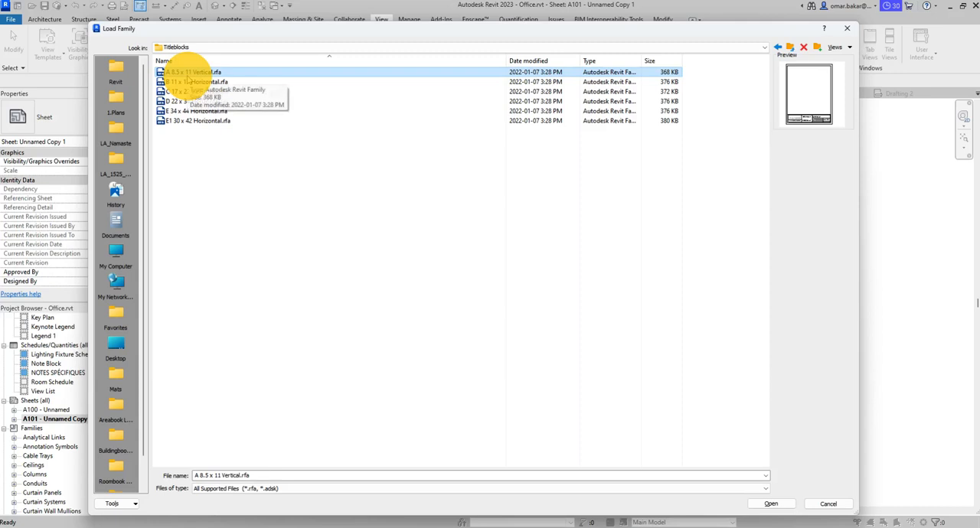
key(Down)
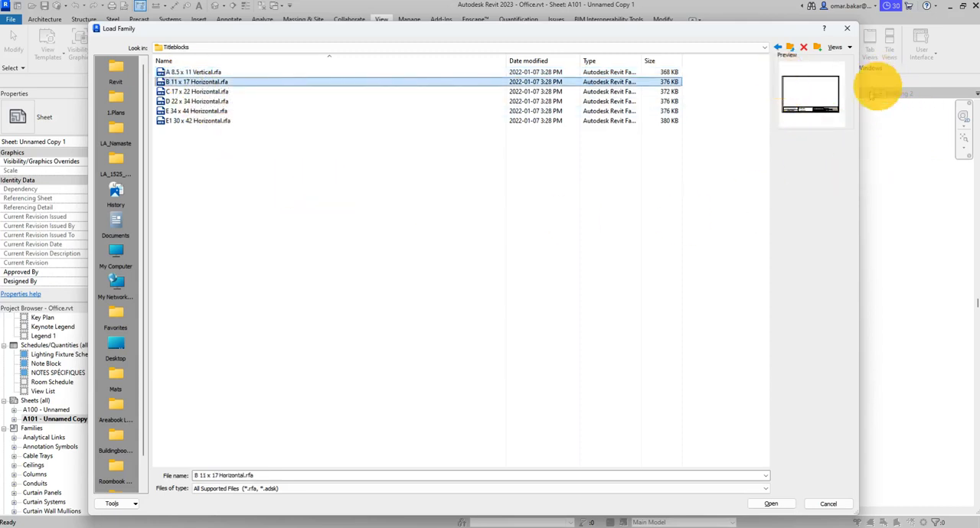
key(Down)
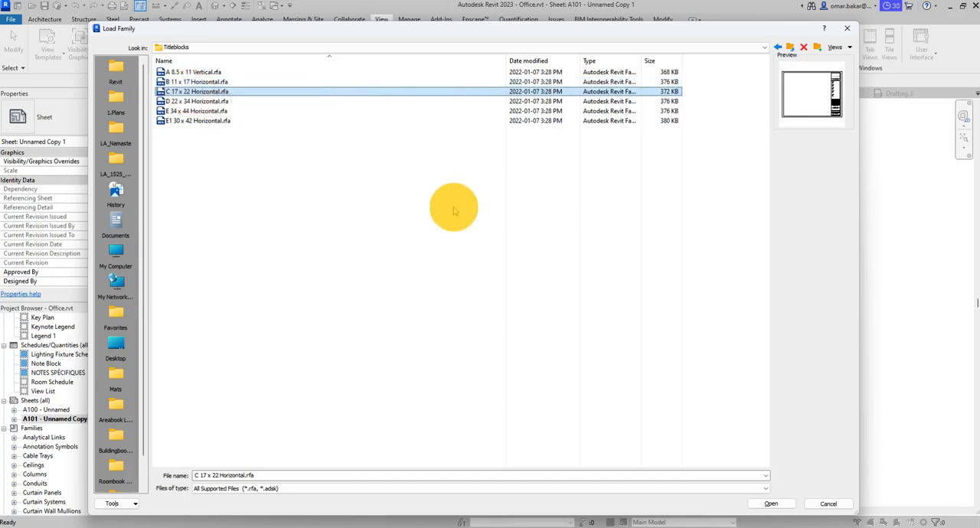
key(Down)
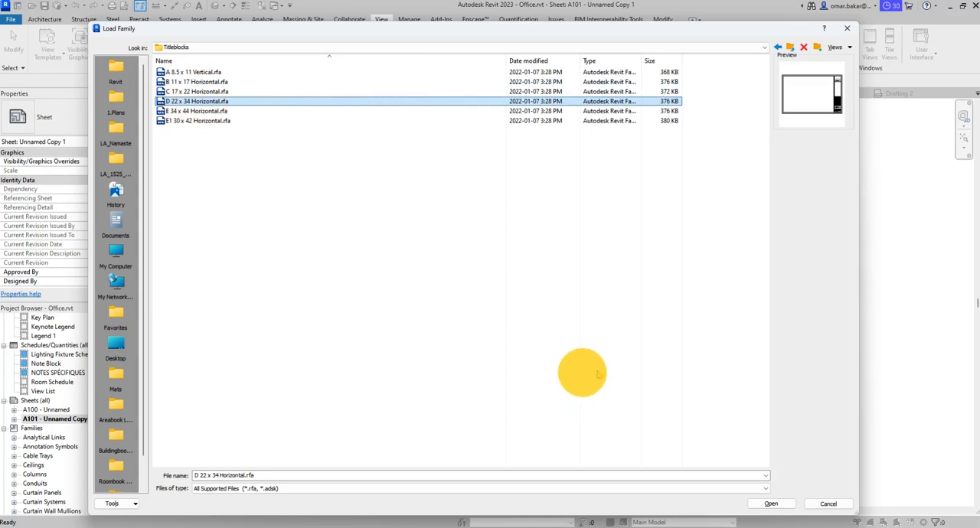
- Switch to the Archtoolbox Standard Paper Sizes page in Chrome and examine the North American loose, ARCH and ANSI series sizes
mouse_move(253, 524)
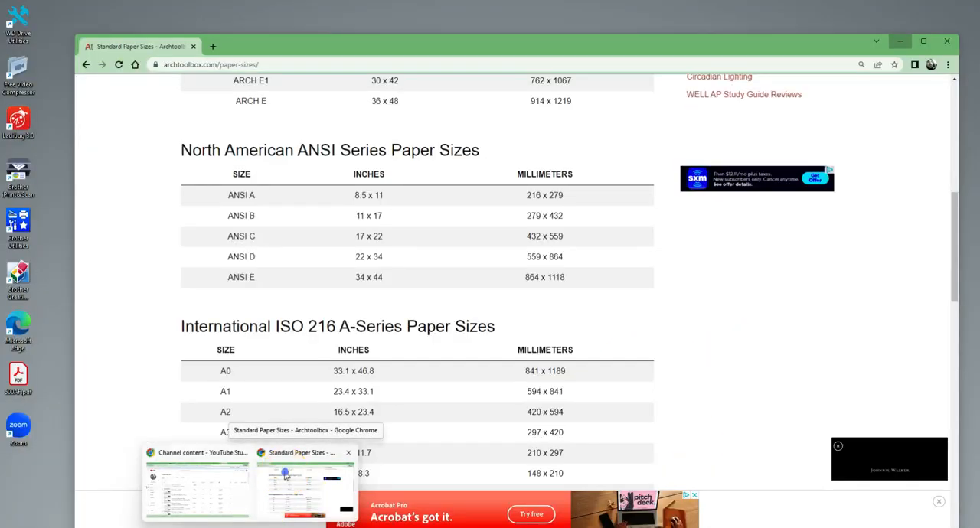
click(284, 475)
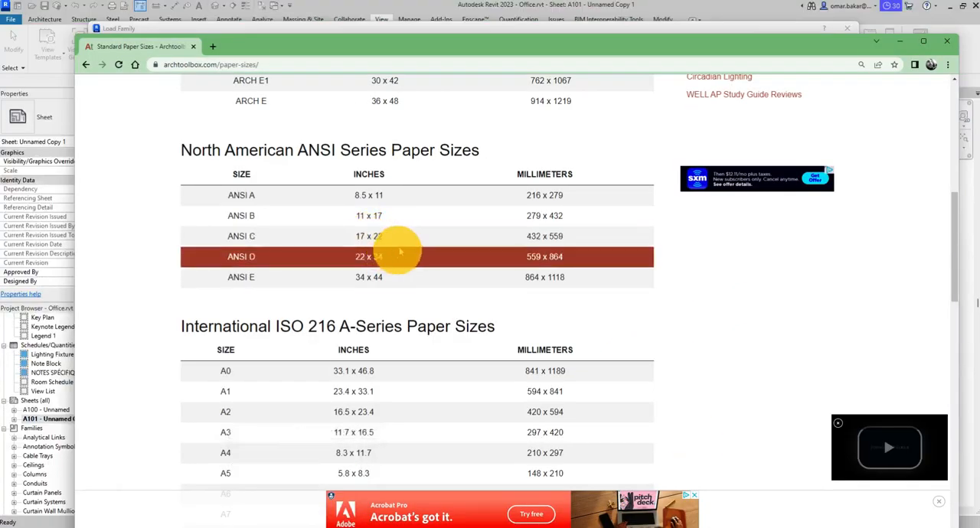
scroll(400, 230, up, 3)
scroll(400, 228, up, 4)
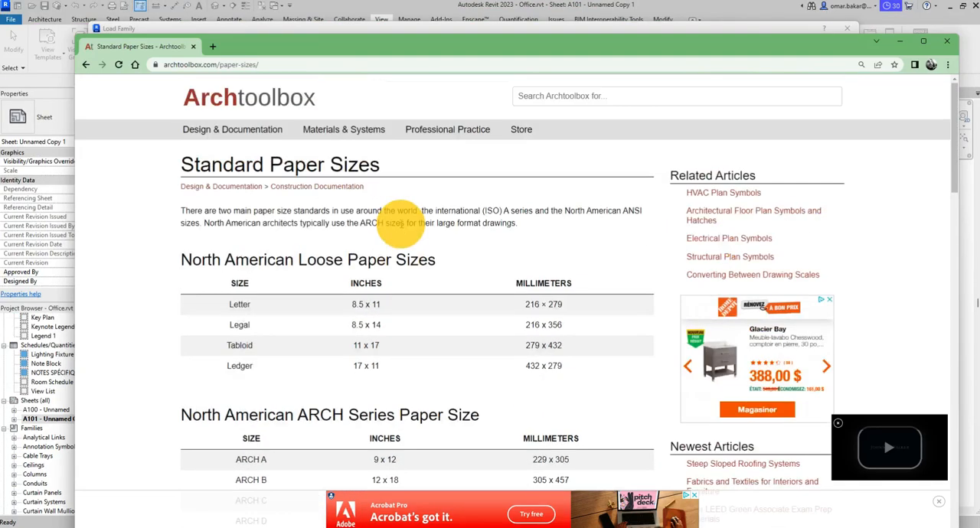
scroll(394, 233, down, 2)
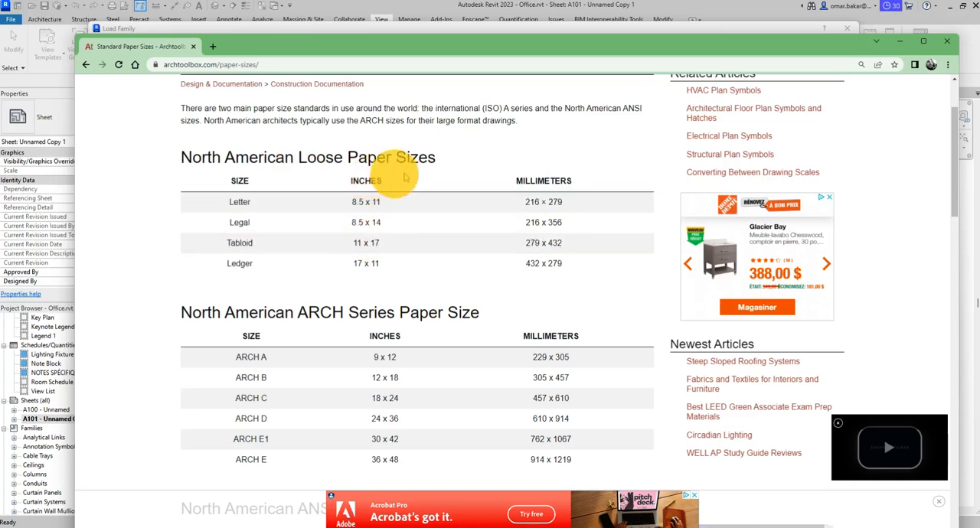
scroll(413, 207, down, 3)
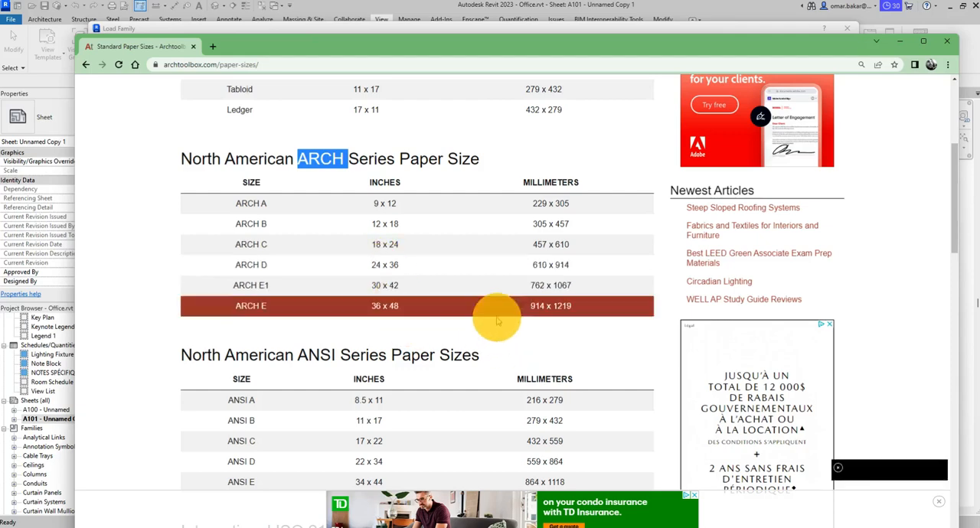
scroll(489, 316, down, 2)
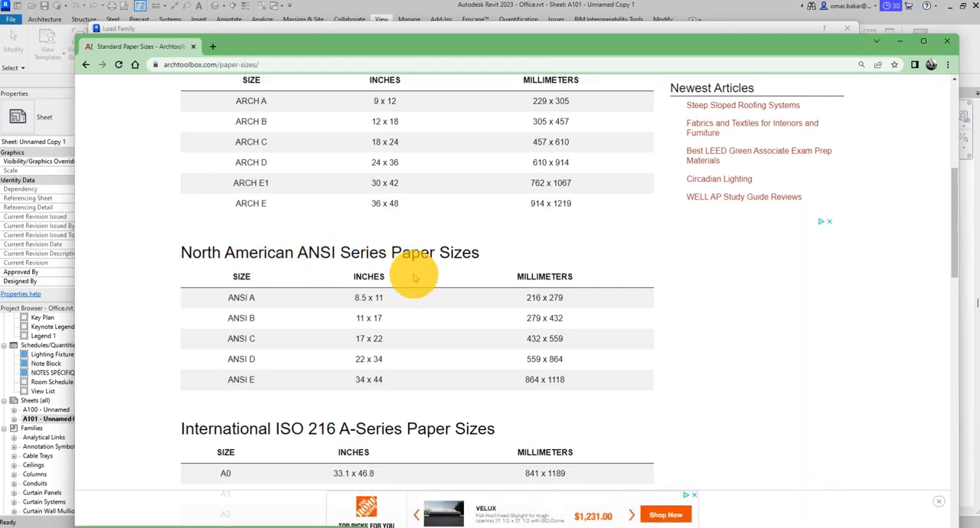
scroll(408, 280, down, 2)
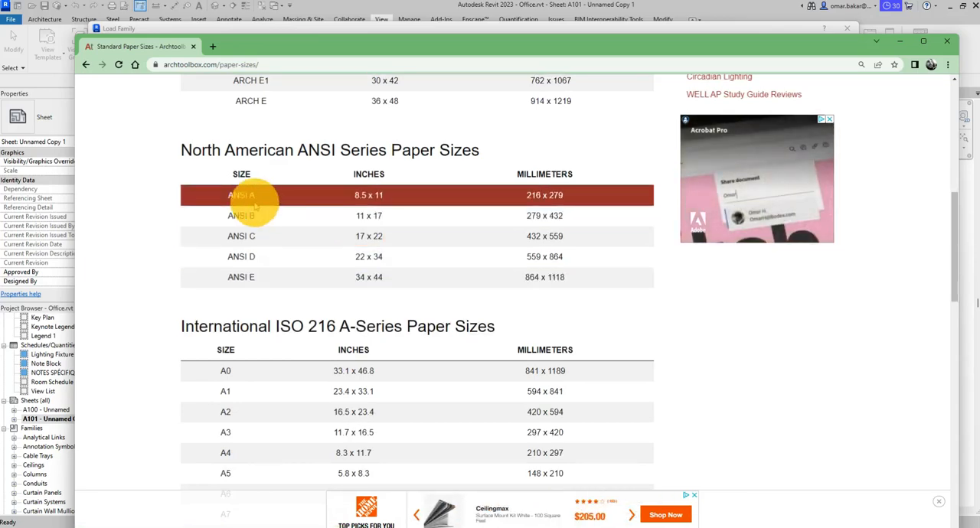
scroll(257, 245, up, 3)
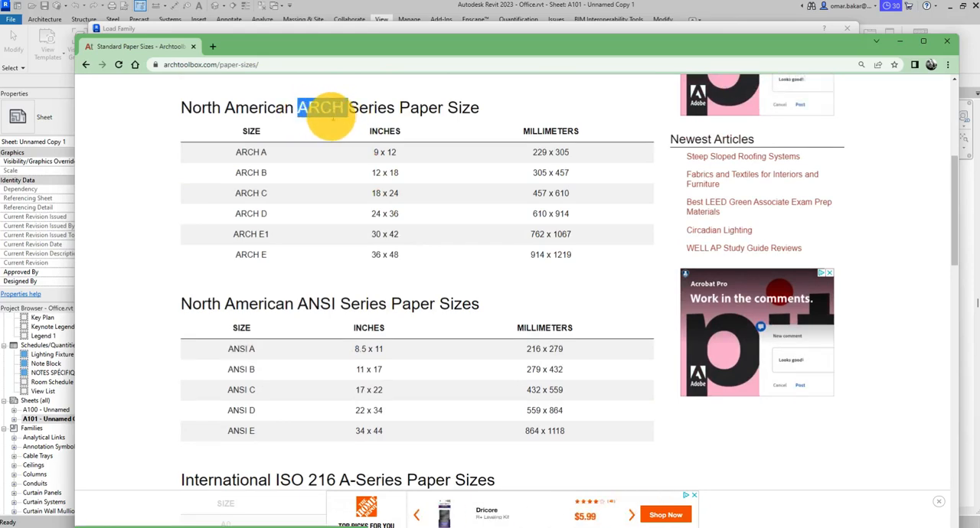
scroll(385, 245, down, 1)
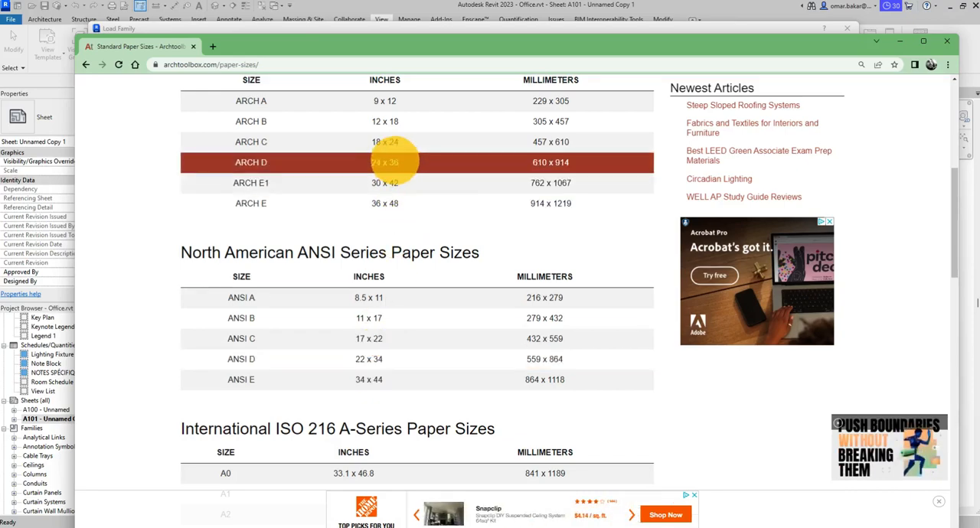
- Examine the ISO 216 A-series paper sizes, compare them with the ARCH series, and return to the Load Family dialog in Revit
scroll(400, 234, down, 4)
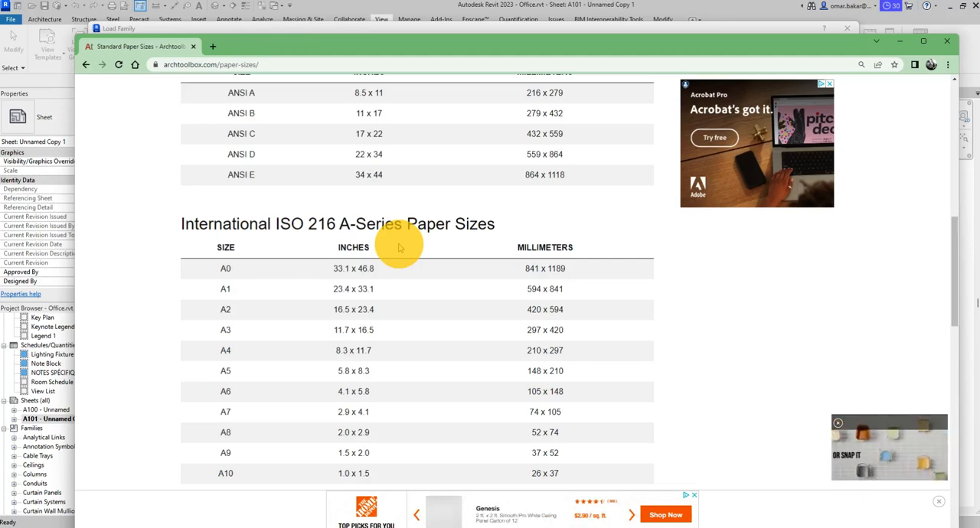
scroll(398, 248, down, 2)
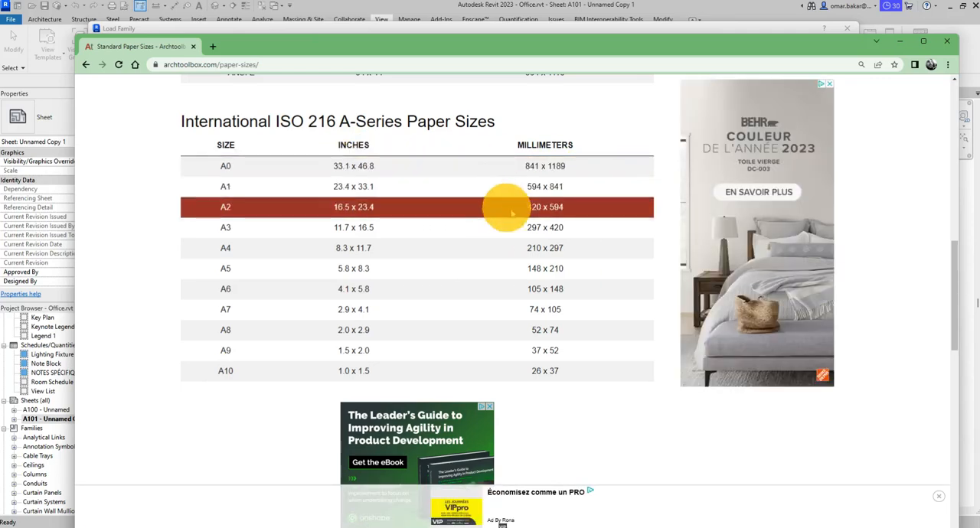
scroll(505, 247, up, 2)
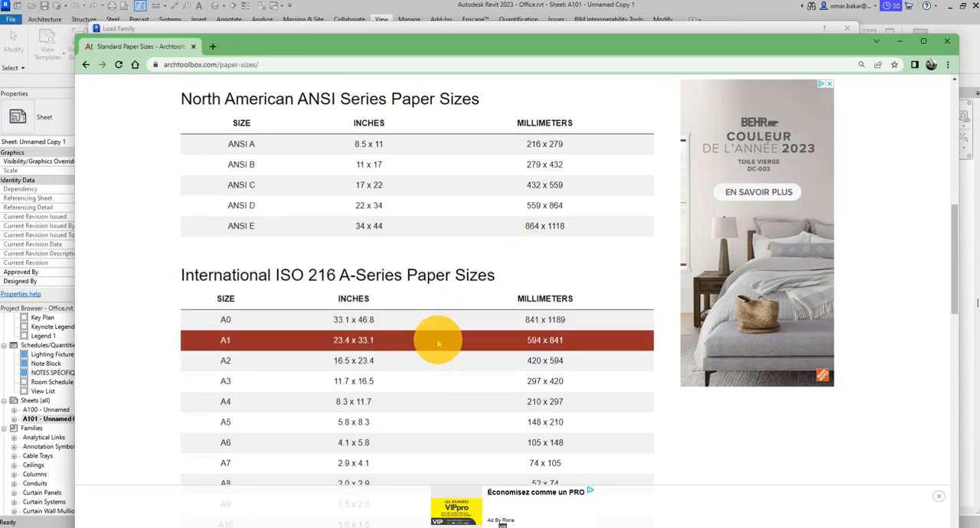
scroll(435, 331, down, 7)
scroll(434, 342, down, 1)
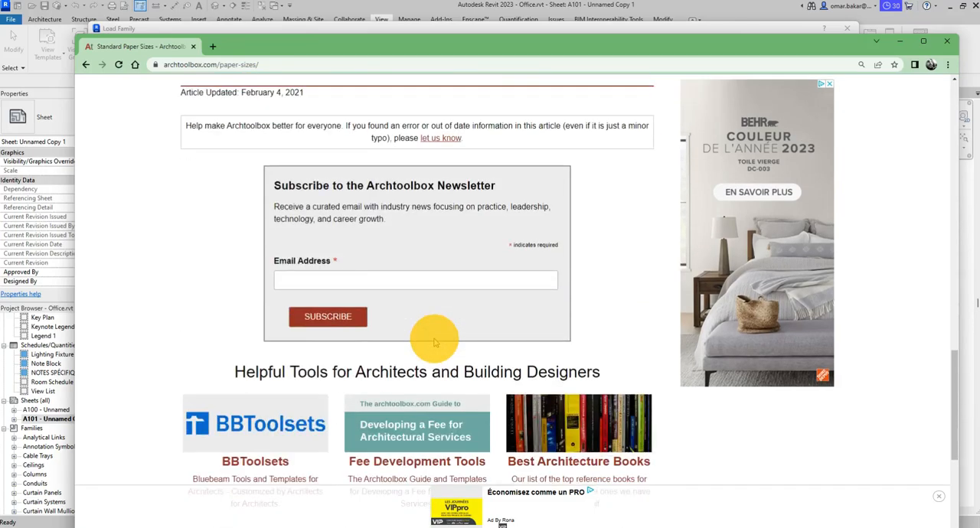
scroll(434, 342, up, 4)
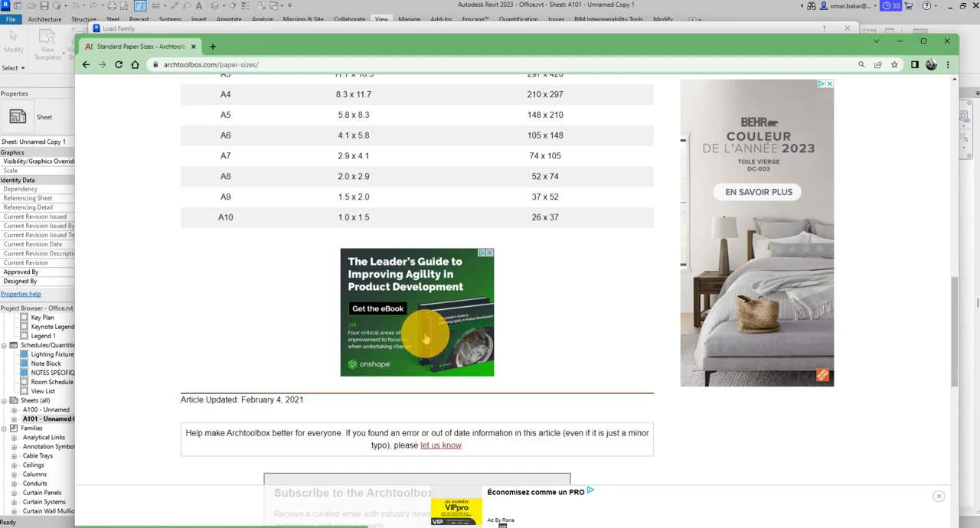
scroll(426, 257, up, 3)
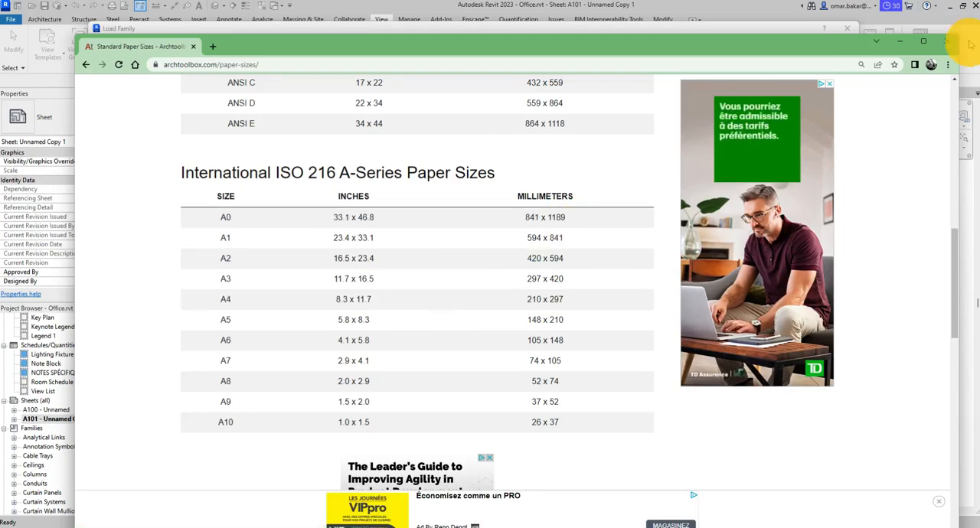
scroll(383, 186, up, 7)
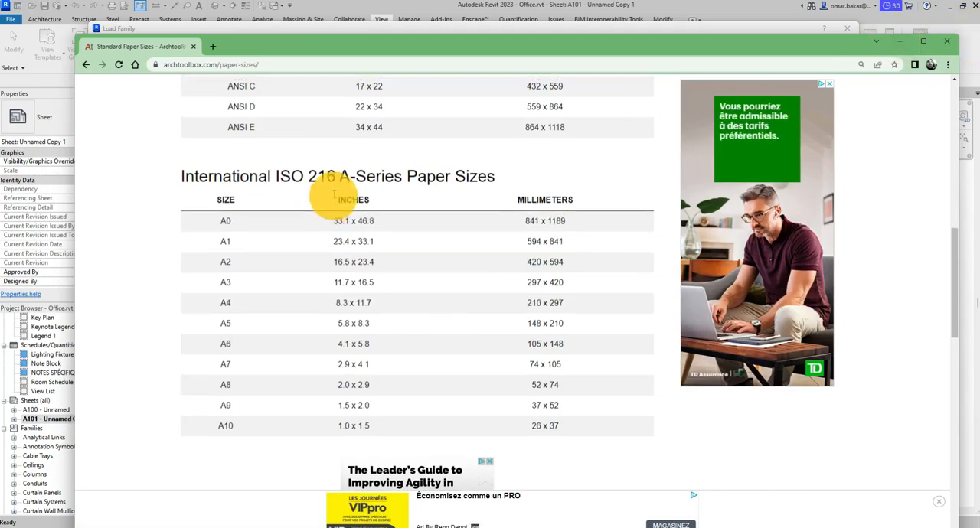
scroll(320, 268, down, 2)
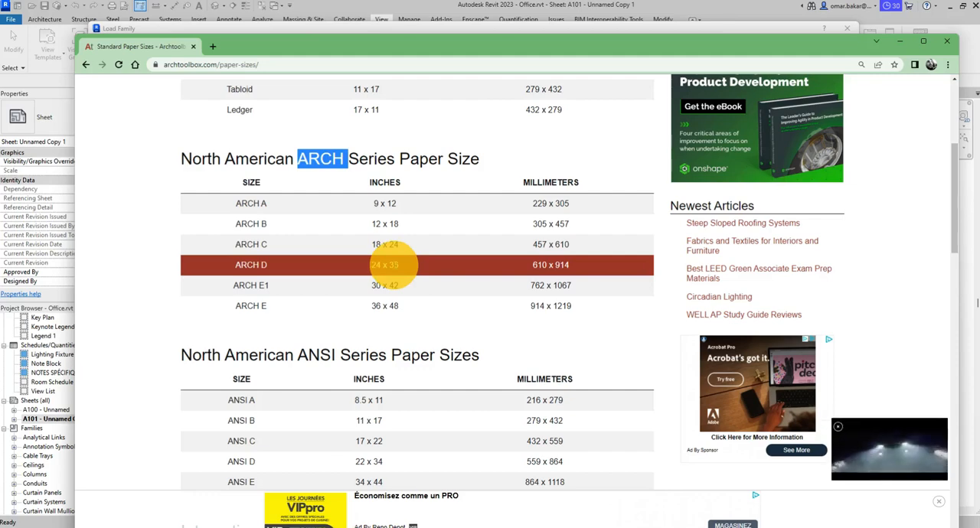
click(899, 41)
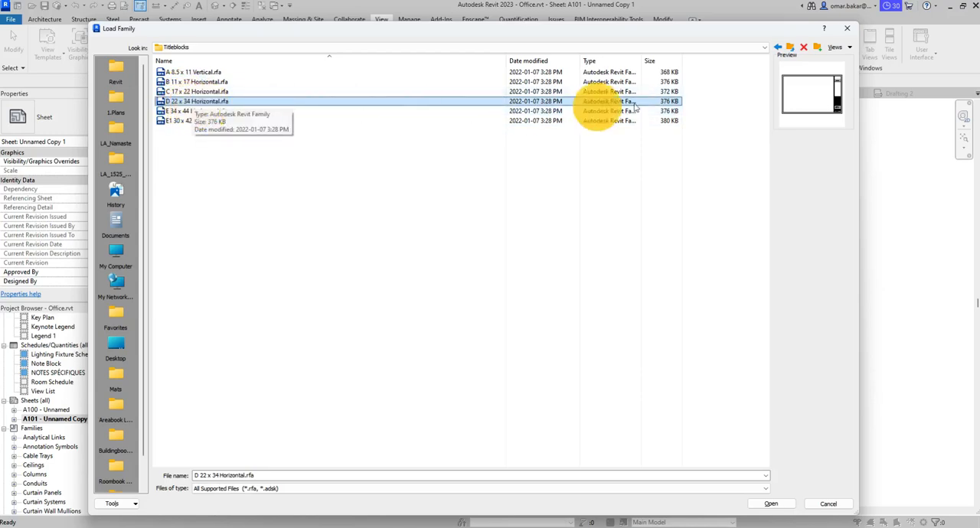
- Check the English library and its Canada subfolder for title blocks, and return to the Libraries folder
click(791, 46)
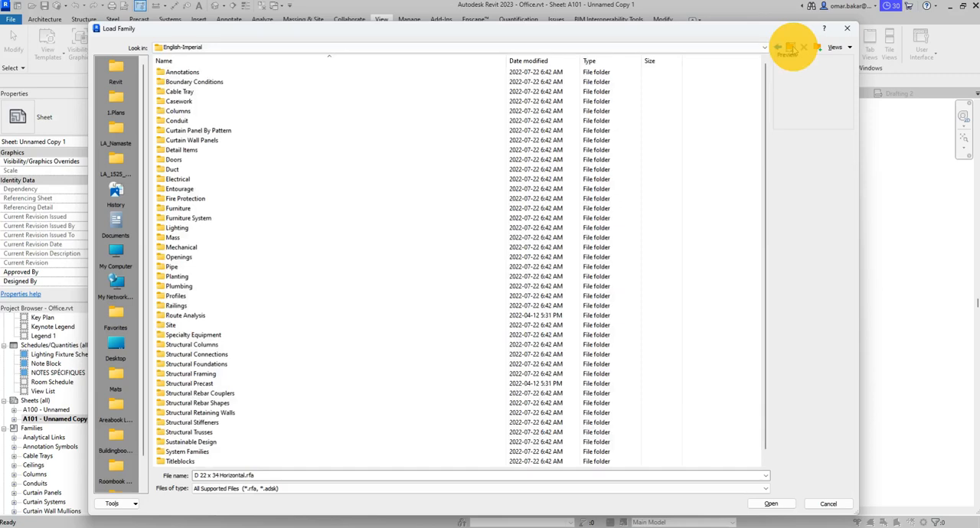
click(792, 48)
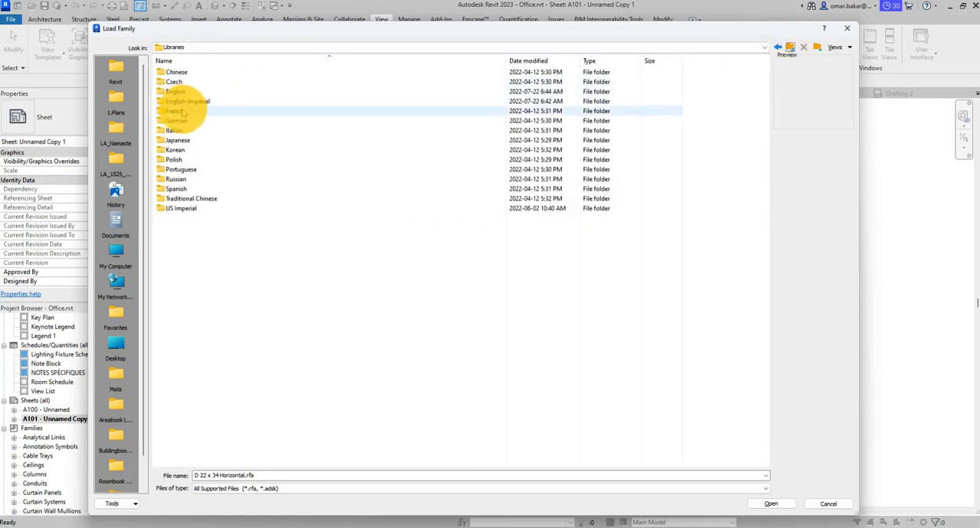
double_click(175, 91)
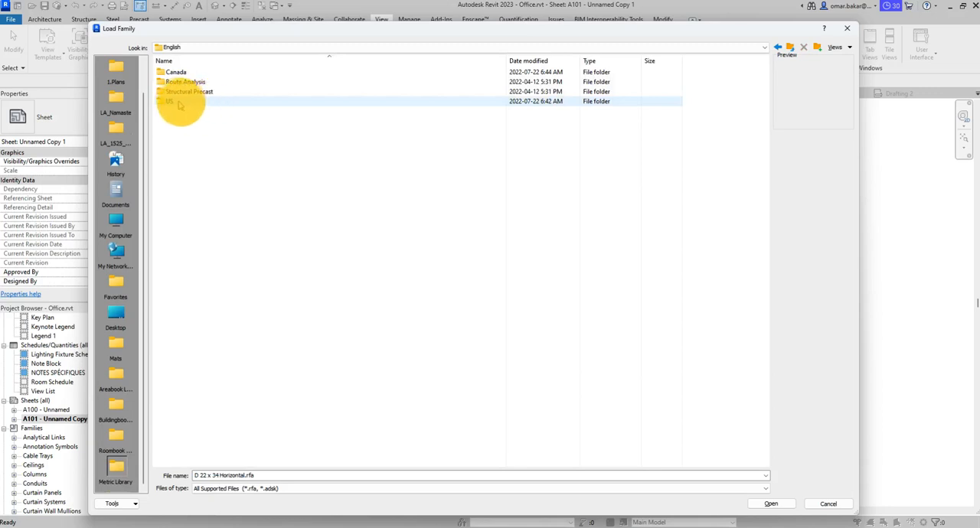
double_click(184, 72)
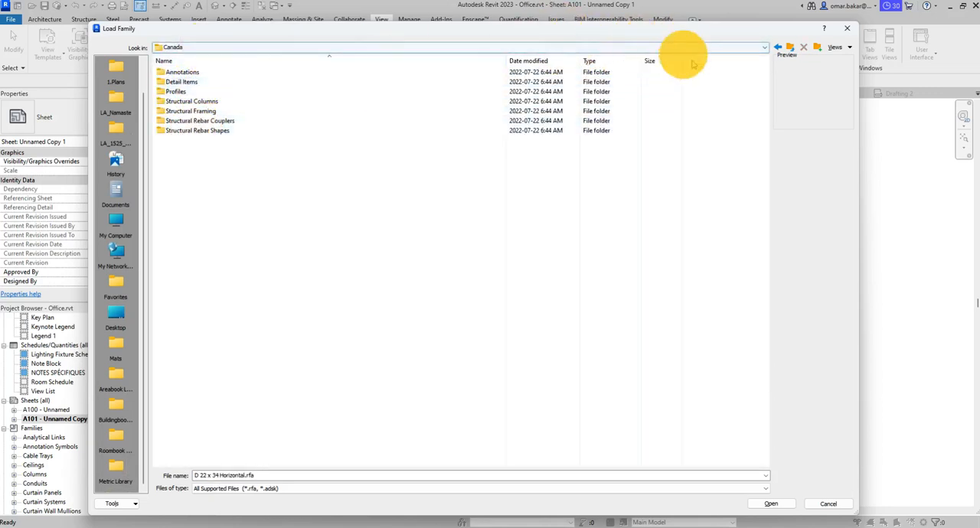
click(790, 47)
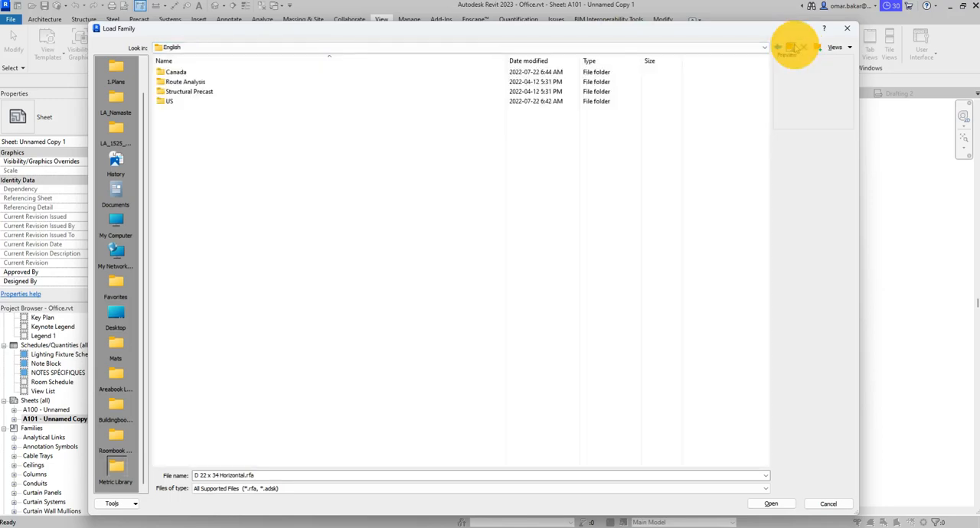
click(791, 46)
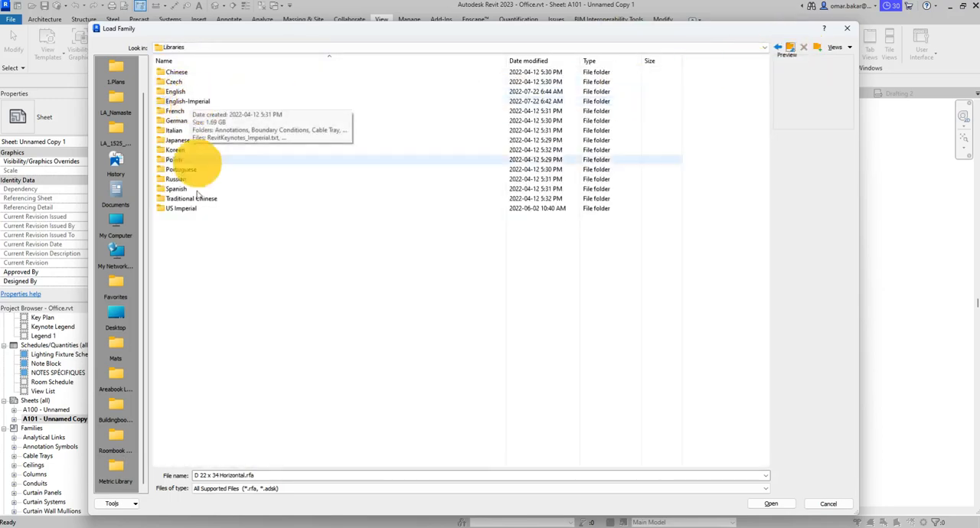
- Load the B 11 x 17 Horizontal title block from the English-Imperial Titleblocks folder and create a new sheet with it
double_click(182, 208)
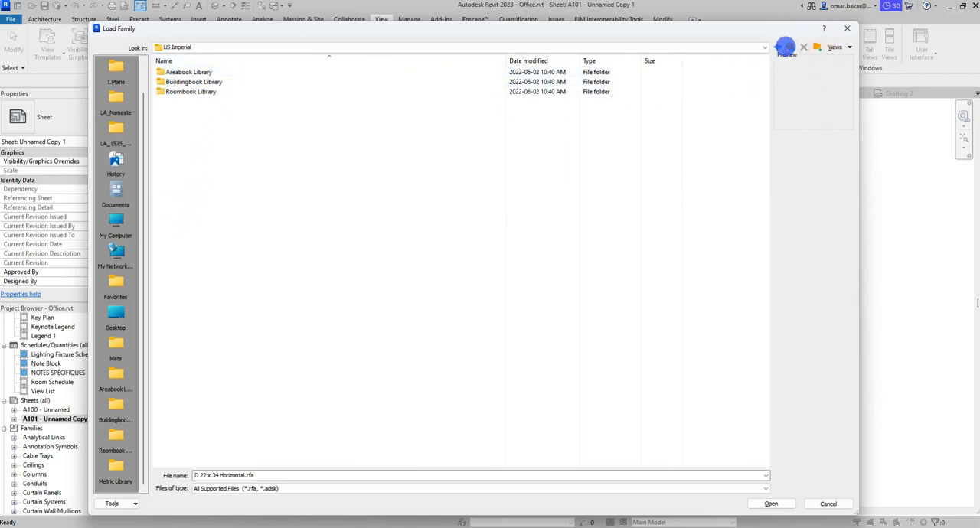
click(789, 47)
double_click(184, 101)
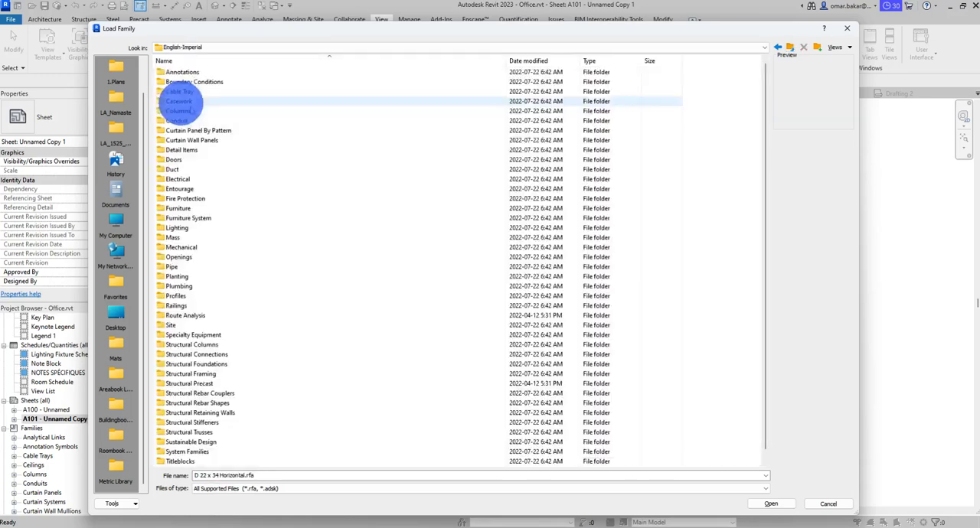
scroll(245, 222, down, 1)
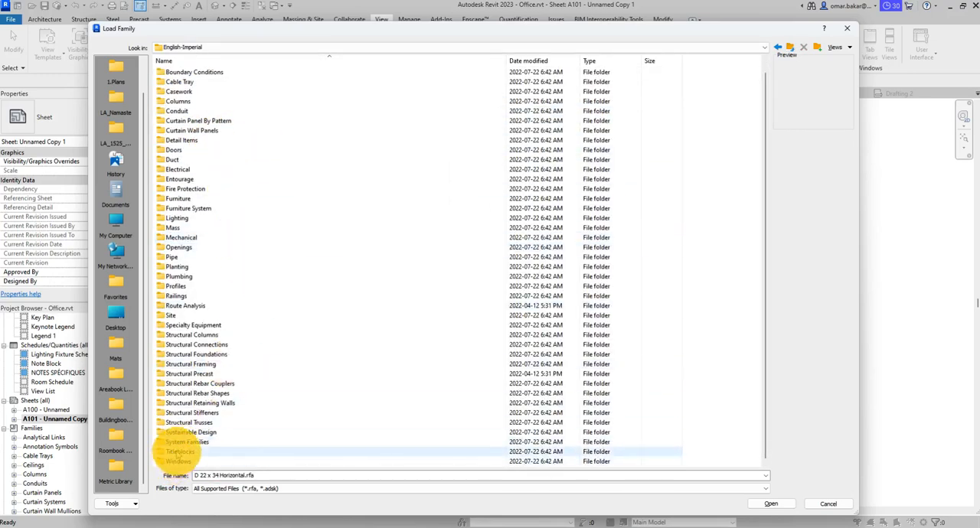
double_click(177, 452)
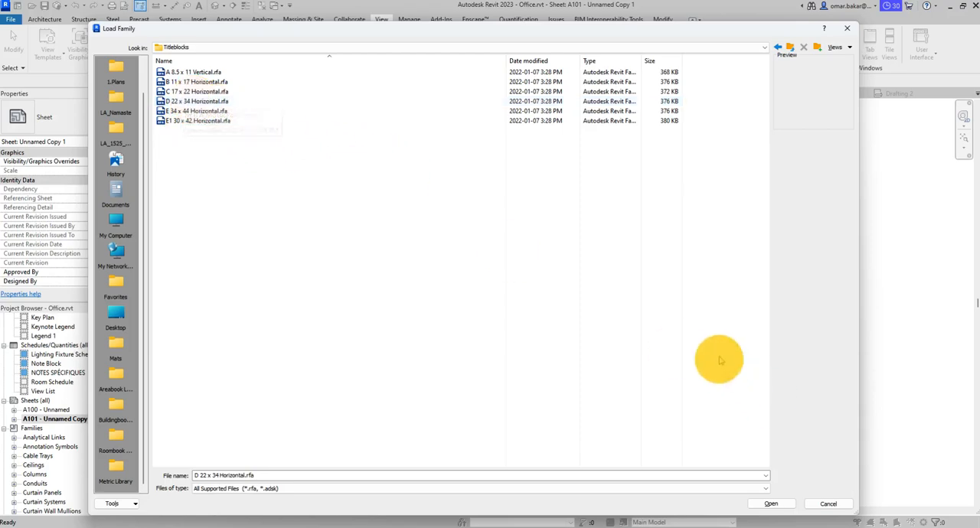
double_click(196, 81)
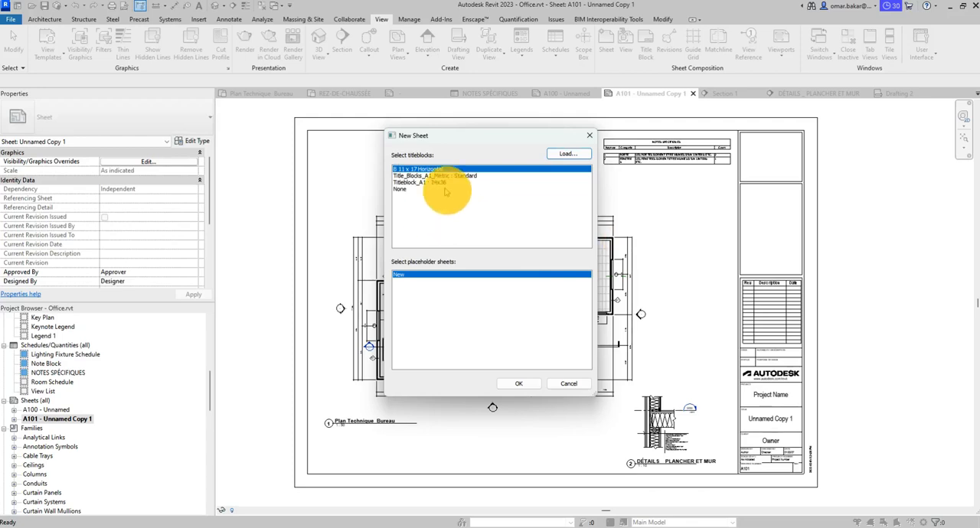
click(520, 382)
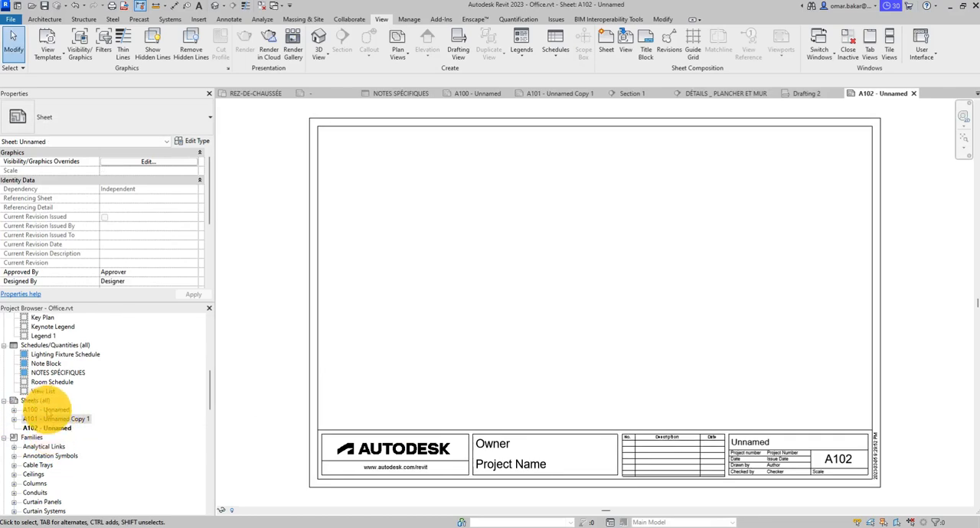
- Open sheet A100 and check which types are available for it, leaving its number and name unedited
double_click(46, 410)
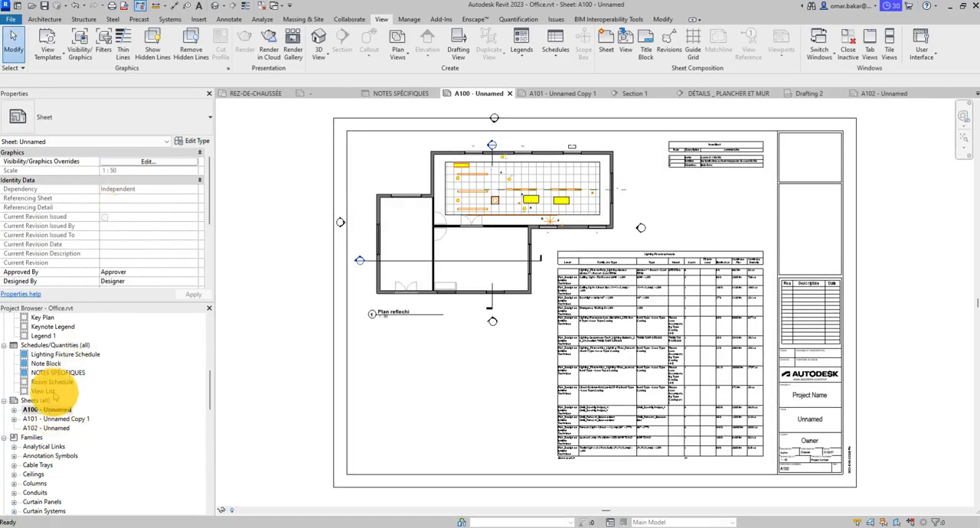
click(108, 406)
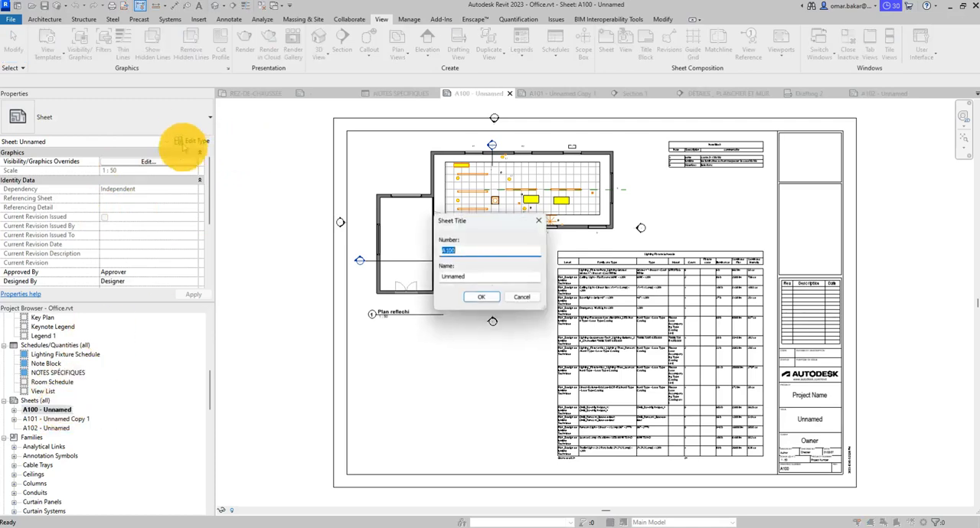
click(190, 112)
click(519, 297)
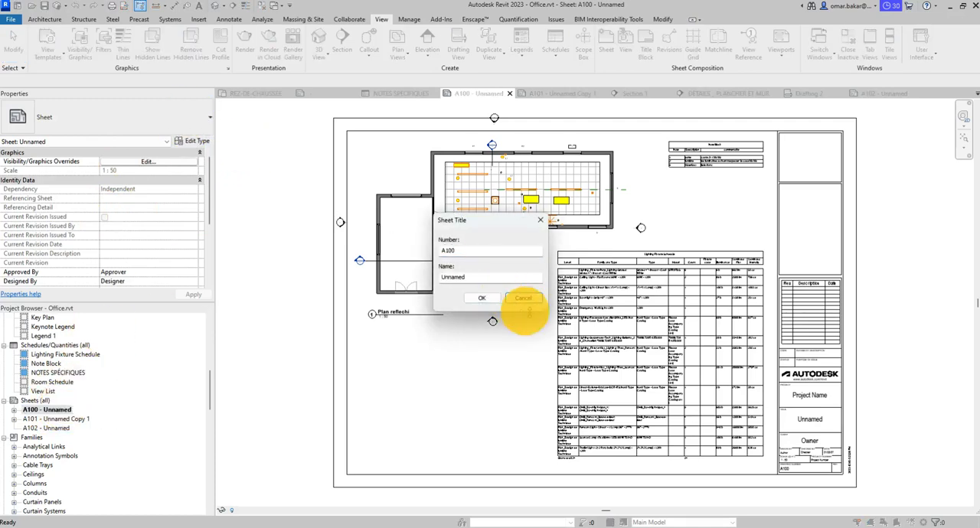
click(196, 126)
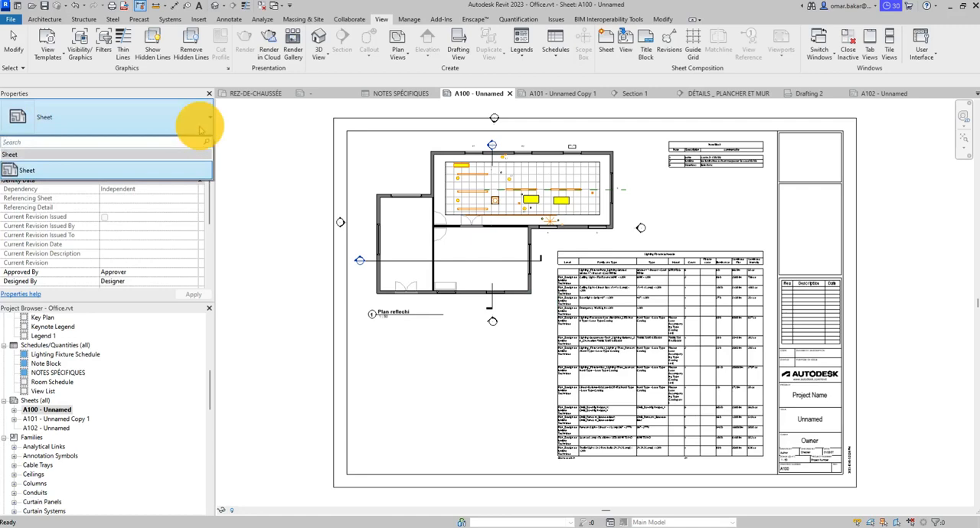
click(199, 126)
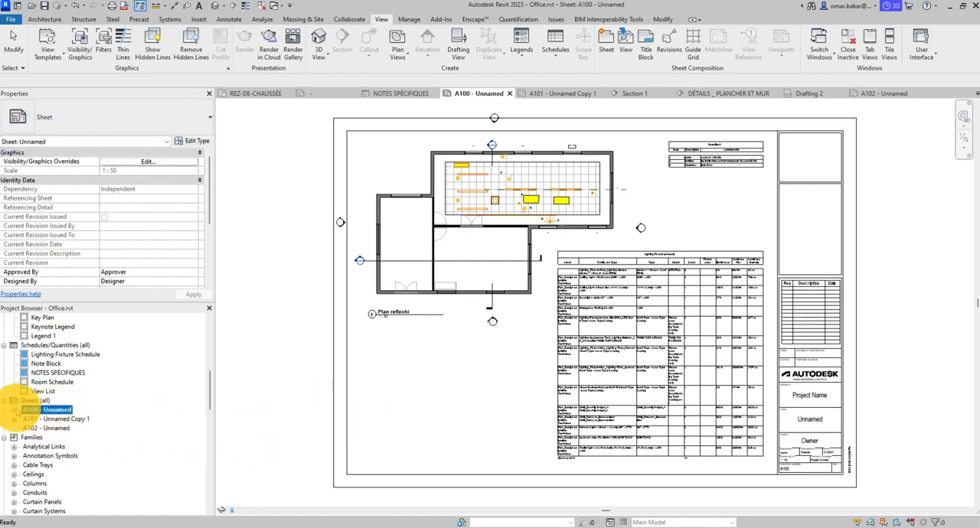
click(13, 410)
click(13, 410)
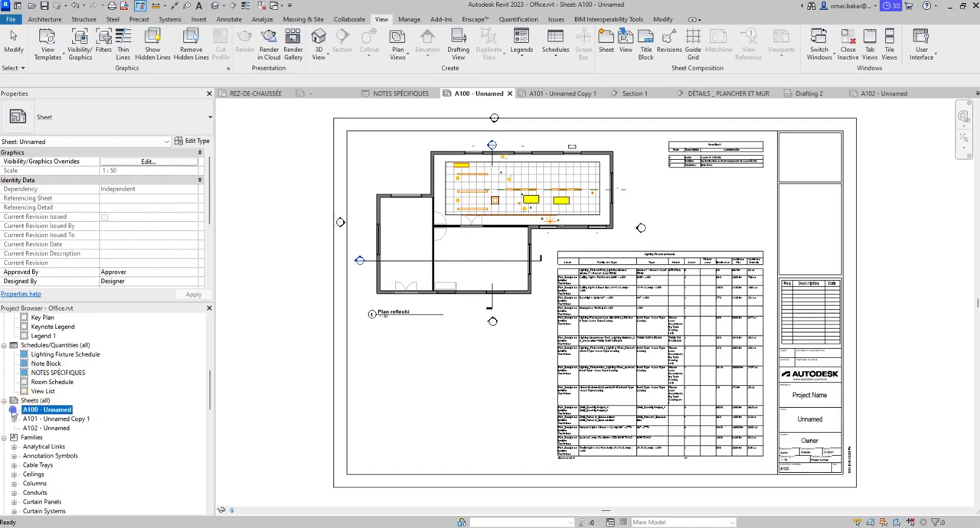
- Open sheet A101 - Unnamed Copy 1 and change its title block to the Titleblock_A1 24x36 type
click(68, 419)
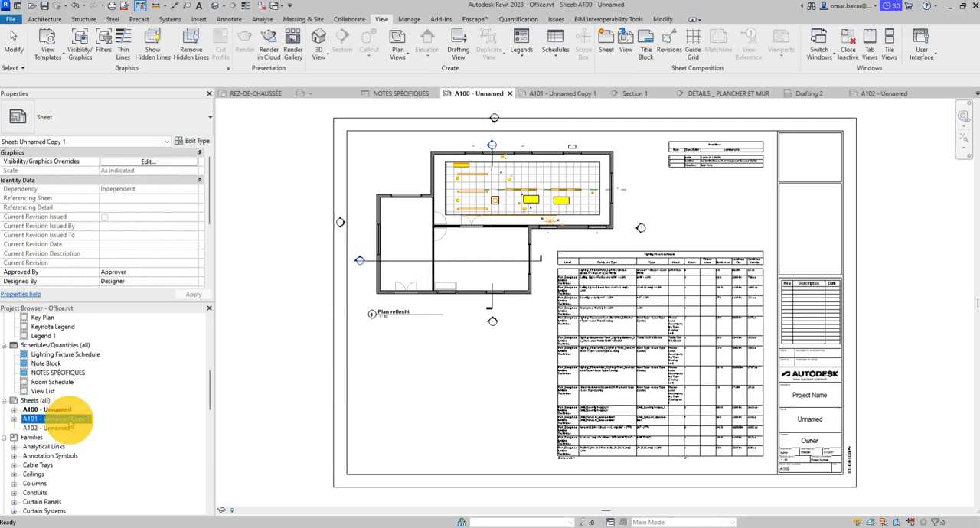
double_click(74, 423)
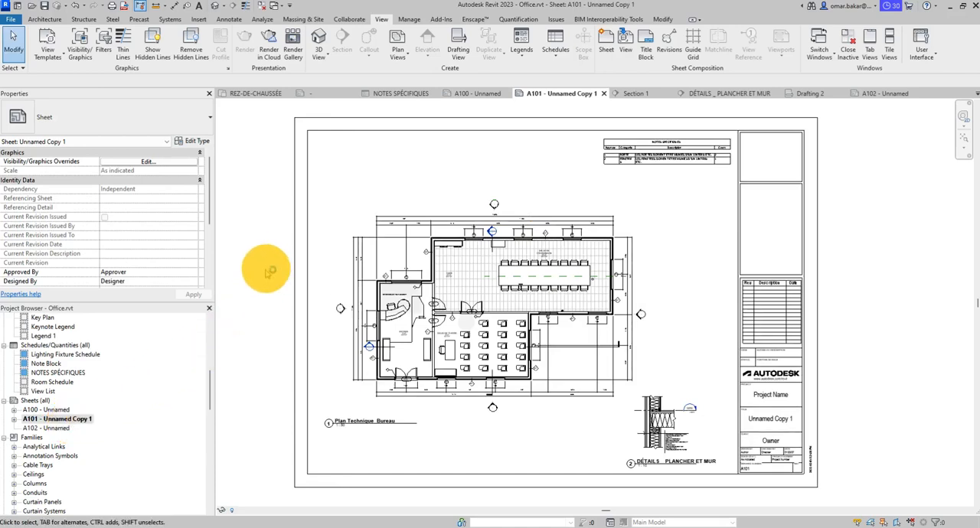
click(797, 285)
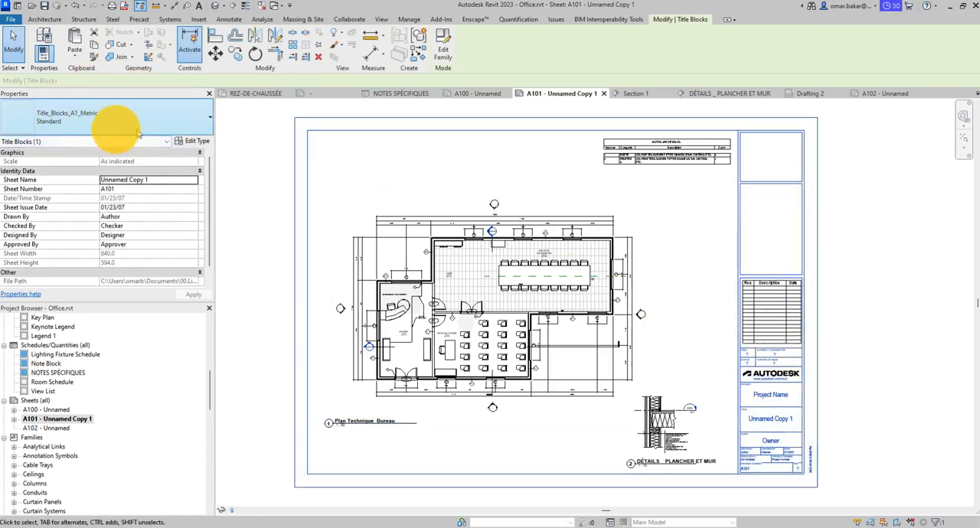
click(166, 125)
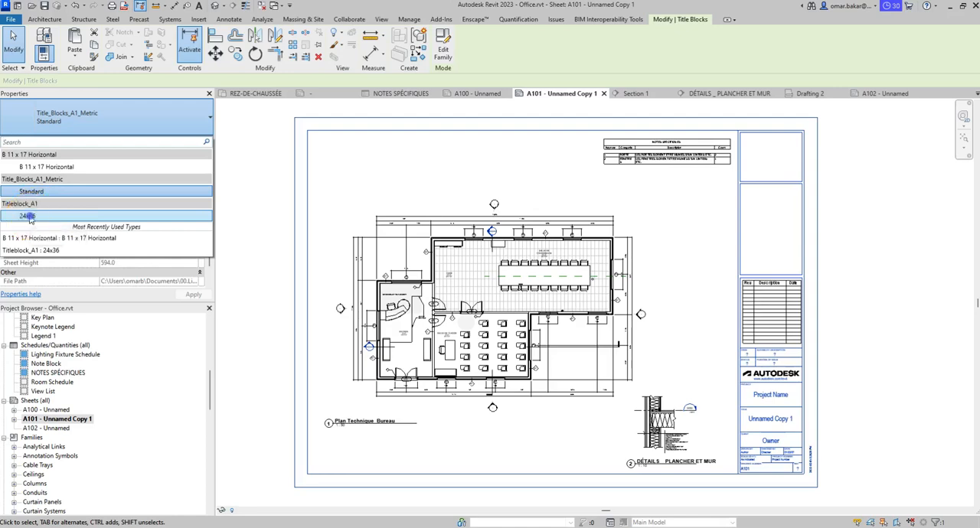
click(28, 217)
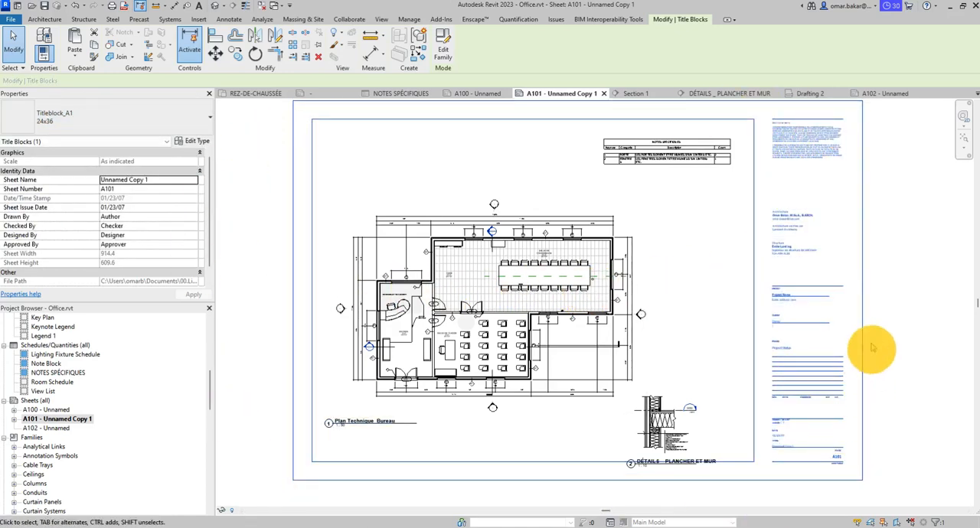
- Examine the title block's consultant, project, client, phase, revision and page fields, and how the views fit inside the sheet border
scroll(839, 277, up, 4)
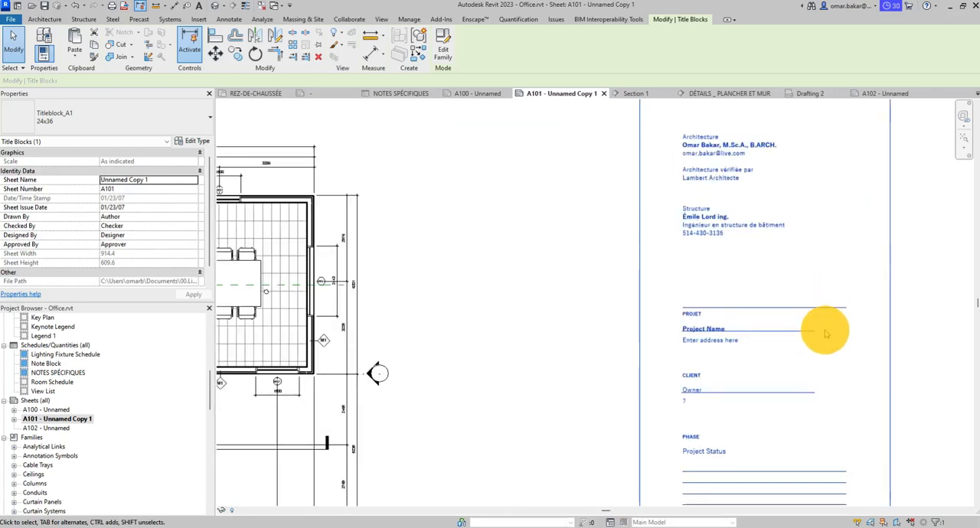
middle_drag(819, 328, 680, 425)
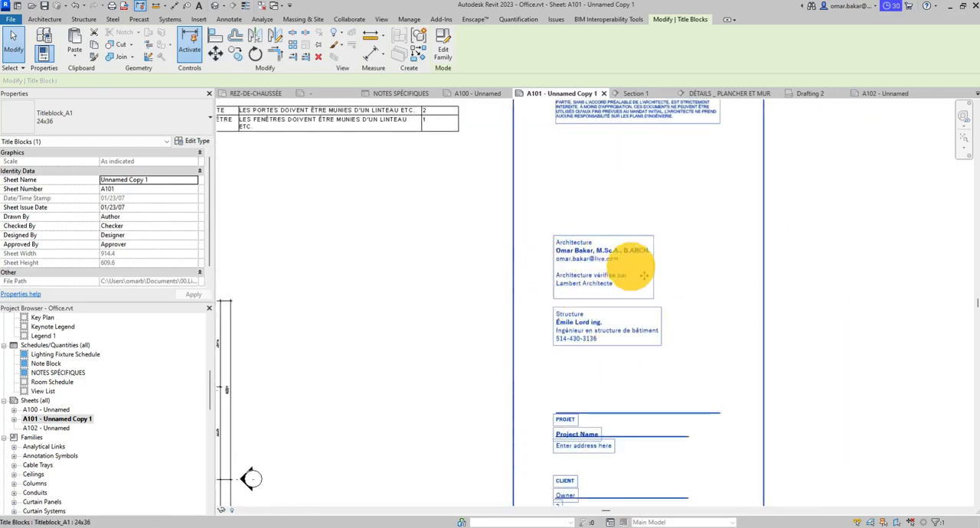
mouse_move(711, 367)
middle_down()
mouse_move(705, 93)
mouse_move(692, 216)
mouse_move(678, 100)
middle_up()
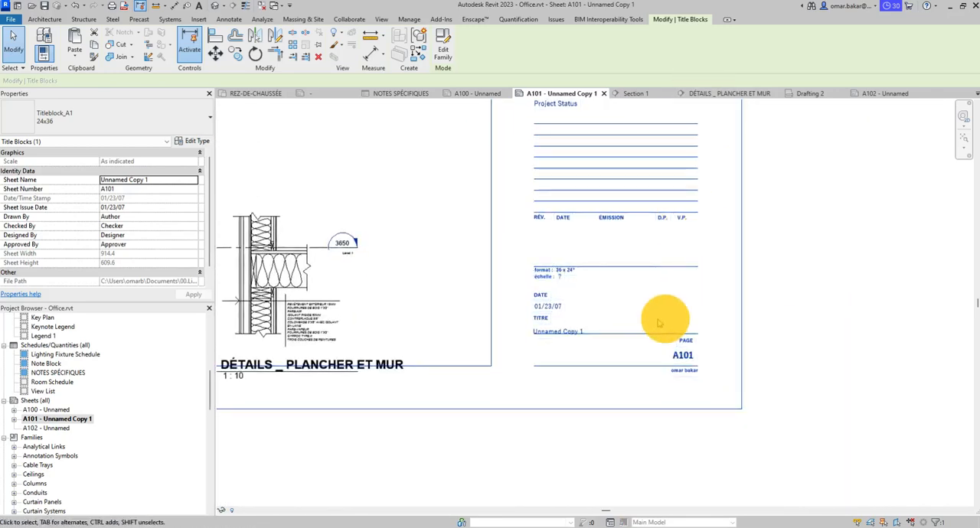
click(801, 377)
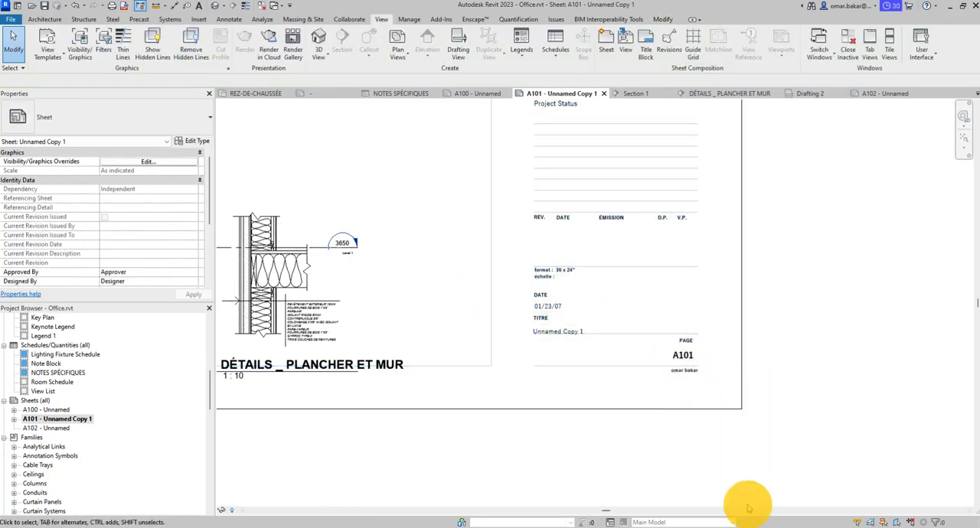
scroll(658, 451, down, 2)
scroll(612, 375, down, 2)
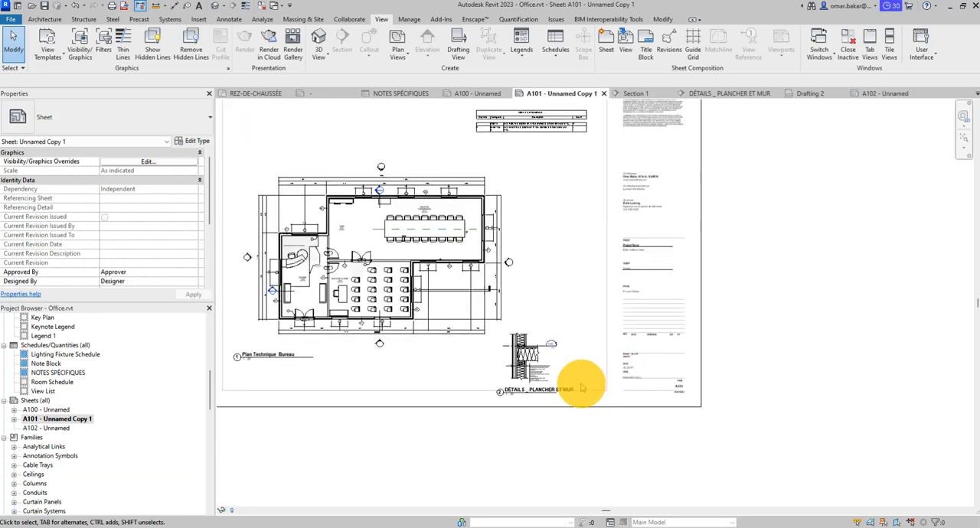
middle_drag(581, 387, 653, 442)
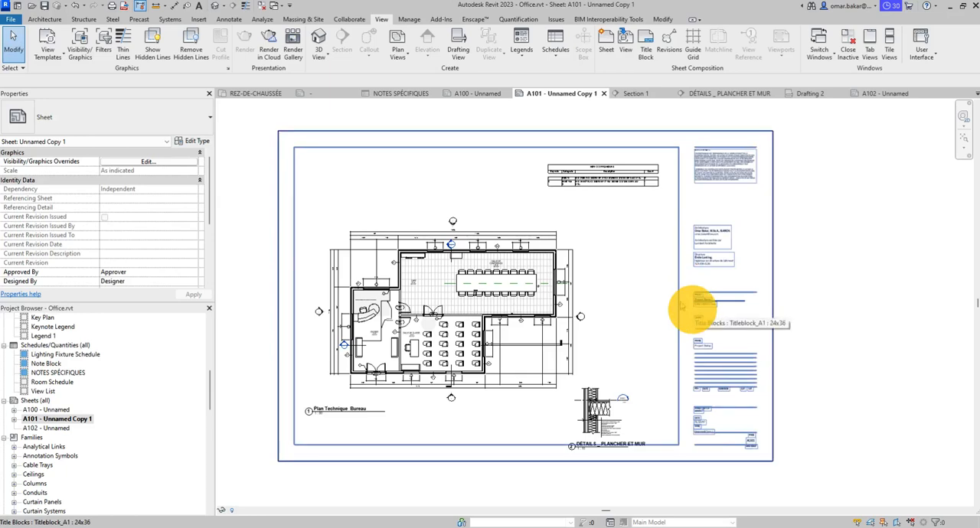
scroll(682, 306, up, 1)
scroll(715, 357, down, 3)
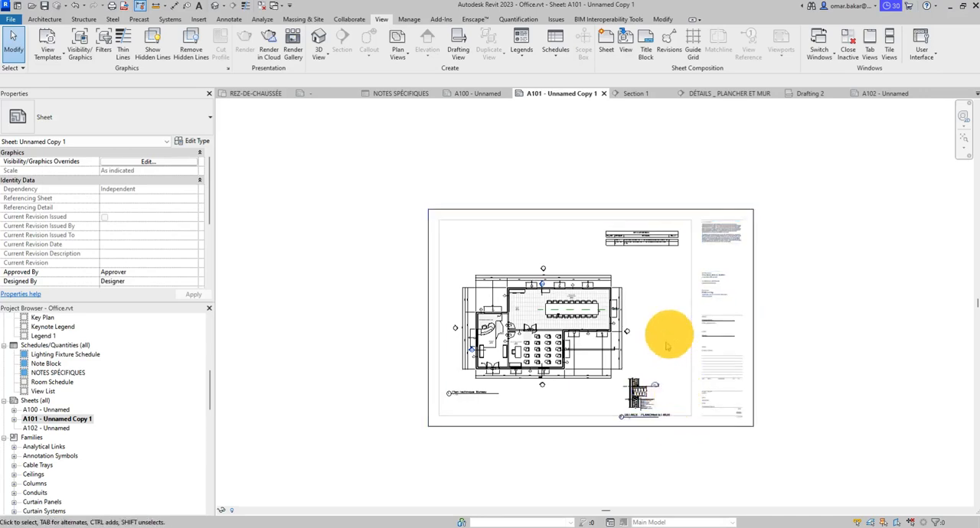
scroll(697, 421, up, 3)
scroll(700, 433, up, 3)
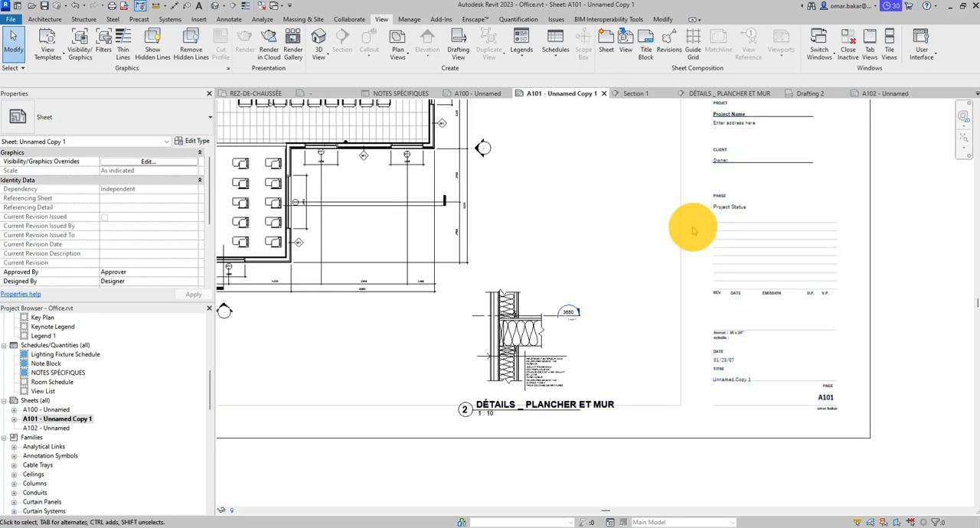
scroll(722, 352, down, 2)
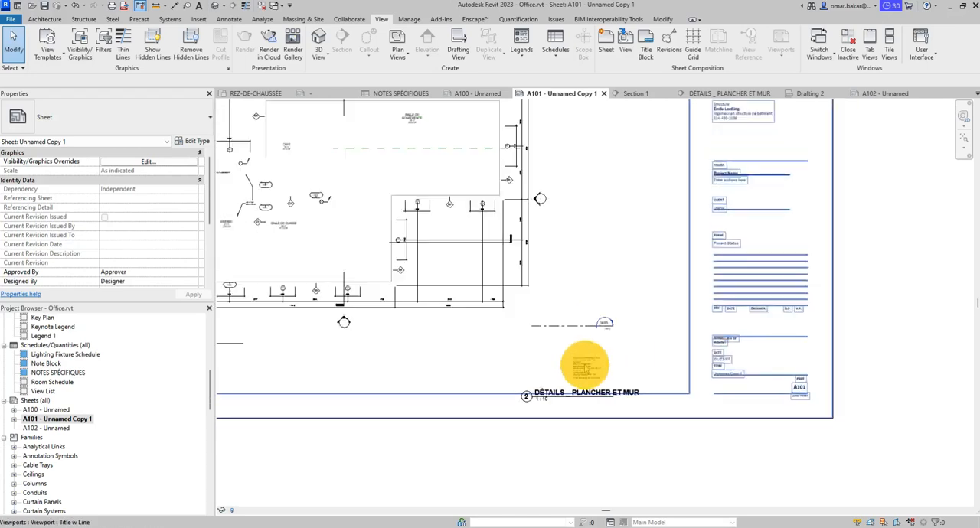
middle_drag(788, 310, 647, 345)
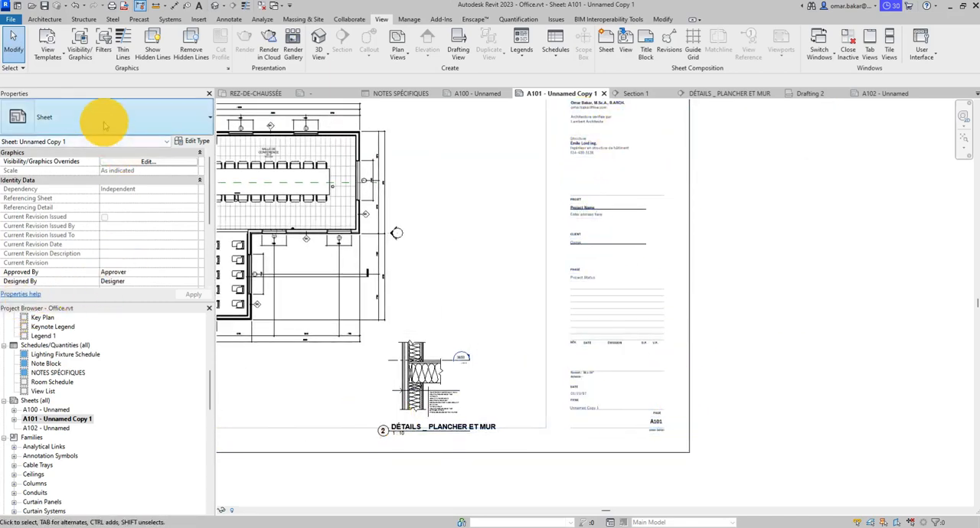
- Change the title block on sheet A101 to the Standard type of Title_Blocks_A1_Metric
click(612, 295)
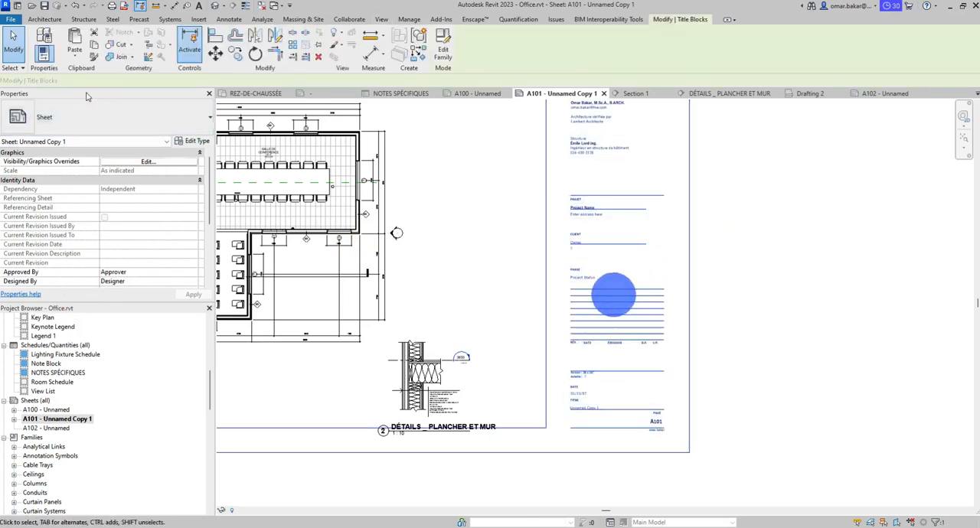
click(110, 119)
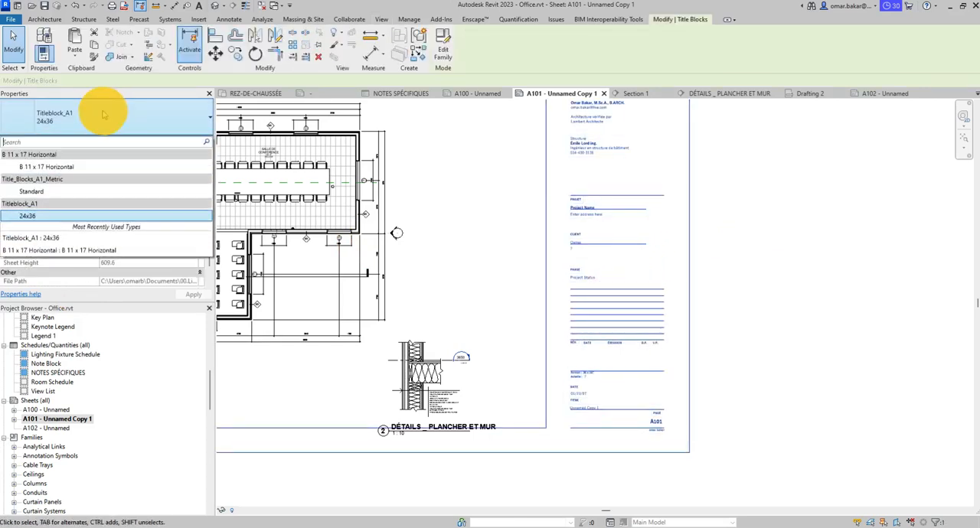
click(47, 191)
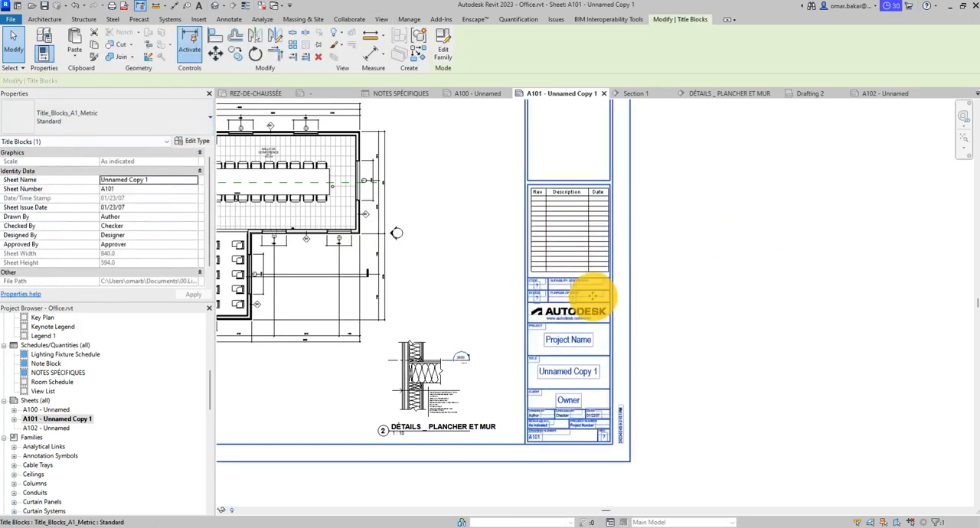
scroll(718, 336, down, 6)
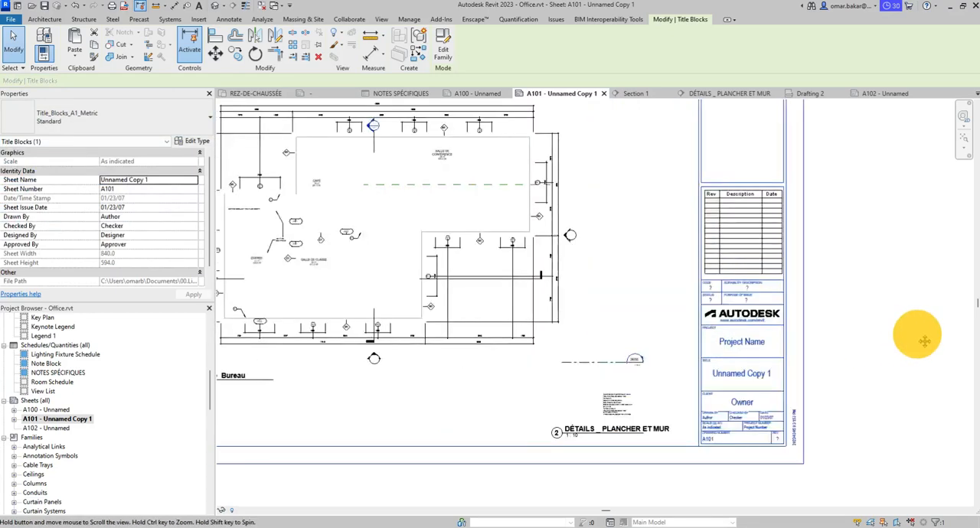
middle_drag(511, 292, 340, 304)
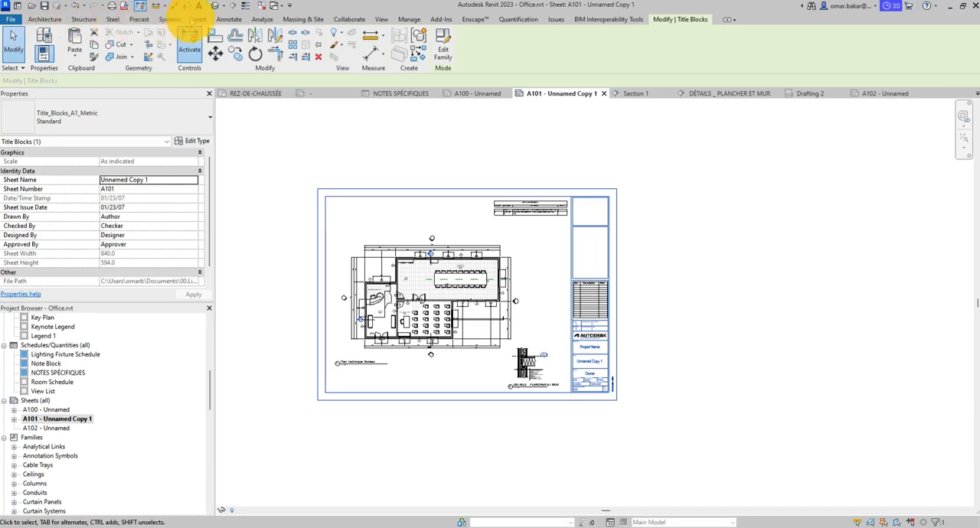
click(229, 19)
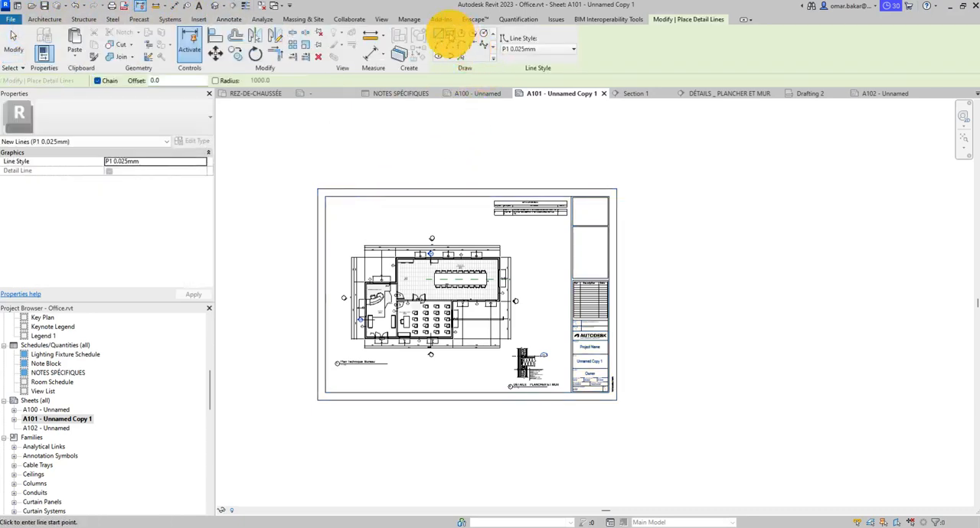
click(317, 399)
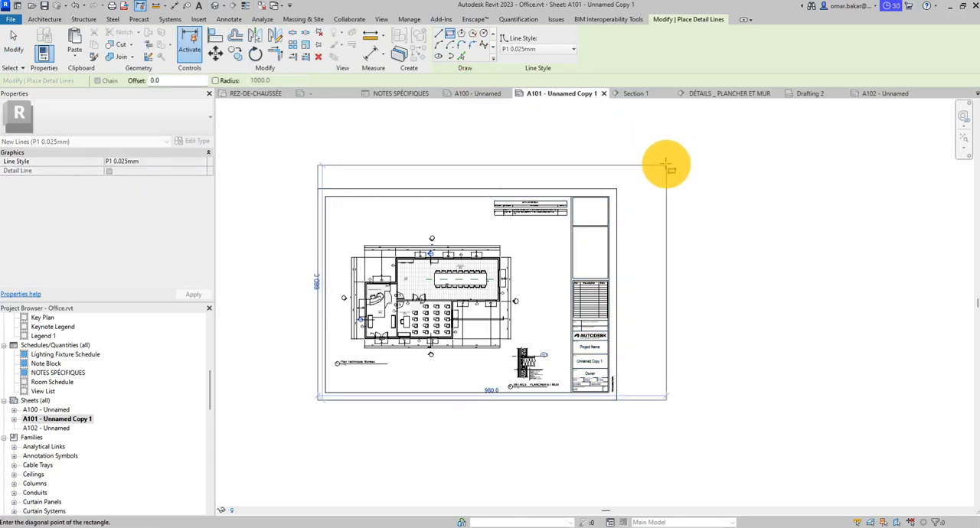
key(Escape)
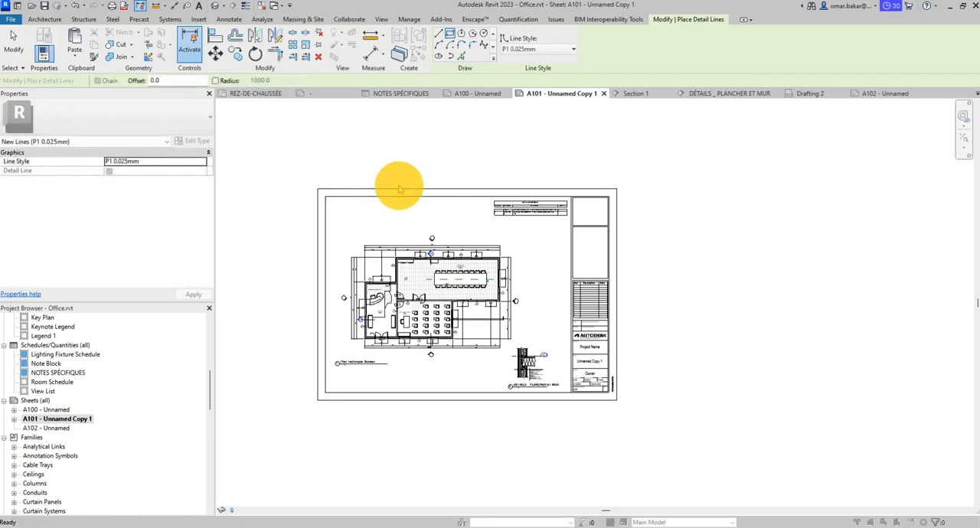
- Set the office project's length units to feet and fractional inches
key(u)
key(n)
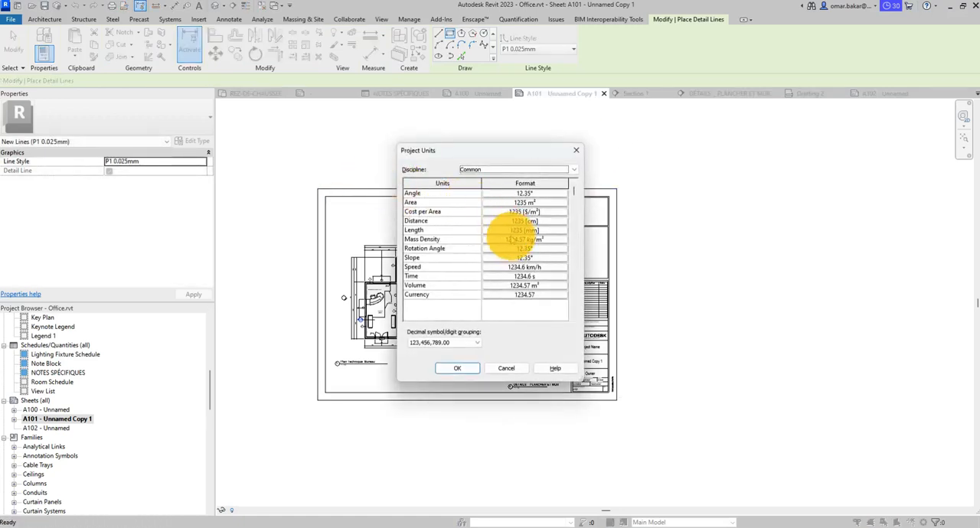
click(524, 229)
click(492, 211)
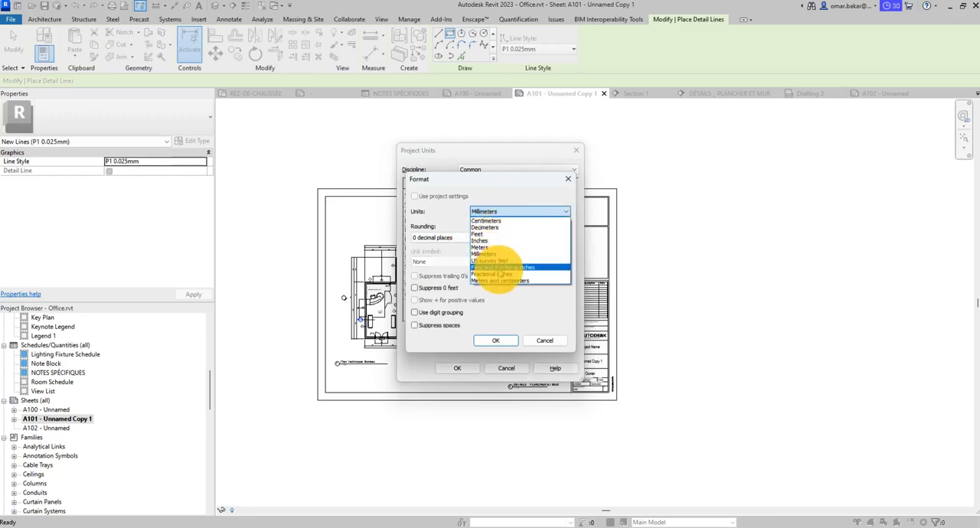
click(501, 267)
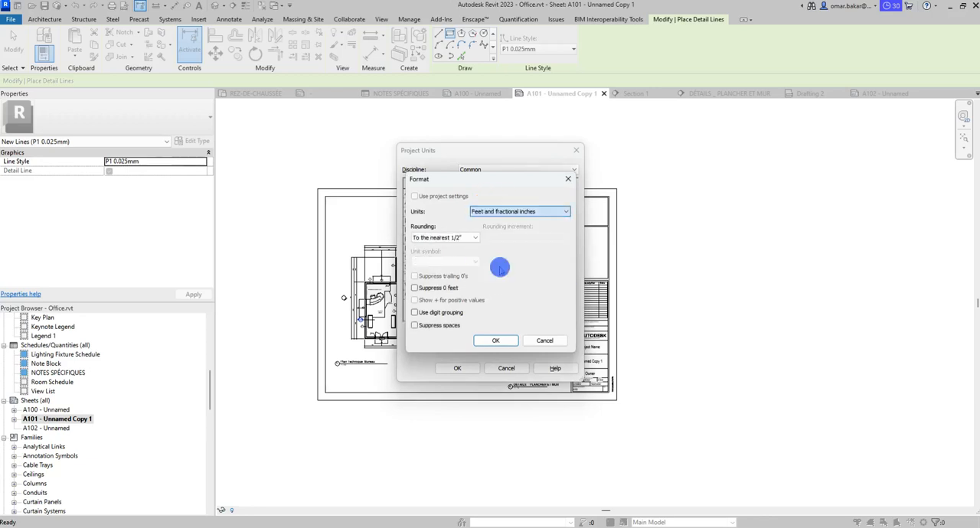
click(498, 341)
click(459, 369)
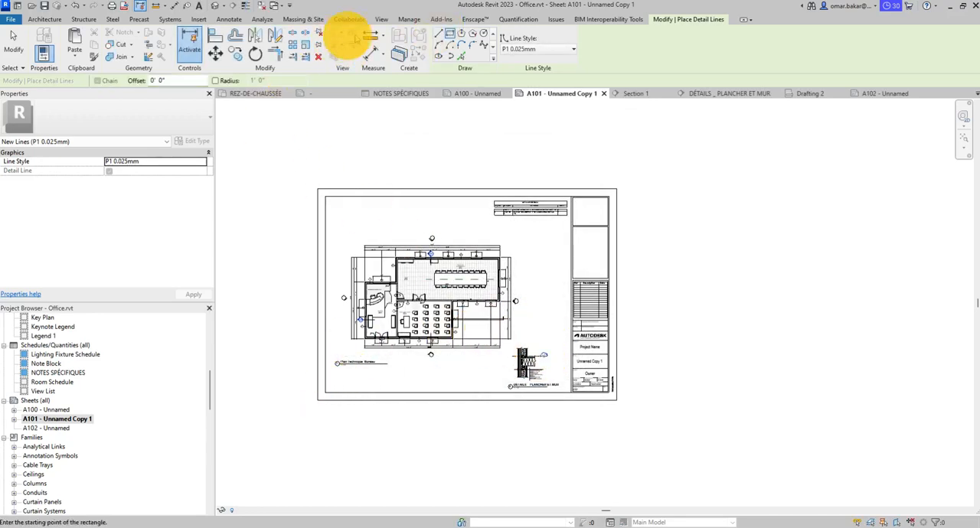
- Draw a 3'-0" by 2'-0" detail line rectangle on sheet A101 from the title block border's lower-left corner
click(317, 400)
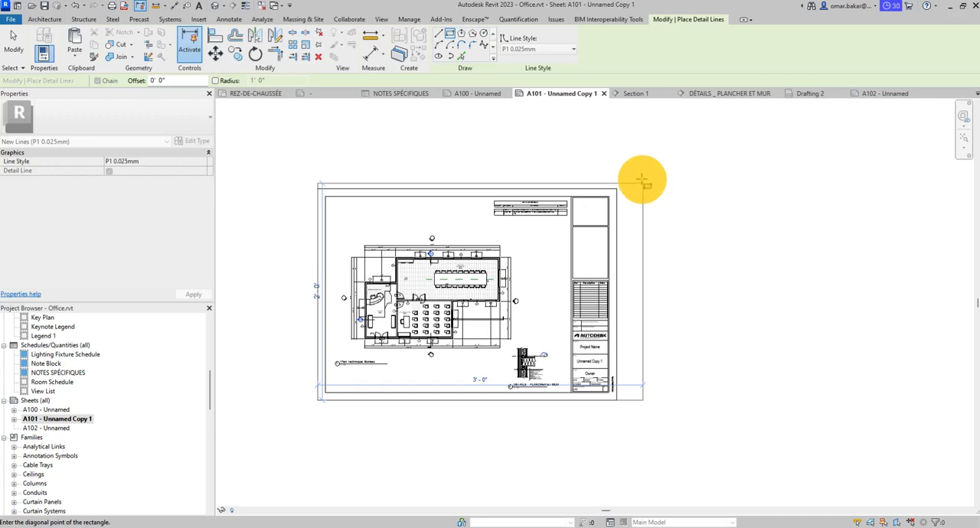
click(642, 182)
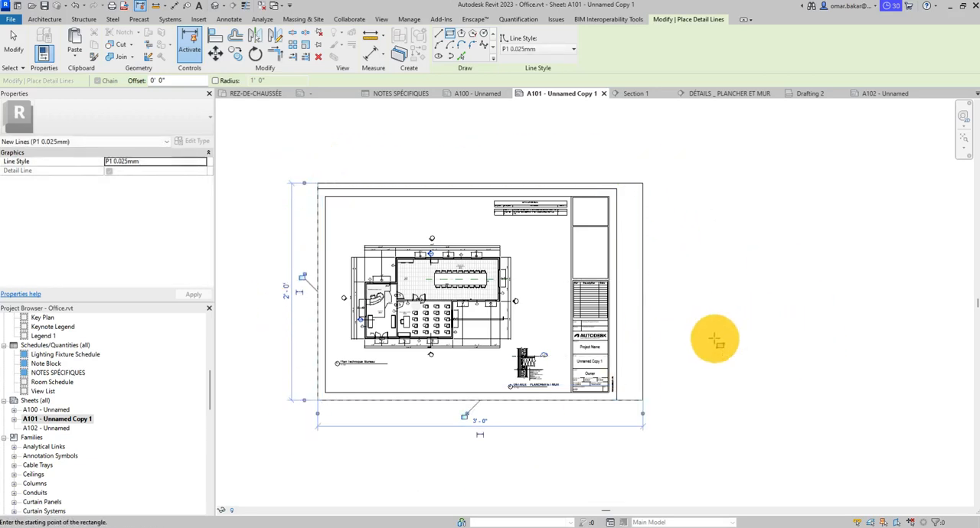
click(13, 43)
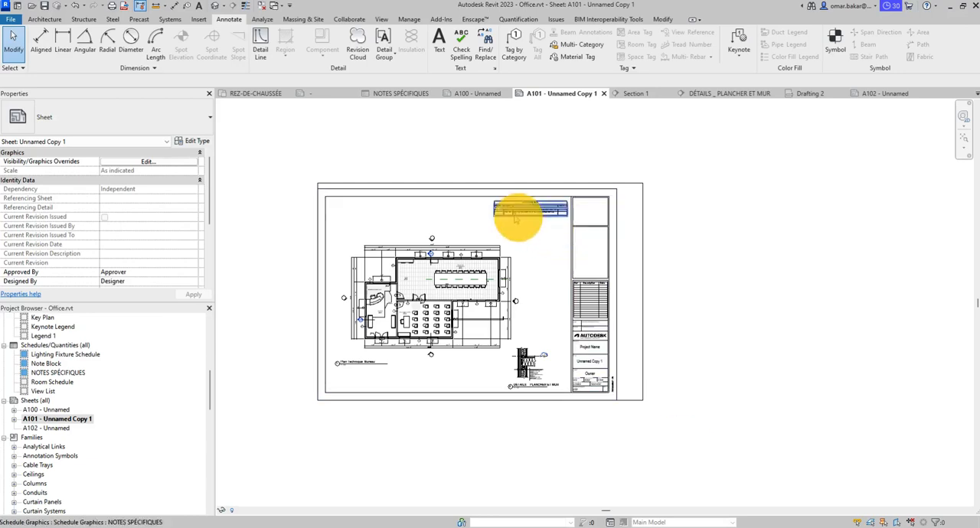
- Open the Title_Blocks_A1_Metric family from sheet A101's title block for editing
scroll(506, 203, up, 4)
click(620, 201)
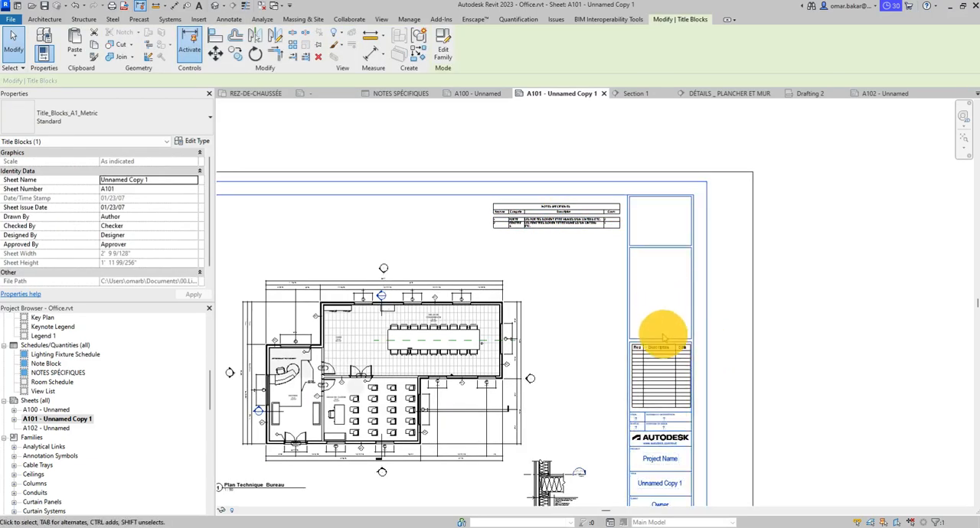
scroll(663, 333, down, 4)
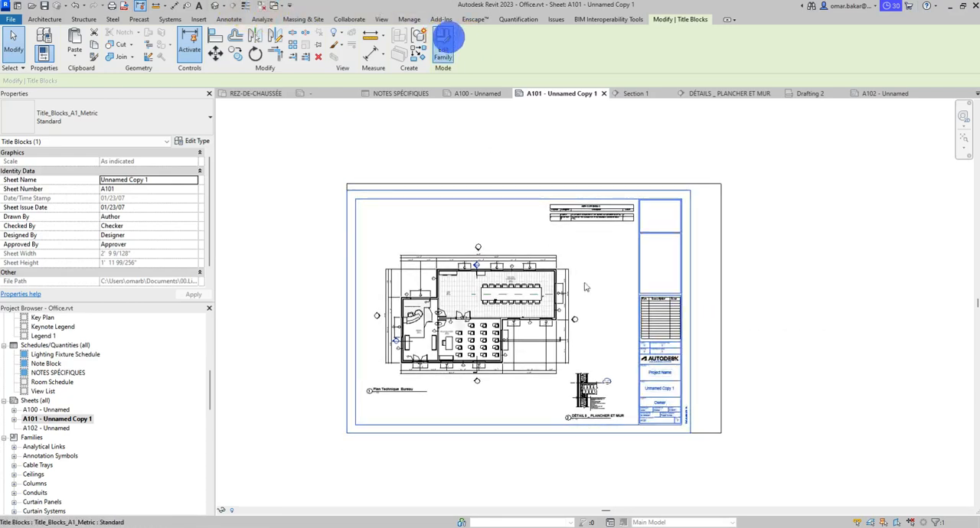
click(443, 48)
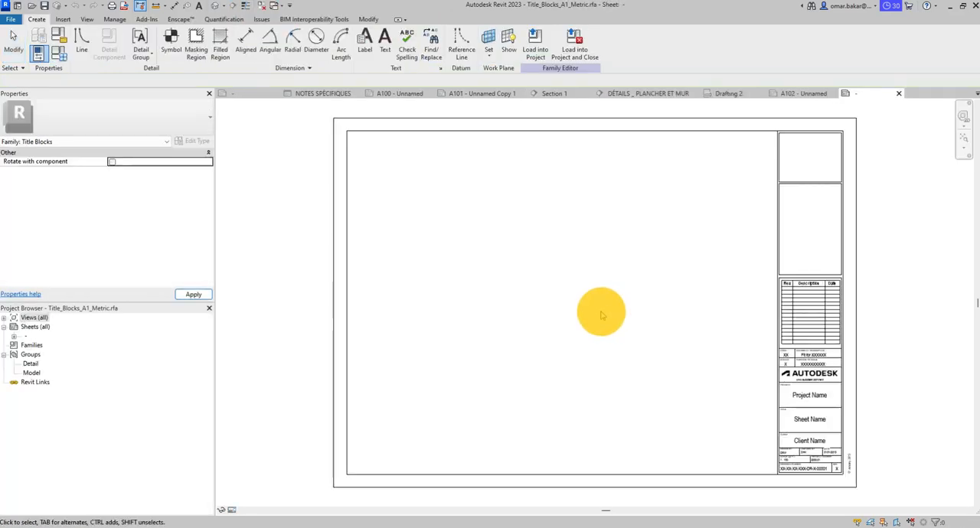
middle_drag(574, 289, 426, 313)
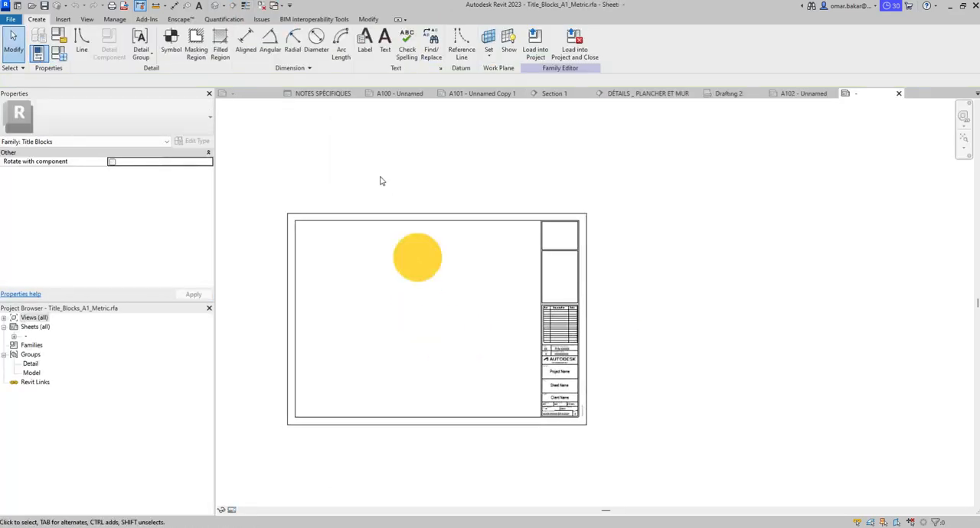
click(82, 40)
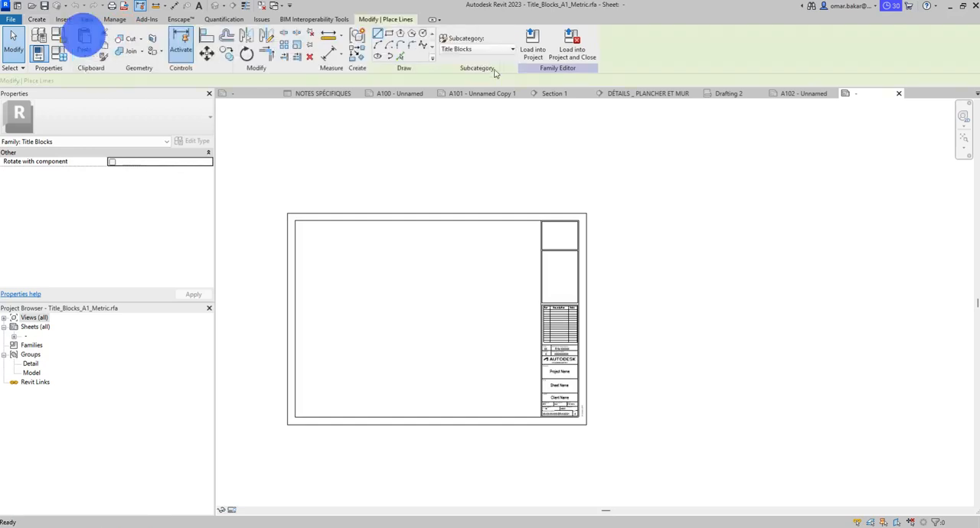
click(388, 35)
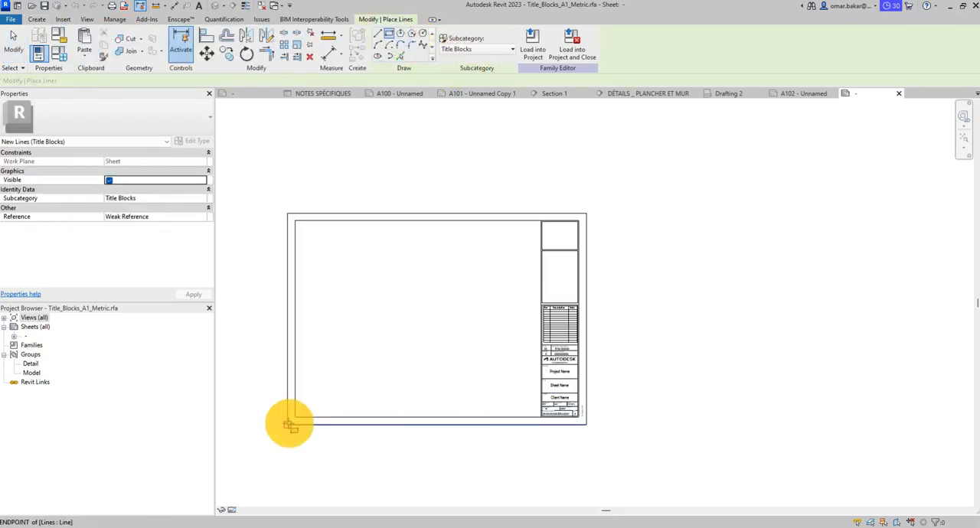
click(287, 426)
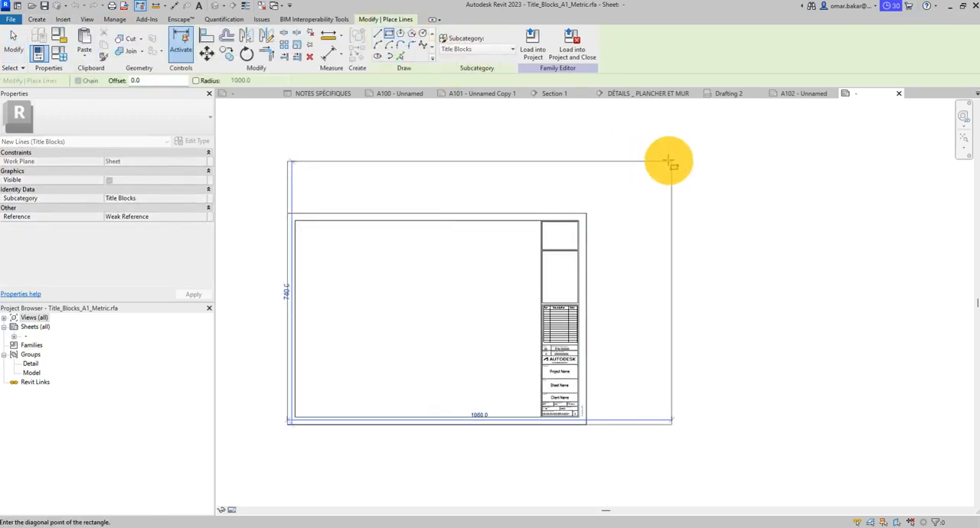
key(Escape)
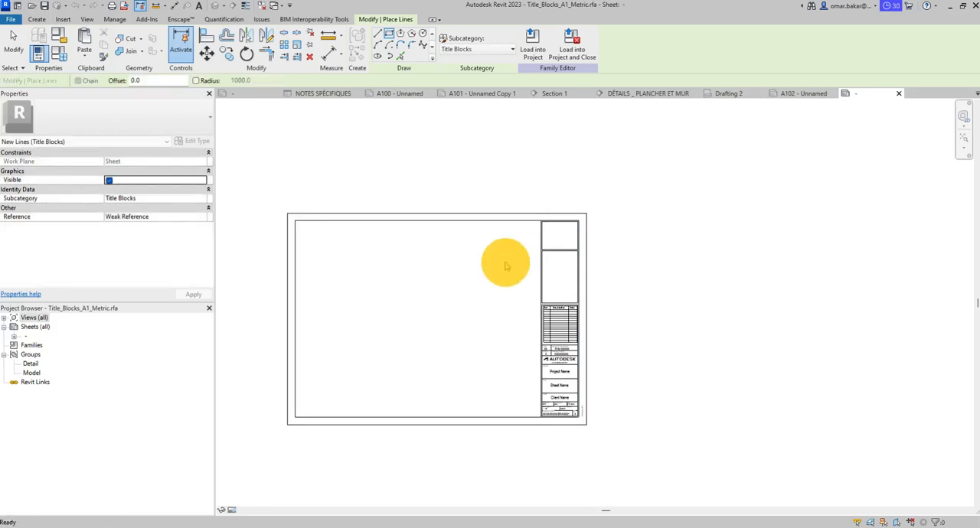
- Set the title block family's length units to feet and fractional inches
key(u)
key(n)
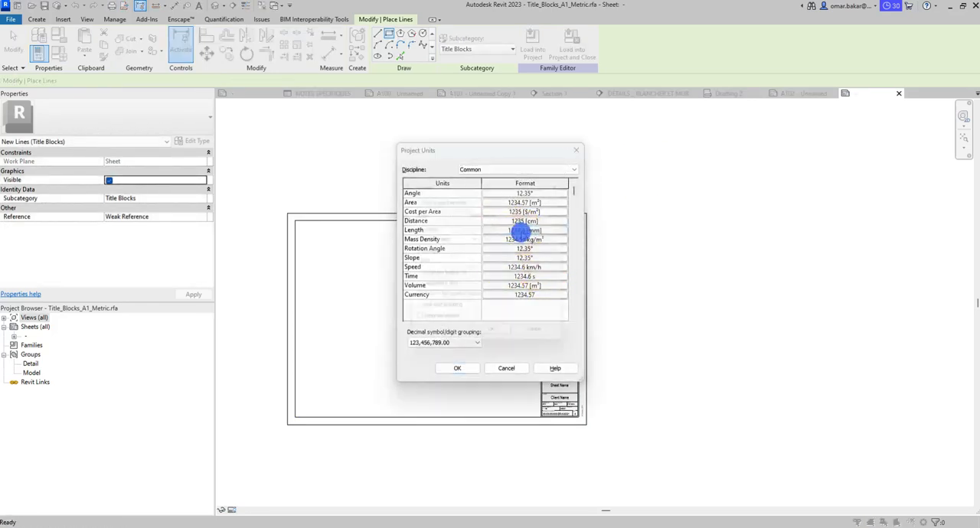
click(524, 230)
click(519, 211)
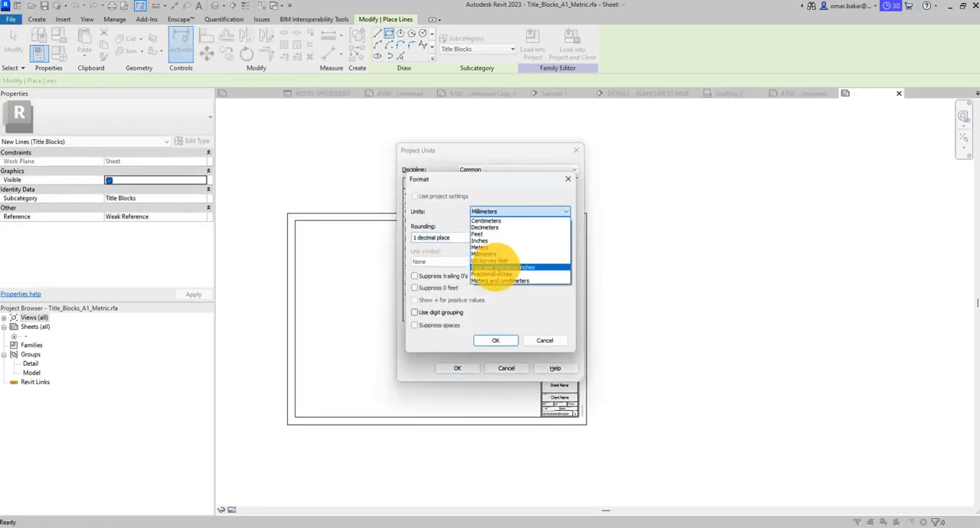
click(496, 267)
click(498, 341)
click(457, 368)
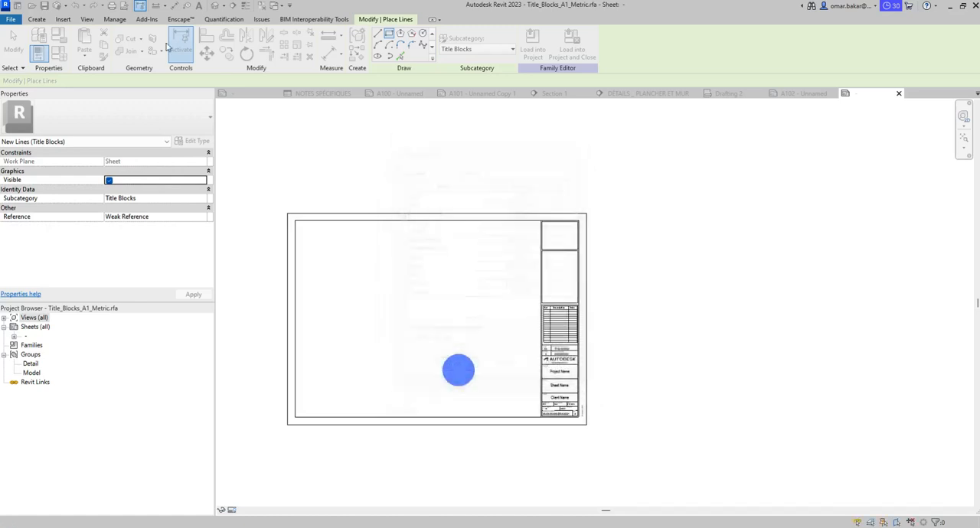
- Draw a 3'-0" by 2'-0" rectangle of title block lines in the family from the outer border's lower-left corner
click(287, 422)
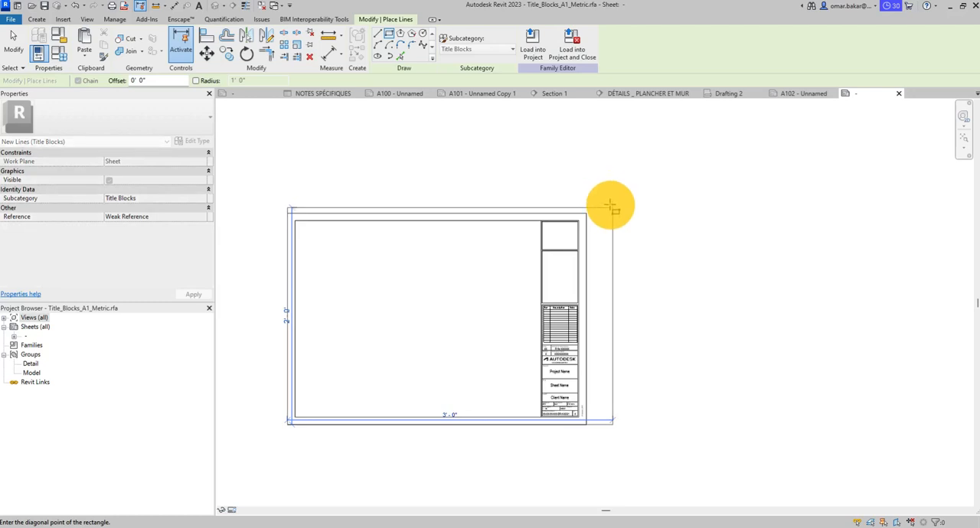
click(610, 205)
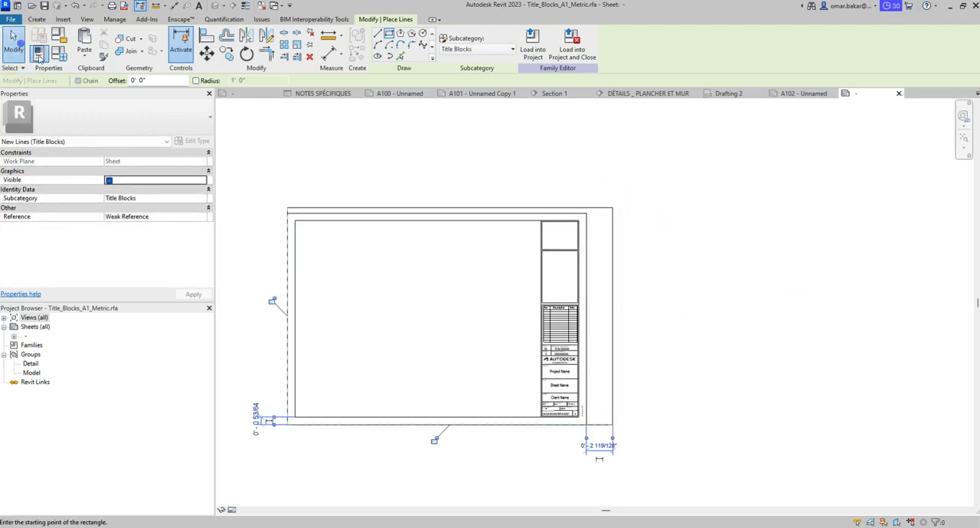
click(13, 42)
- Move the title column and the old outer border's right edge horizontally onto the right edge of the 3' by 2' rectangle
scroll(569, 306, up, 3)
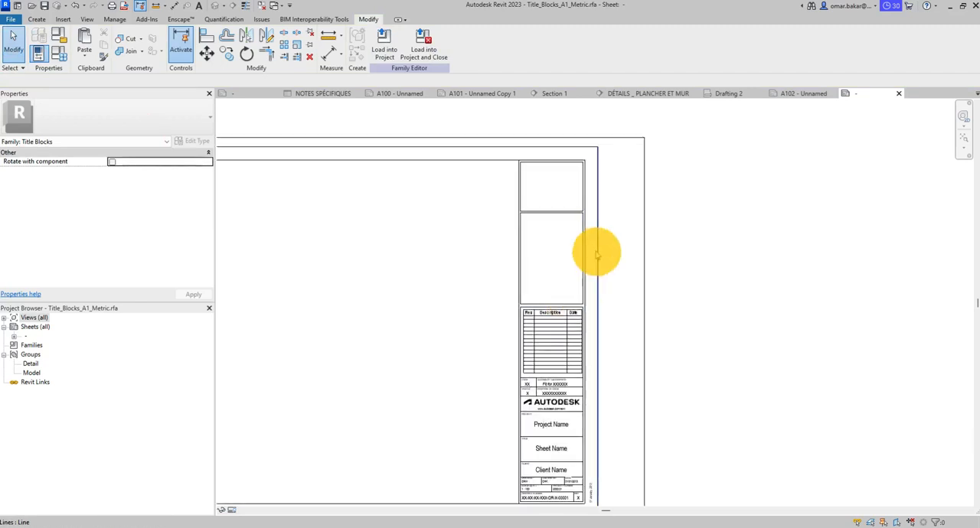
scroll(567, 268, down, 3)
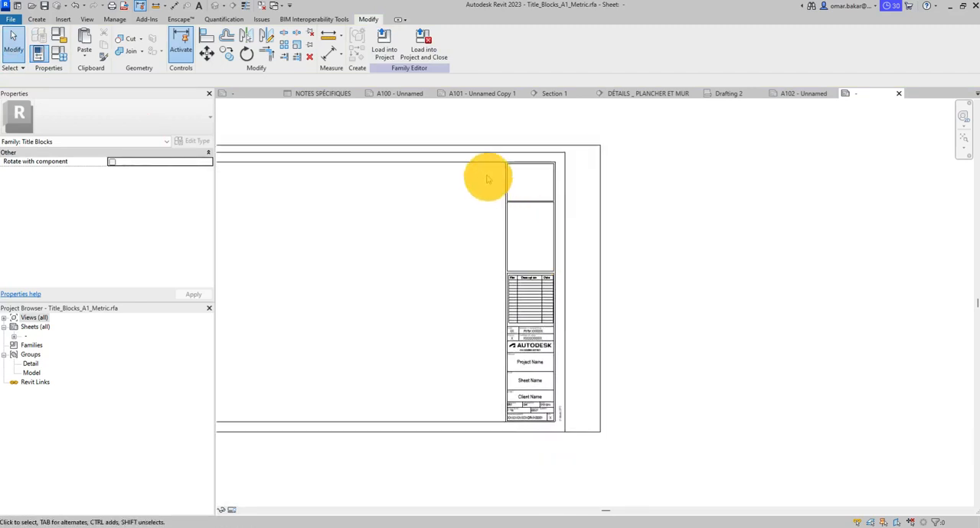
drag(487, 127, 573, 499)
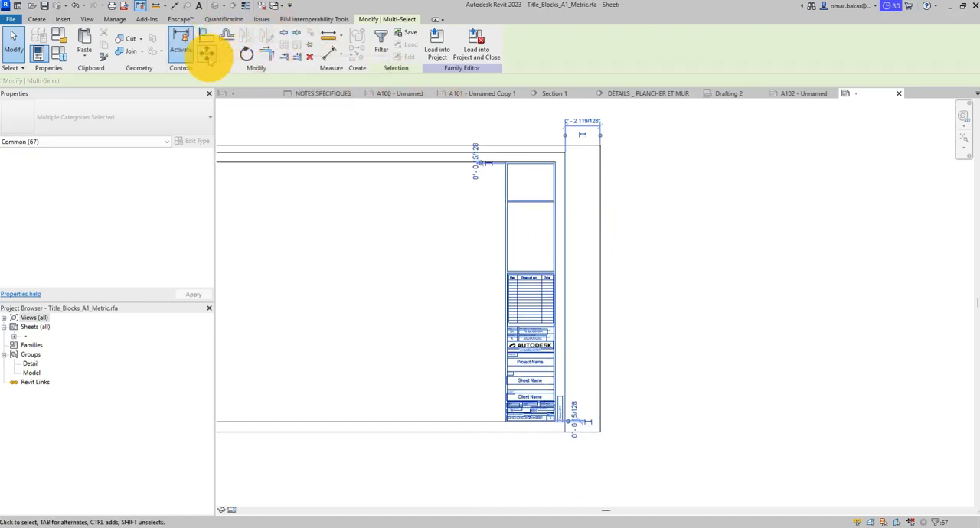
click(206, 51)
click(564, 154)
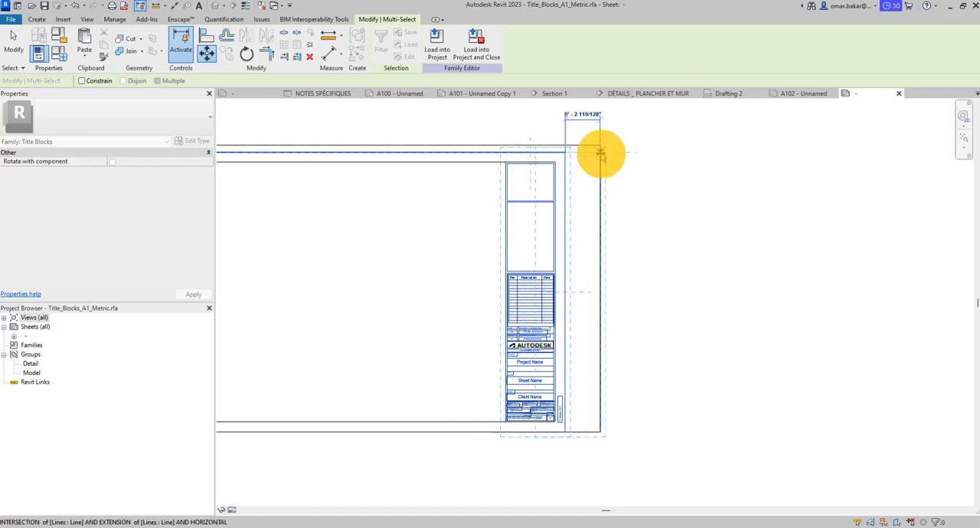
click(600, 153)
scroll(601, 228, down, 4)
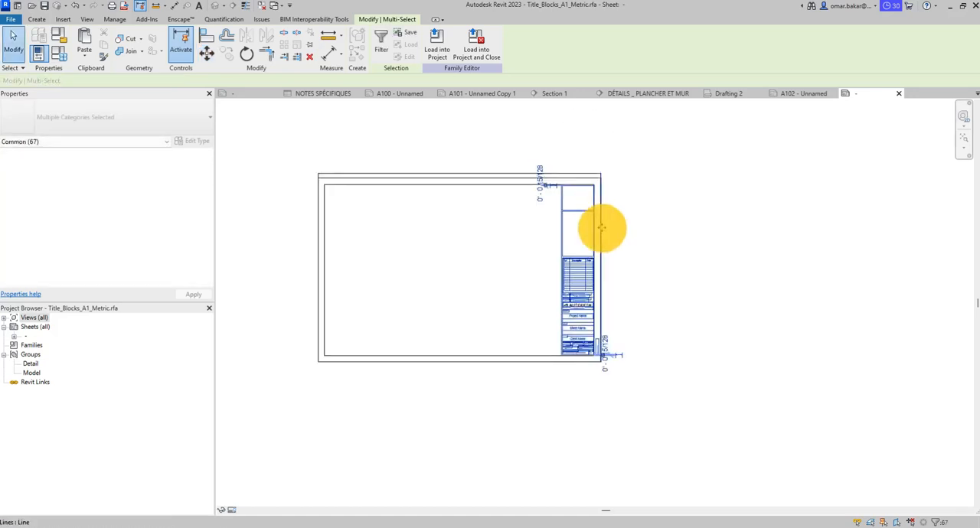
key(Escape)
- Move the upper border and title column lines vertically so the old outer border's top meets the rectangle's top edge
drag(333, 151, 719, 233)
drag(346, 206, 558, 200)
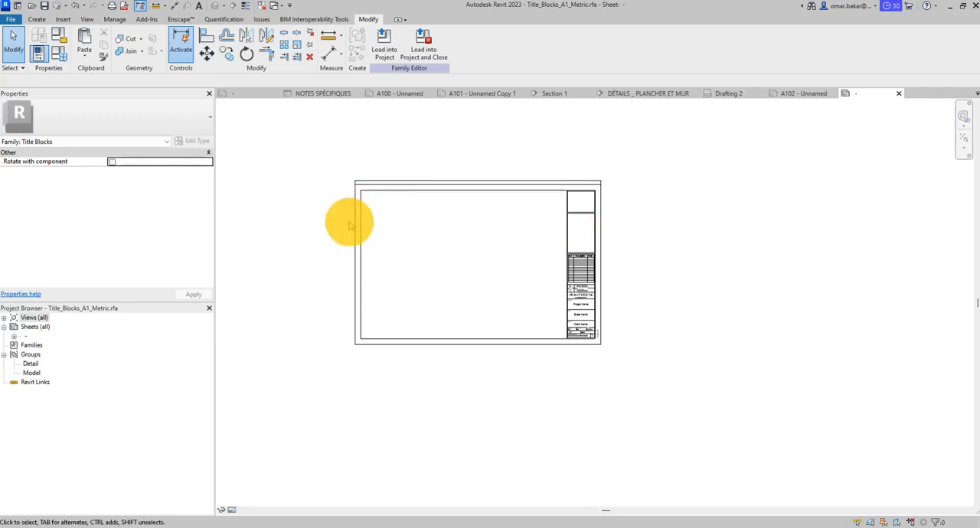
drag(324, 224, 656, 184)
scroll(591, 179, up, 5)
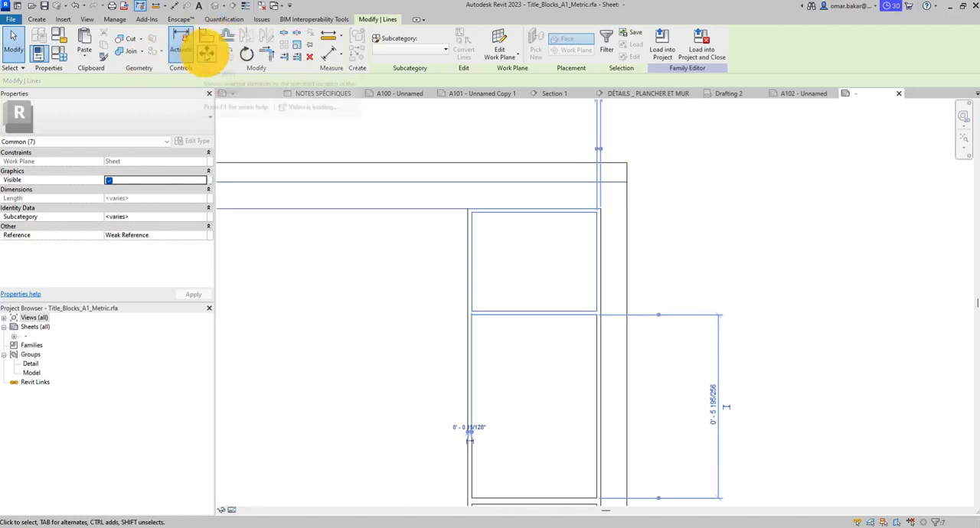
click(207, 51)
click(626, 183)
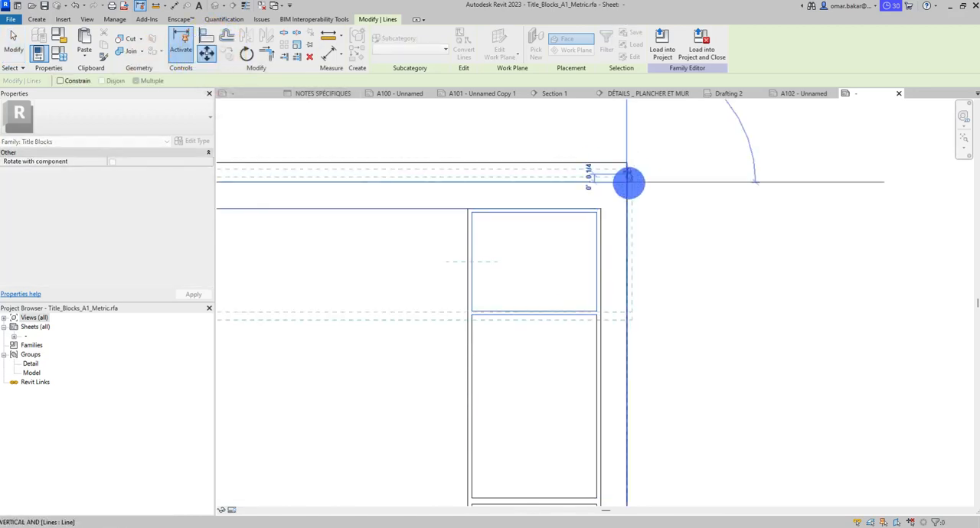
click(626, 162)
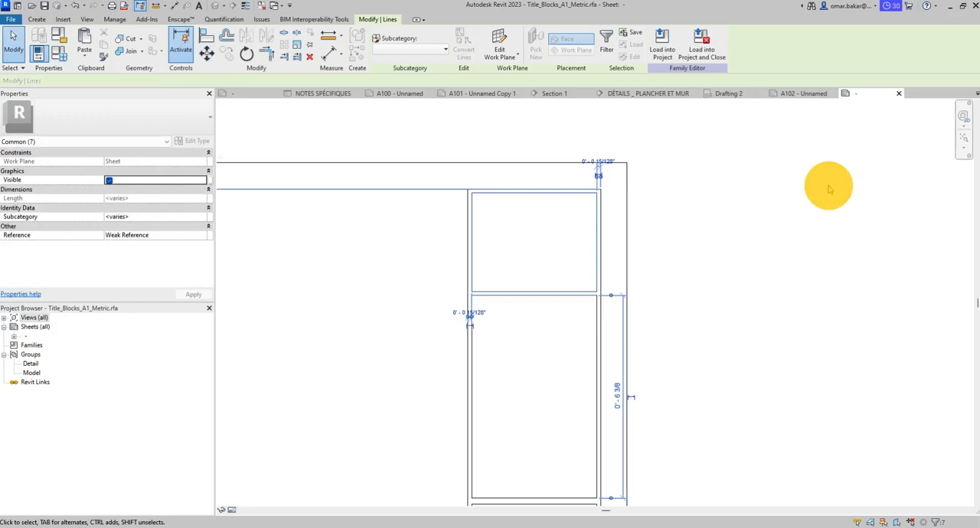
click(706, 216)
- Inspect the resized title block's outer border, inner frame and title column with its revision schedule and project fields
scroll(712, 226, down, 5)
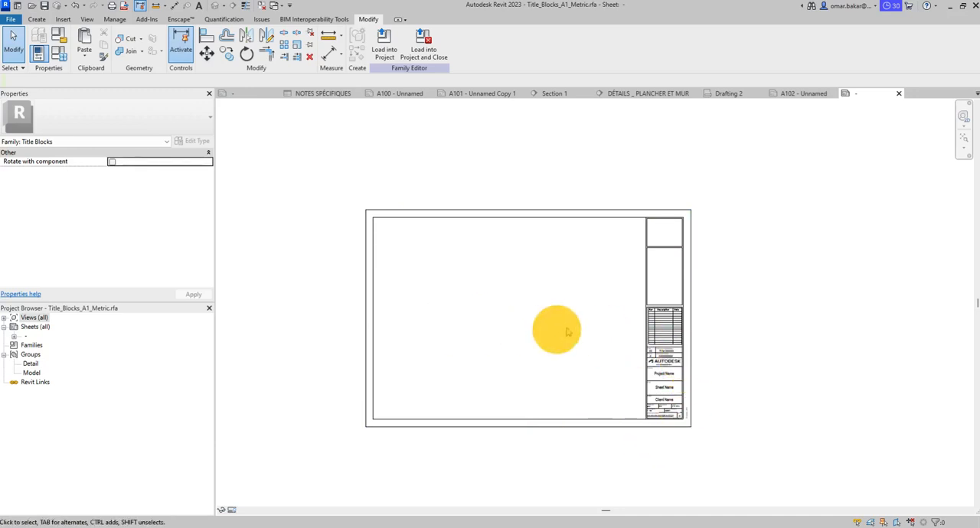
scroll(685, 363, up, 3)
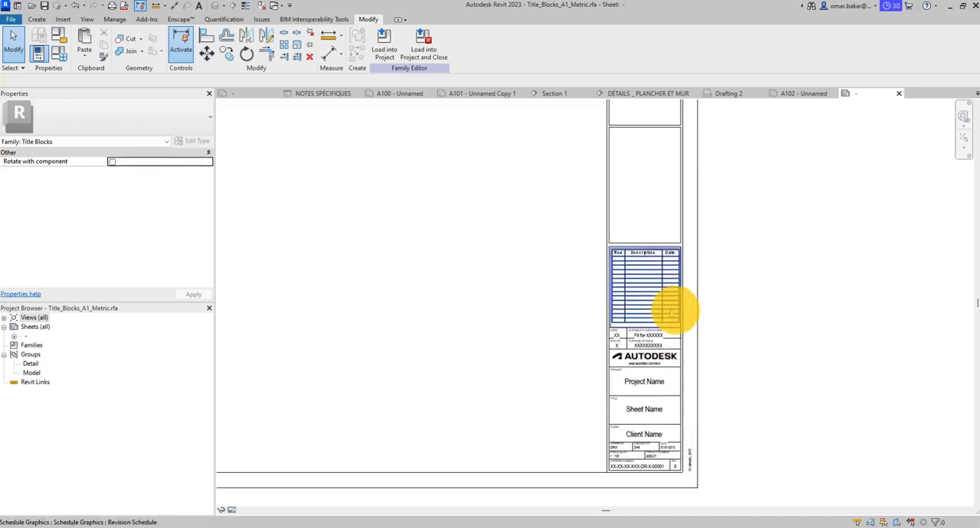
scroll(674, 313, down, 1)
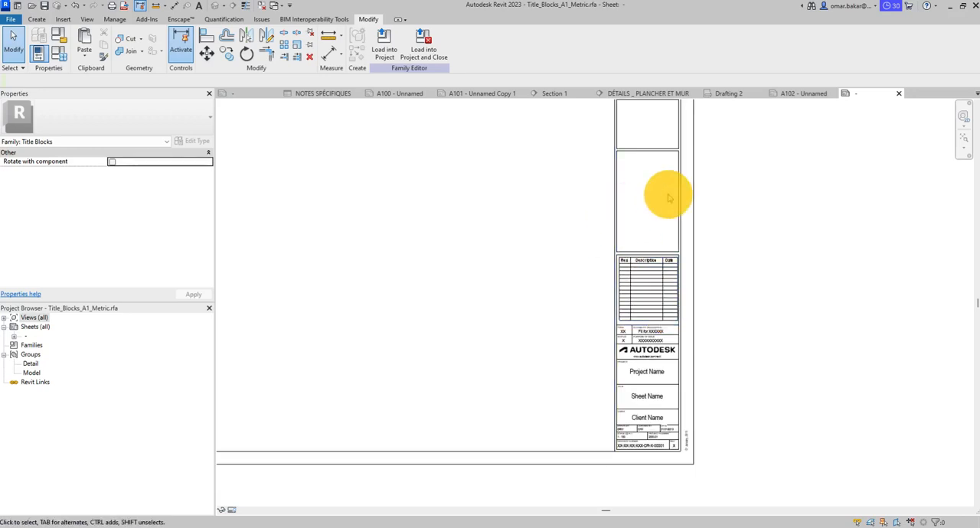
click(694, 206)
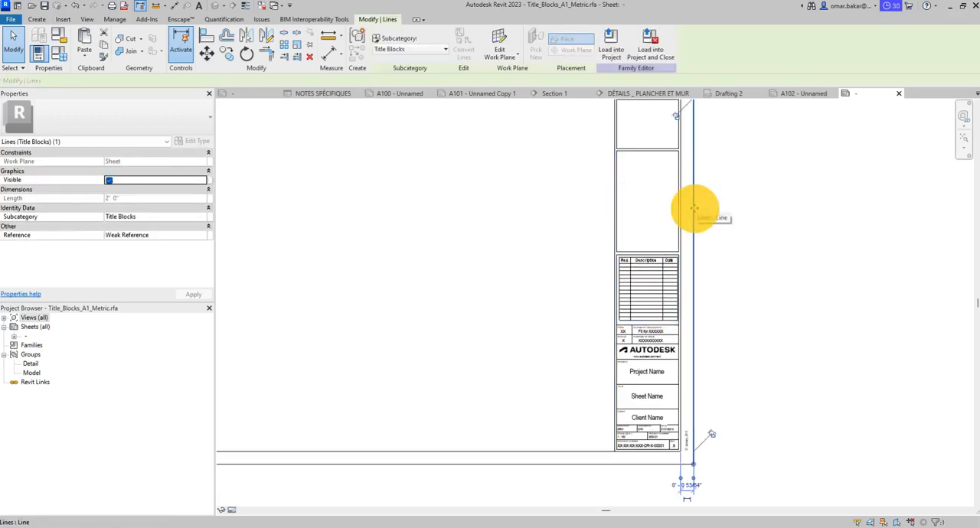
click(722, 225)
scroll(722, 197, down, 5)
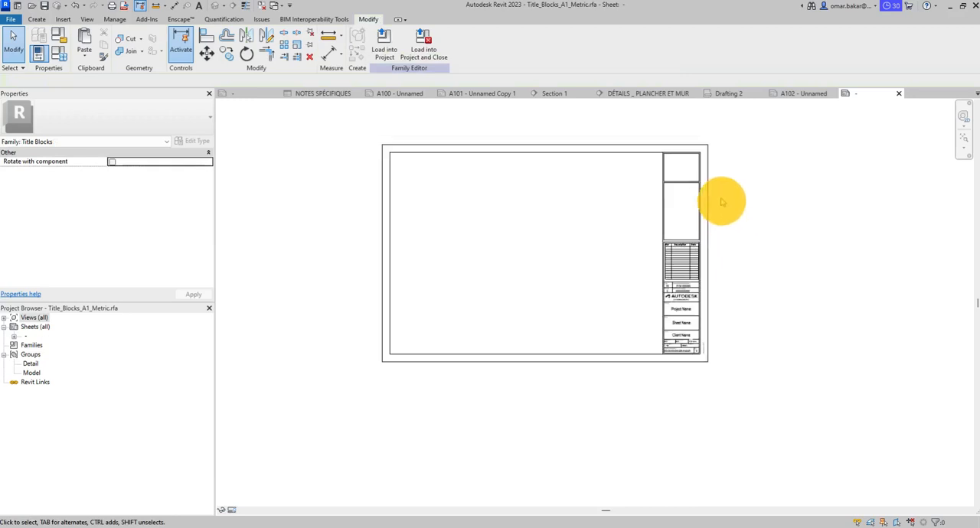
click(383, 233)
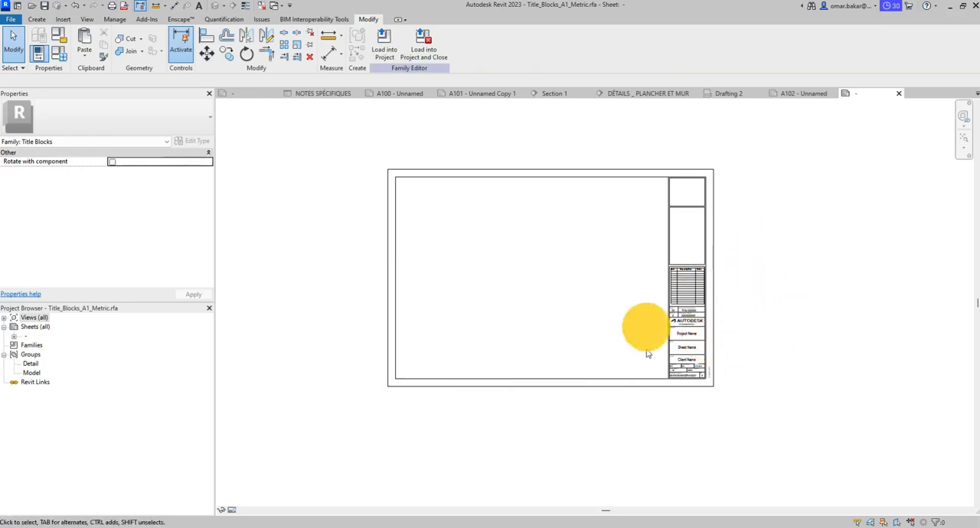
- Move the drawing area's vertical border line to the left, leaving a gap between it and the title column
scroll(676, 204, up, 4)
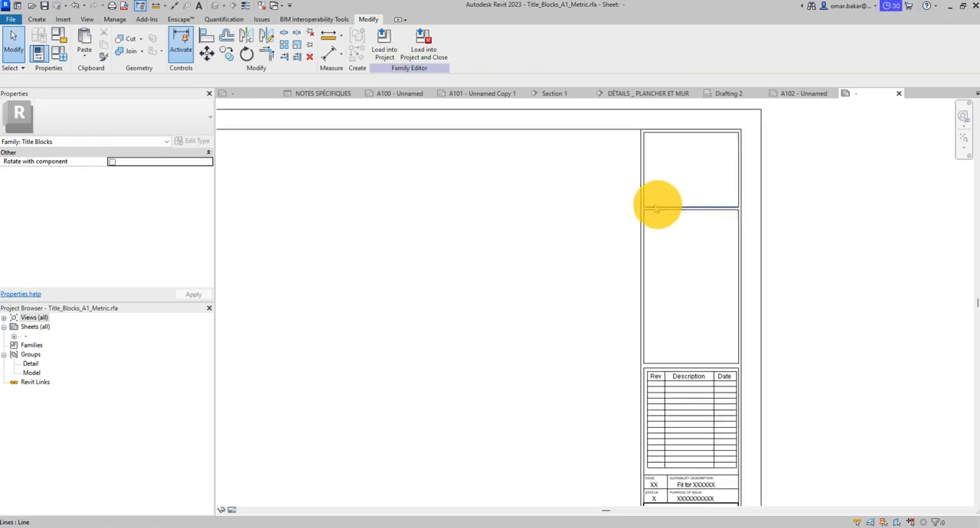
click(640, 238)
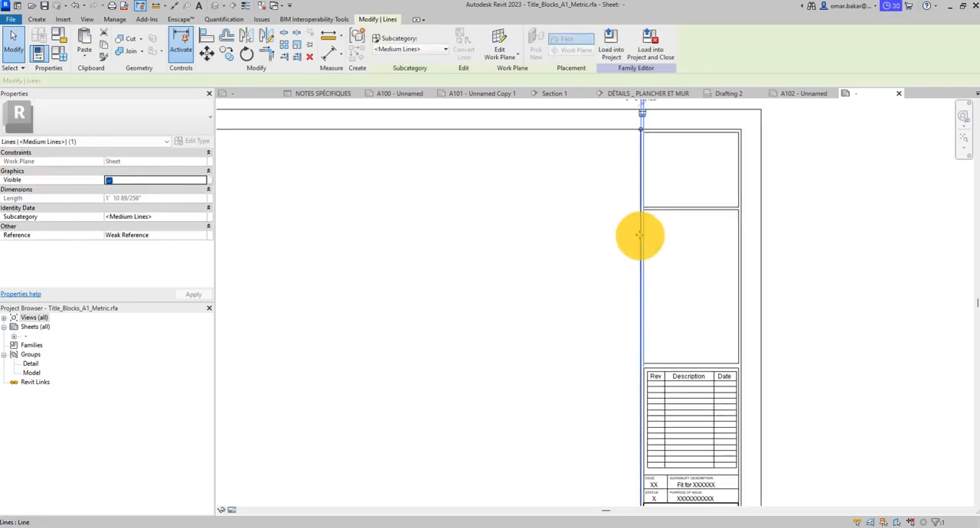
drag(640, 235, 619, 234)
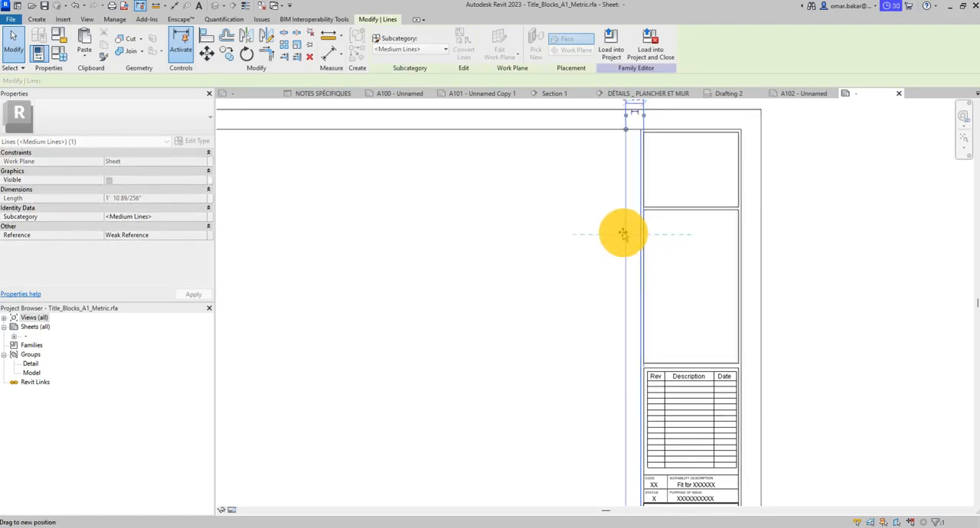
drag(624, 234, 623, 235)
click(822, 311)
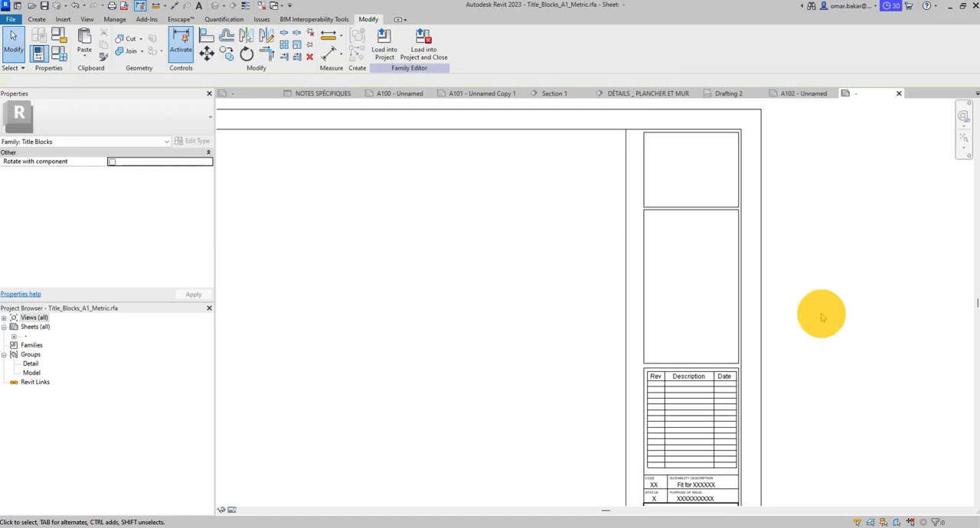
- Shorten the inner frame's top line so it ends at the moved vertical border line
click(637, 131)
scroll(651, 160, down, 1)
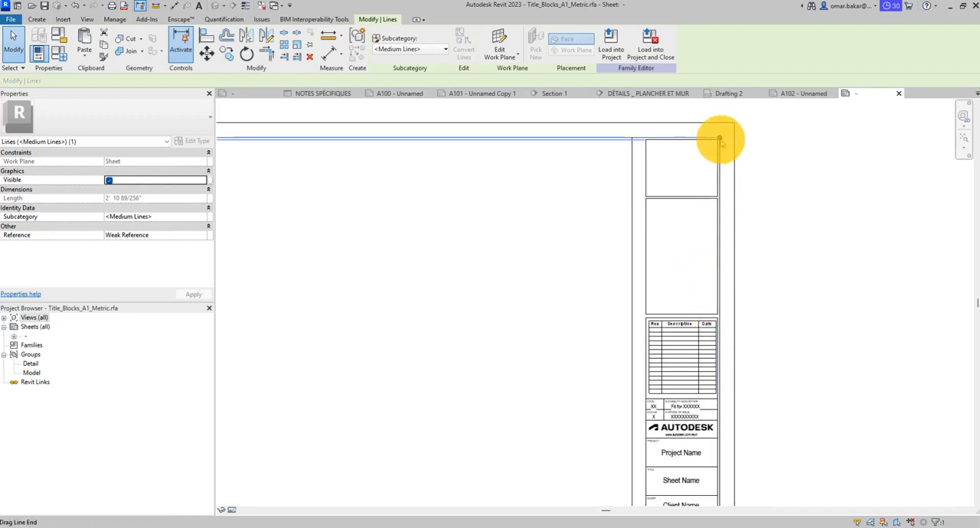
drag(720, 138, 631, 137)
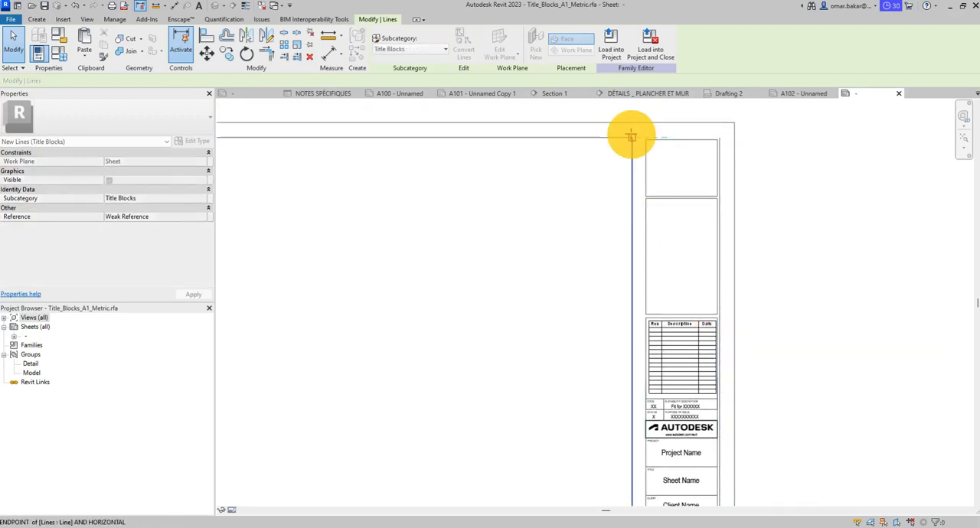
click(739, 258)
scroll(737, 256, down, 2)
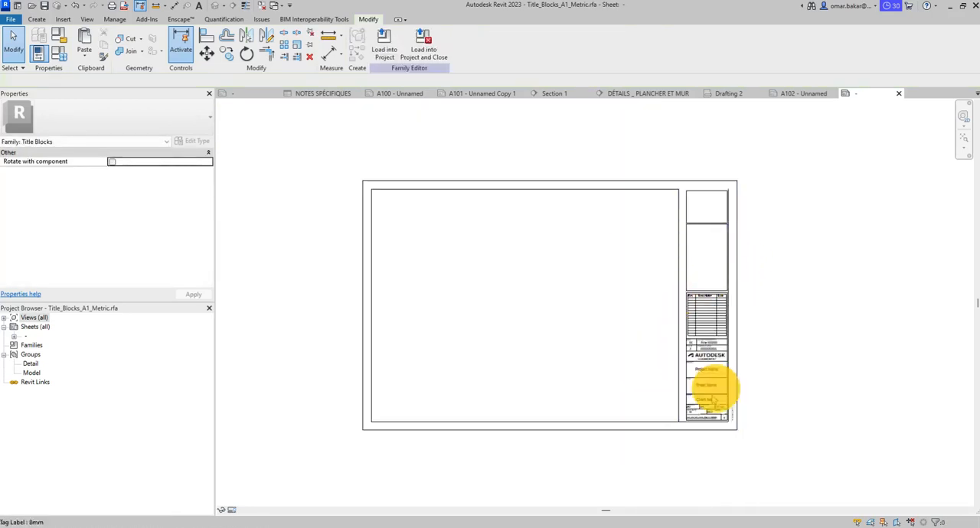
- Shorten the inner frame's bottom line so it ends at the moved vertical border line
scroll(711, 392, up, 3)
click(682, 403)
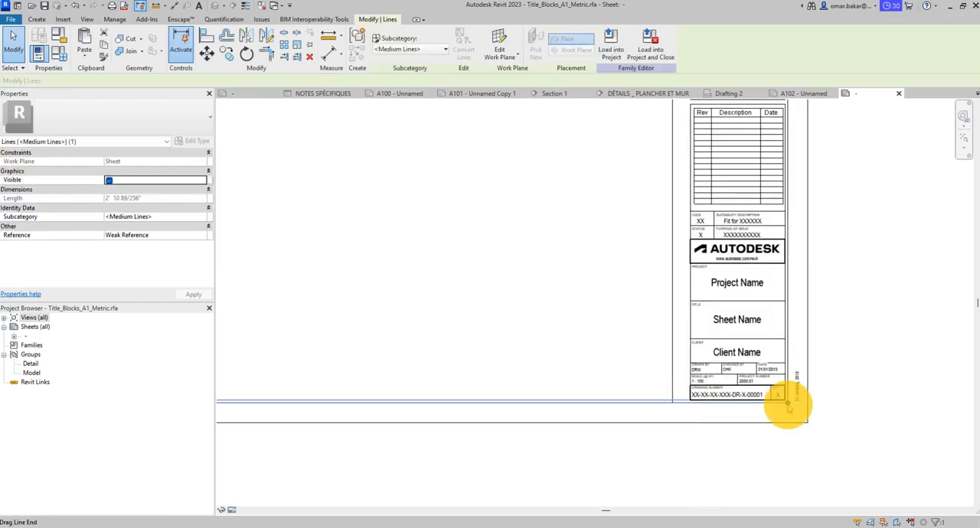
drag(787, 403, 676, 405)
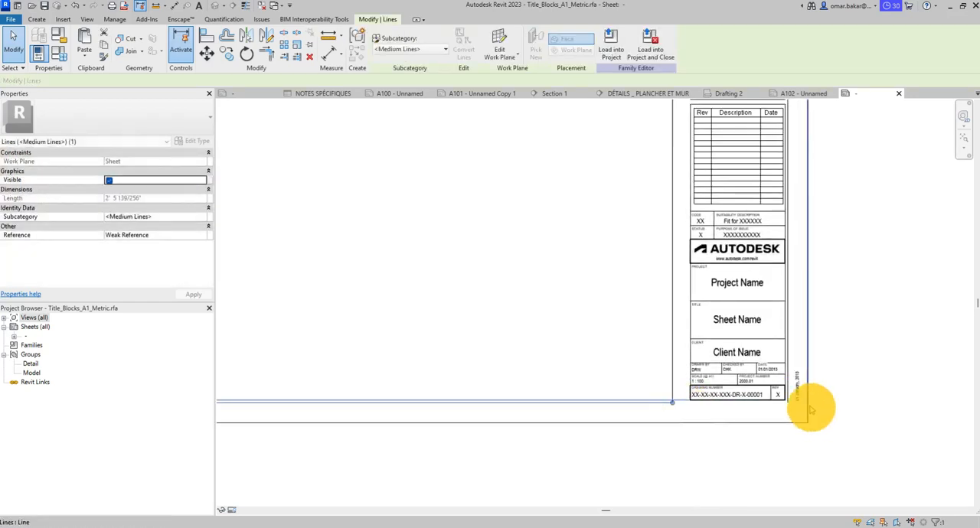
click(813, 409)
- Delete the leftover inner frame line running along the right side of the title column
click(789, 350)
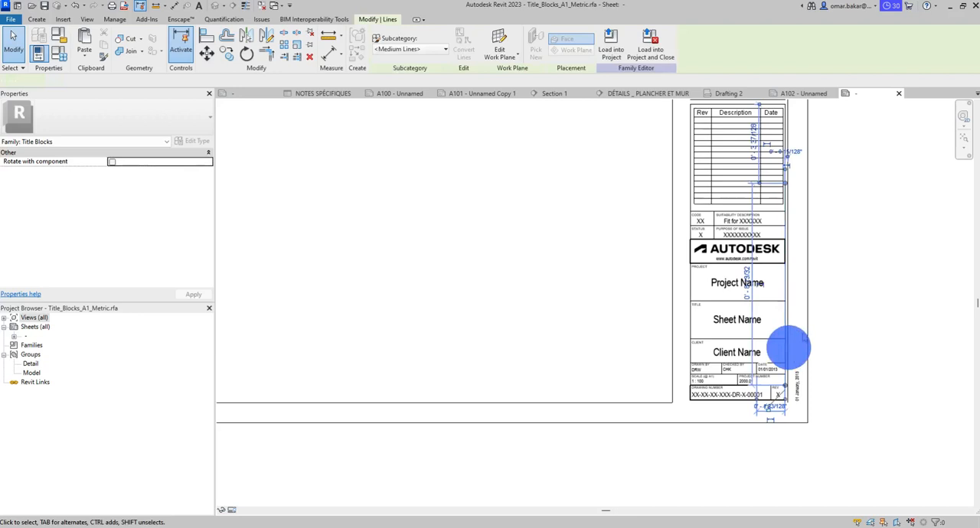
click(795, 287)
scroll(822, 215, down, 2)
middle_drag(813, 211, 751, 428)
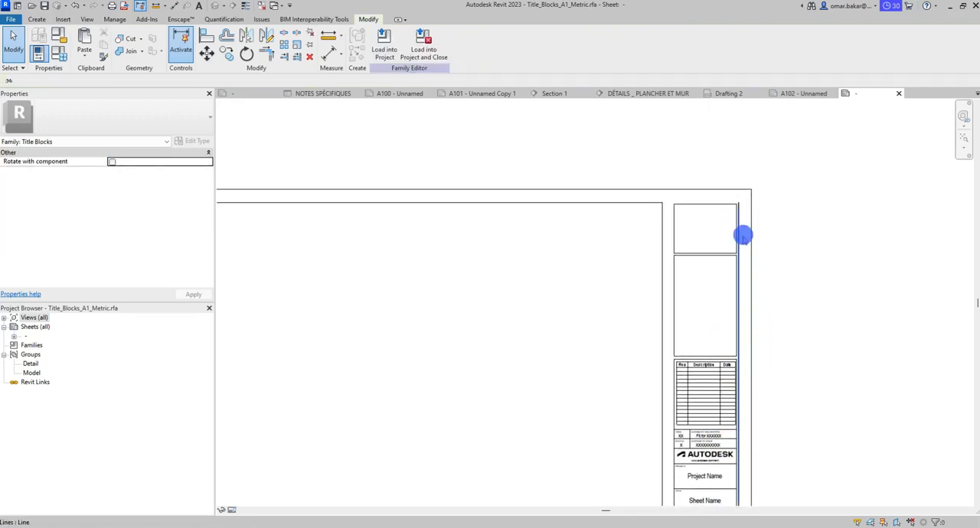
click(742, 236)
click(820, 288)
middle_drag(822, 309, 863, 248)
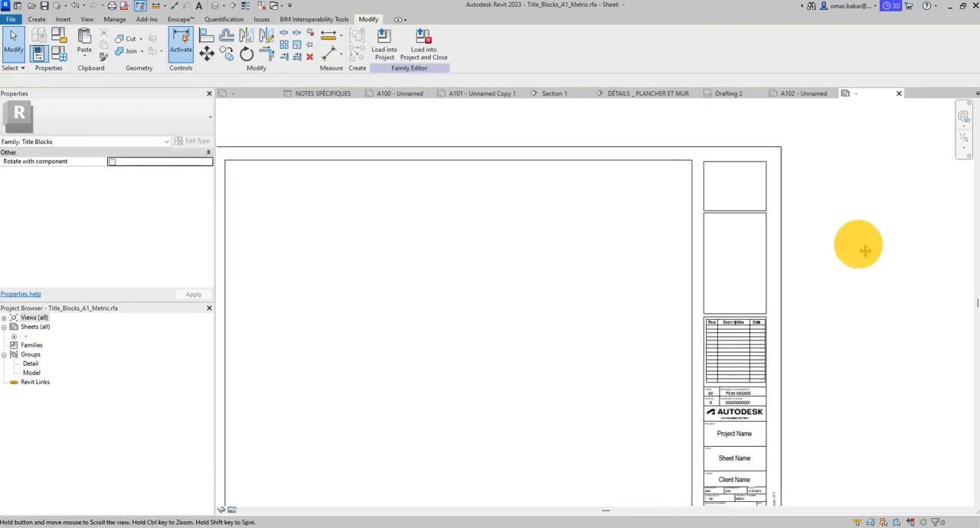
- Examine the separated title column and its revision schedule
middle_drag(717, 304, 804, 270)
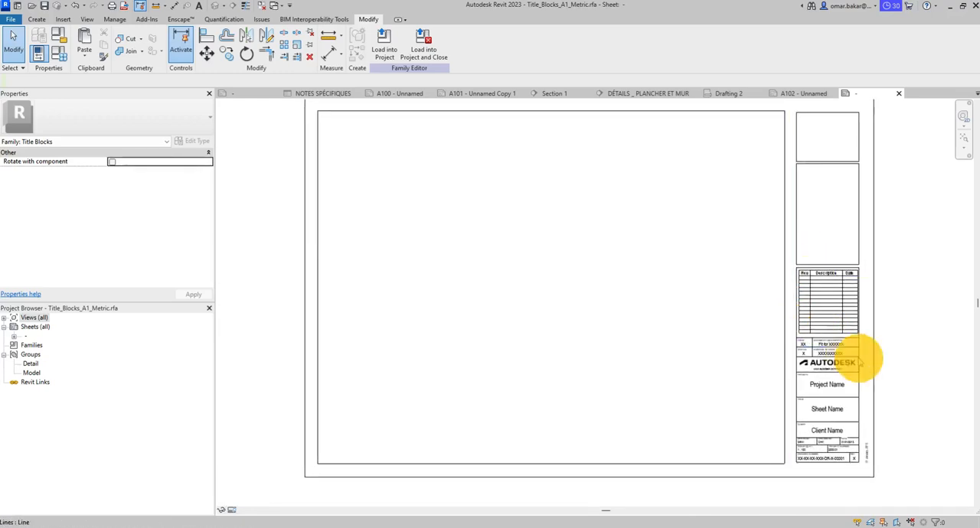
scroll(852, 367, up, 3)
middle_drag(785, 366, 693, 439)
click(704, 245)
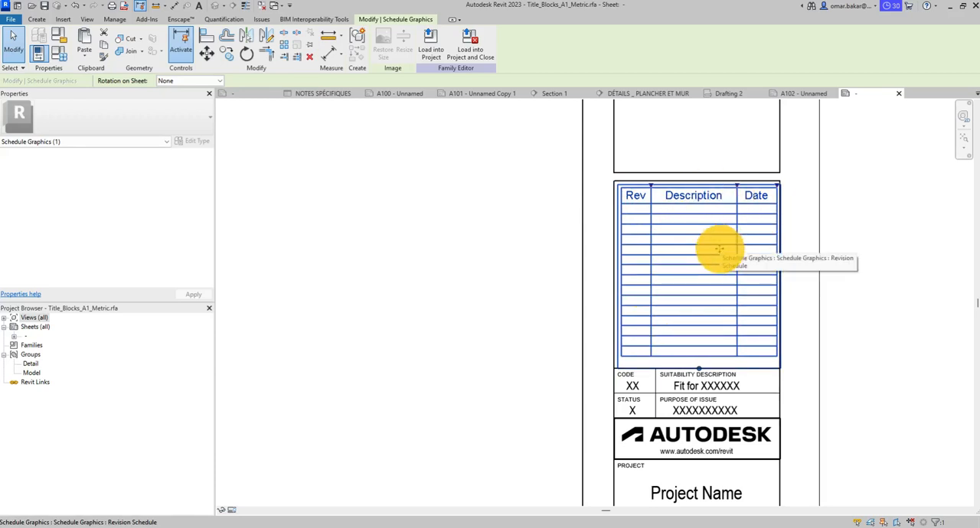
click(858, 307)
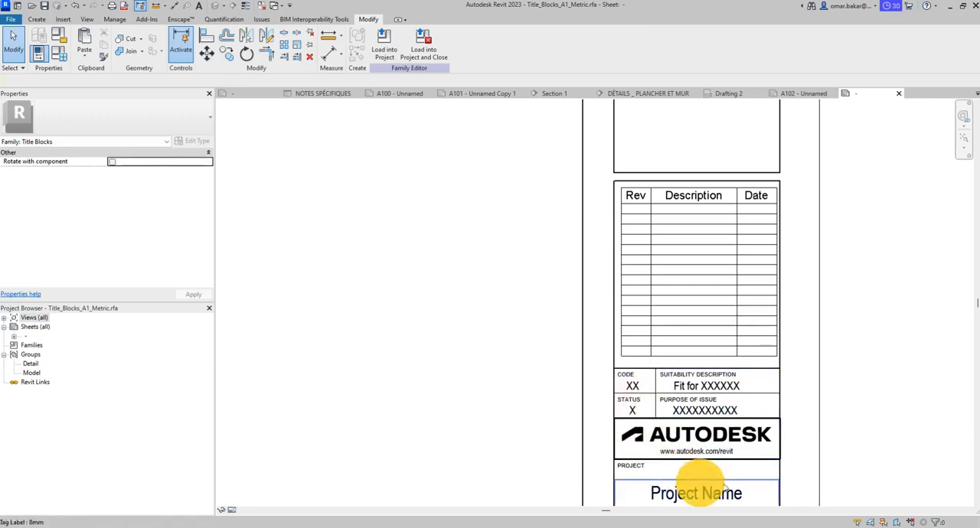
- Compare the TITLE text note with the Sheet Name label and review the fields down to the drawing number
middle_drag(765, 443, 739, 308)
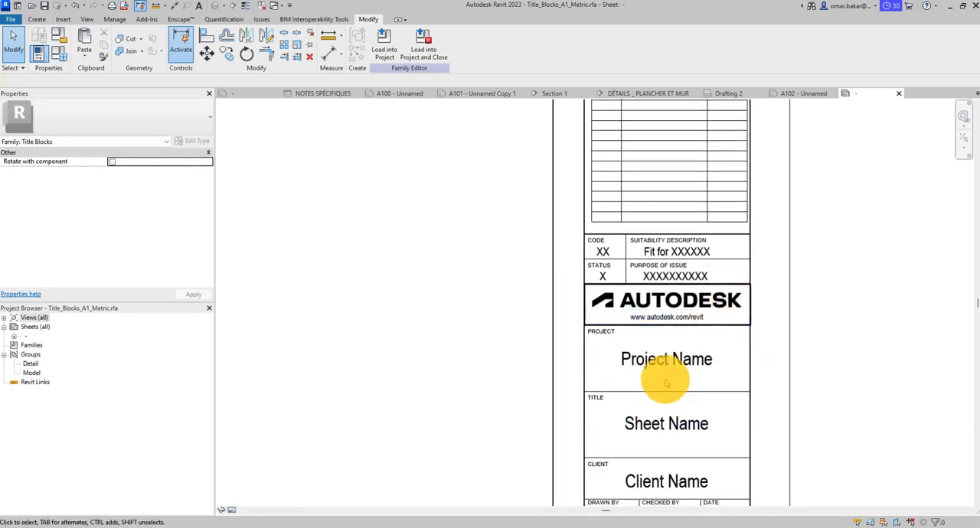
middle_drag(725, 402, 743, 306)
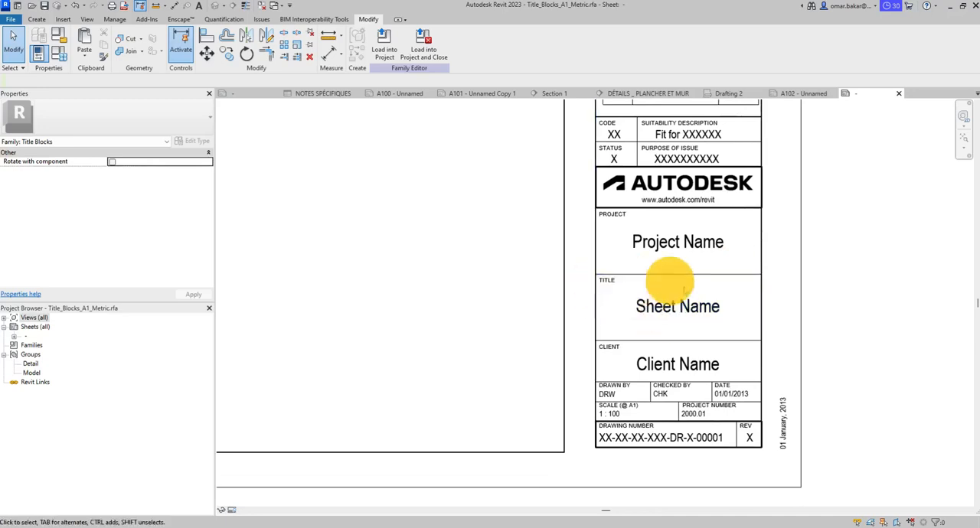
scroll(633, 383, up, 3)
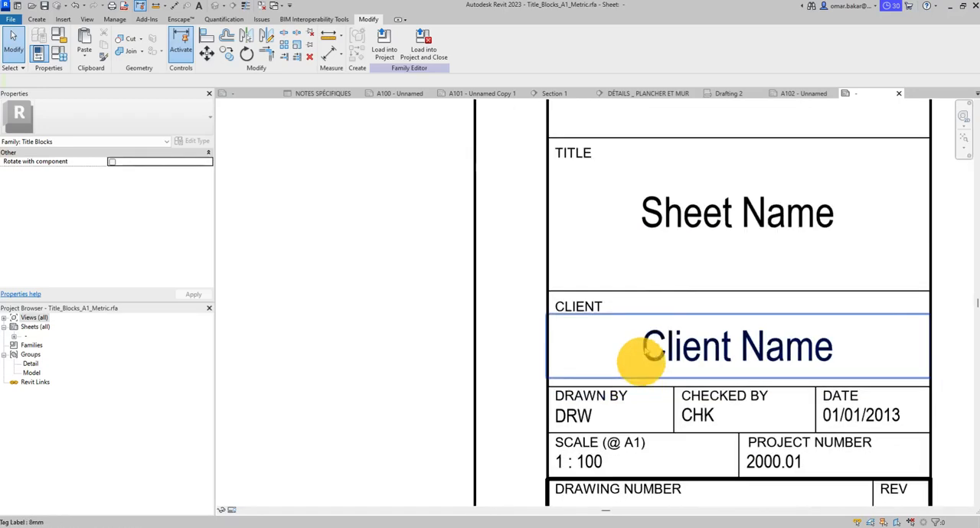
click(682, 221)
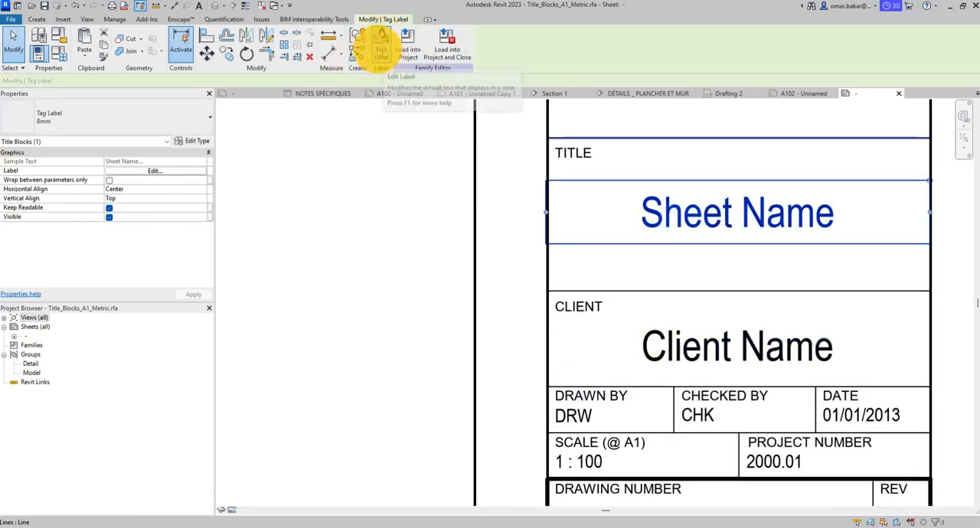
click(583, 153)
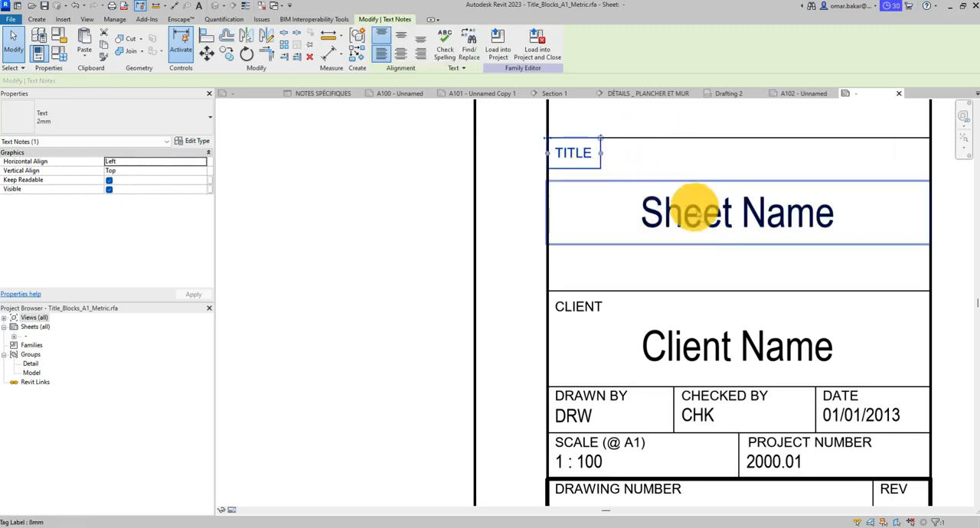
click(698, 220)
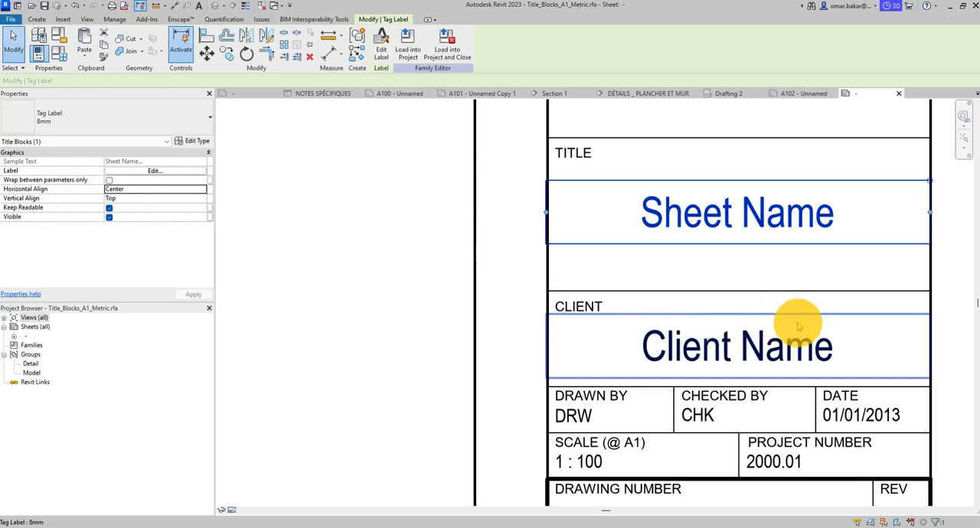
scroll(797, 327, down, 3)
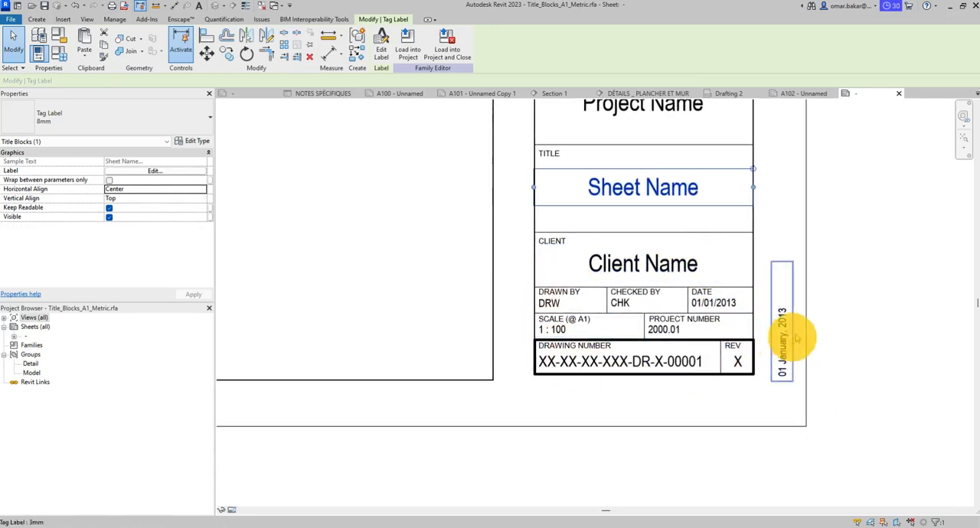
click(848, 305)
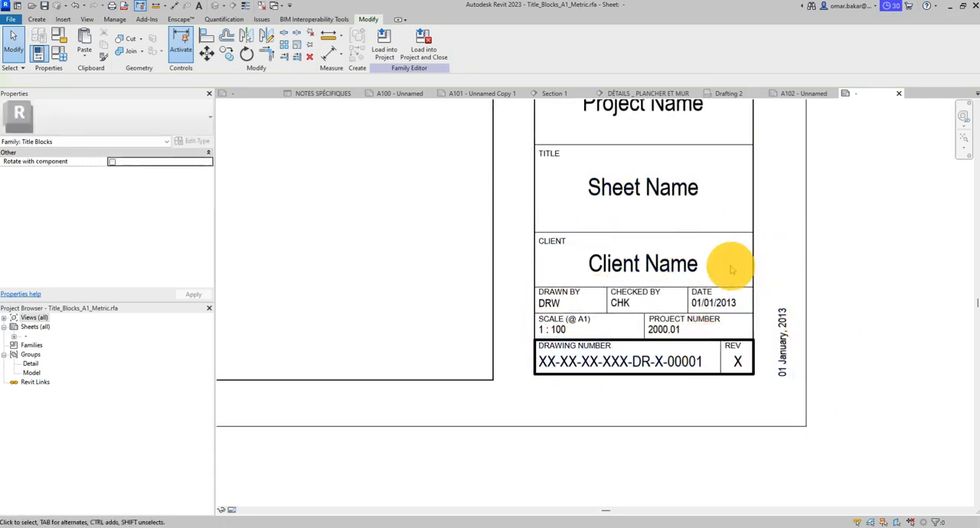
- Review the whole title column from the empty upper boxes down to the drawing number and date fields
middle_drag(741, 239, 728, 398)
middle_drag(655, 174, 649, 375)
middle_drag(630, 222, 626, 440)
middle_drag(594, 232, 598, 380)
middle_drag(585, 323, 558, 526)
scroll(554, 216, down, 1)
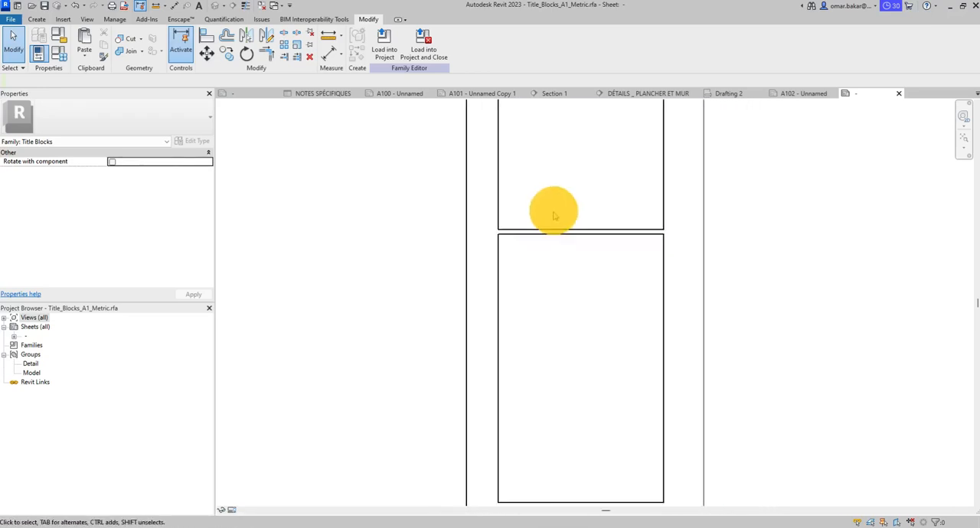
scroll(553, 212, down, 1)
middle_drag(601, 392, 596, 158)
middle_drag(597, 372, 605, 198)
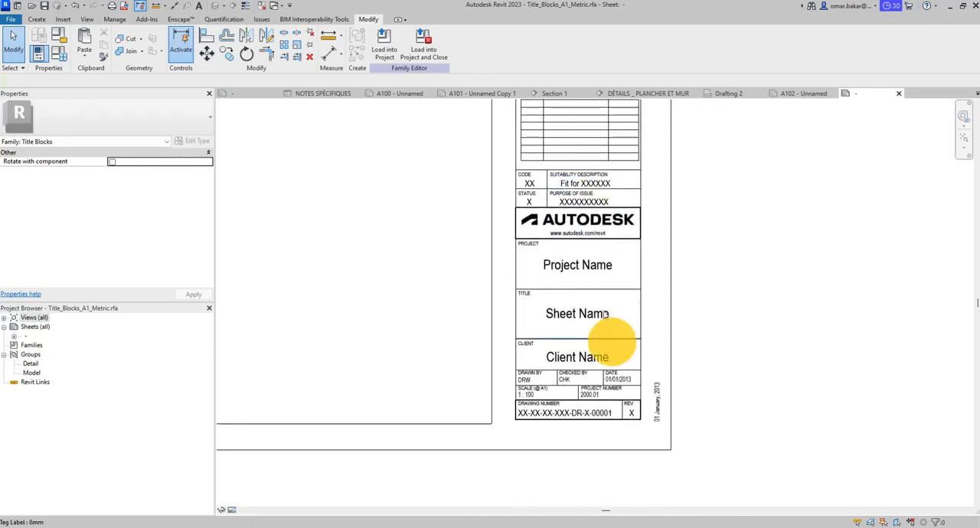
middle_drag(536, 195, 532, 402)
middle_drag(539, 192, 536, 400)
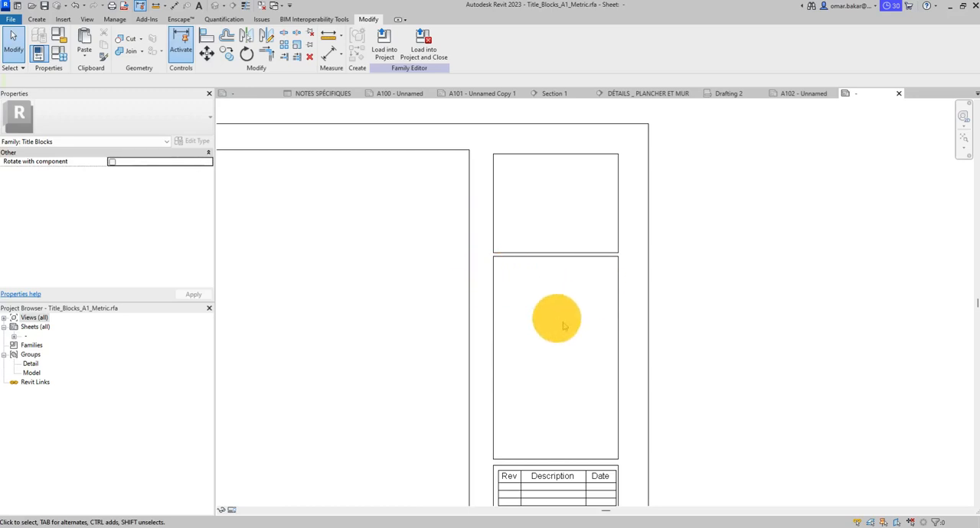
scroll(598, 328, down, 4)
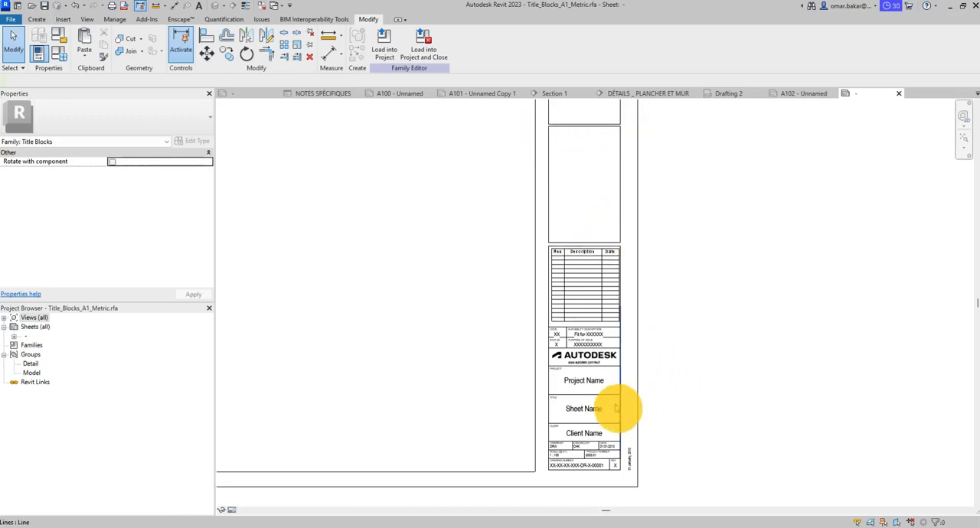
- Delete the Autodesk logo image from the box above the project name
scroll(570, 366, up, 6)
click(683, 315)
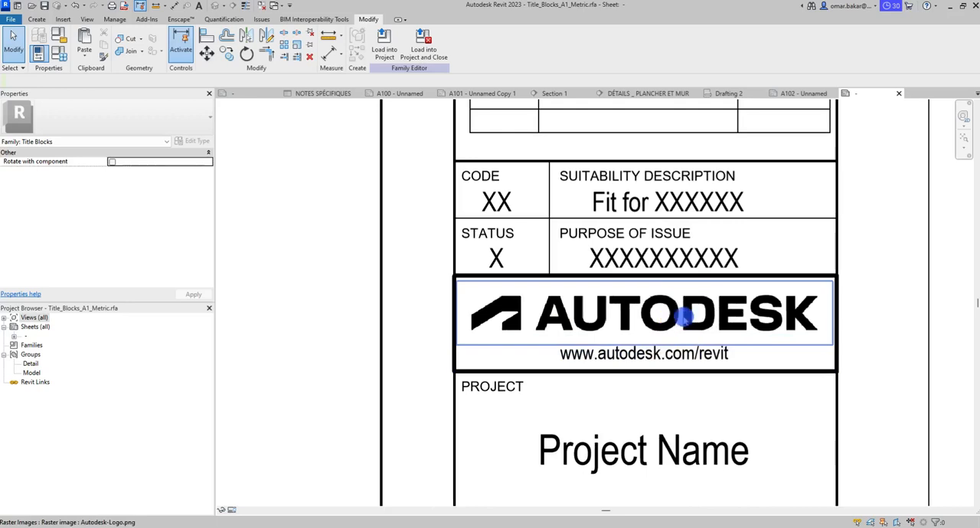
key(Delete)
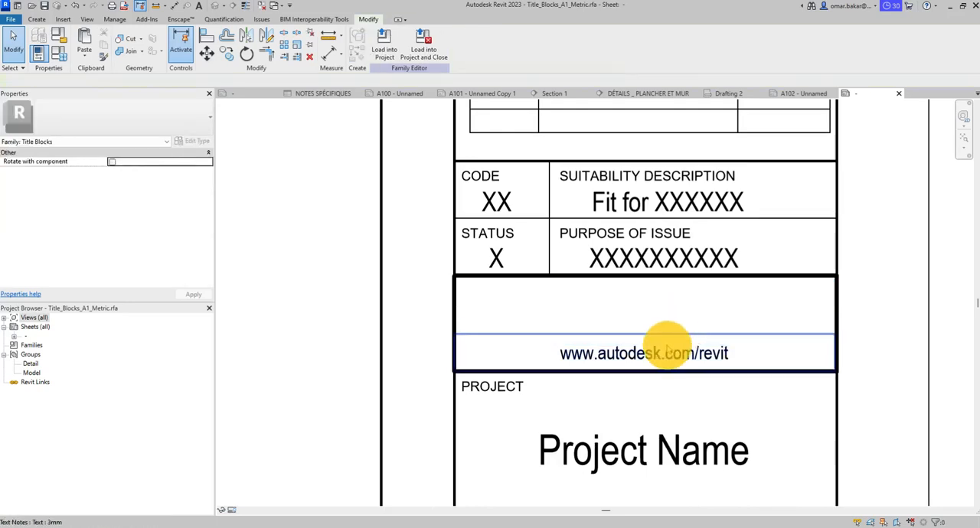
click(623, 351)
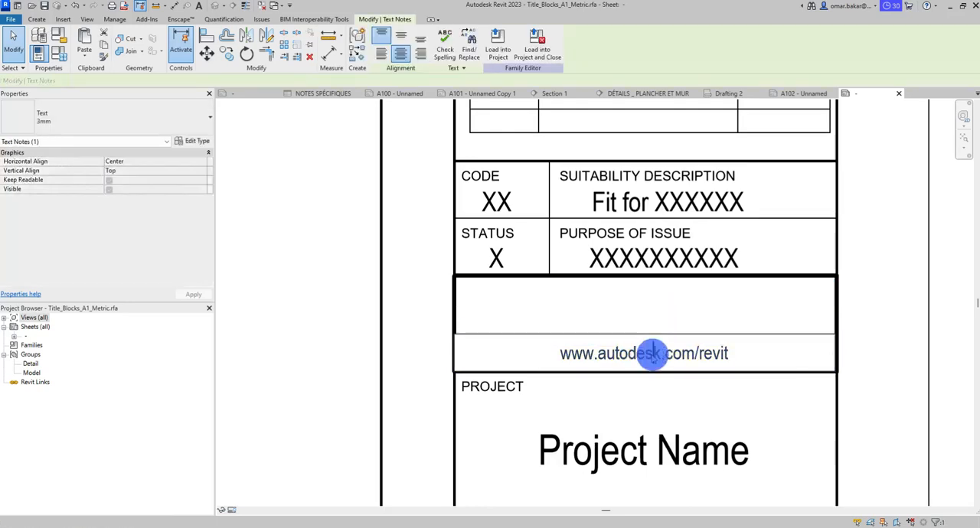
click(712, 353)
drag(730, 354, 564, 358)
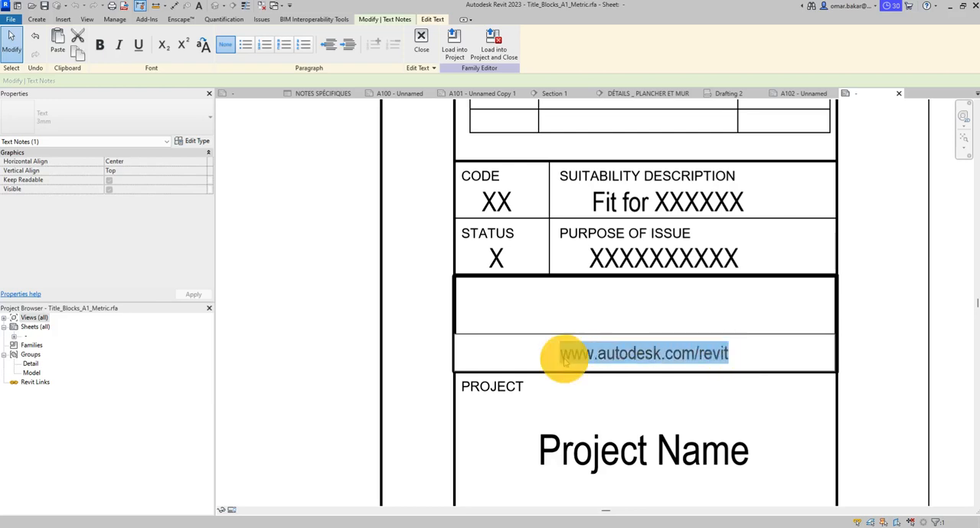
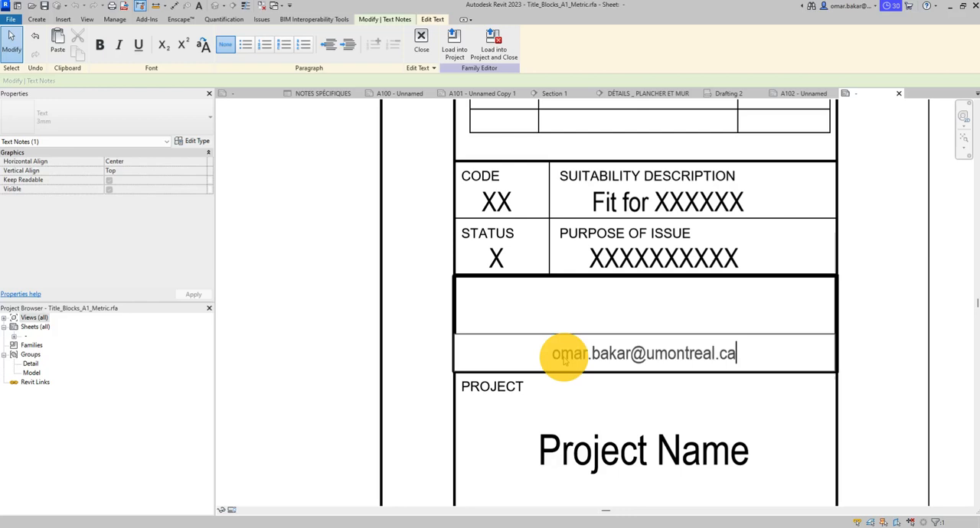
click(651, 303)
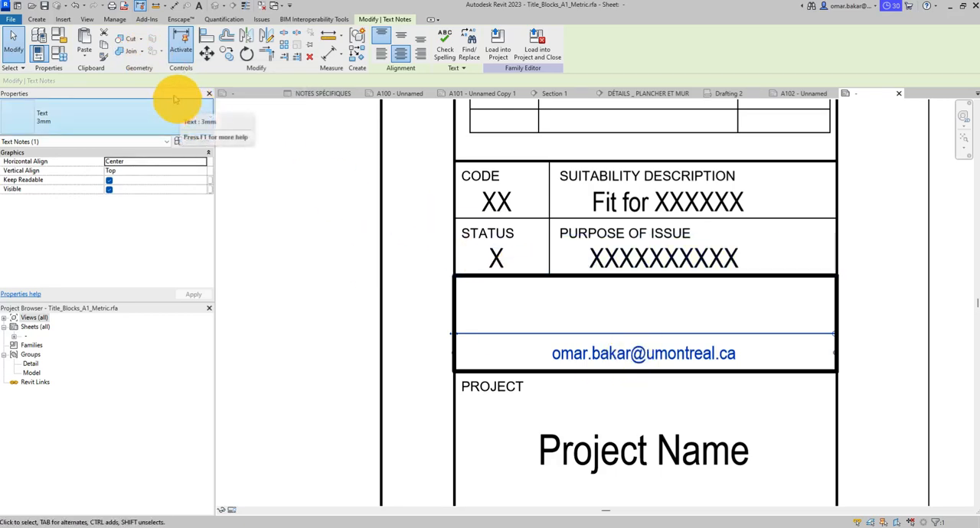
- Create a ring-shaped filled region above the e-mail text in the logo box, from two concentric circles with an outer radius of about 1/4 inch
click(40, 20)
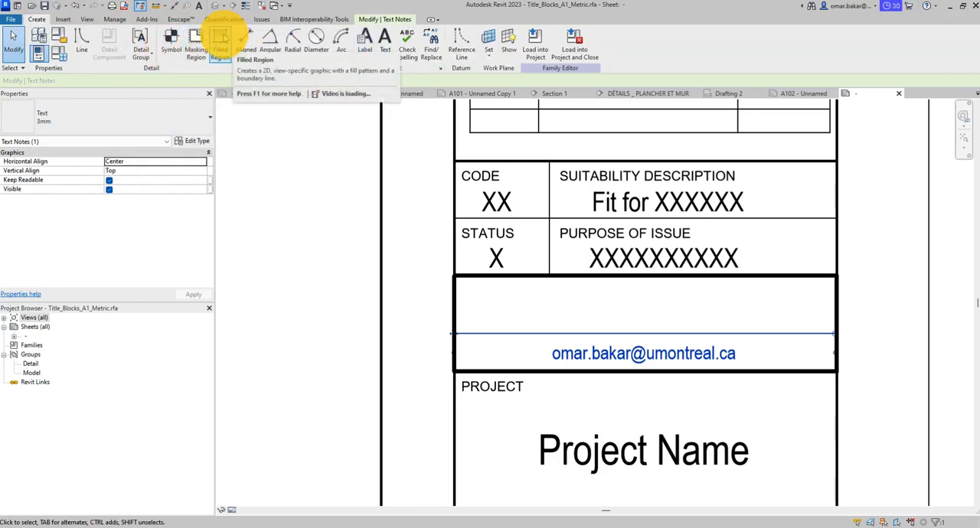
click(222, 40)
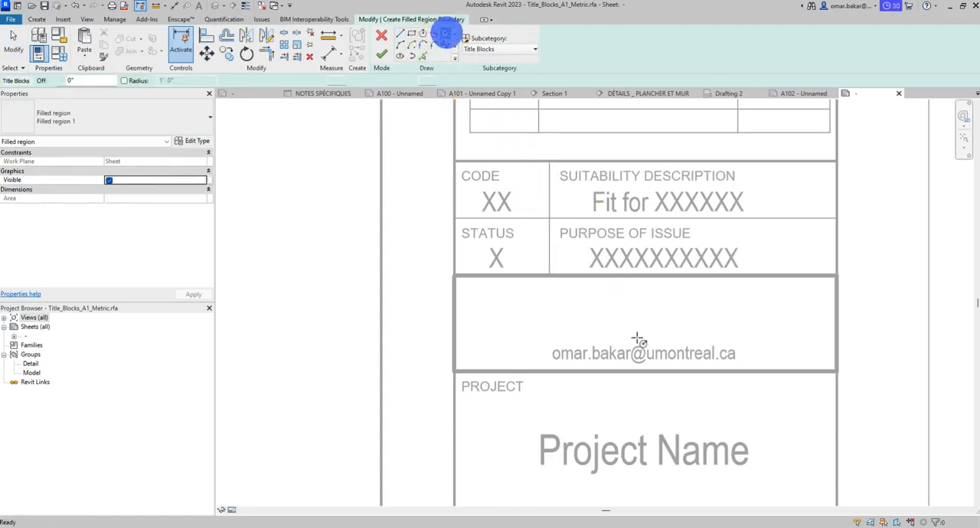
scroll(590, 324, up, 3)
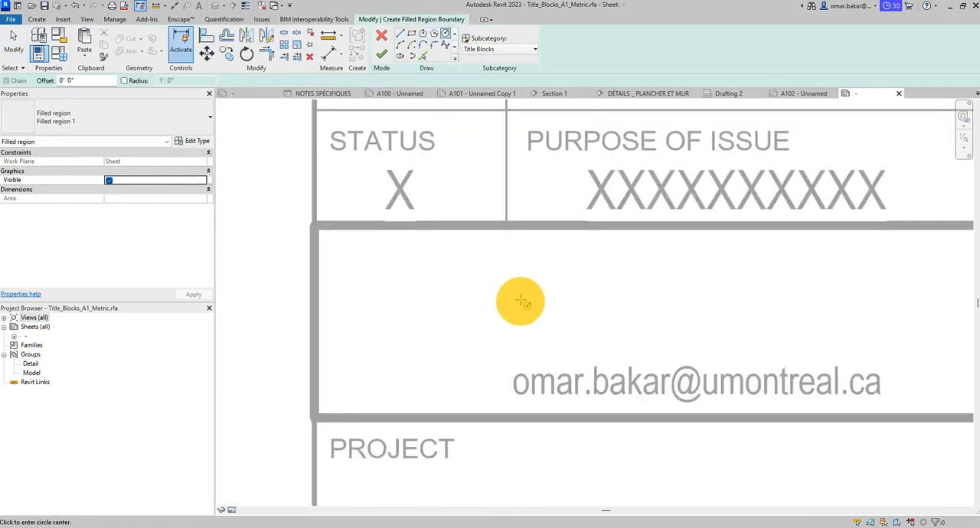
click(550, 295)
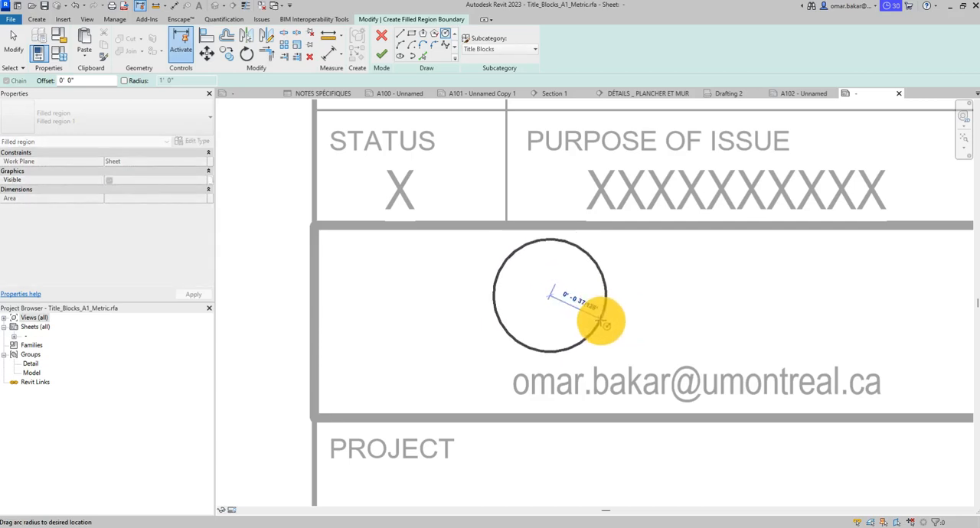
click(595, 320)
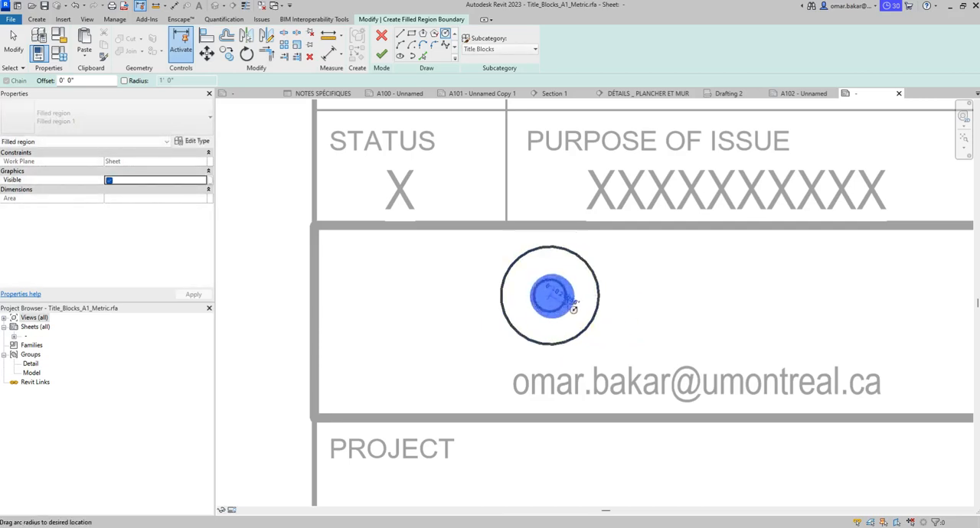
click(550, 295)
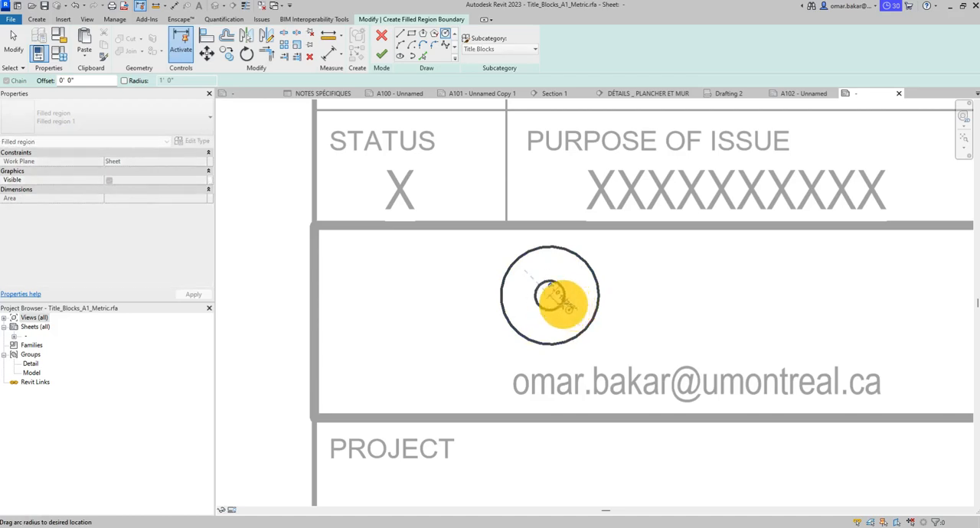
click(562, 301)
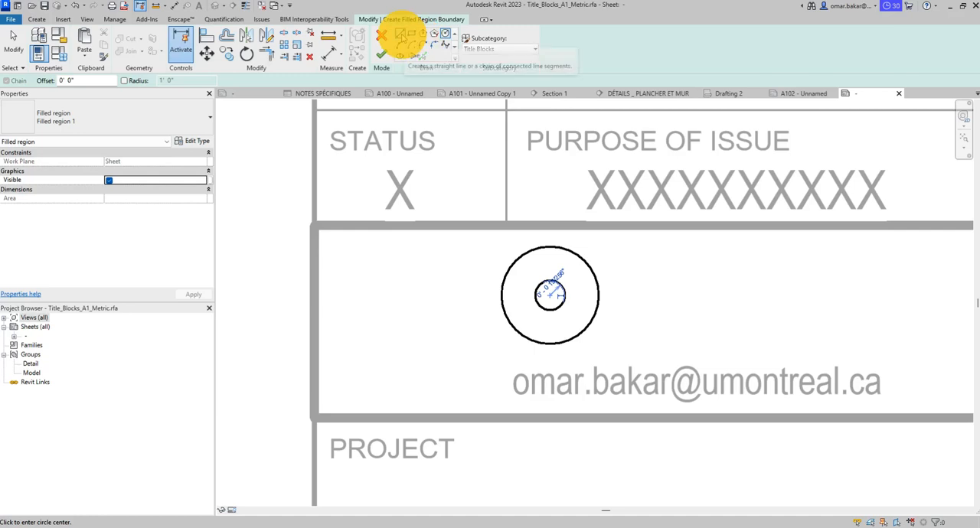
click(381, 55)
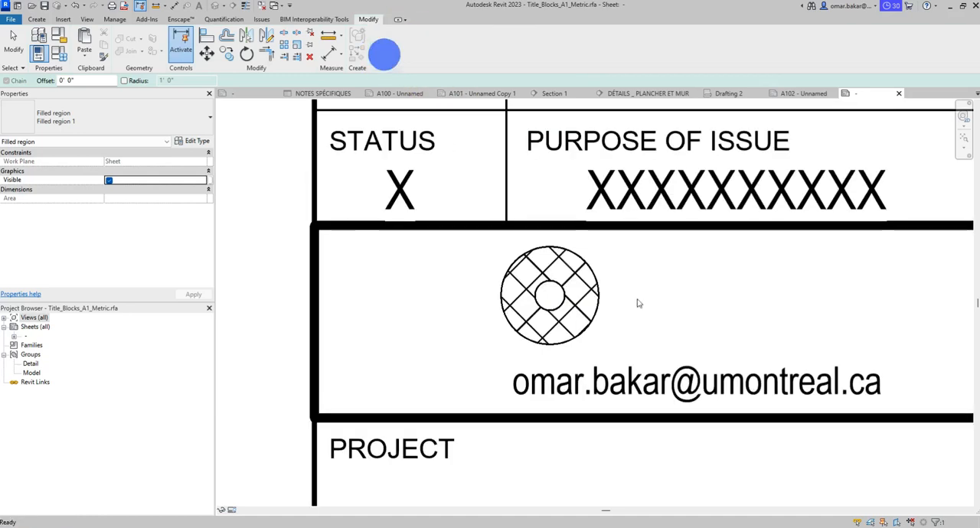
- Duplicate the ring's filled region type under the name Filled regionblk
click(566, 273)
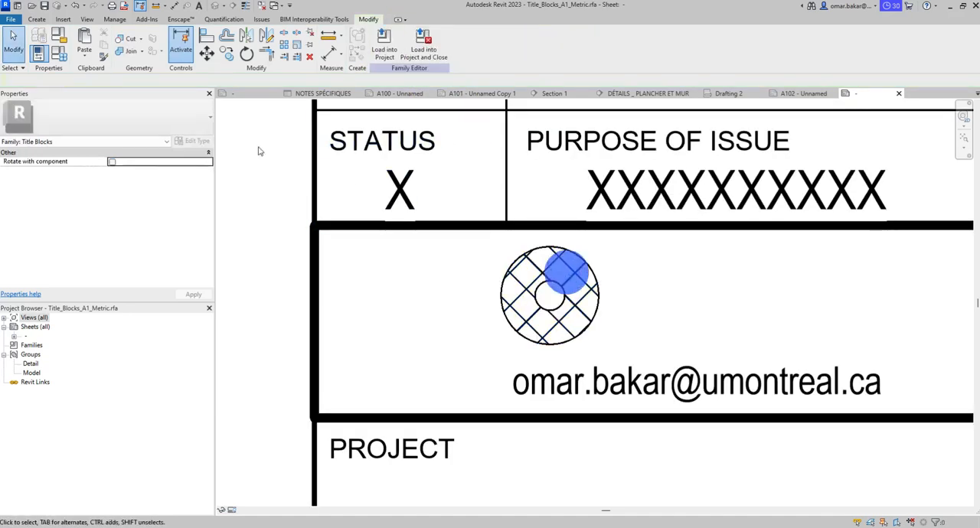
click(157, 127)
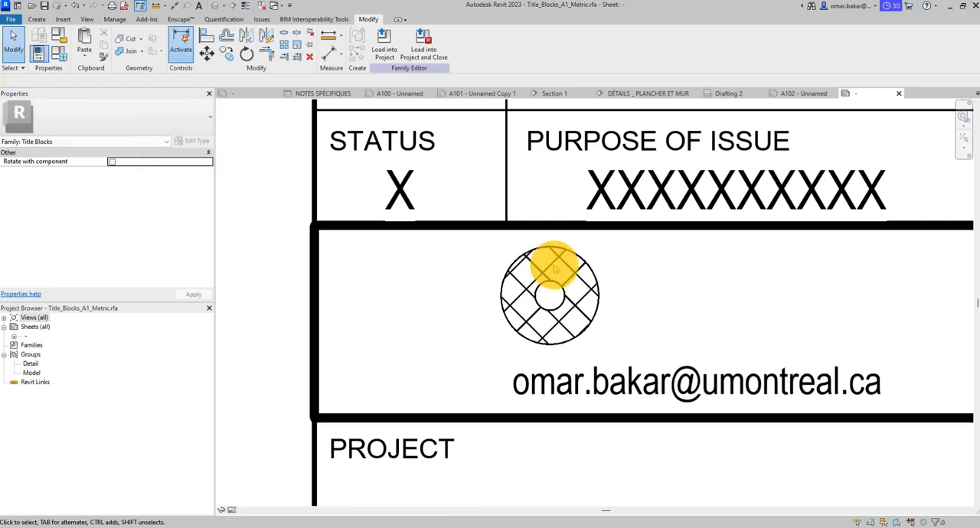
click(554, 265)
click(196, 115)
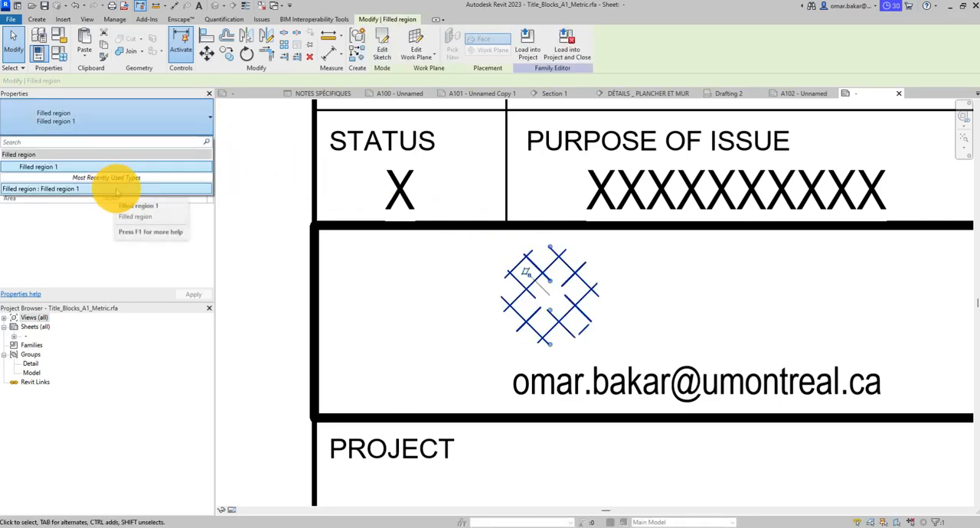
click(159, 118)
click(192, 140)
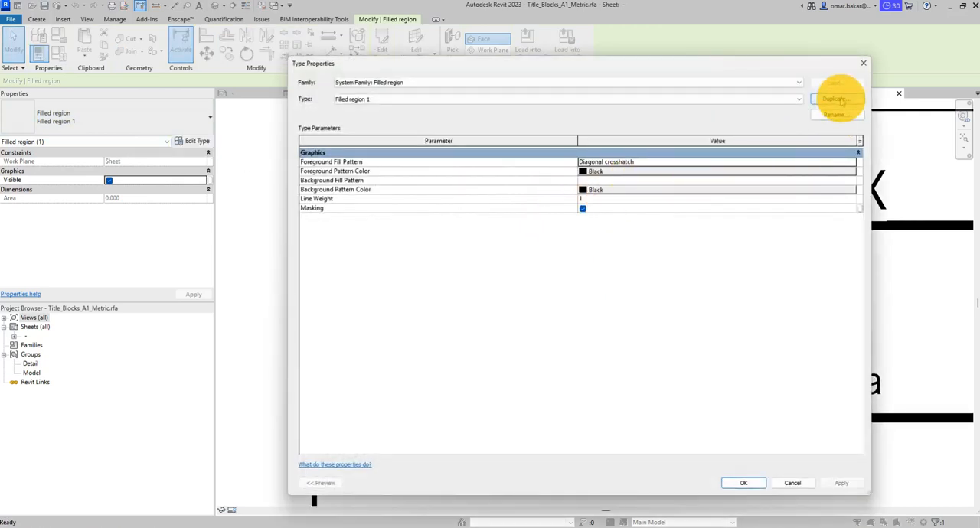
click(840, 100)
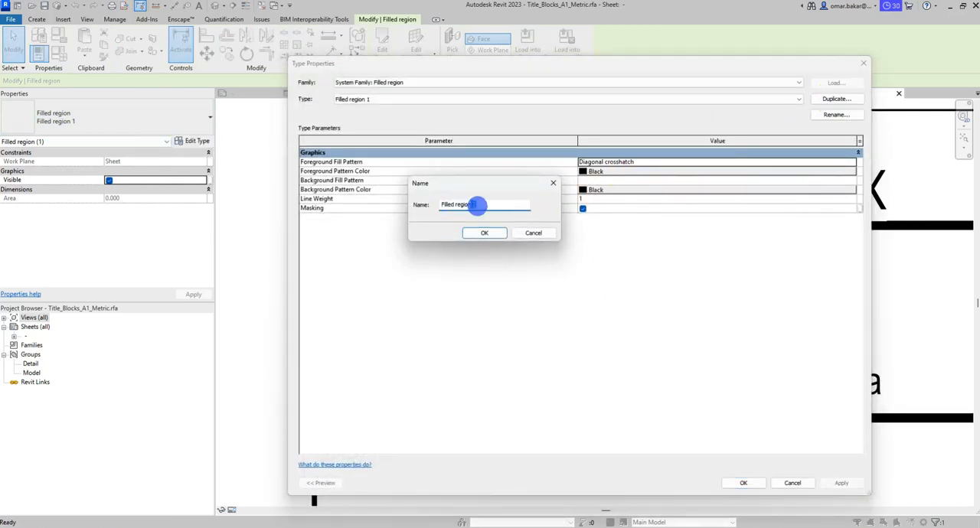
double_click(473, 204)
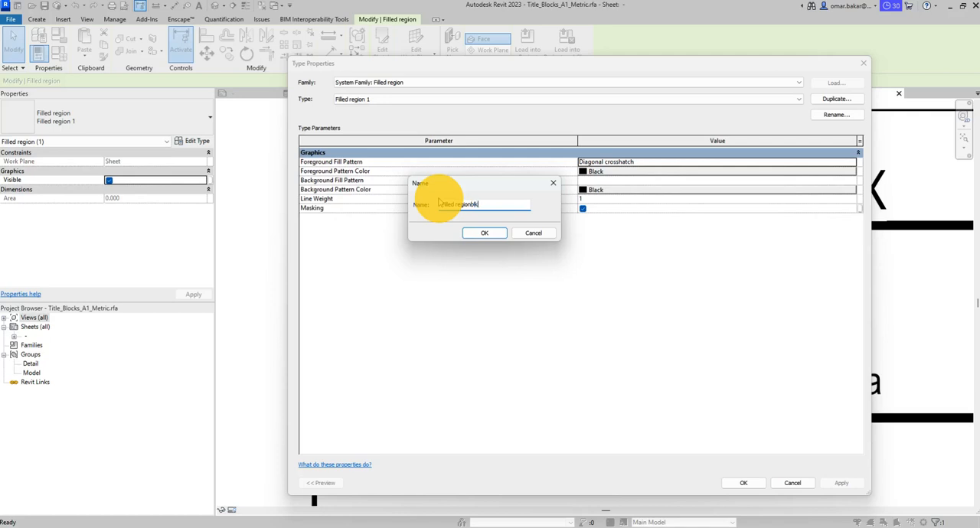
text(blk)
key(Return)
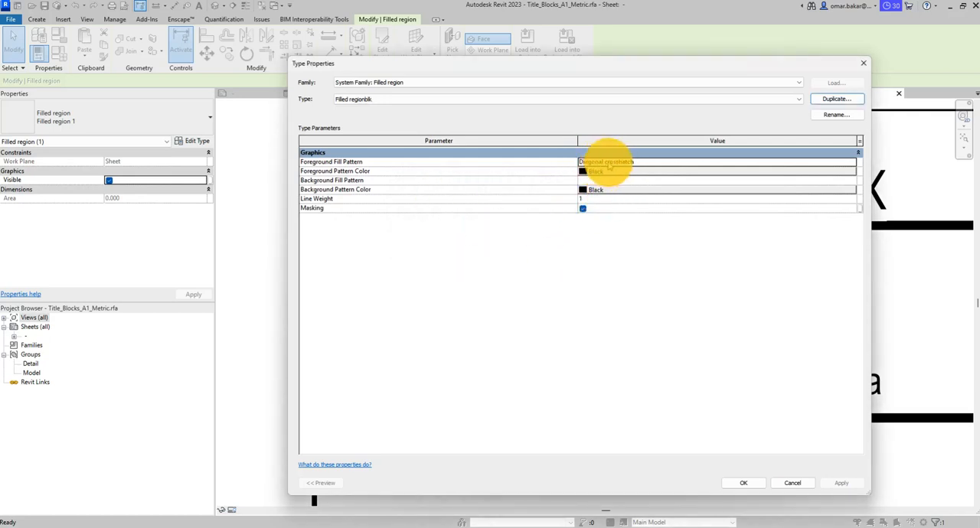
- Set the Filled regionblk type's foreground fill to No pattern and its background fill to Solid fill, and apply it to the ring
click(608, 163)
click(854, 163)
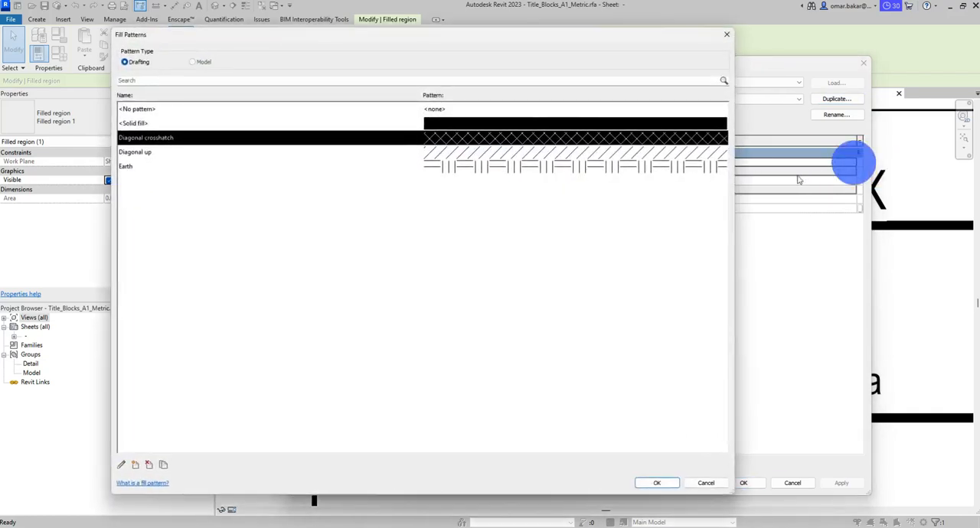
click(383, 109)
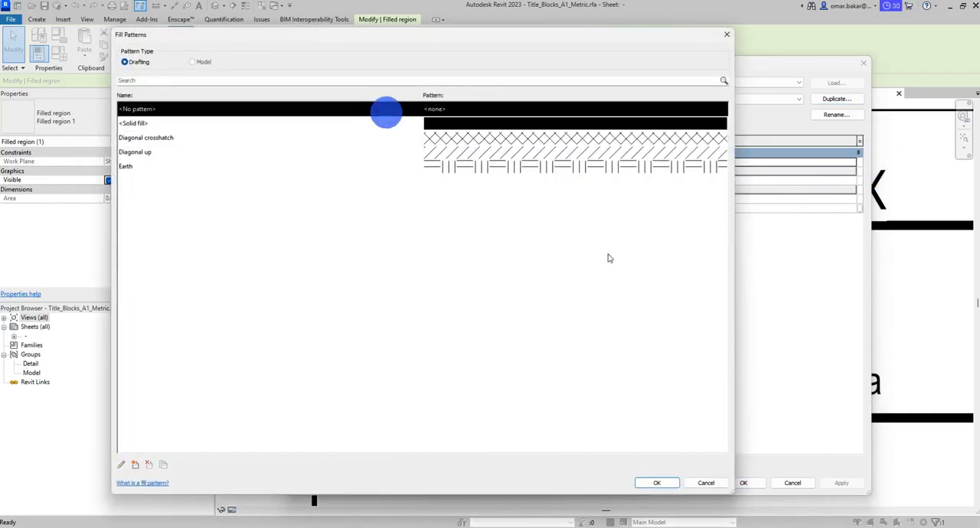
click(656, 483)
click(598, 180)
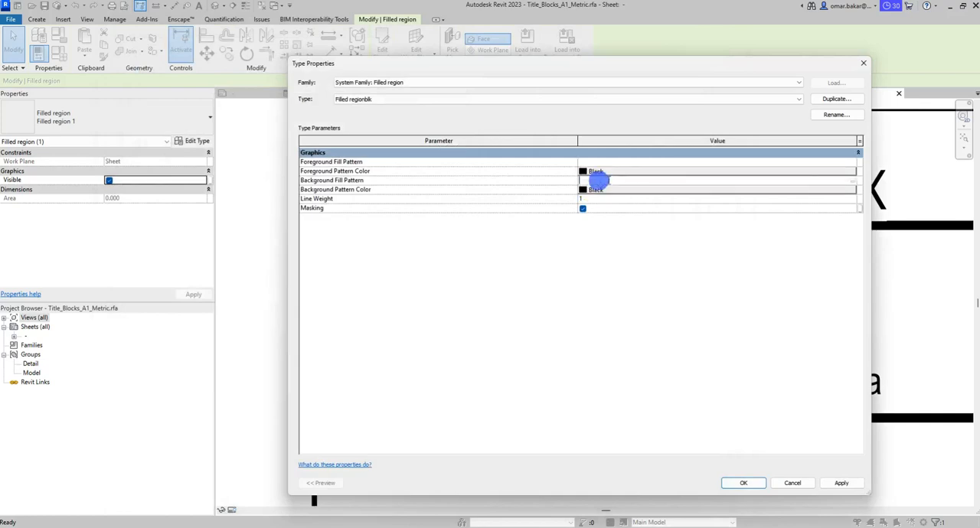
click(853, 180)
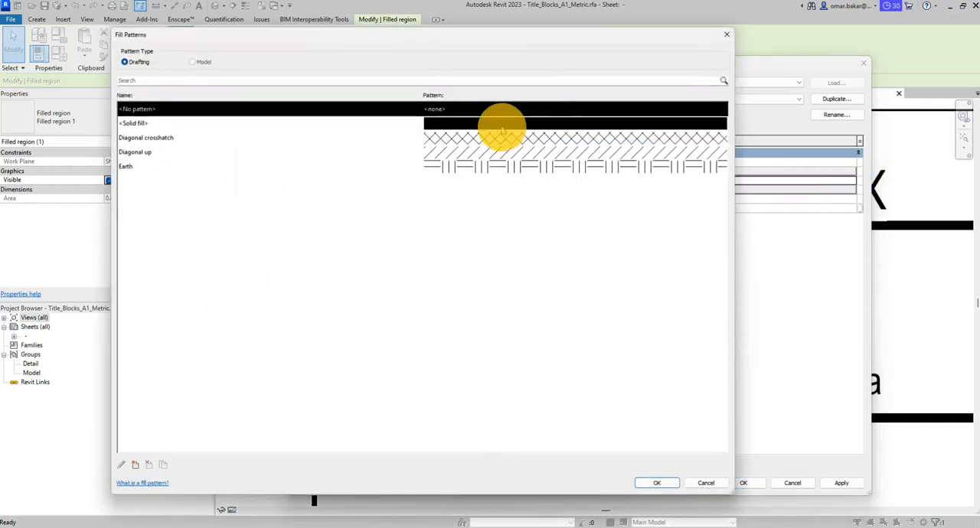
click(498, 123)
click(656, 483)
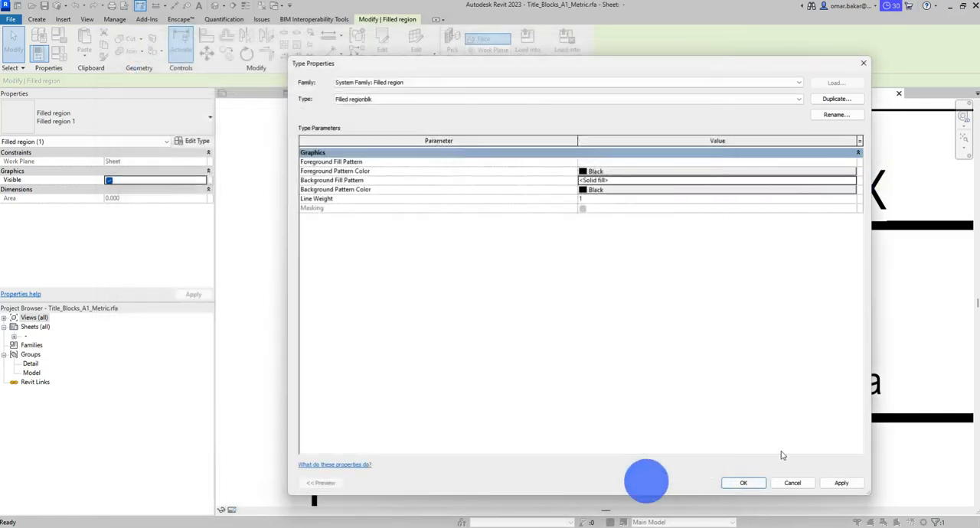
click(742, 483)
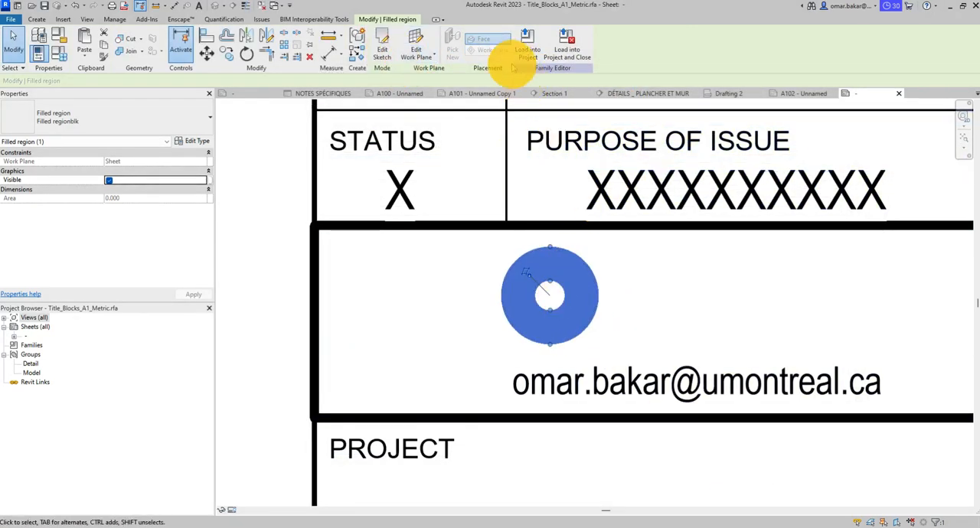
- Change both boundary circles of the ring's filled region to the Invisible lines subcategory and finish the sketch
click(383, 43)
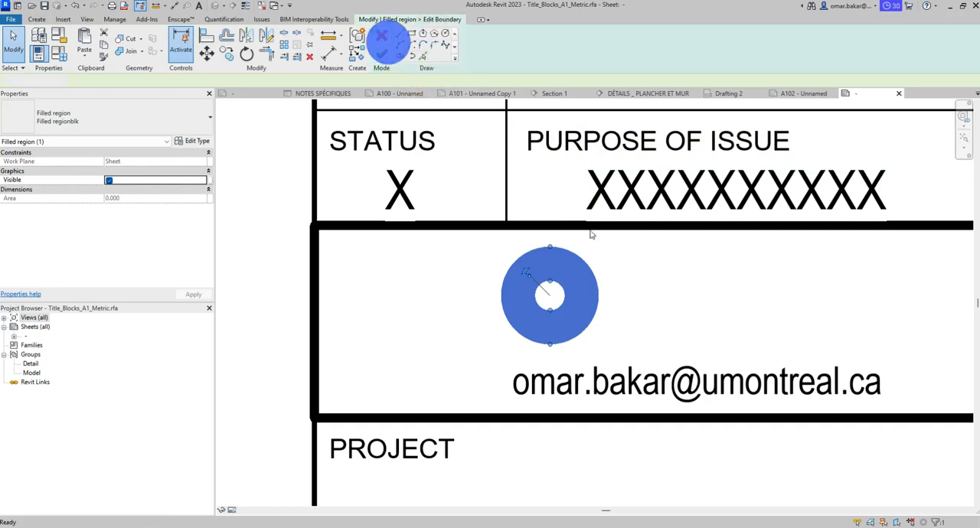
click(580, 277)
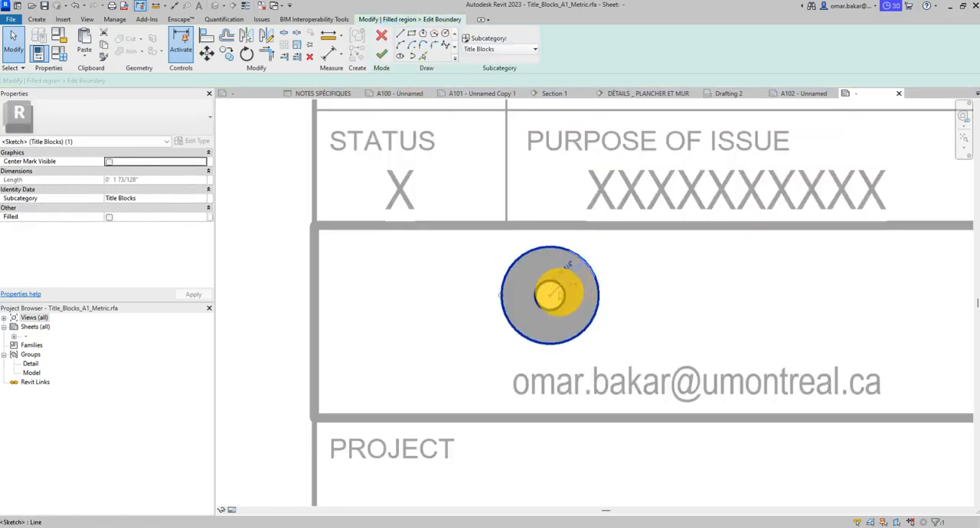
ctrl+click(550, 288)
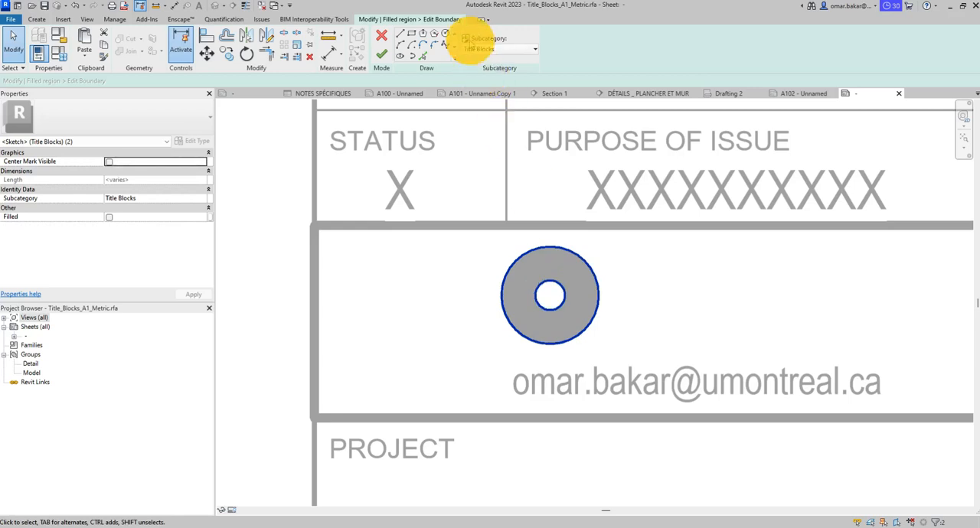
click(505, 49)
click(486, 72)
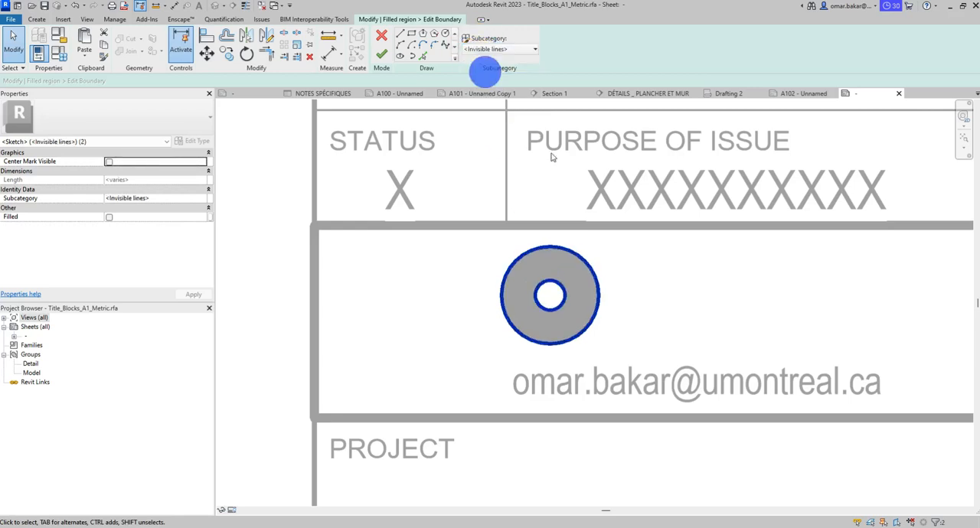
click(383, 54)
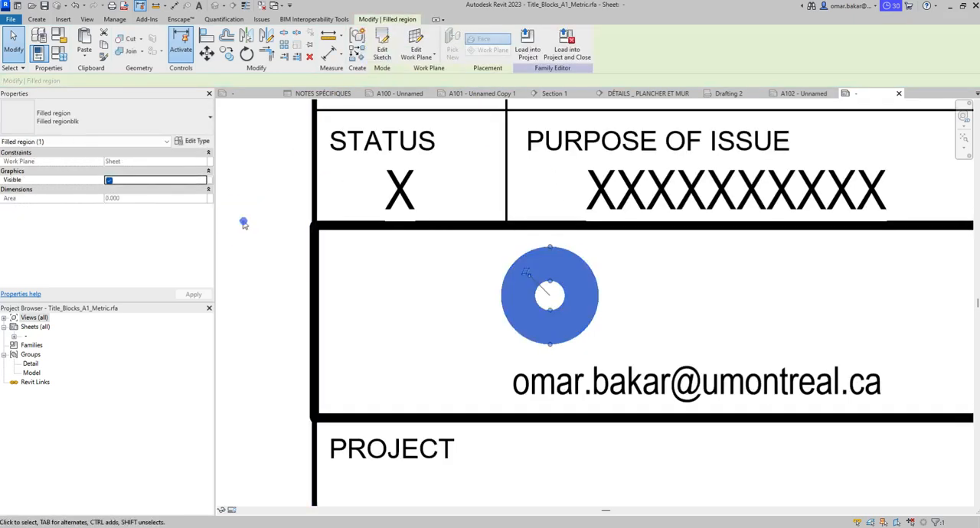
click(242, 219)
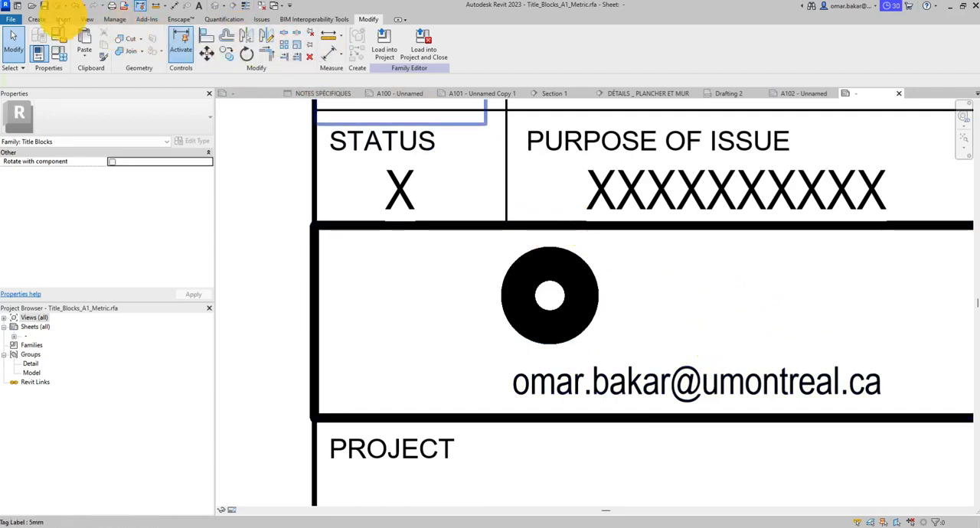
- Start a filled region beside the ring and sketch the letter M's outer sides, about 7/16 inch high, and its top edge with 45° V notch
click(36, 19)
click(222, 44)
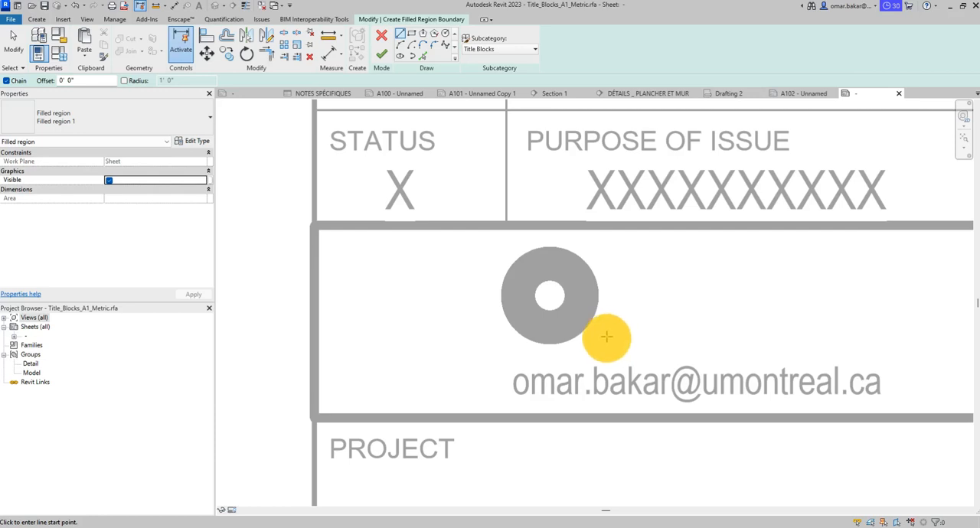
click(611, 339)
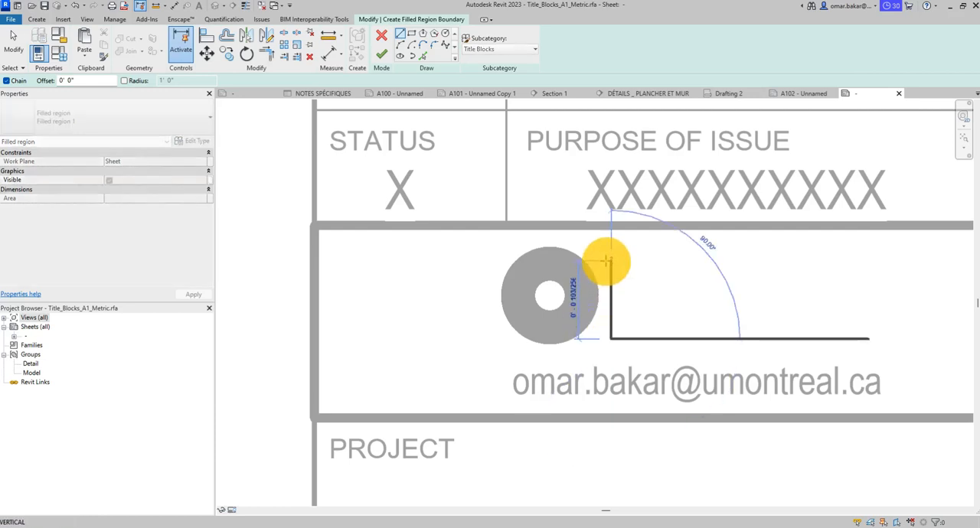
click(611, 253)
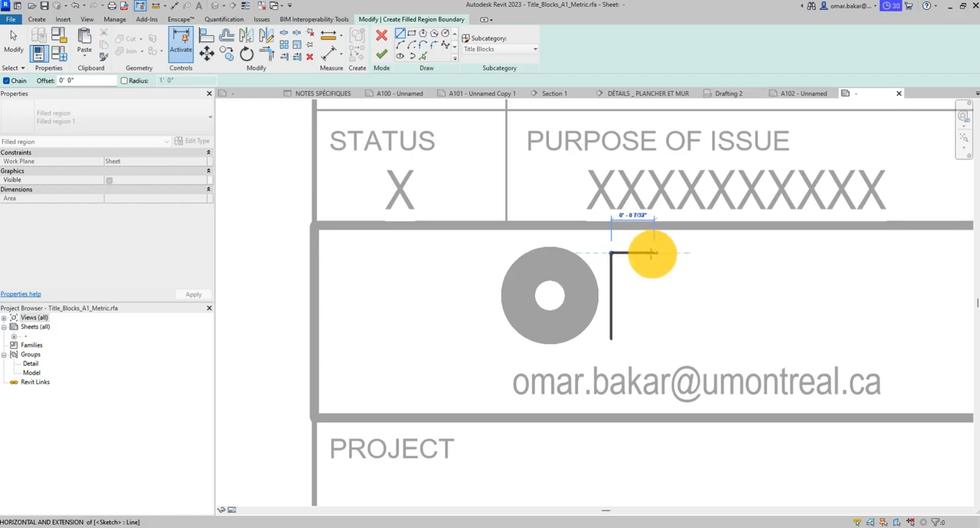
click(648, 253)
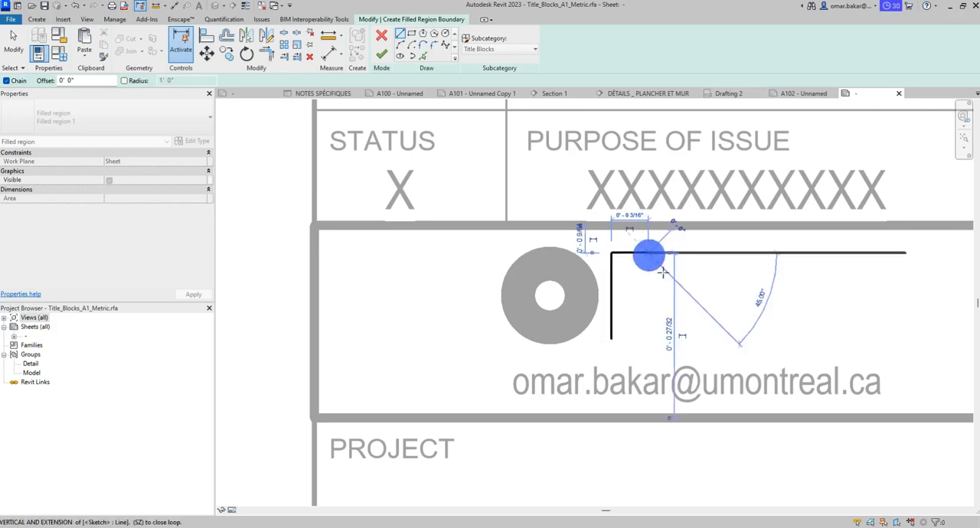
click(678, 283)
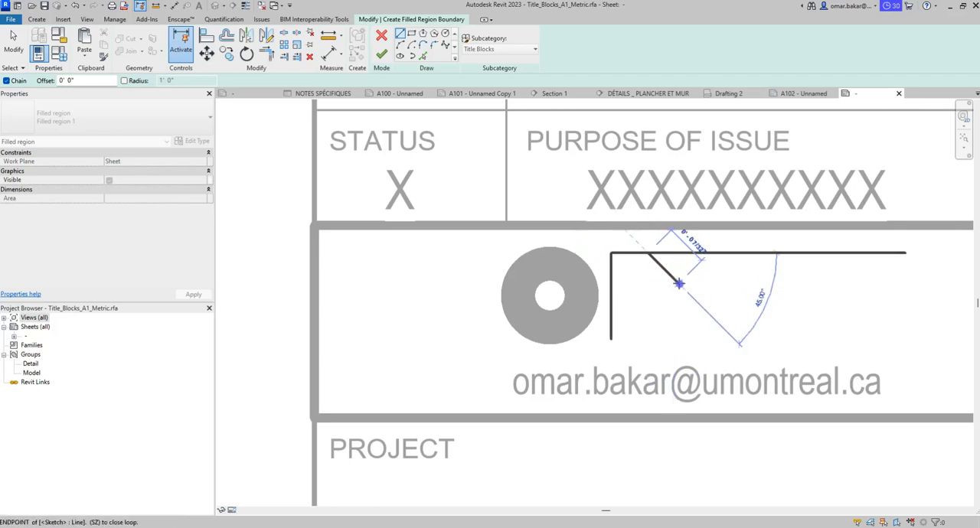
click(709, 253)
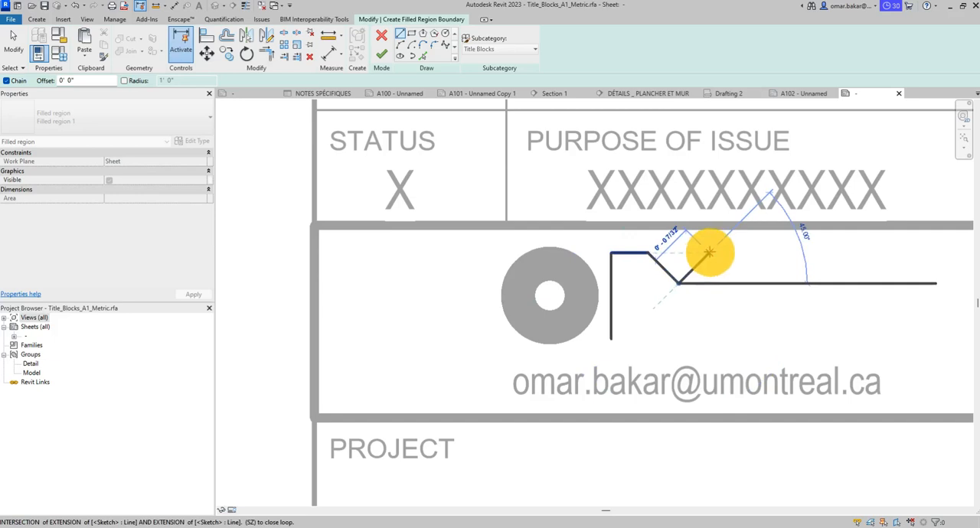
click(748, 252)
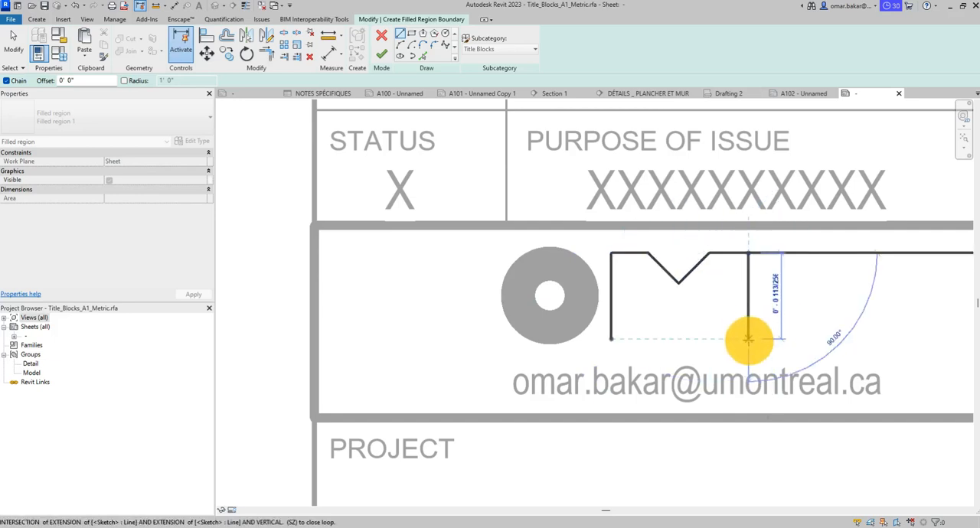
click(747, 338)
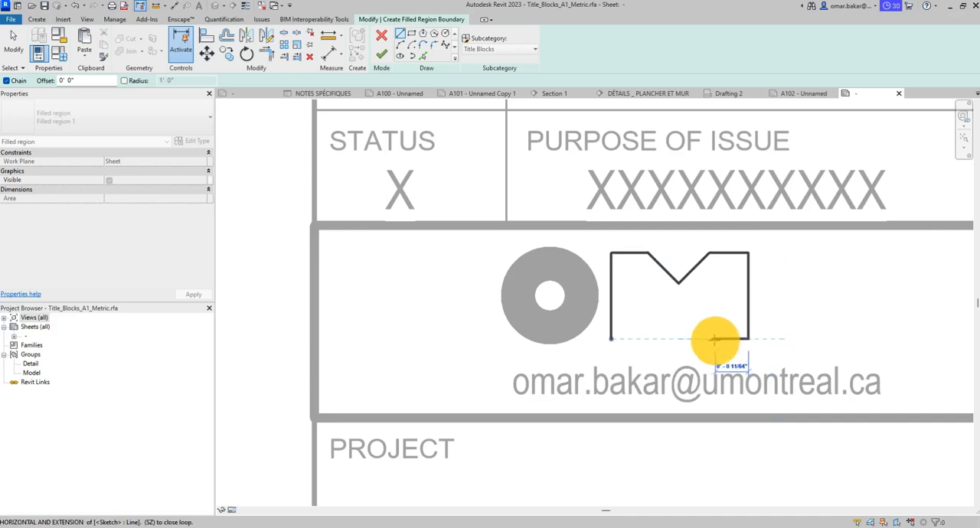
- Close the M outline with the two feet and the inner V parallel to the top notch
click(714, 338)
click(713, 292)
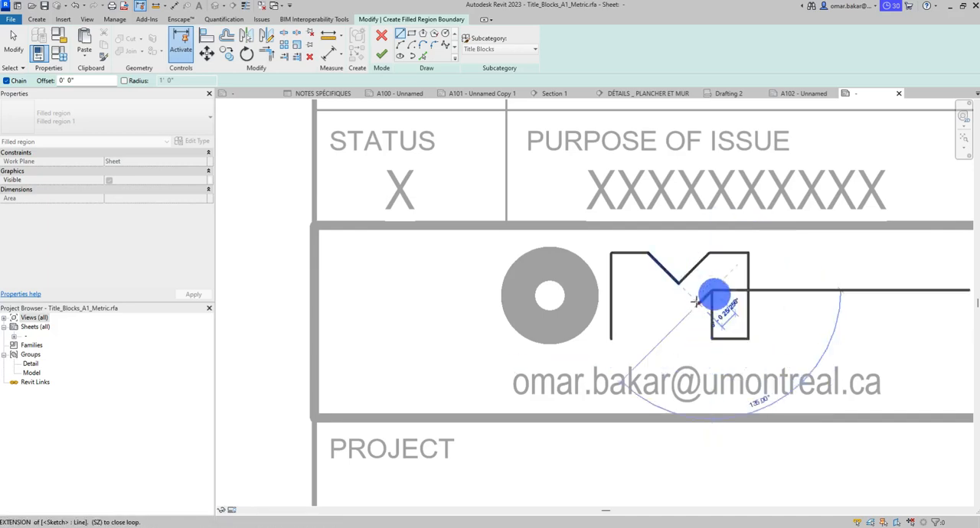
click(680, 319)
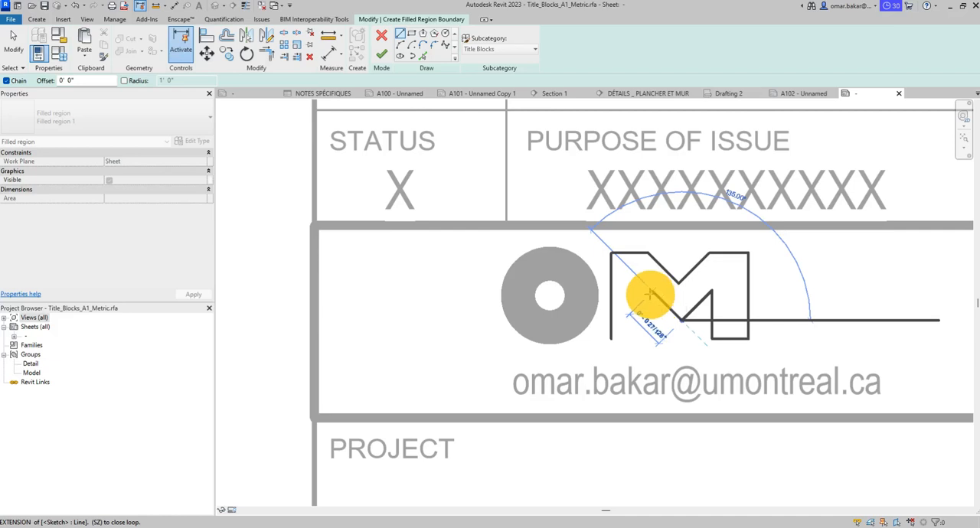
click(652, 291)
click(652, 338)
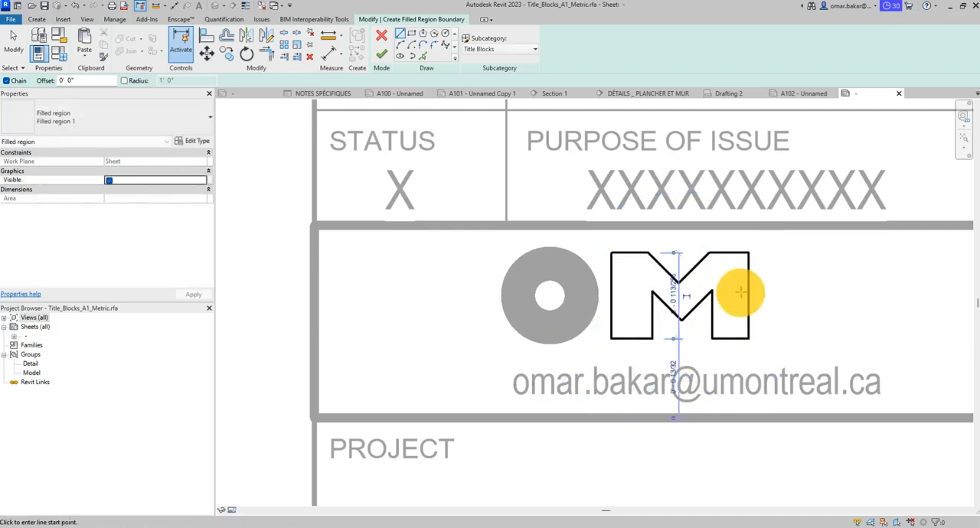
- Change all boundary lines of the M to the Invisible lines subcategory and finish the sketch
click(484, 49)
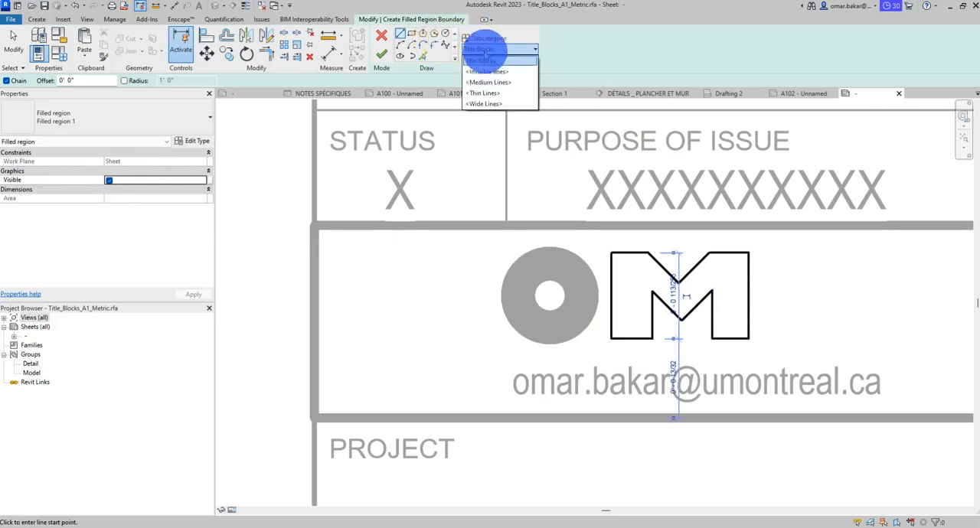
click(584, 4)
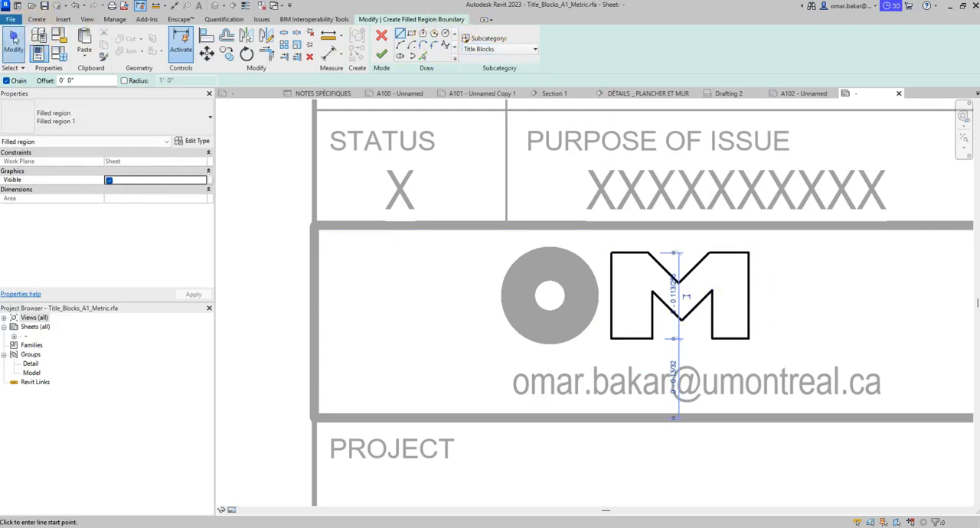
click(14, 43)
drag(586, 345, 809, 203)
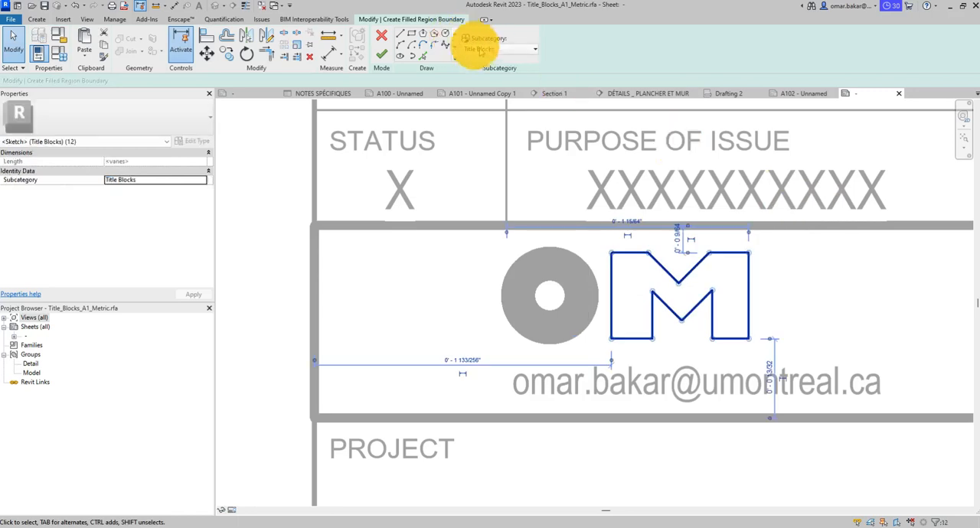
click(481, 50)
click(487, 71)
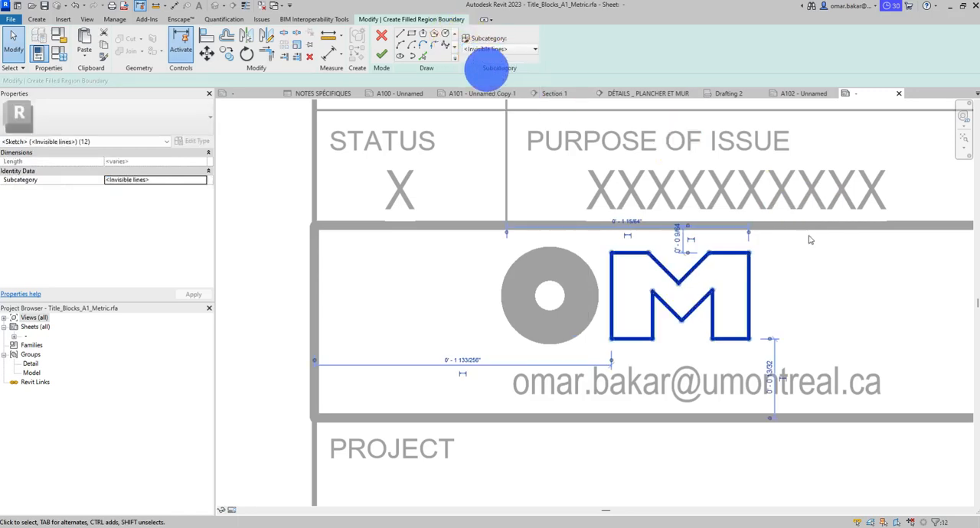
click(381, 54)
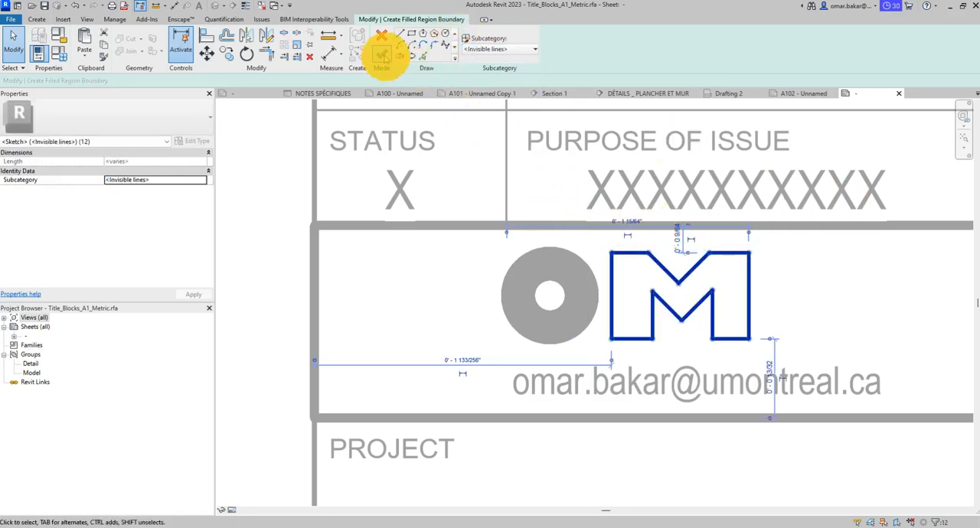
- Change the M's filled region to the Filled regionblk type
click(741, 288)
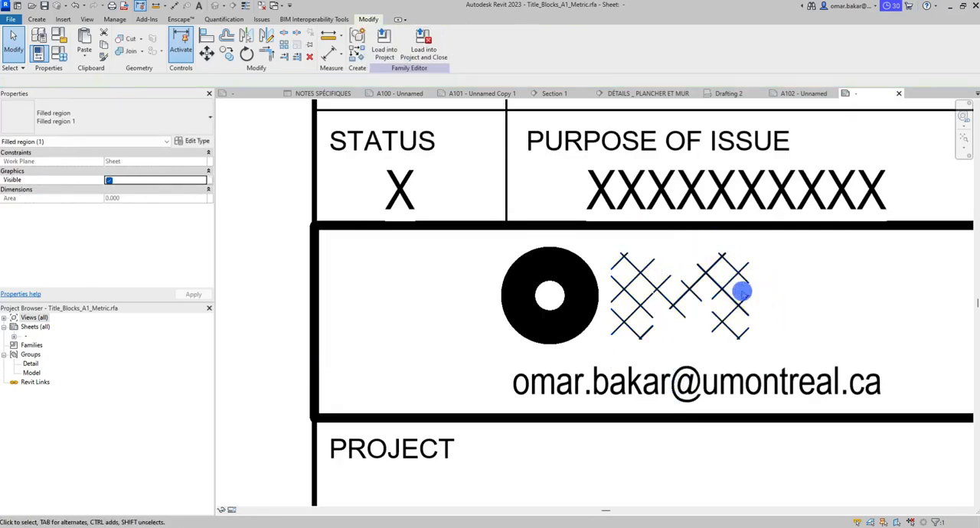
click(725, 274)
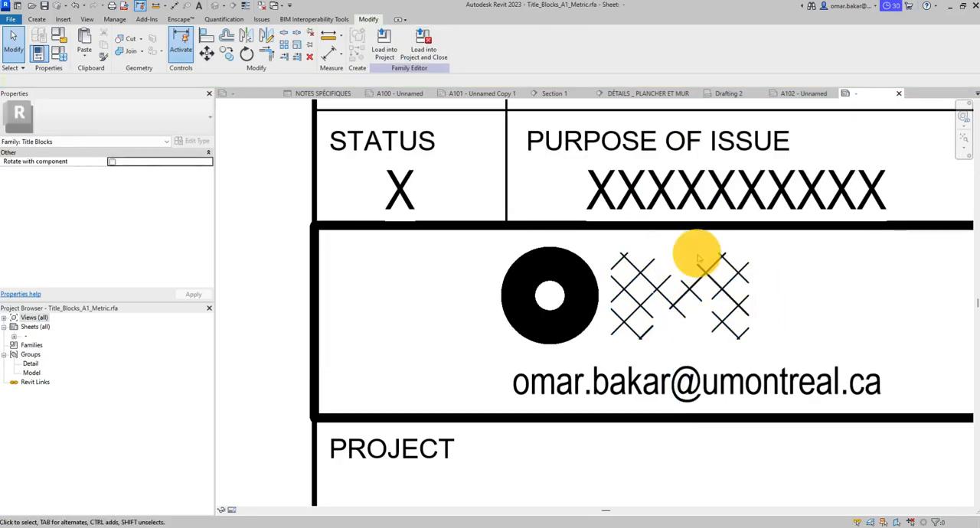
click(175, 123)
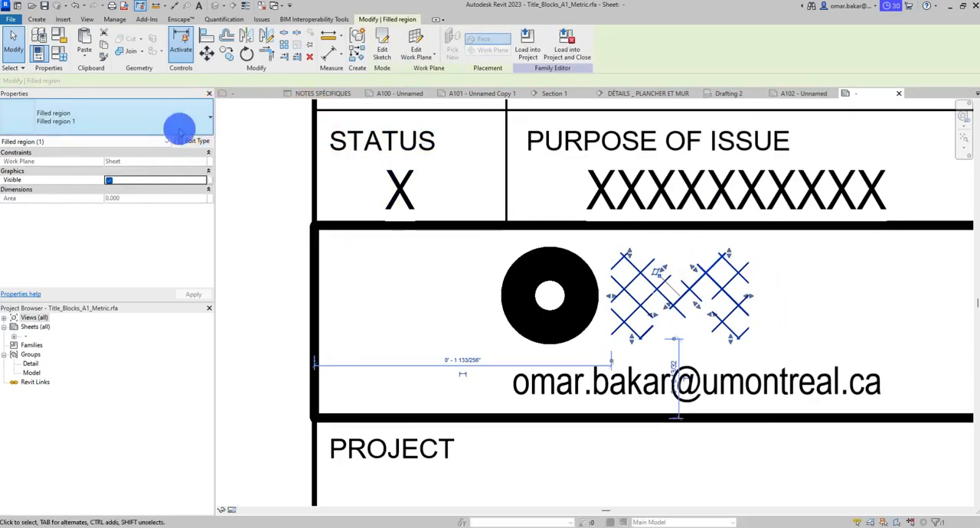
click(56, 178)
click(827, 292)
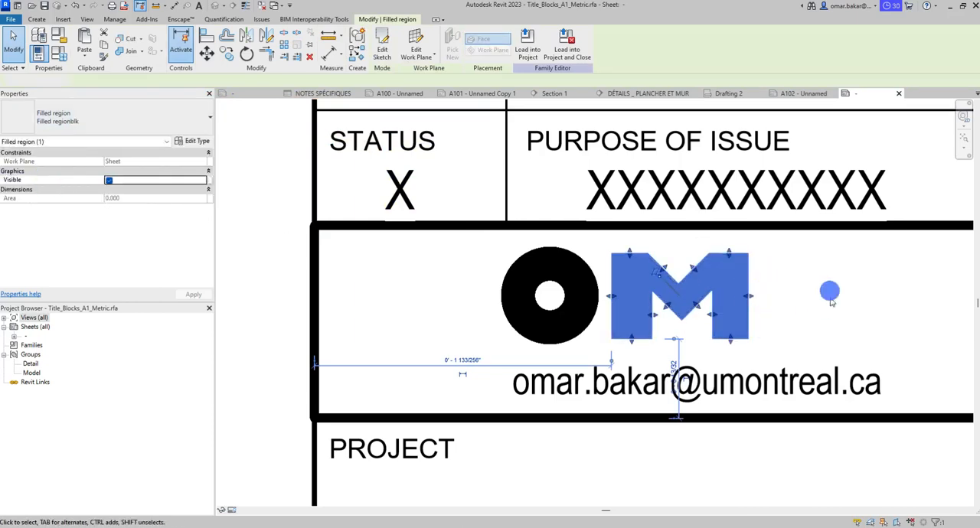
- Start another filled region and sketch a rectangle beside the M, about 19/64 inch wide and 7/16 inch high, as the base of a B
middle_drag(761, 287, 653, 282)
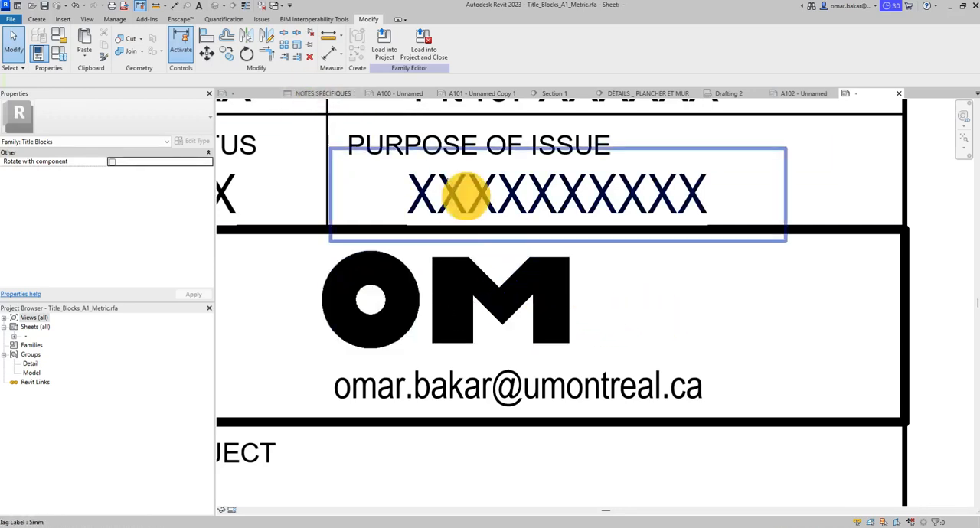
click(38, 20)
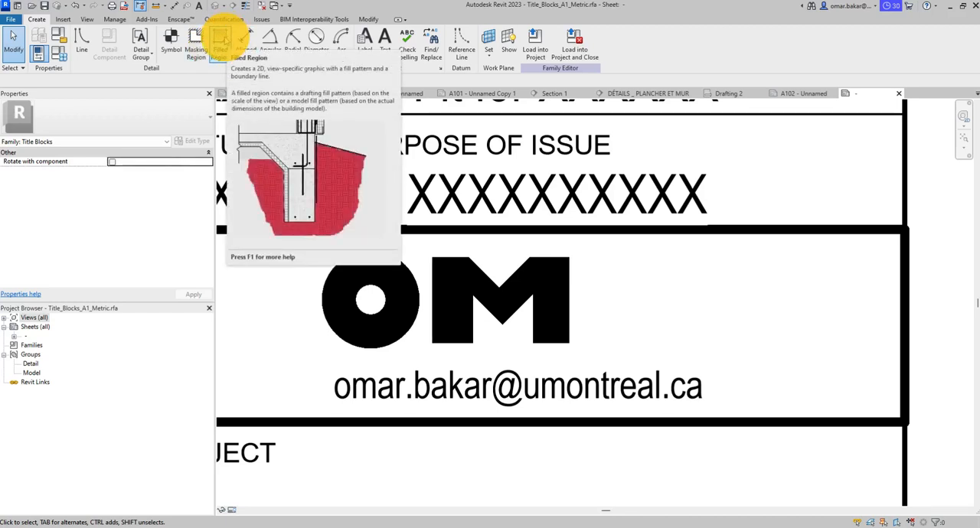
click(221, 37)
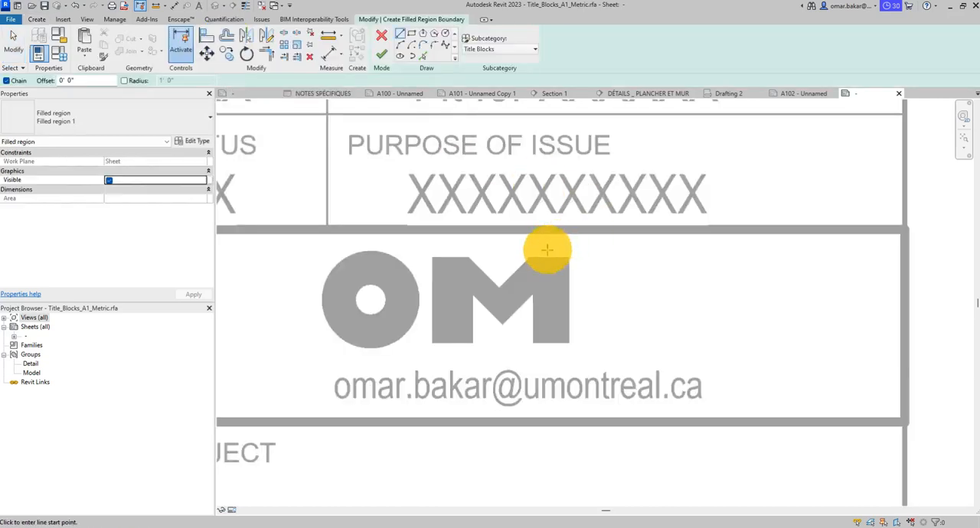
click(595, 258)
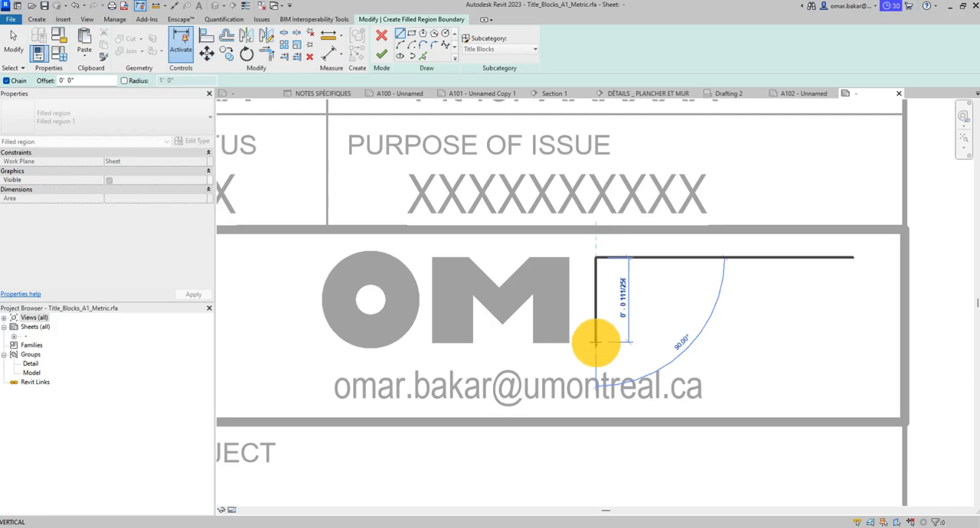
click(596, 342)
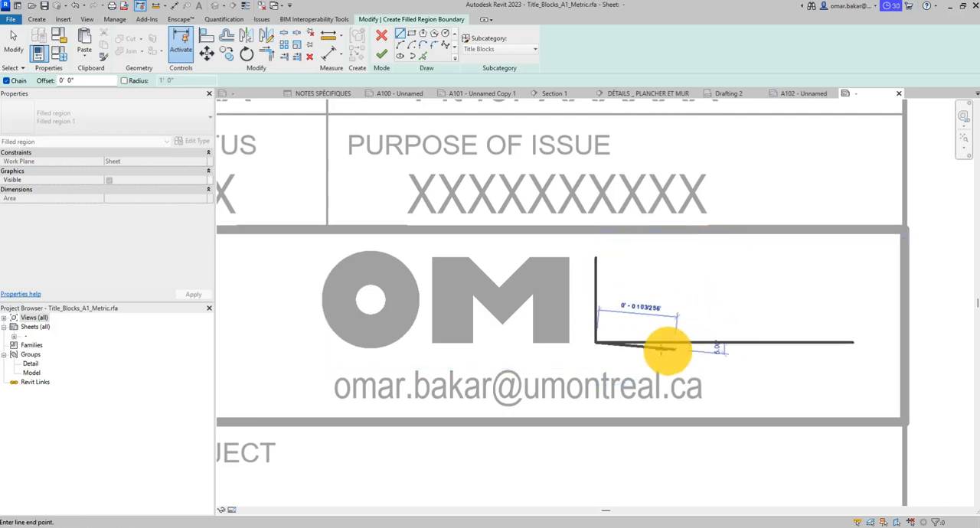
click(654, 342)
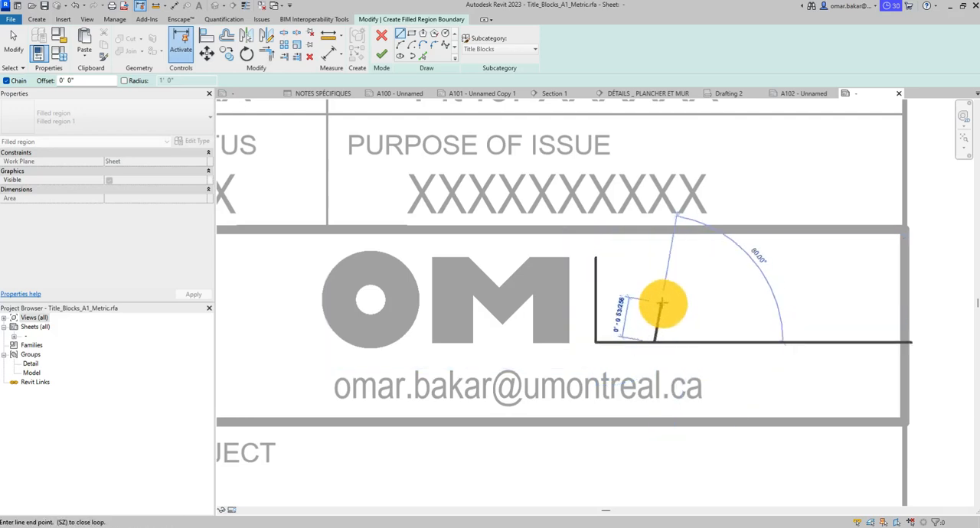
click(654, 257)
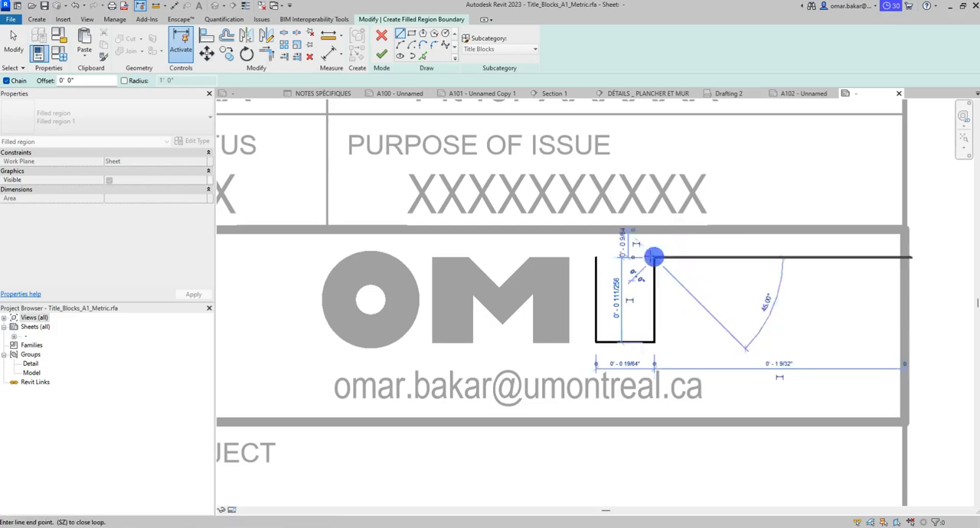
click(595, 257)
- Divide the rectangle with one horizontal and one vertical line through the midpoints of its sides
click(595, 300)
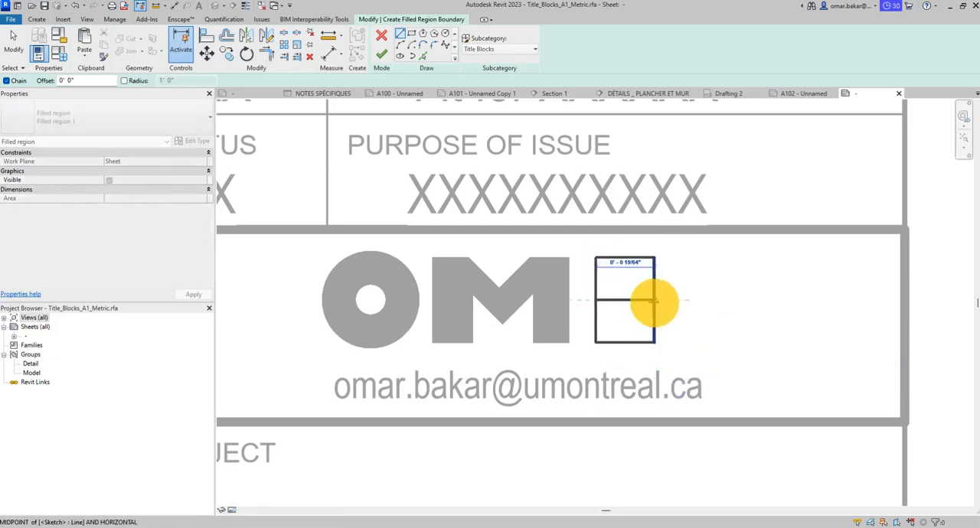
click(655, 300)
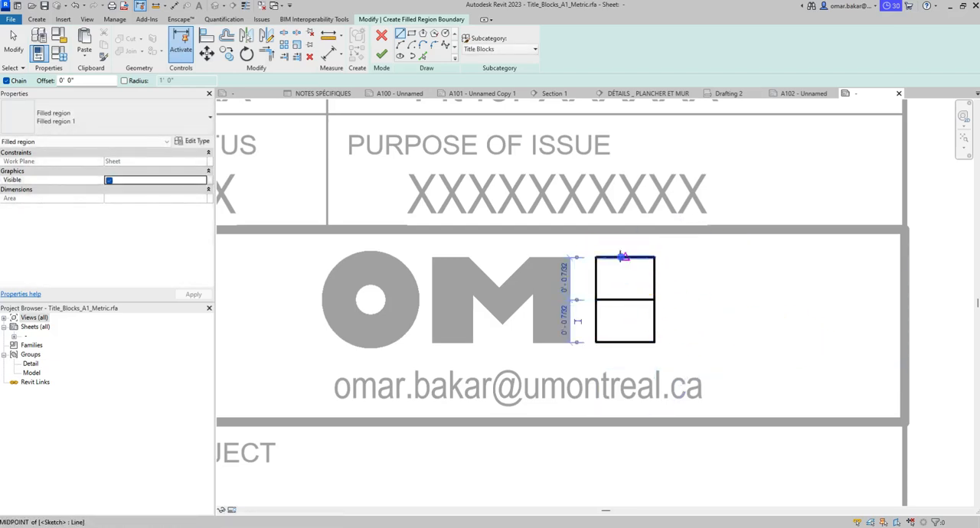
click(625, 257)
click(625, 342)
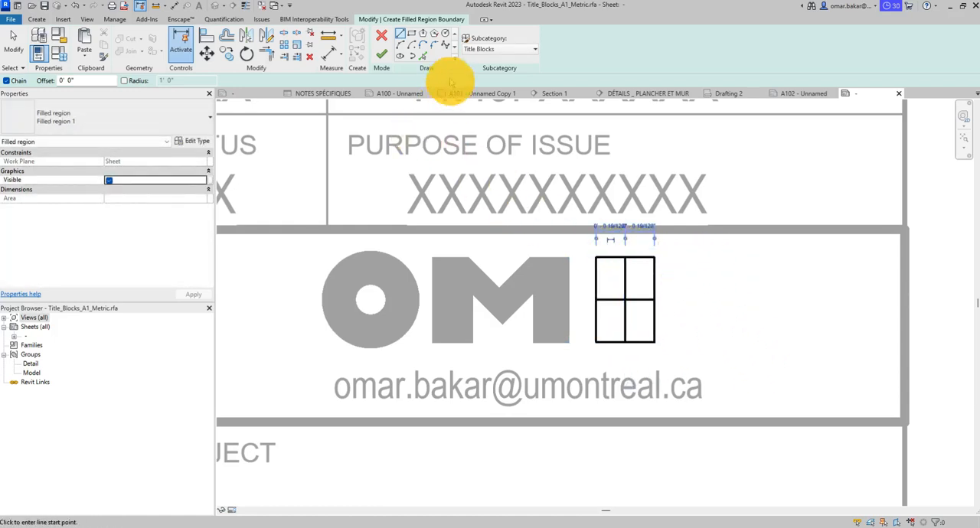
- Add two stacked semicircular arcs on the rectangle's outer side, each spanning half its height, to form the bowls of the B
click(658, 258)
click(656, 298)
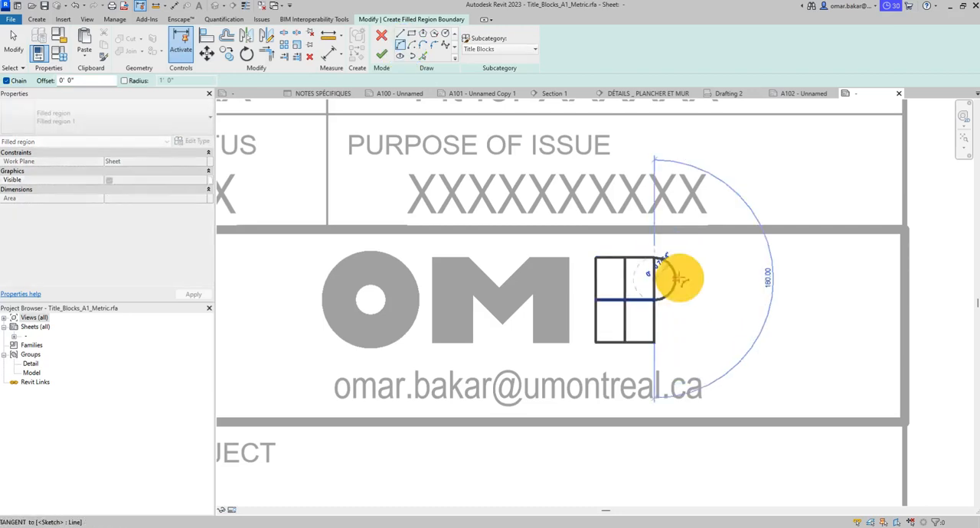
click(679, 278)
click(655, 300)
click(654, 341)
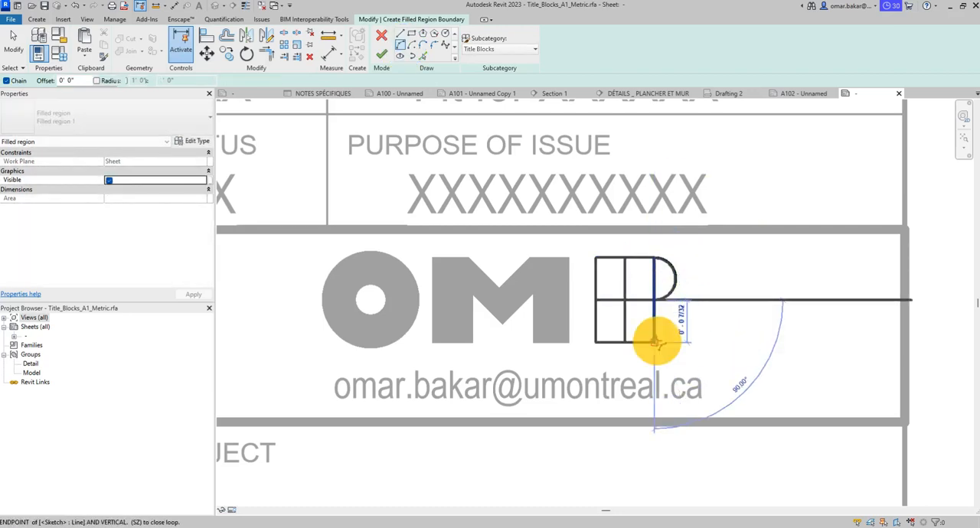
click(673, 318)
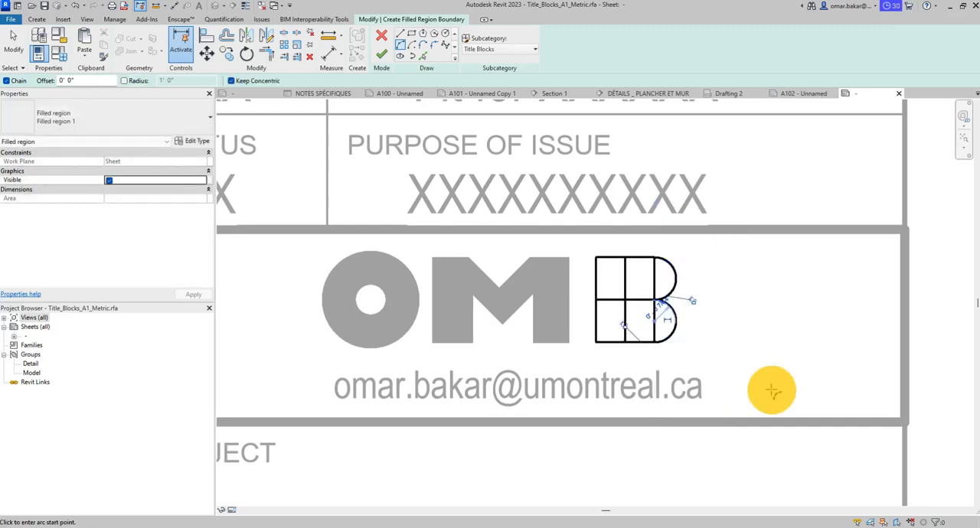
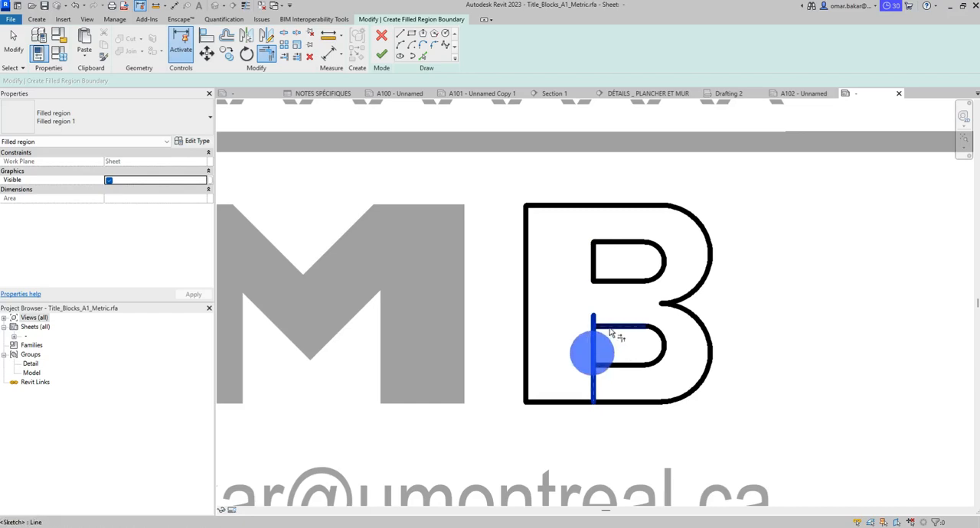
- Trim the corner of the B's lower inner counter, finish the sketch and change its filled region to the Filled regionblk type
key(t)
key(r)
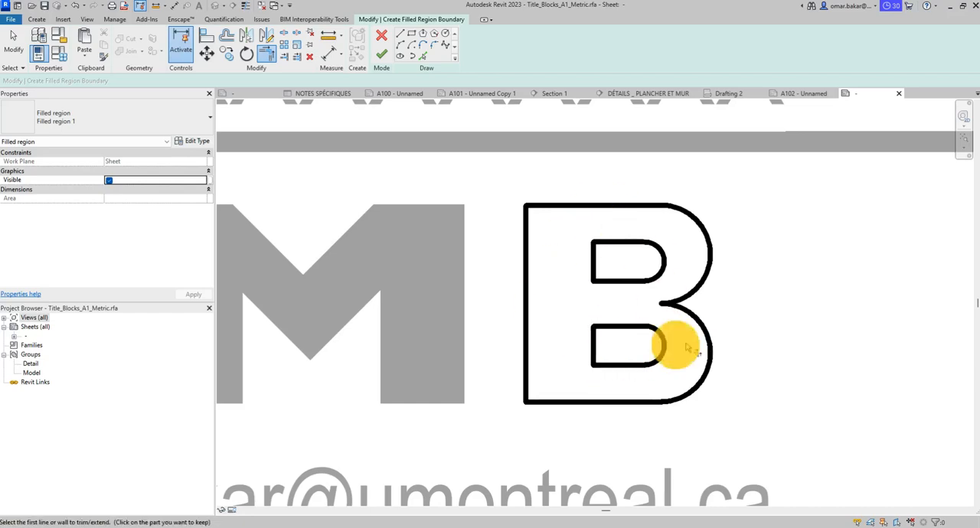
scroll(687, 349, down, 5)
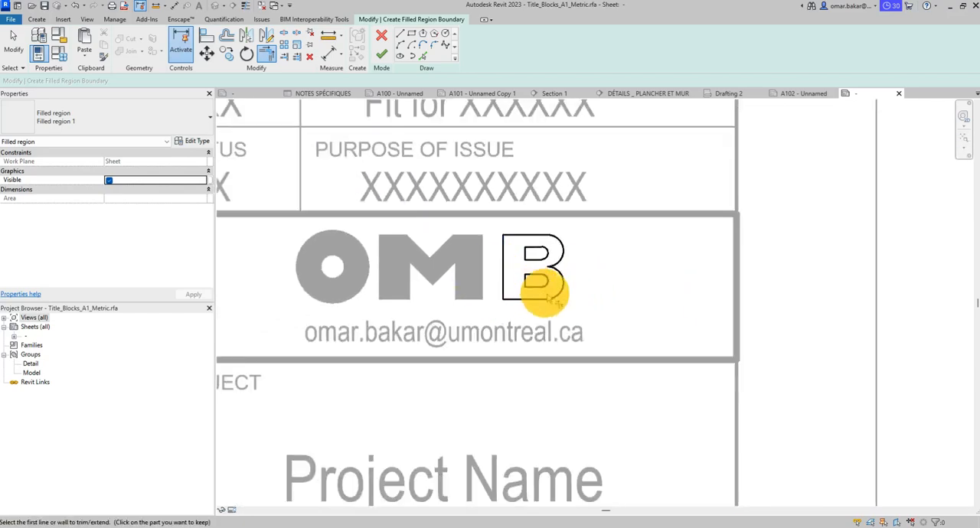
click(380, 53)
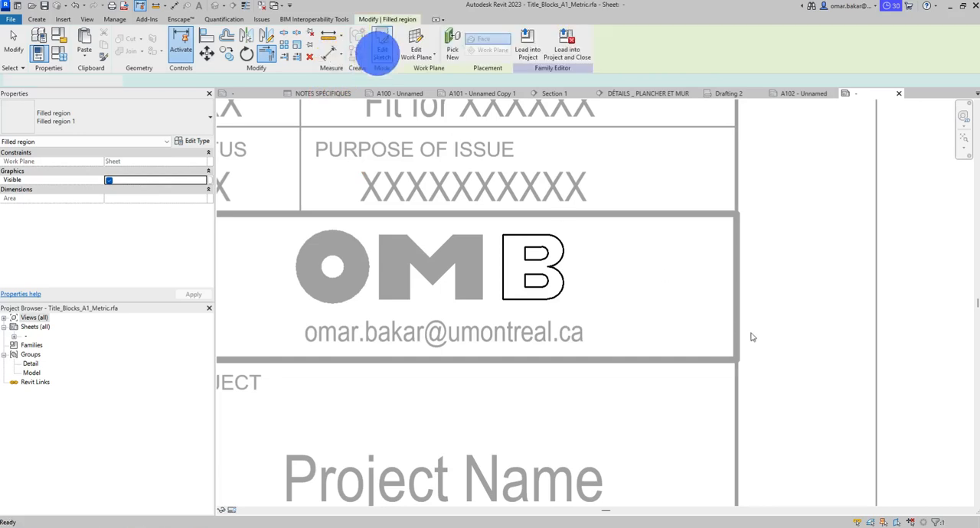
click(107, 119)
click(54, 178)
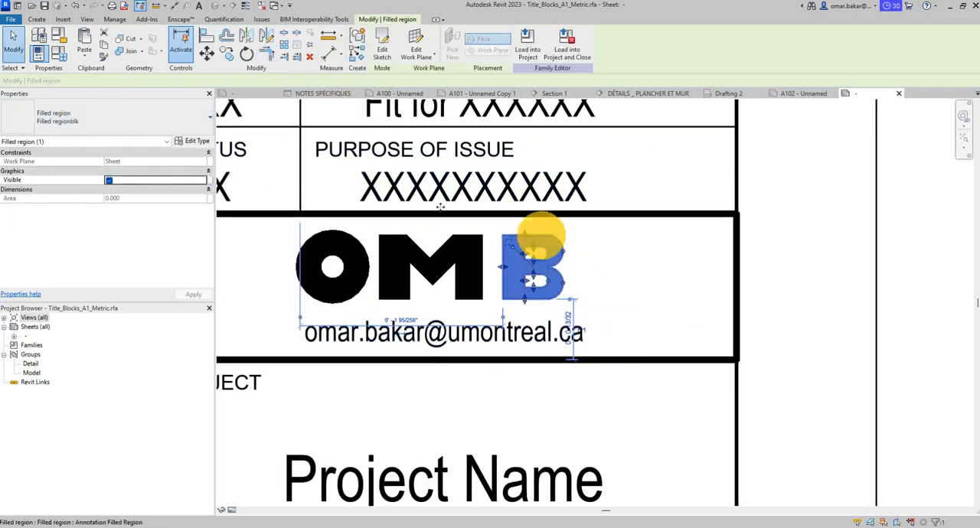
click(13, 39)
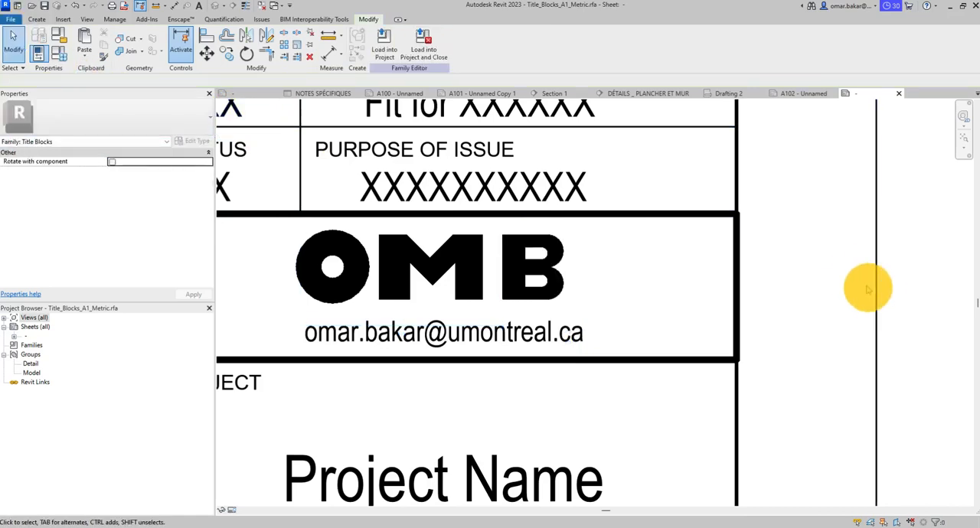
- Move the O horizontally toward the M until it partly overlaps the M's near leg
click(362, 278)
click(373, 276)
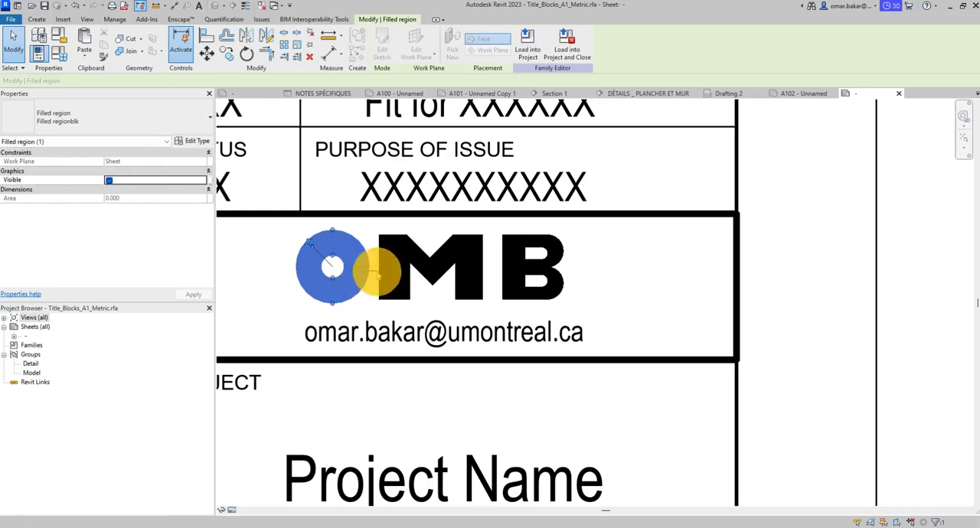
click(361, 284)
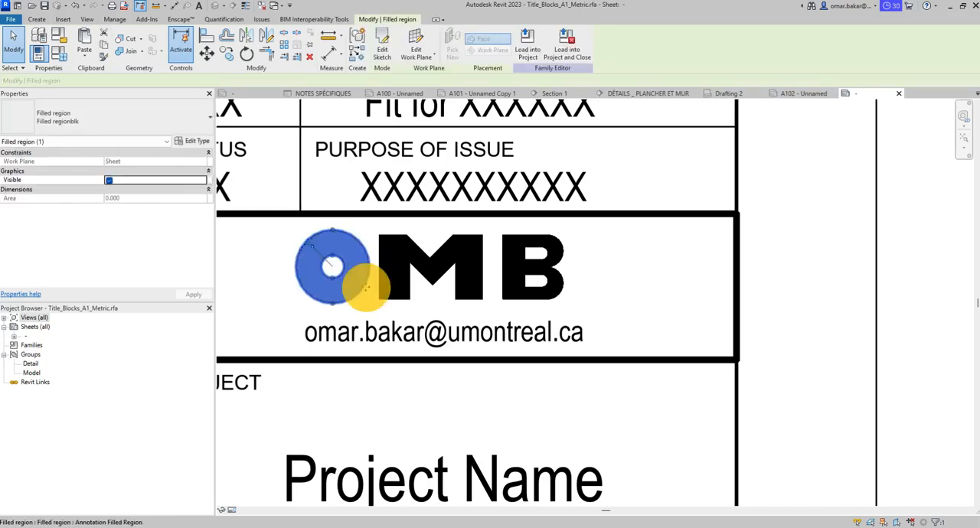
drag(367, 290, 385, 289)
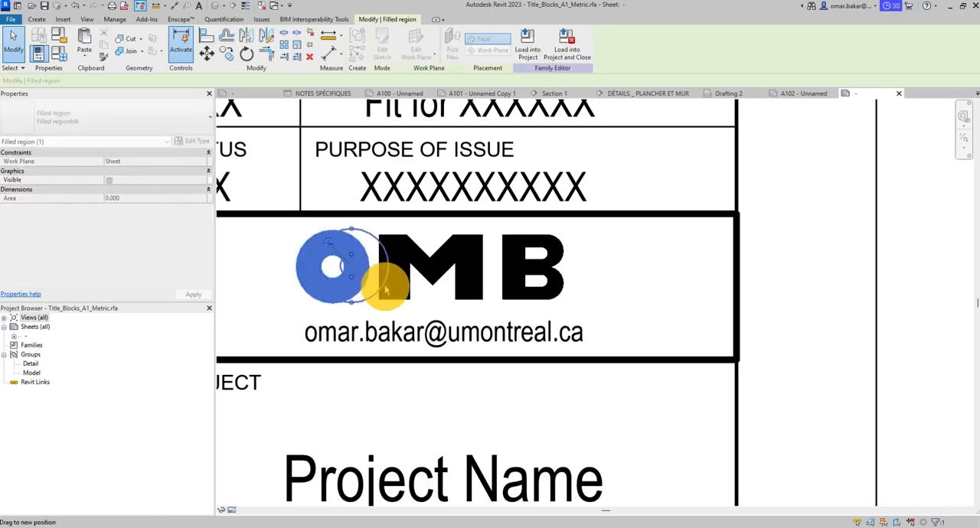
drag(394, 289, 393, 281)
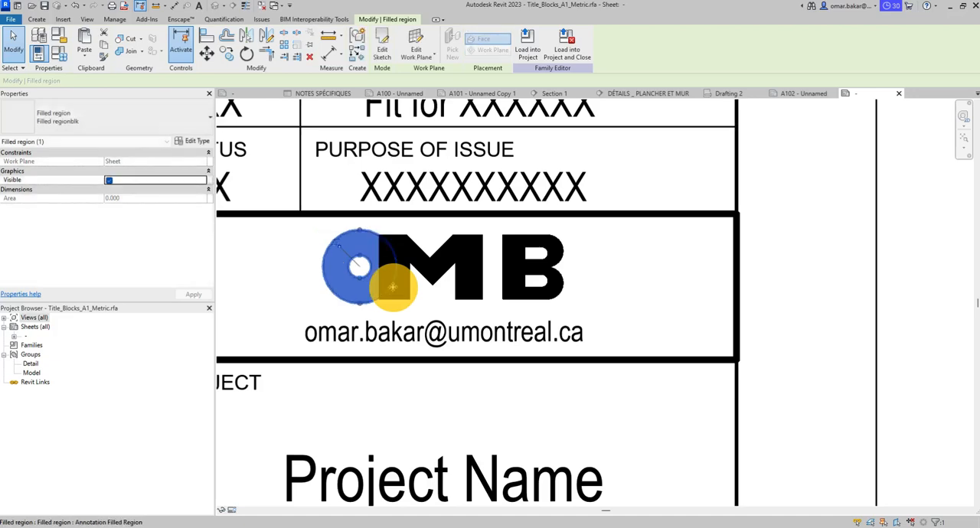
- Move the B horizontally toward the M until its stem overlaps the M's near leg
click(513, 281)
click(503, 280)
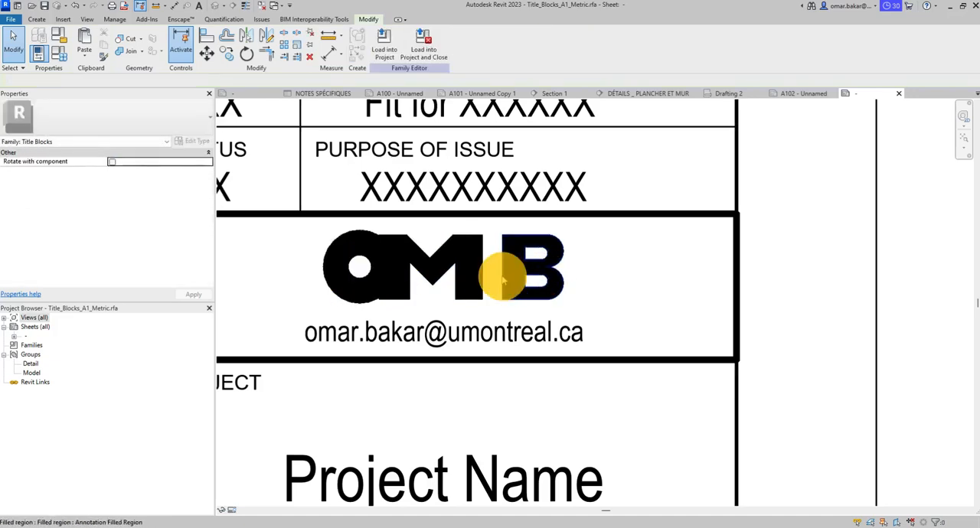
drag(503, 280, 463, 279)
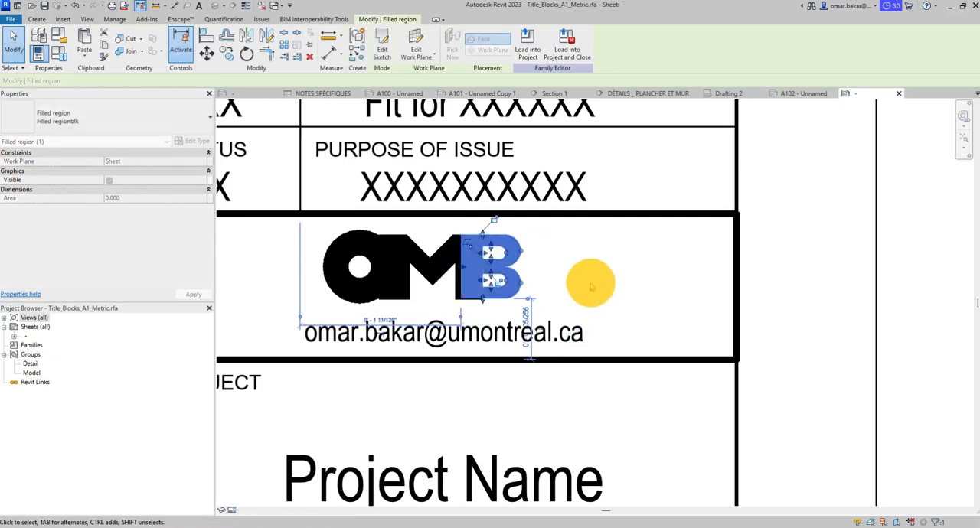
click(819, 284)
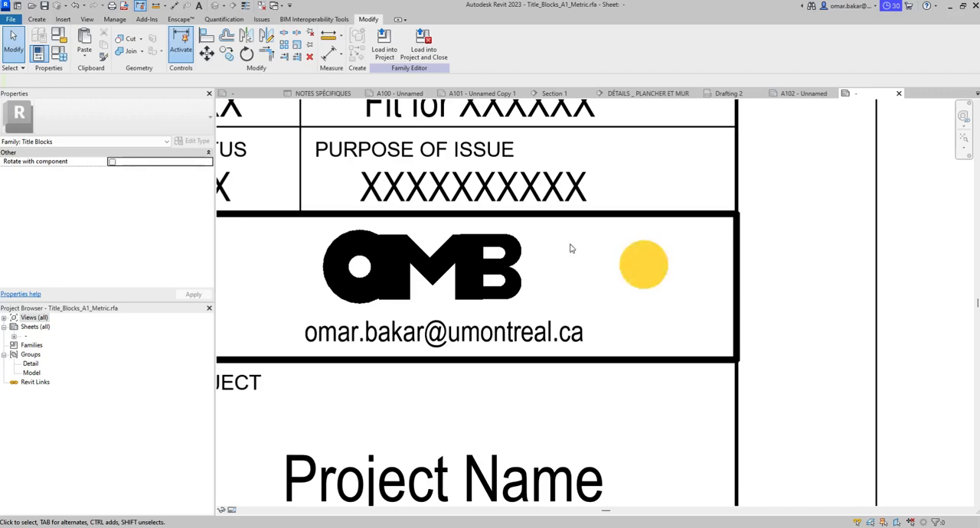
- Try the O deeper over the M's leg, then pull it back until it stands clear of the M
scroll(398, 274, up, 3)
scroll(385, 274, up, 1)
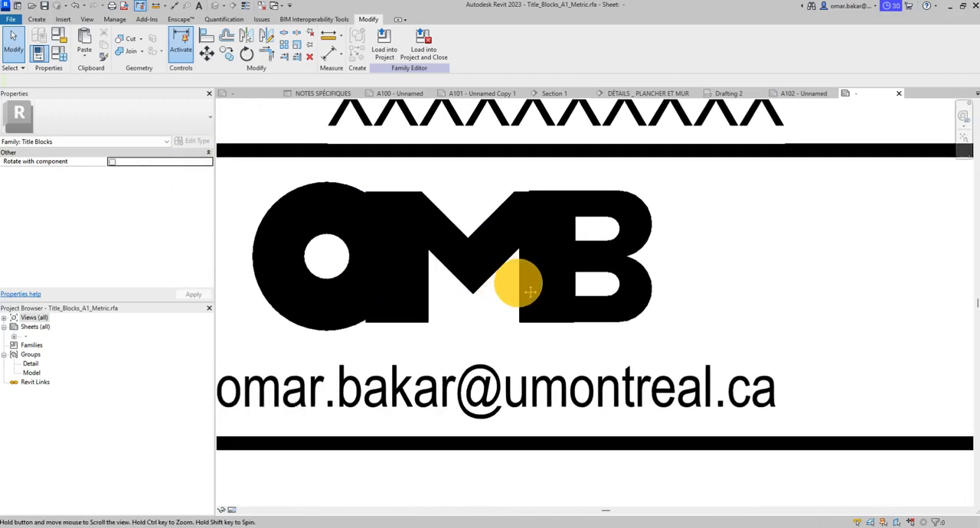
click(381, 341)
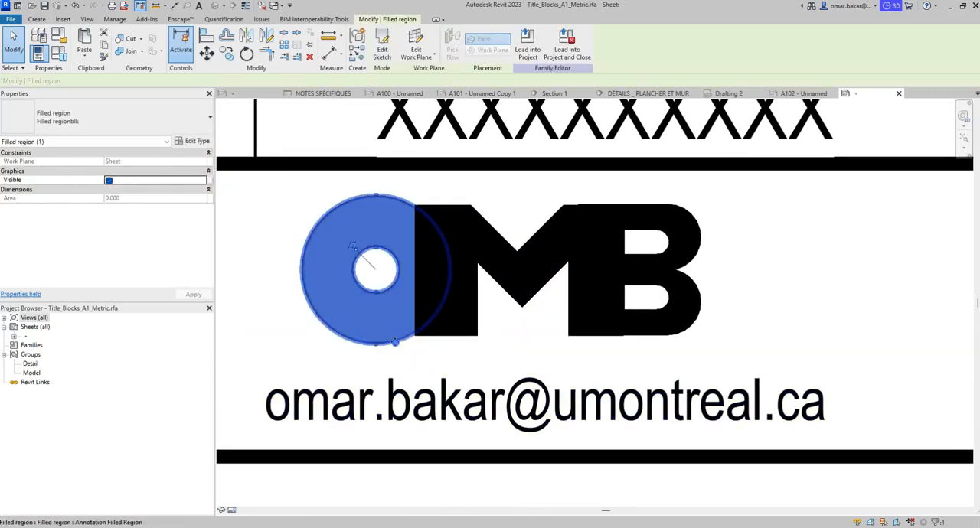
drag(381, 342, 415, 343)
click(770, 287)
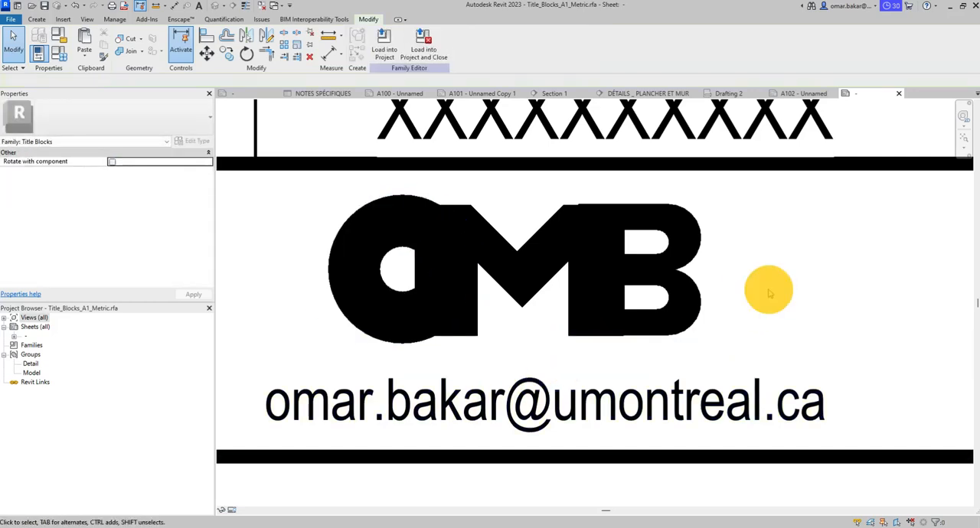
click(381, 276)
drag(380, 276, 333, 268)
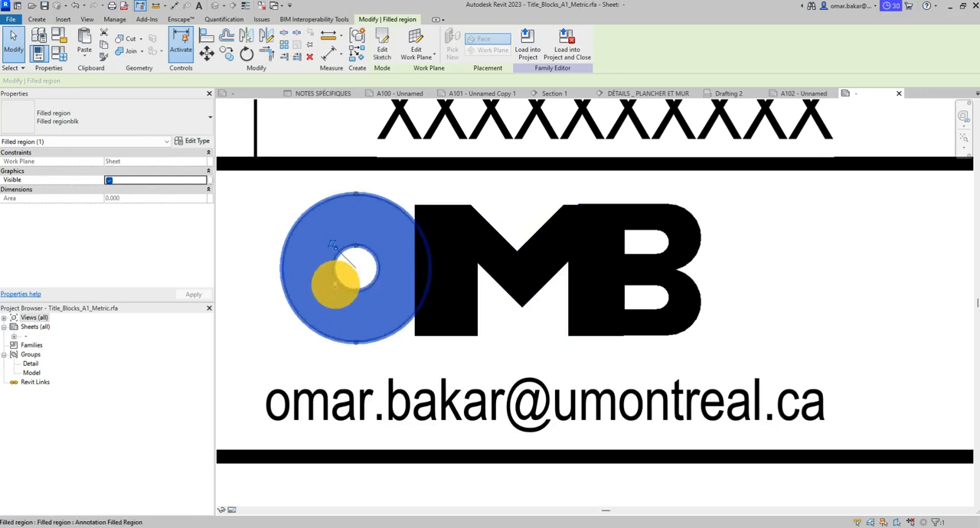
drag(339, 282, 311, 281)
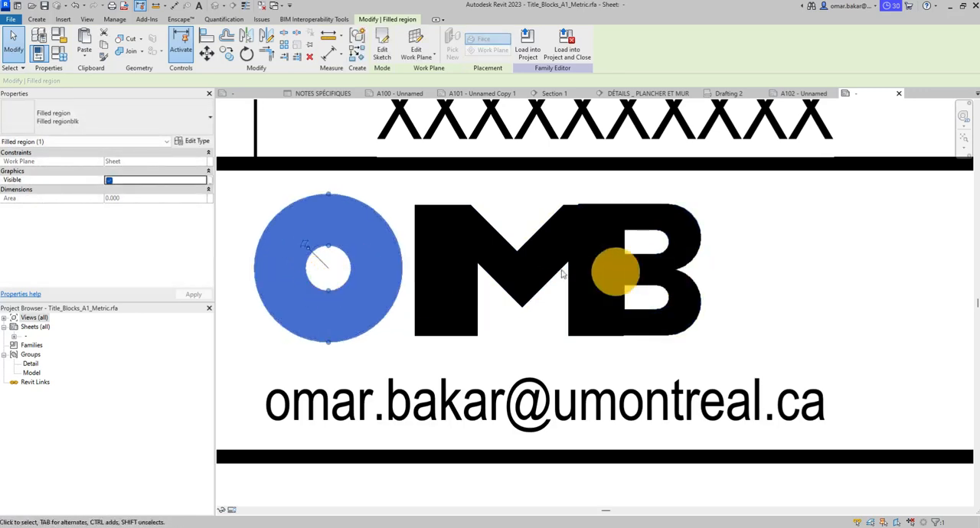
- Move the O back over the edge of the M and slightly upward, so its top rises above the M
drag(414, 266, 444, 254)
click(761, 261)
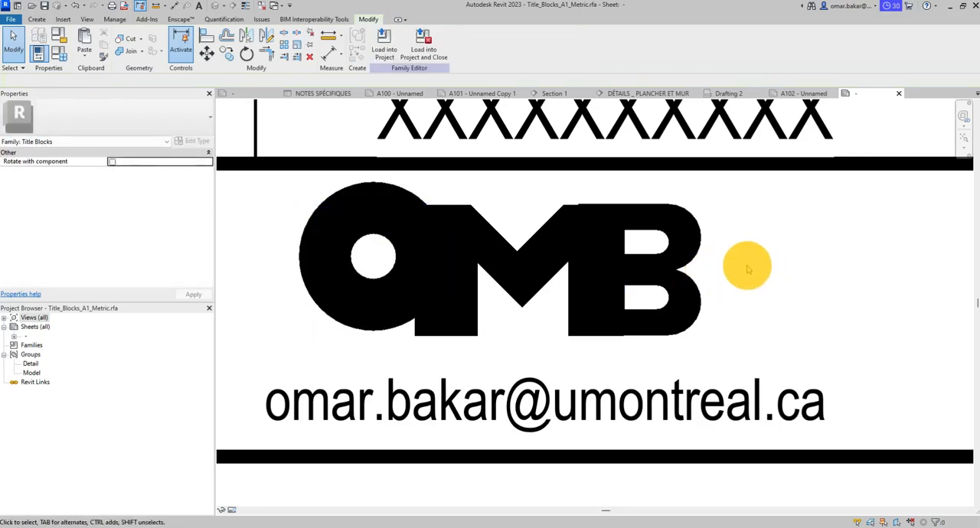
click(388, 189)
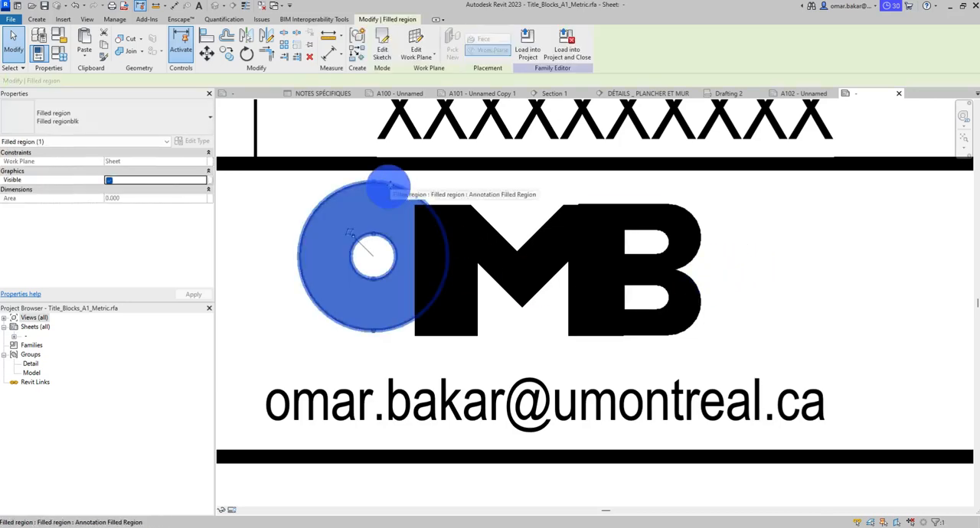
- Lower the B below the M's baseline and nudge it sideways so its stem lines up with the M's leg
click(672, 264)
click(691, 262)
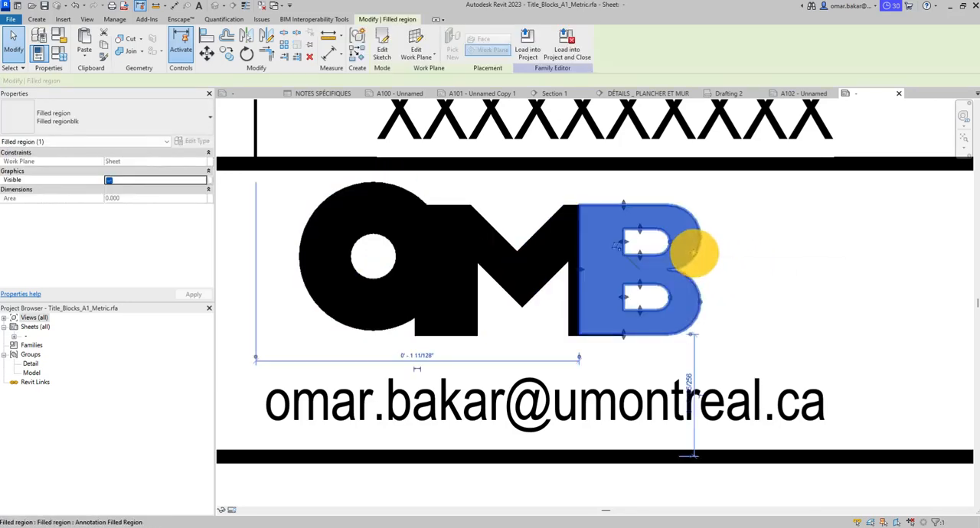
drag(694, 253, 687, 277)
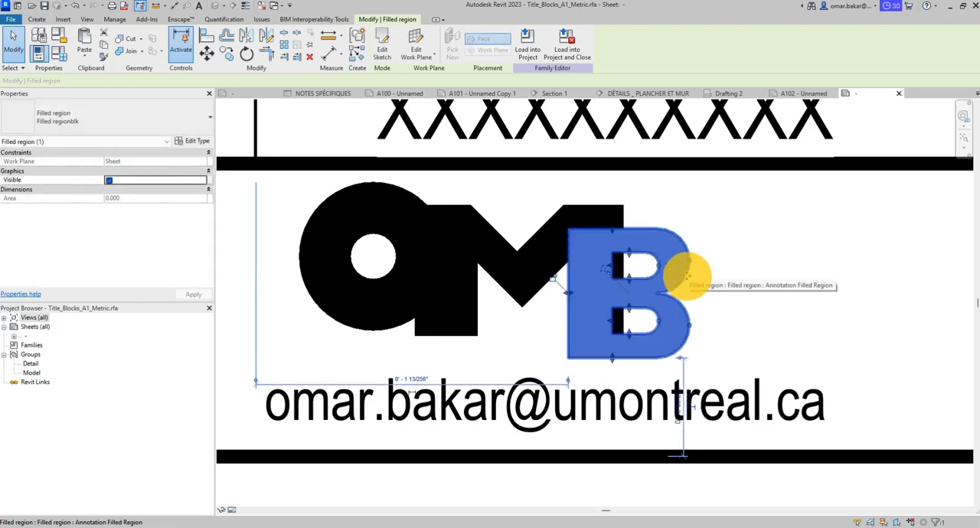
key(Right)
key(Right)
key(Right)
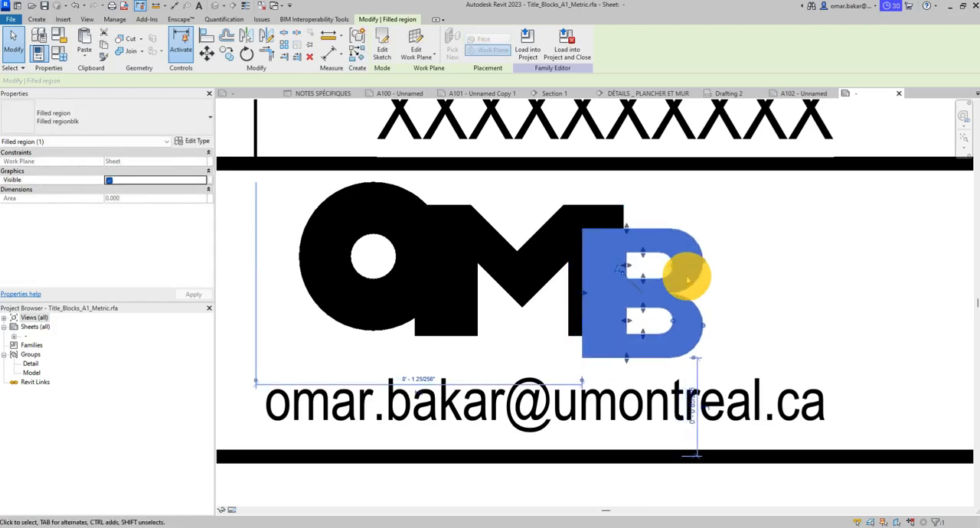
click(743, 268)
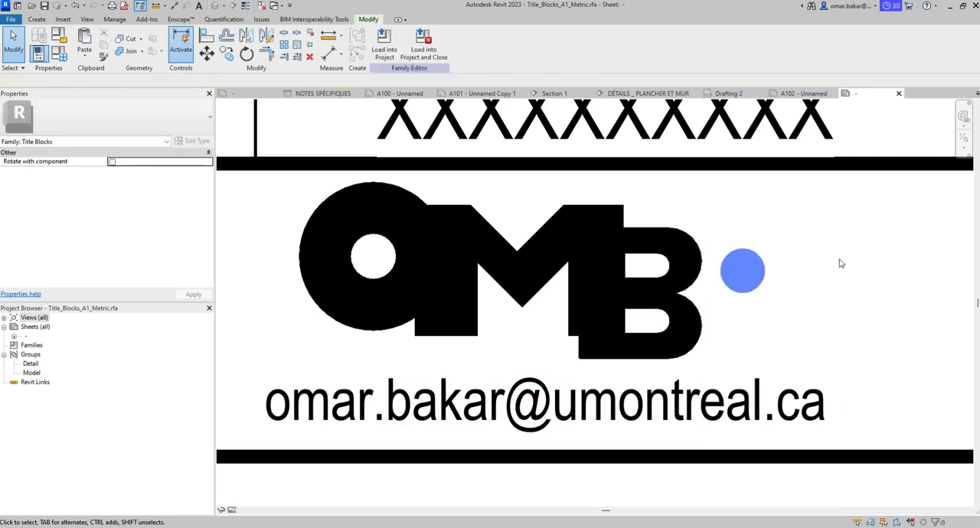
- Stretch the inner and outer edges of the M's leg beside the B to align with the edges of the B's stem
click(567, 320)
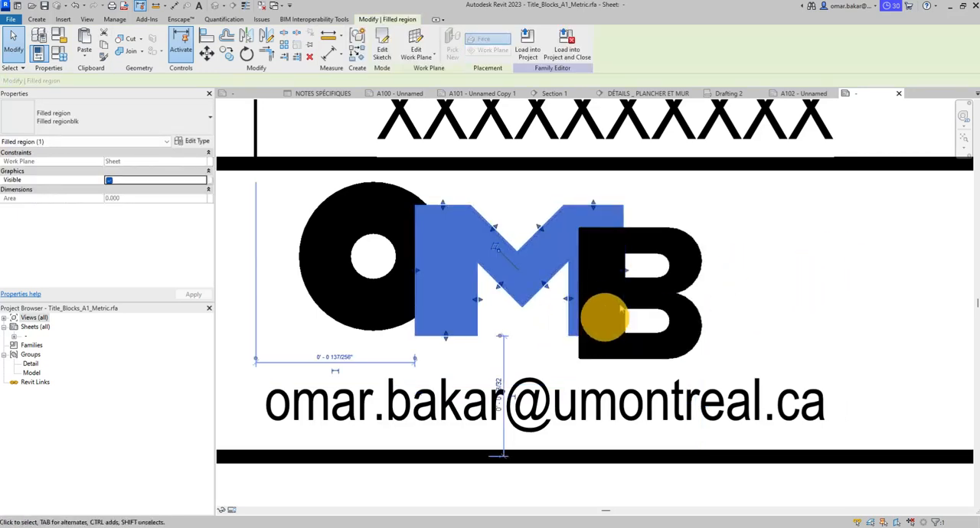
drag(568, 300, 580, 301)
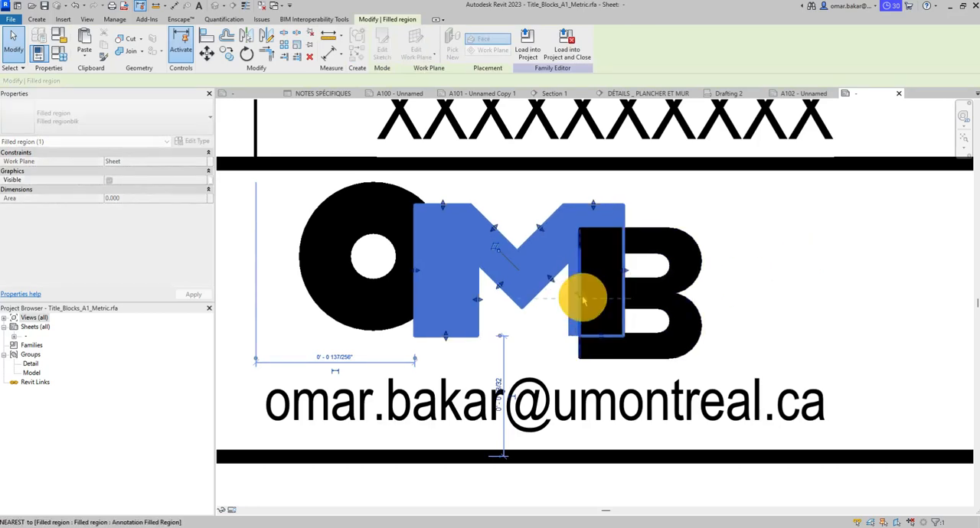
click(800, 320)
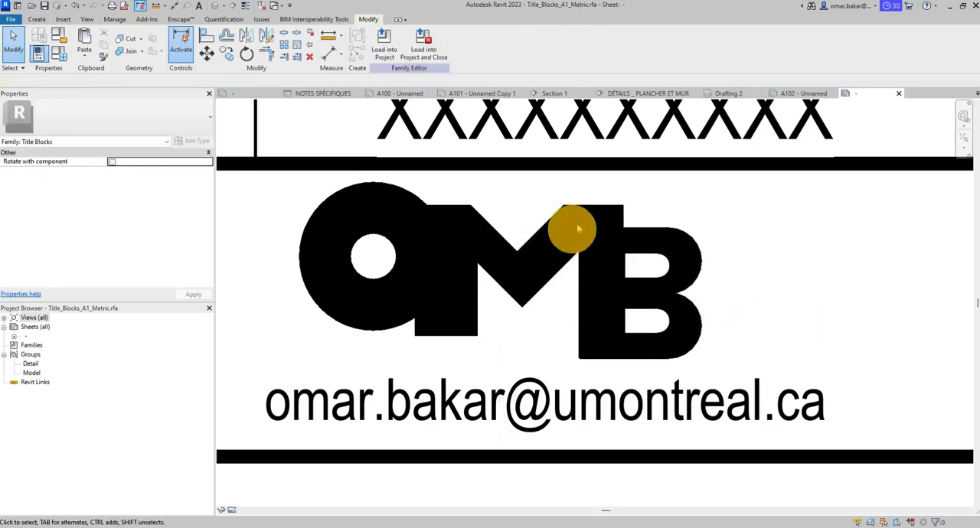
click(628, 266)
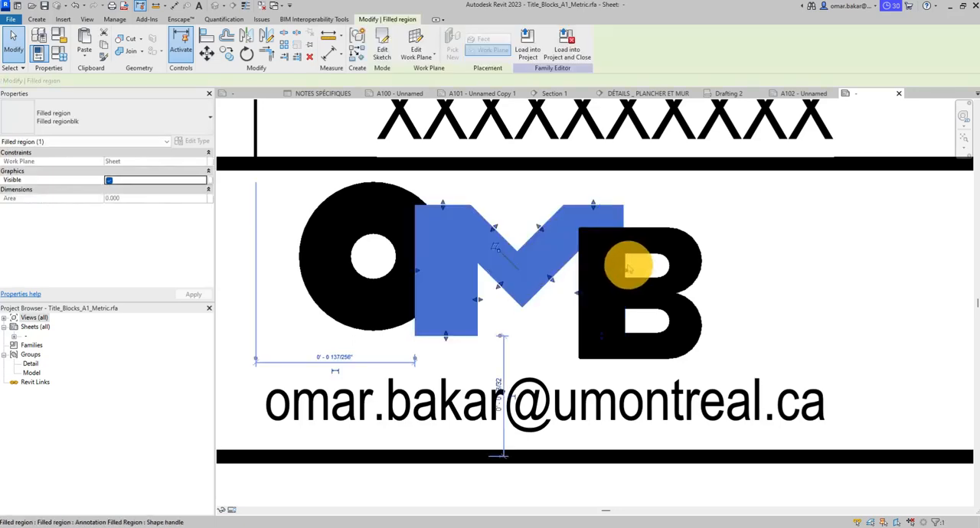
drag(618, 272, 628, 268)
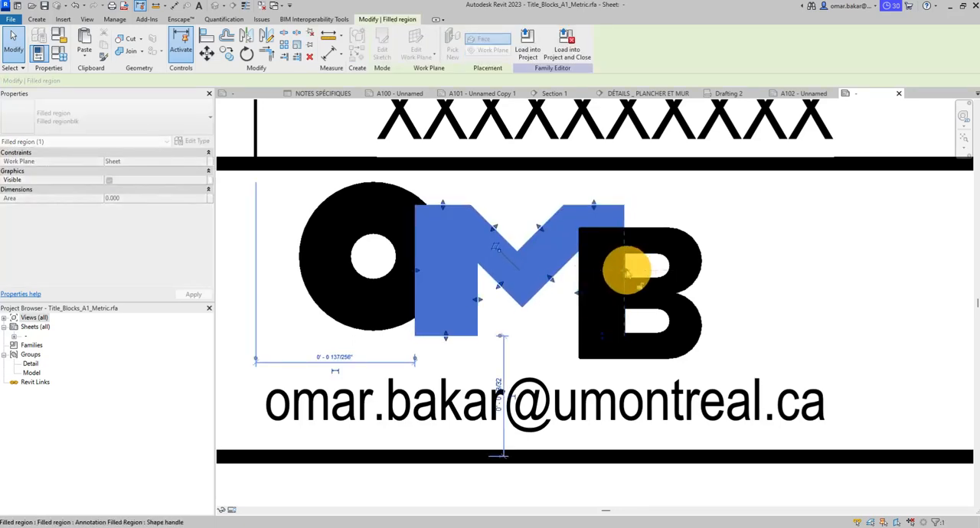
click(805, 262)
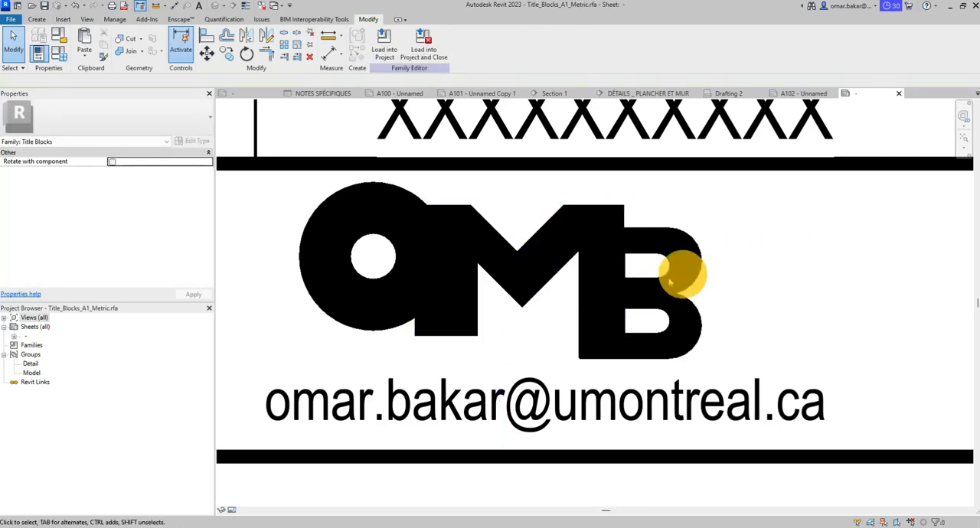
- Shorten the M's leg beside the O by raising its bottom edge above the bottom of the O
click(449, 332)
drag(448, 329, 448, 302)
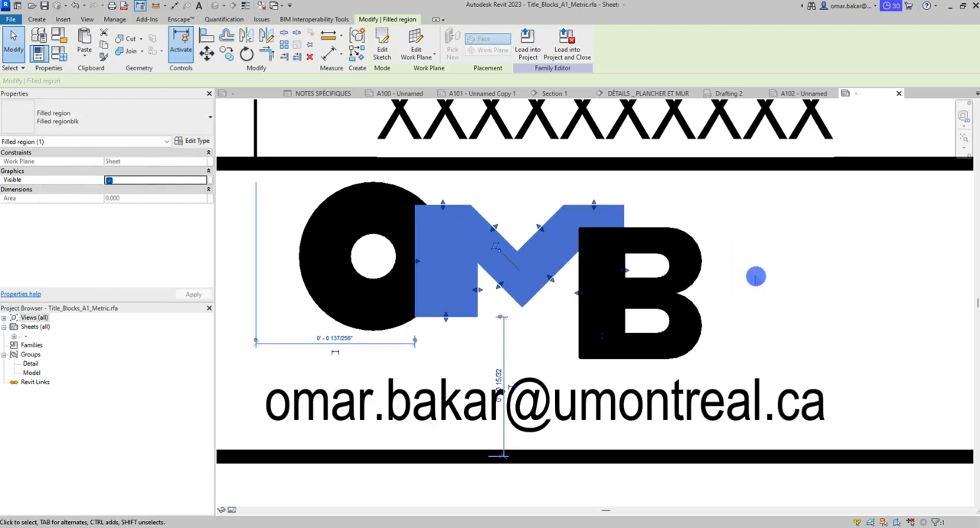
click(754, 275)
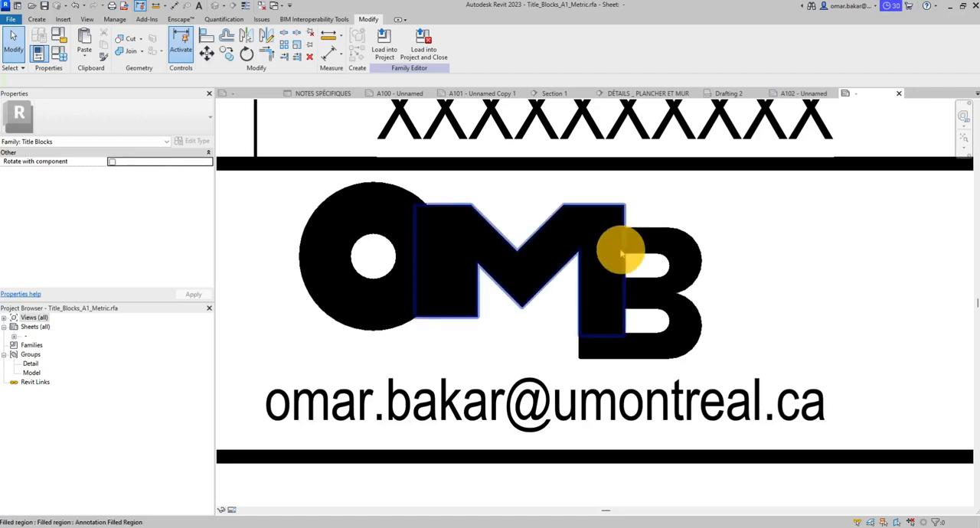
scroll(621, 252, down, 3)
scroll(699, 285, down, 3)
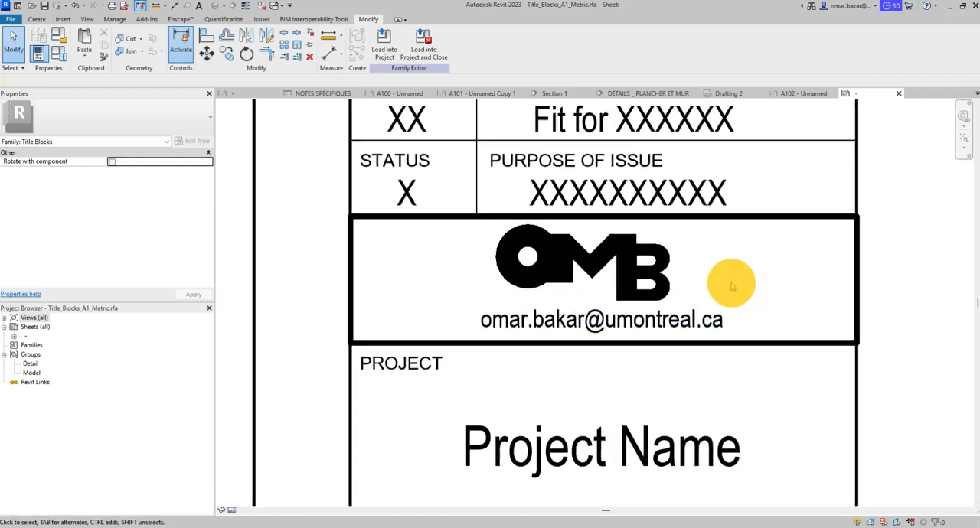
middle_drag(743, 333, 541, 368)
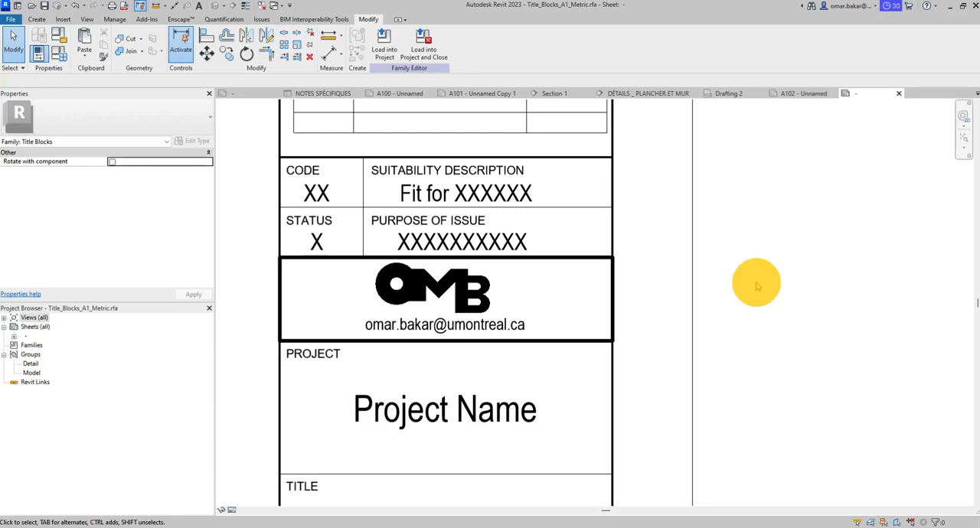
scroll(470, 314, up, 4)
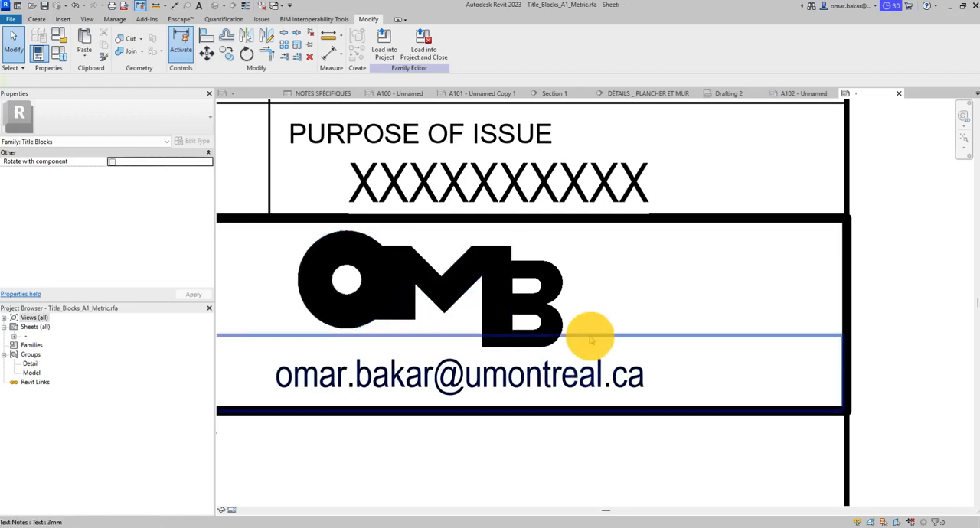
scroll(505, 414, down, 2)
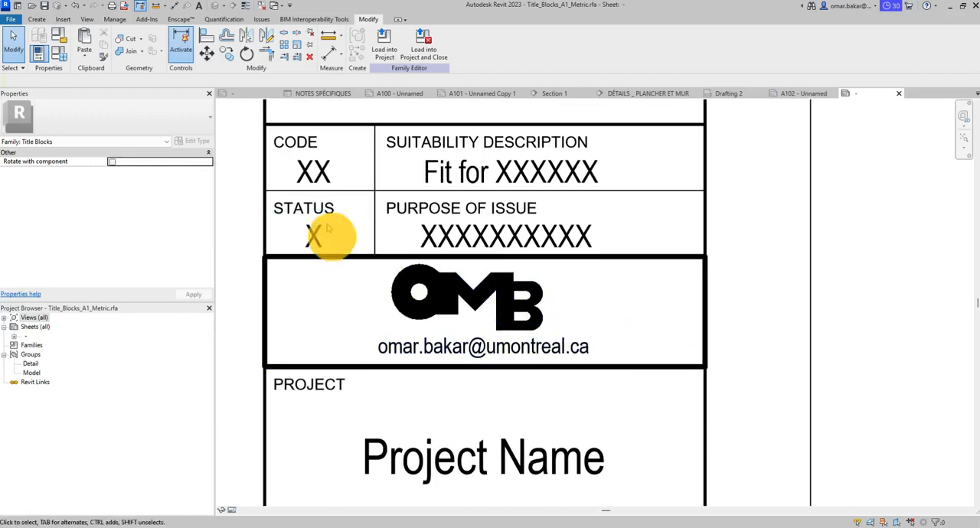
- Change the Client Name label in the title block to the 5mm tag label type
scroll(655, 321, down, 2)
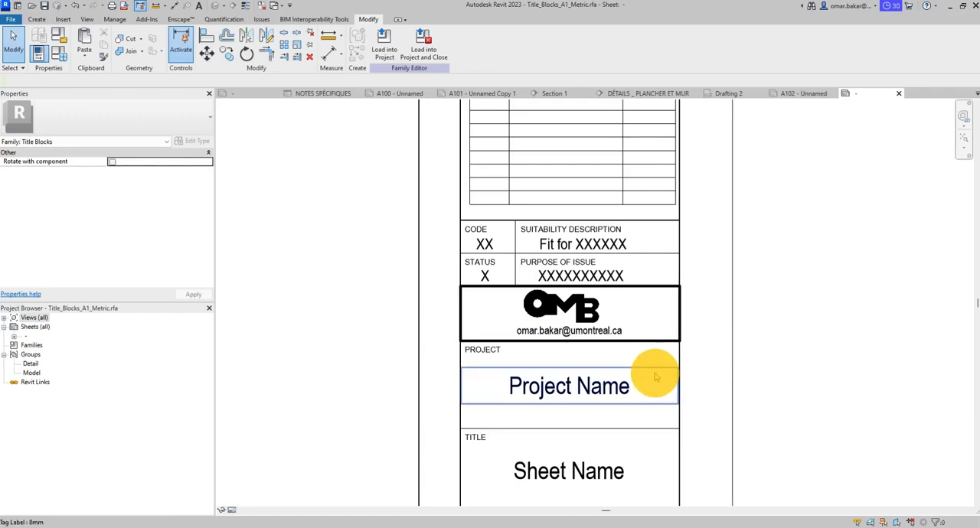
scroll(682, 350, down, 5)
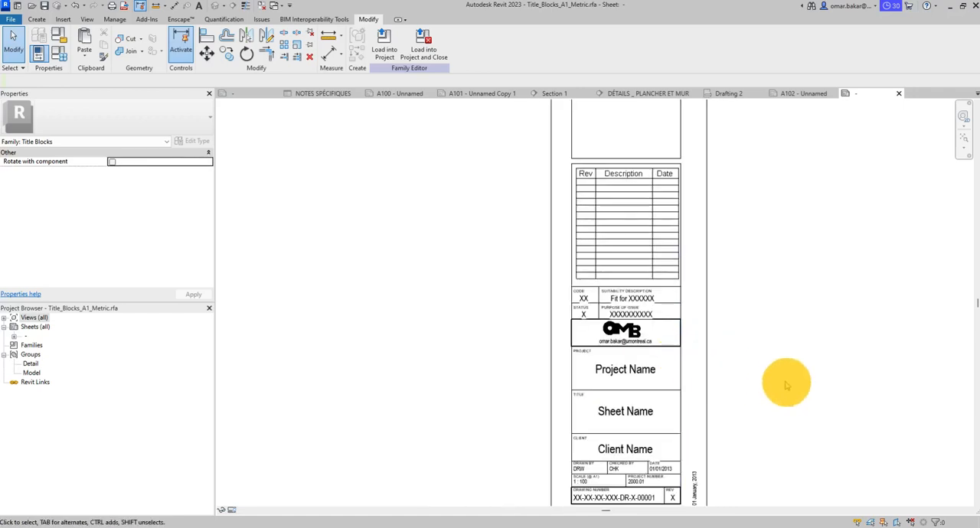
scroll(844, 357, down, 2)
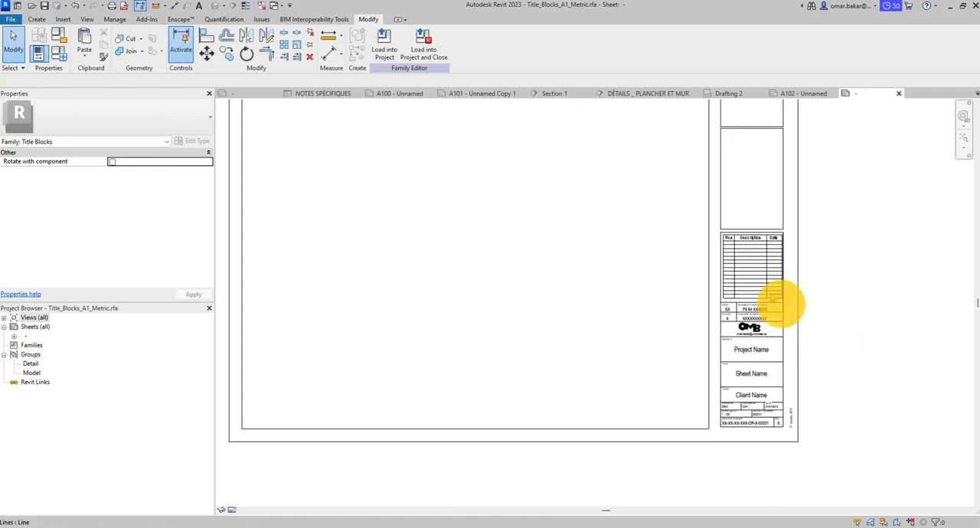
middle_drag(711, 297, 553, 291)
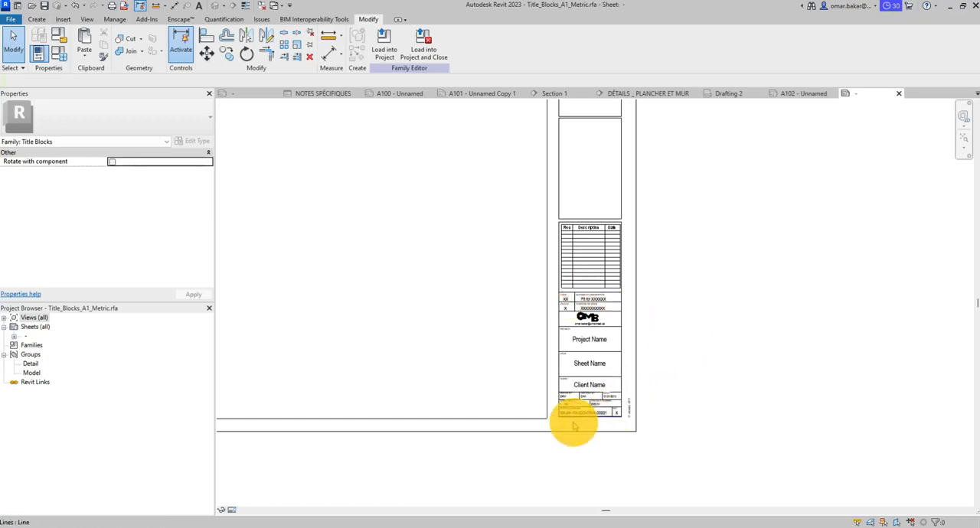
scroll(574, 424, up, 3)
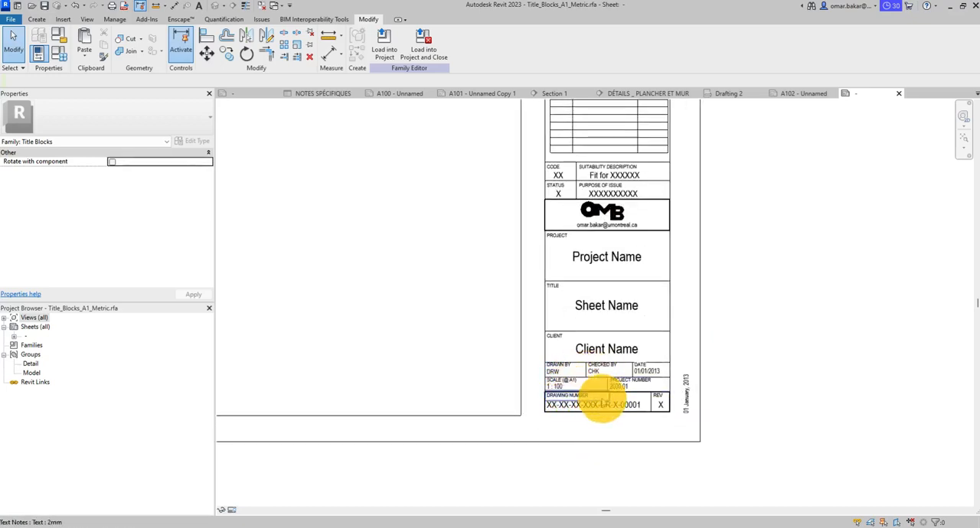
scroll(623, 400, up, 5)
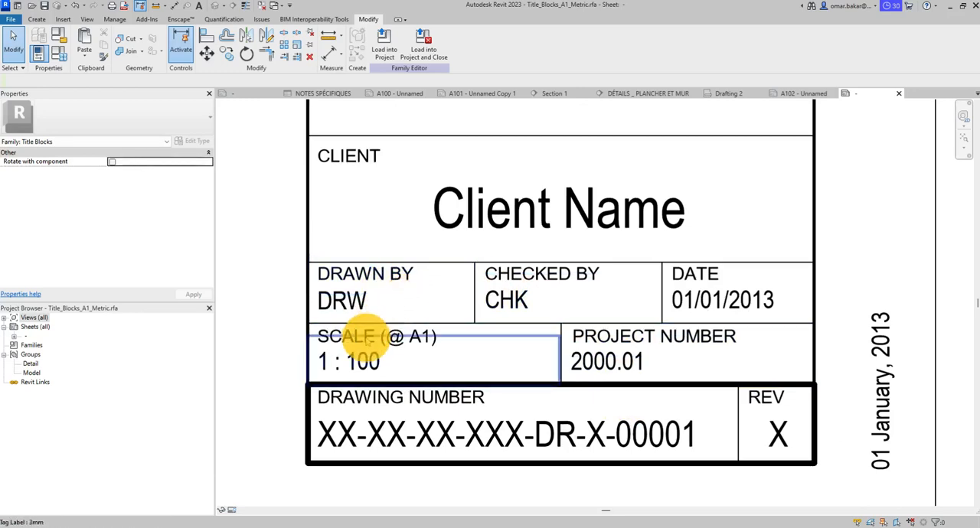
click(502, 228)
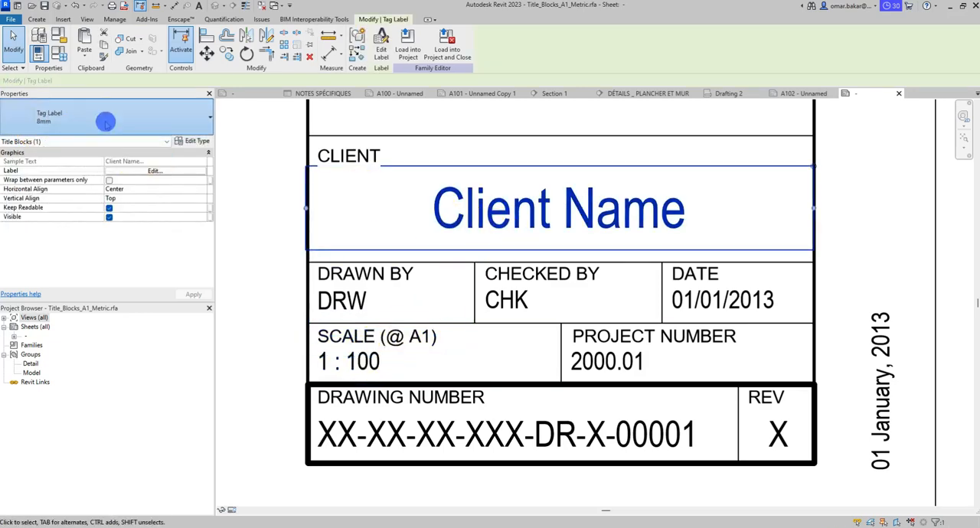
click(45, 123)
click(45, 180)
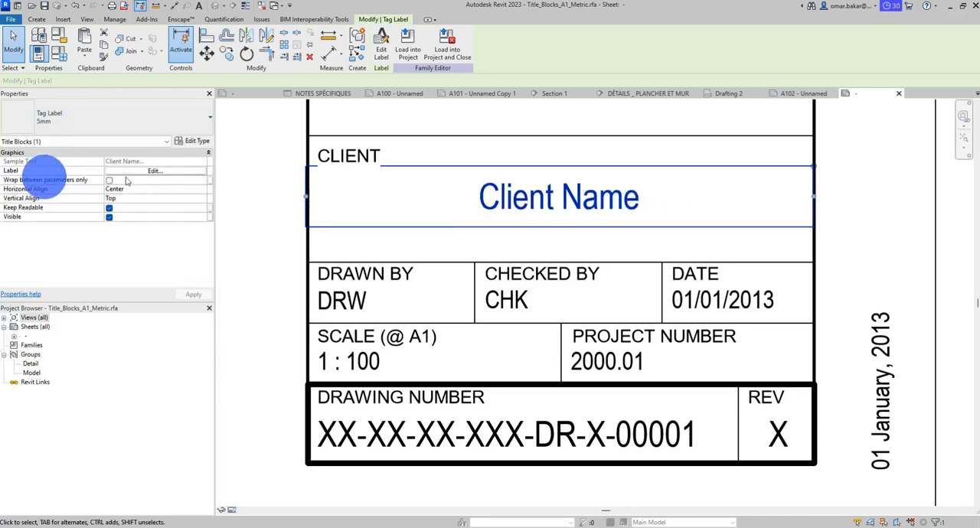
- Duplicate the CLIENT heading's 2mm text type as a new type named 1.2
click(370, 156)
click(150, 125)
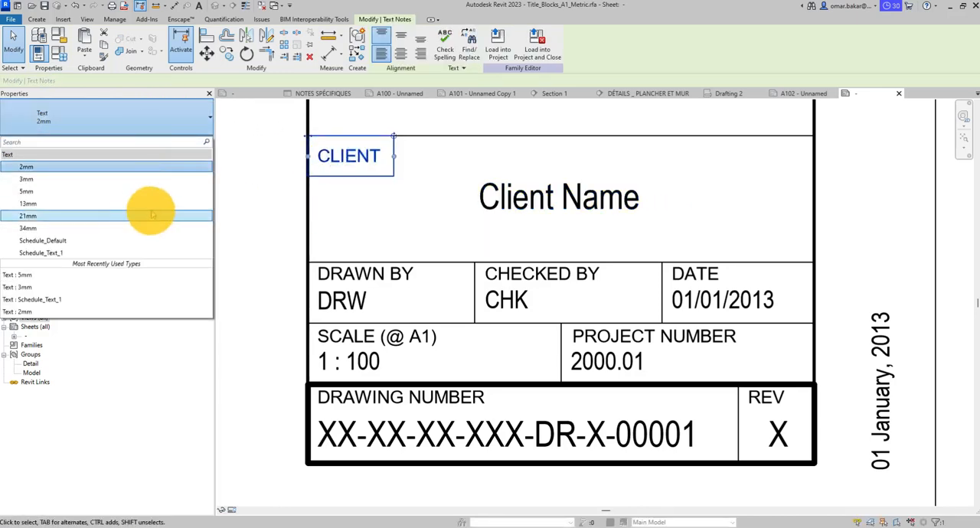
click(191, 121)
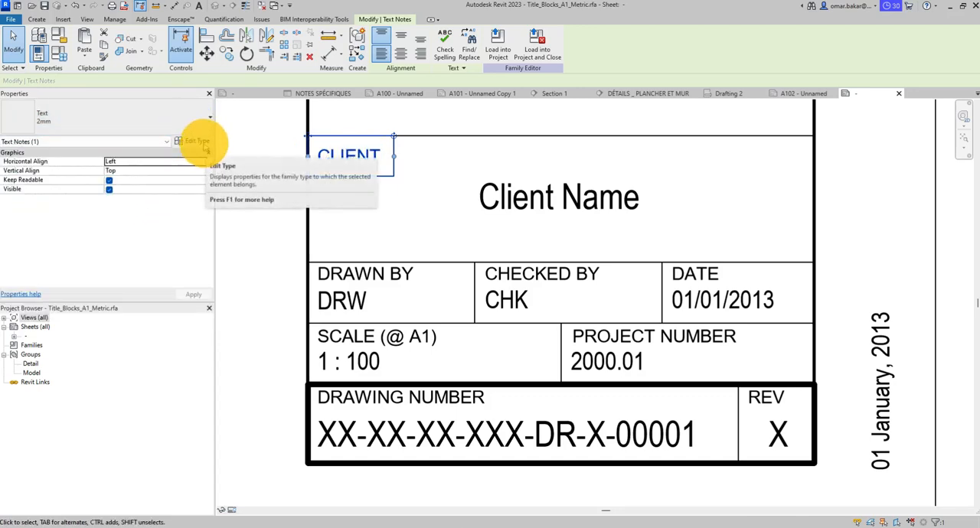
click(200, 142)
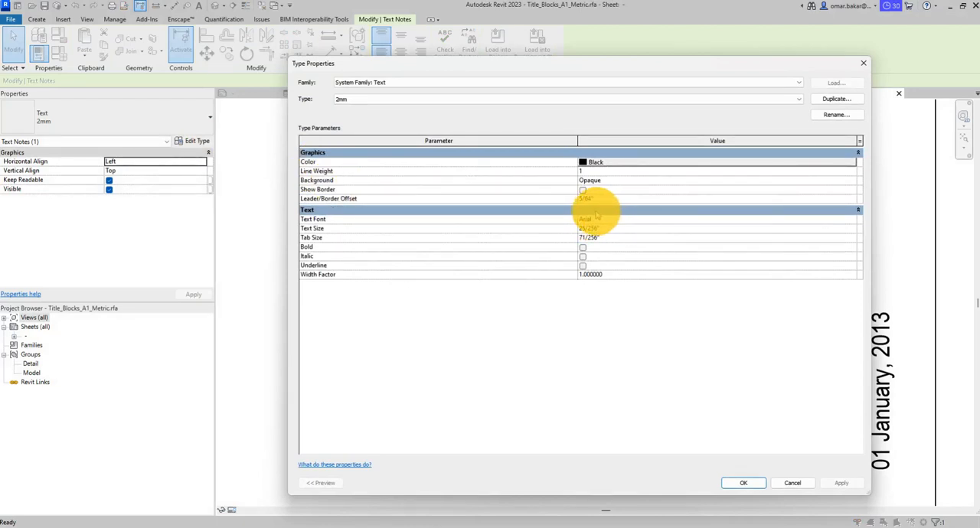
click(836, 99)
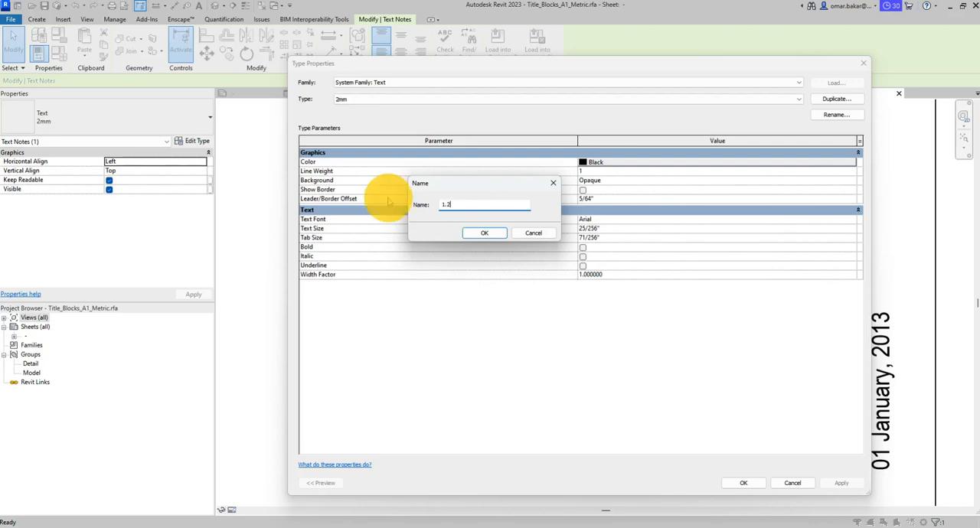
key(Return)
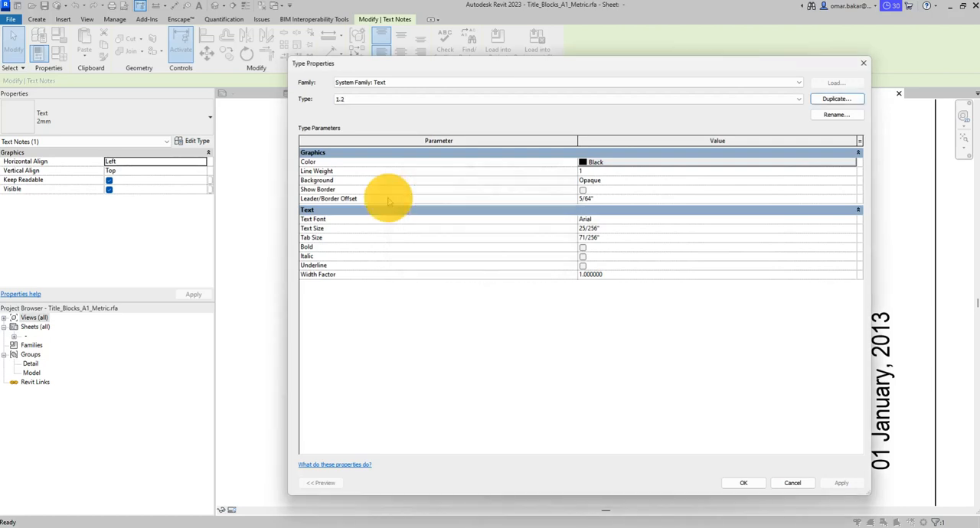
- Set the text size of the 1.2 type to 3/64" and apply it to the CLIENT heading
click(590, 198)
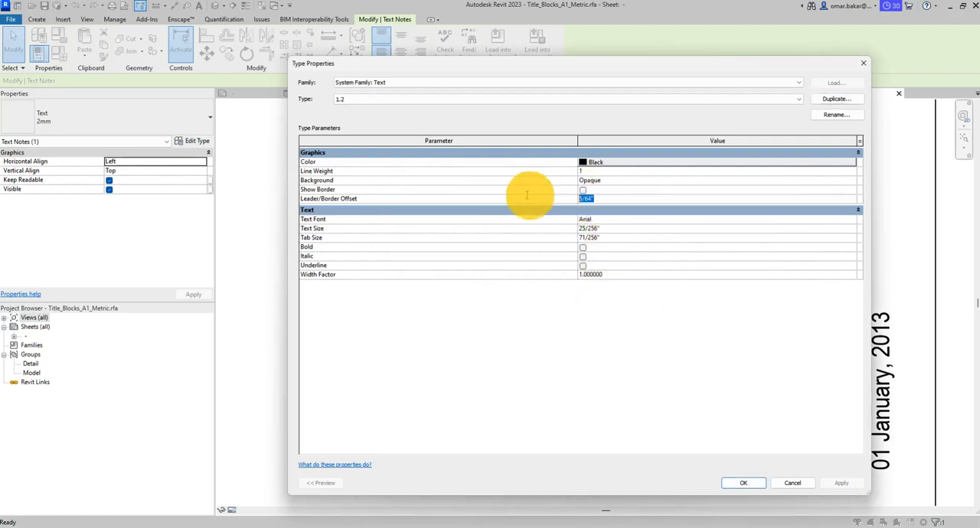
double_click(594, 229)
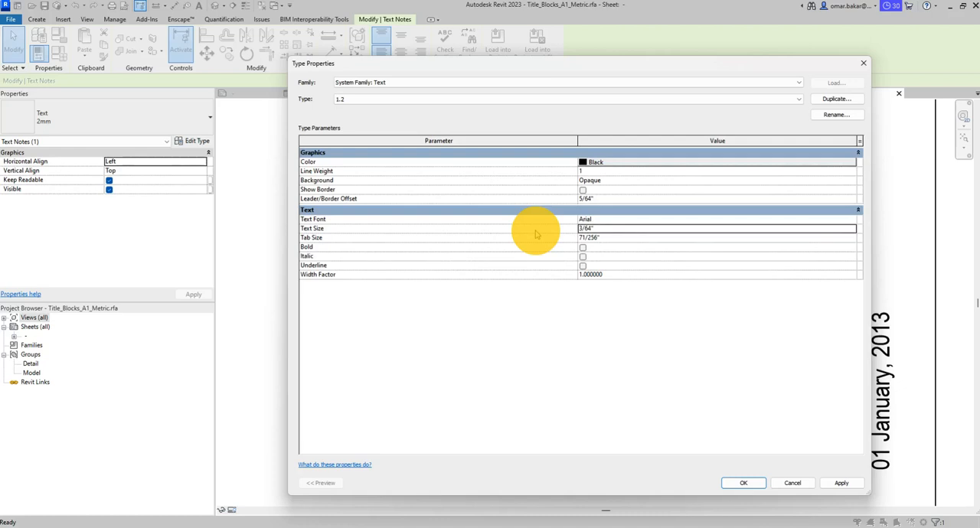
click(754, 483)
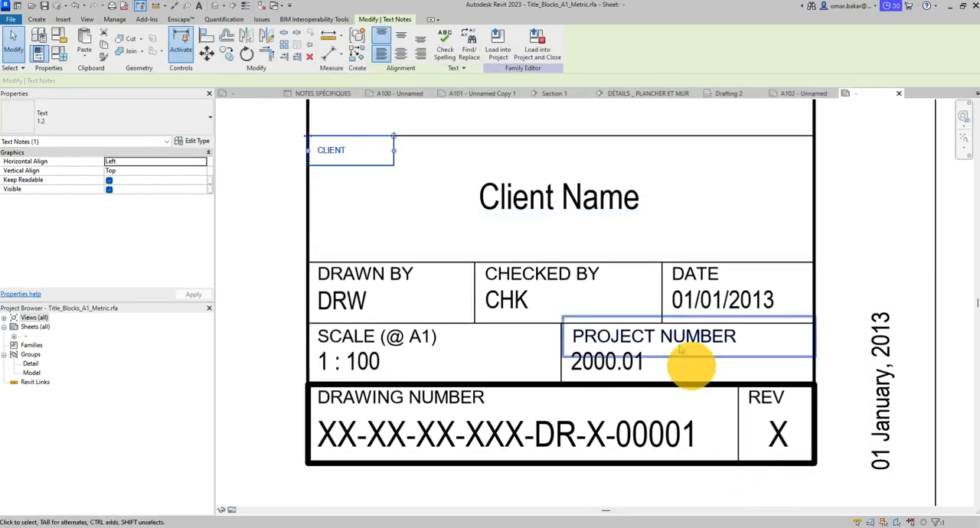
click(284, 186)
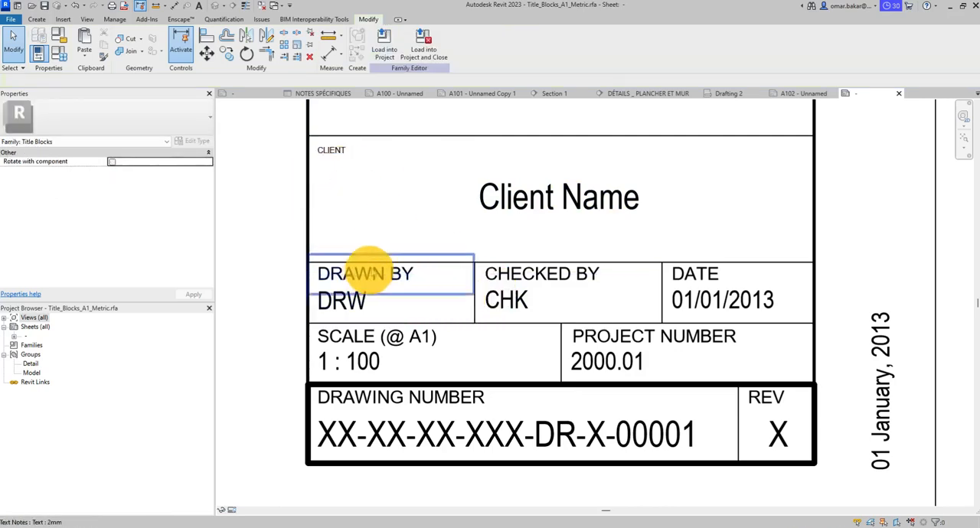
- Select the DRAWN BY, CHECKED BY, DATE, PROJECT NUMBER, SCALE (@ A1), DRAWING NUMBER and REV headings together
click(411, 272)
ctrl+click(576, 272)
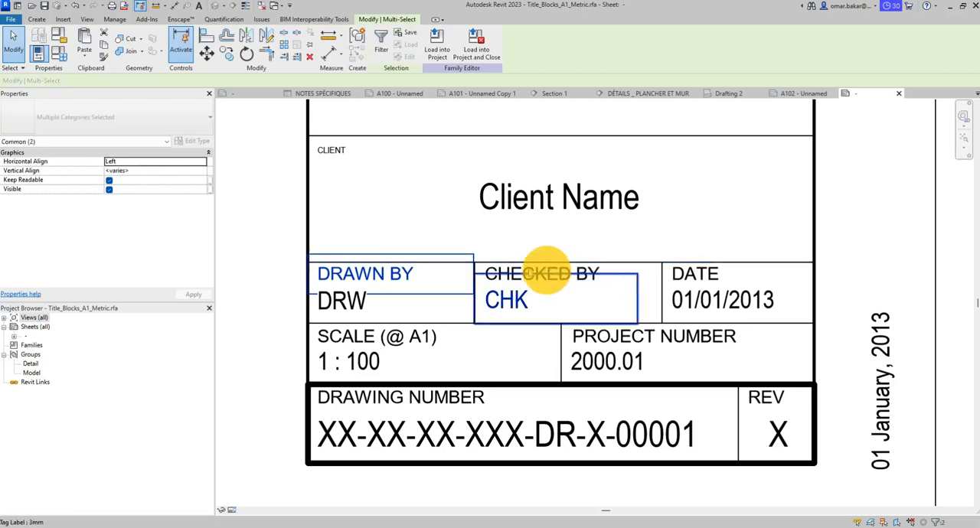
click(598, 270)
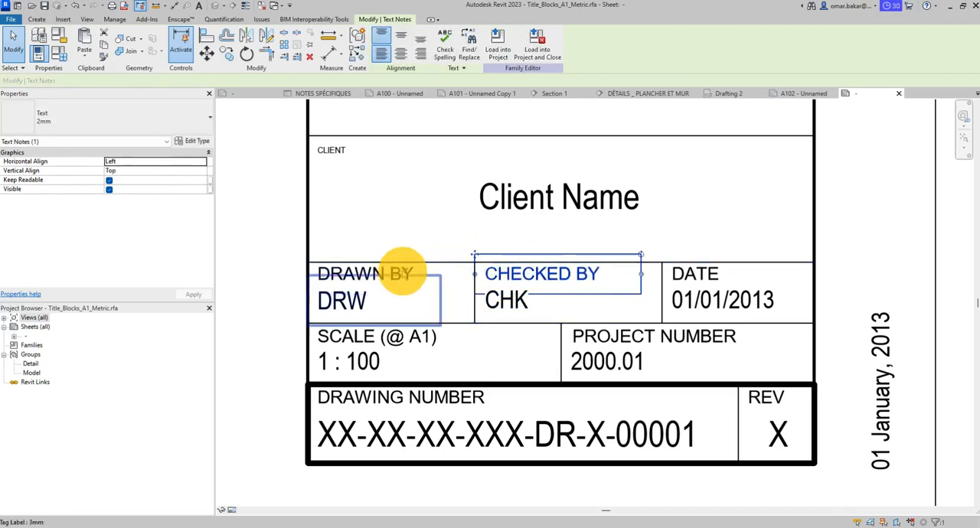
ctrl+click(403, 273)
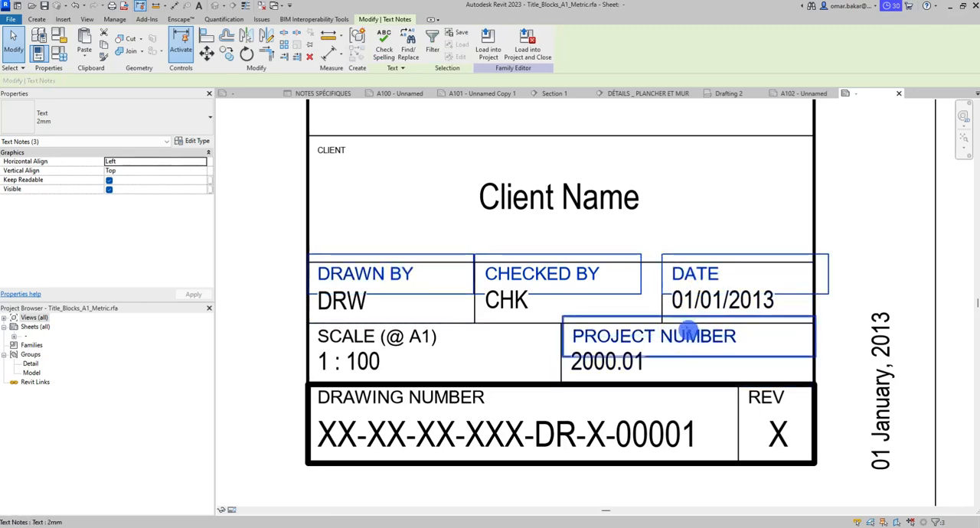
ctrl+click(688, 331)
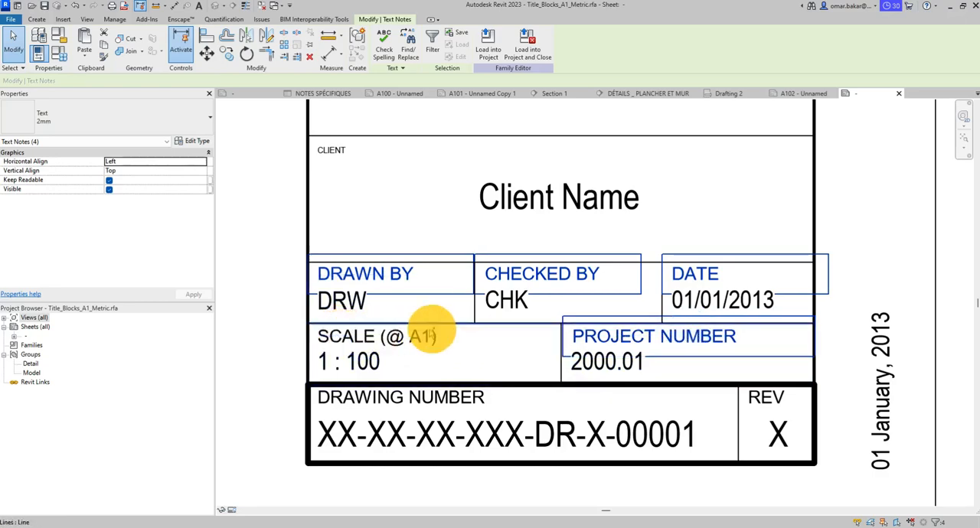
scroll(402, 335, up, 3)
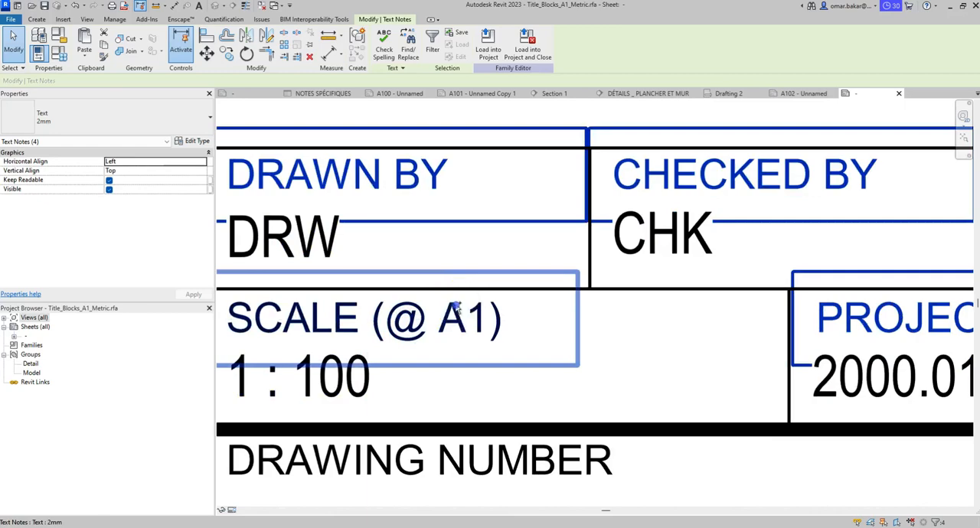
ctrl+click(454, 309)
scroll(612, 329, down, 3)
ctrl+click(573, 389)
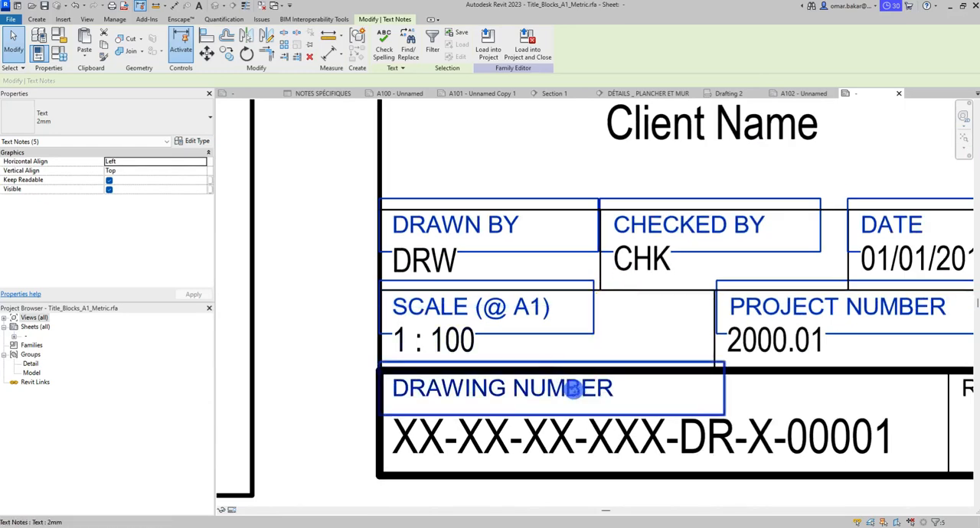
scroll(722, 329, down, 2)
ctrl+click(863, 366)
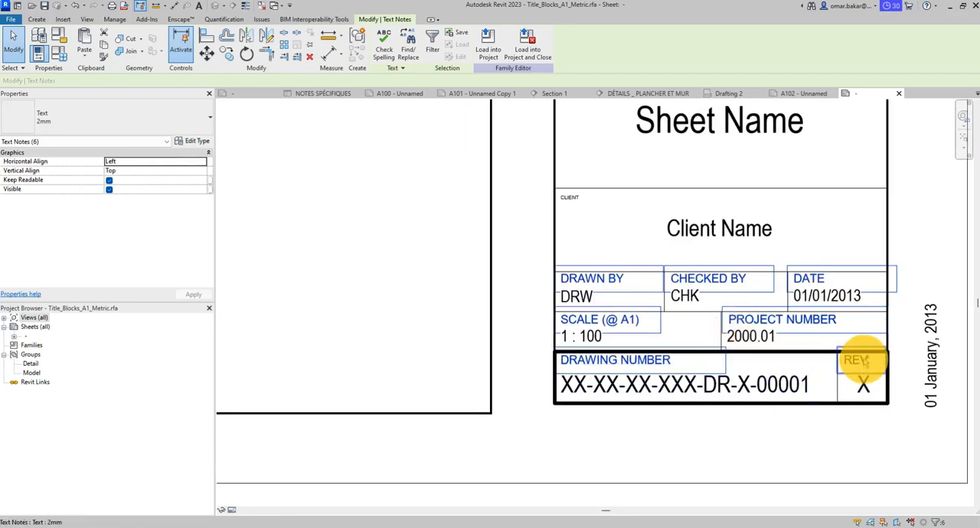
- Add the TITLE, PROJECT, STATUS, PURPOSE OF ISSUE, SUITABILITY DESCRIPTION and CODE headings to the selection
middle_drag(676, 212, 605, 364)
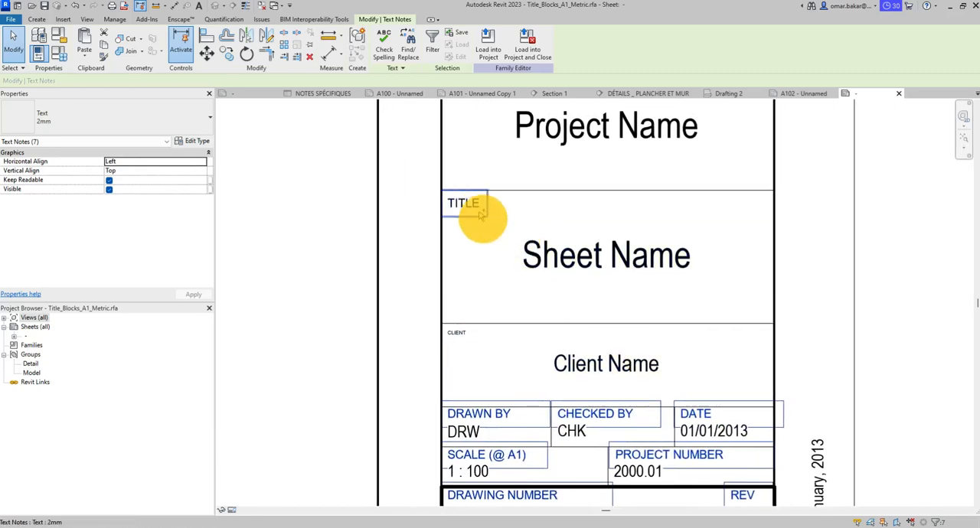
ctrl+click(475, 213)
scroll(578, 229, down, 2)
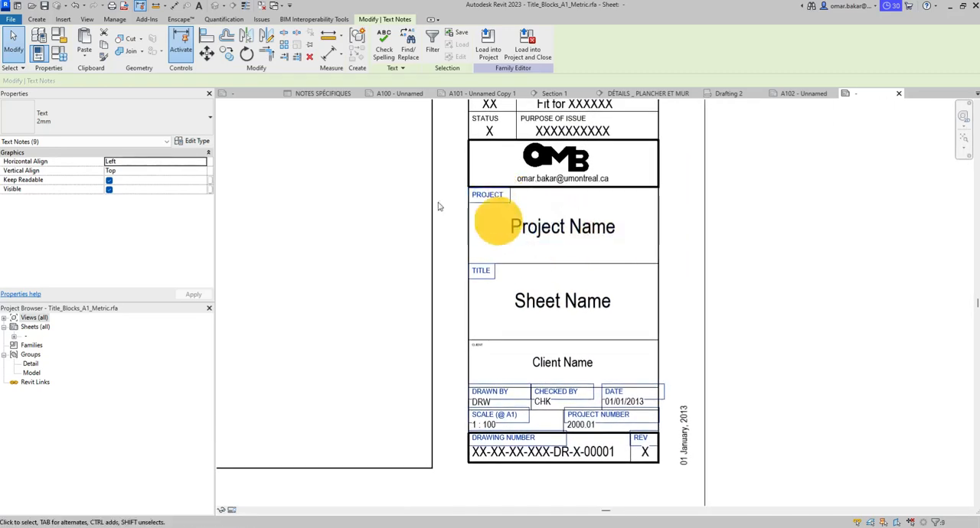
middle_drag(591, 193, 621, 255)
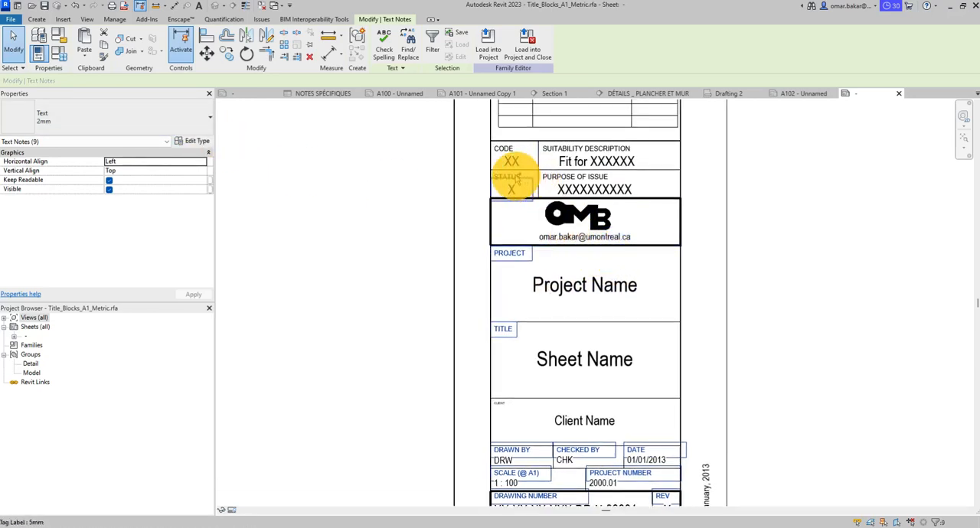
scroll(512, 177, up, 3)
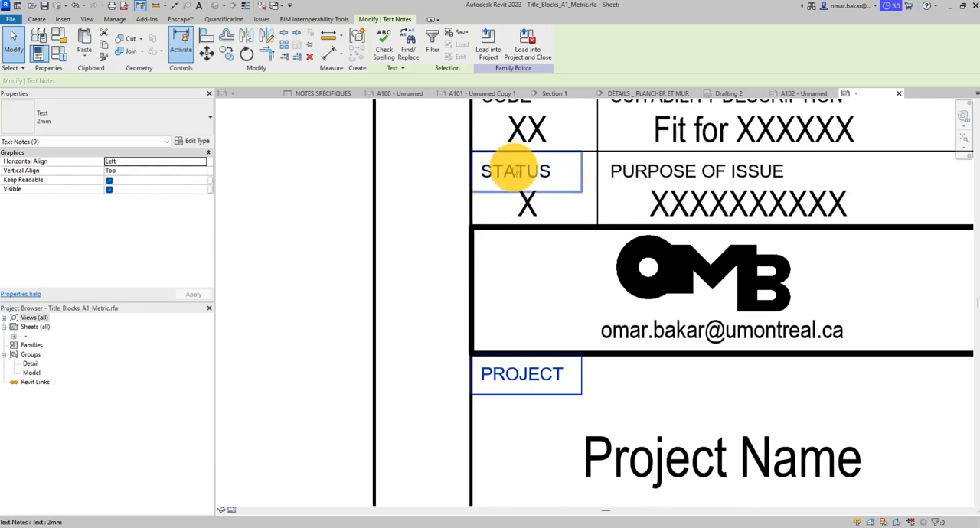
ctrl+click(555, 176)
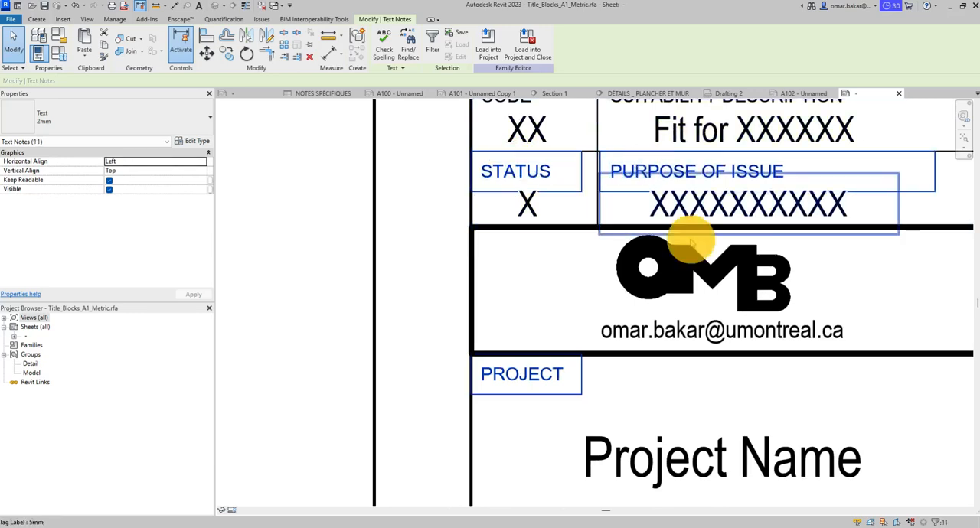
middle_drag(689, 236, 667, 336)
ctrl+click(625, 198)
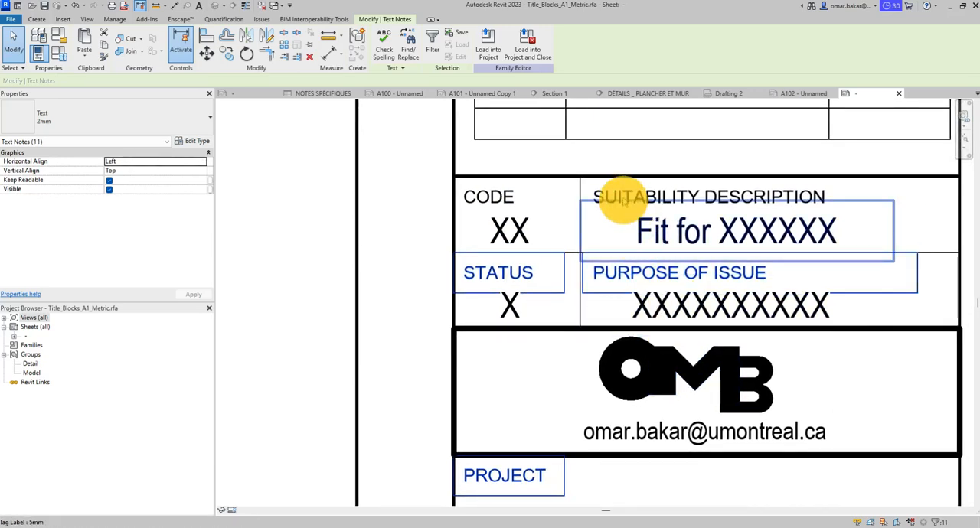
ctrl+click(506, 194)
- Change all the selected title block headings to the 1.2 text type
middle_drag(663, 255, 665, 258)
scroll(664, 258, down, 5)
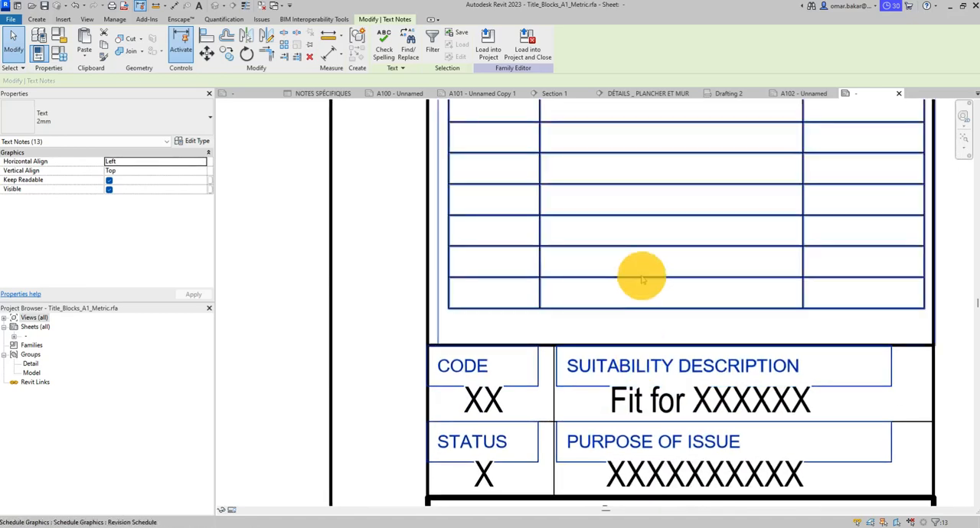
middle_drag(640, 188, 617, 302)
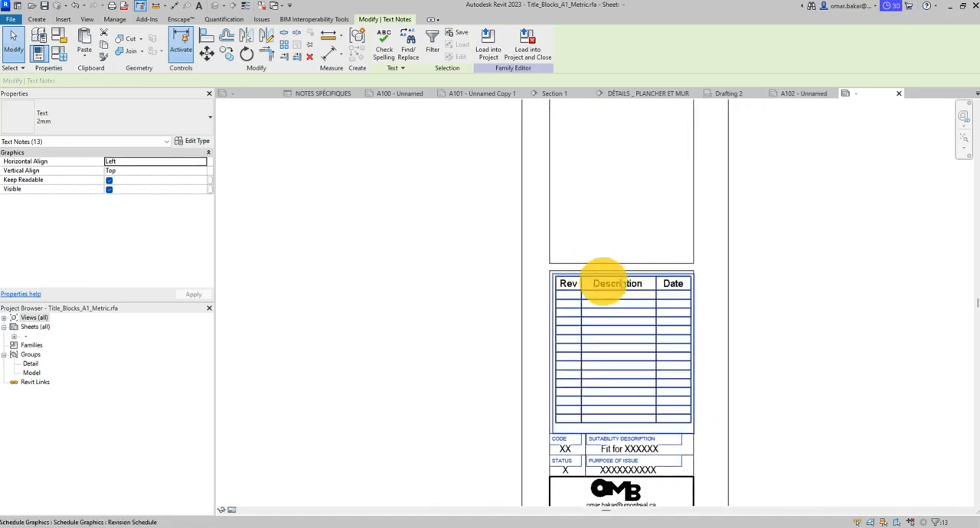
middle_drag(636, 154, 597, 186)
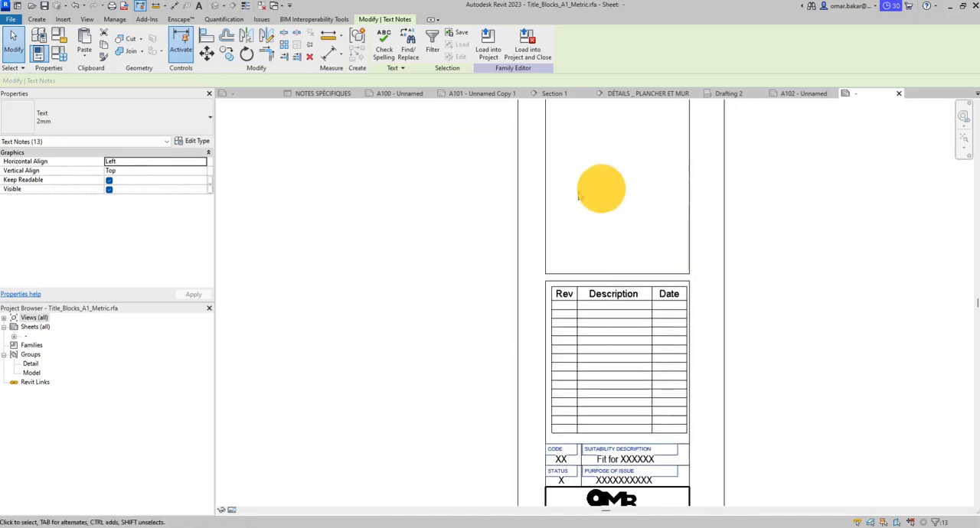
click(157, 114)
click(52, 168)
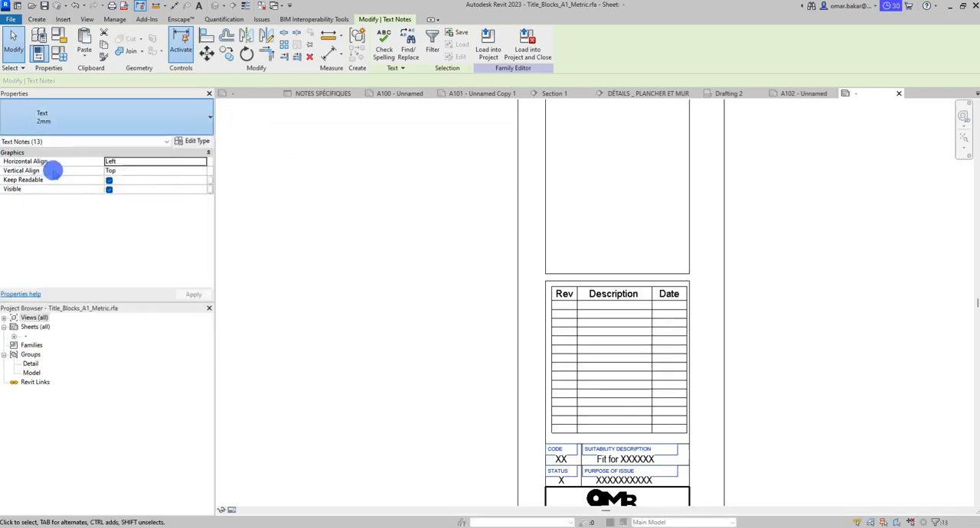
middle_drag(437, 339, 379, 107)
scroll(490, 291, up, 3)
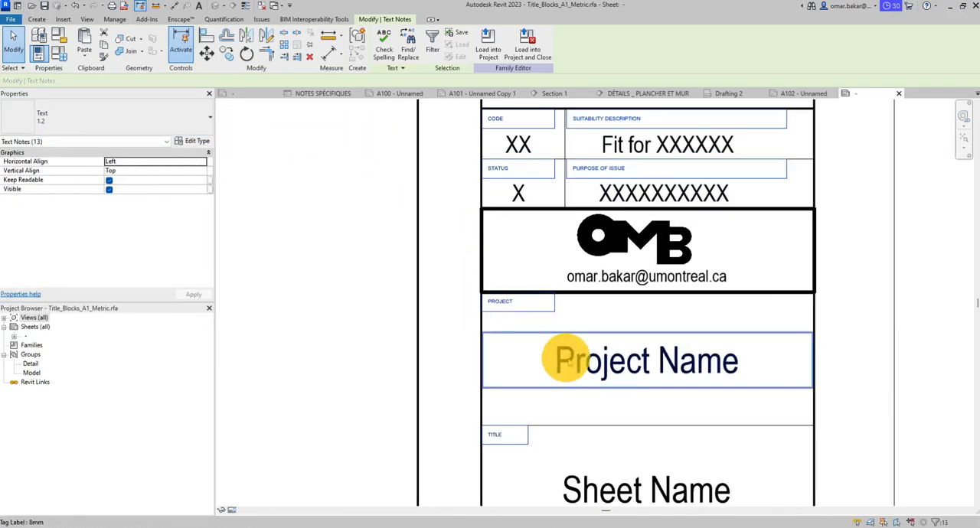
- Try the 2mm text type on the selected title block headings, restore the 1.2 type and clear the selection
click(145, 129)
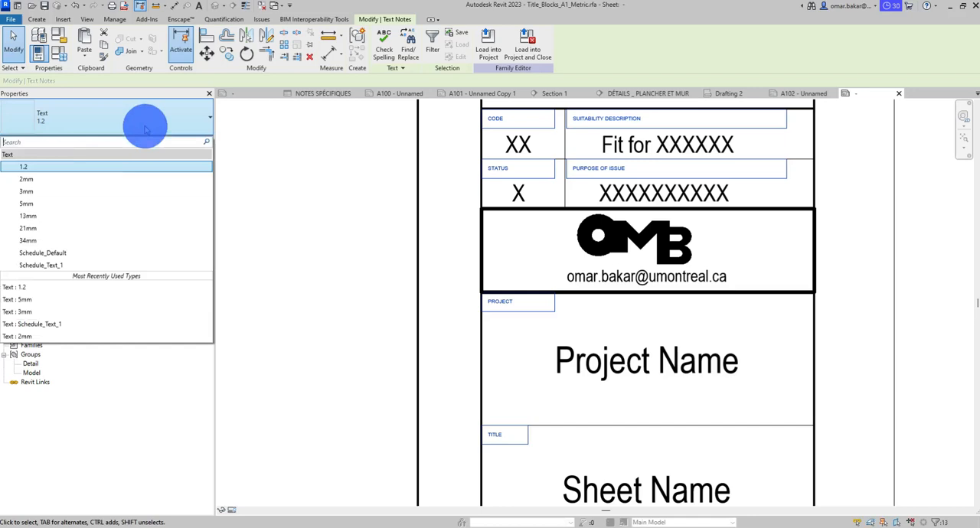
click(48, 179)
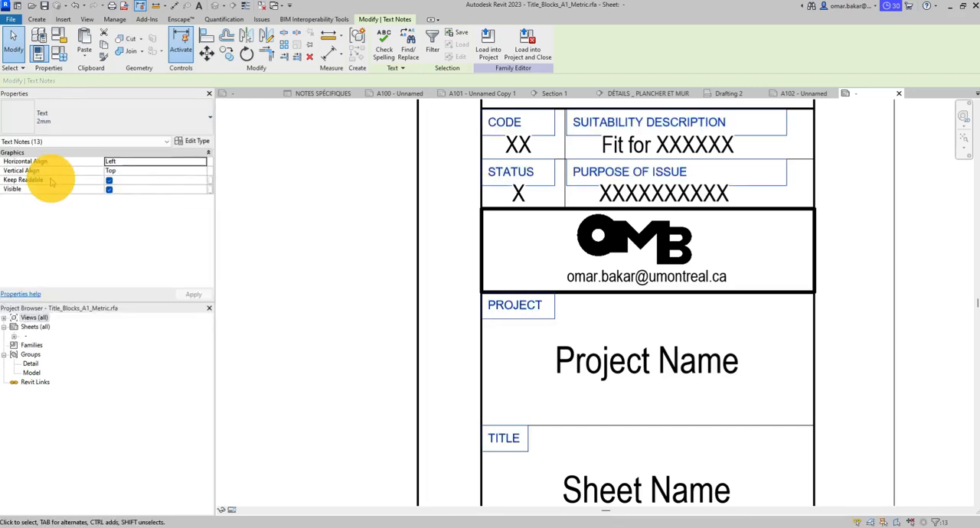
click(98, 111)
click(38, 166)
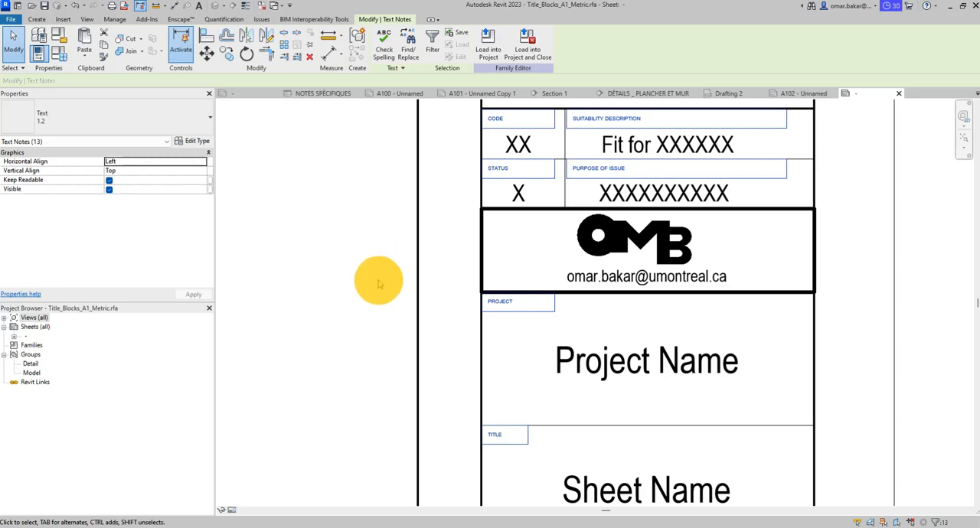
scroll(378, 284, down, 1)
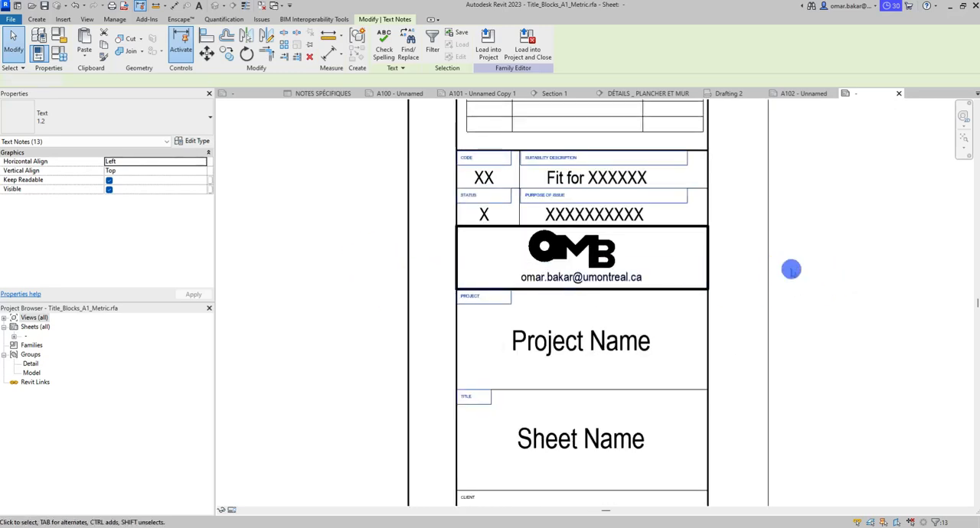
click(791, 271)
- Set the Distance format in the family's project units to Millimeters
scroll(791, 276, down, 1)
middle_drag(803, 304, 747, 114)
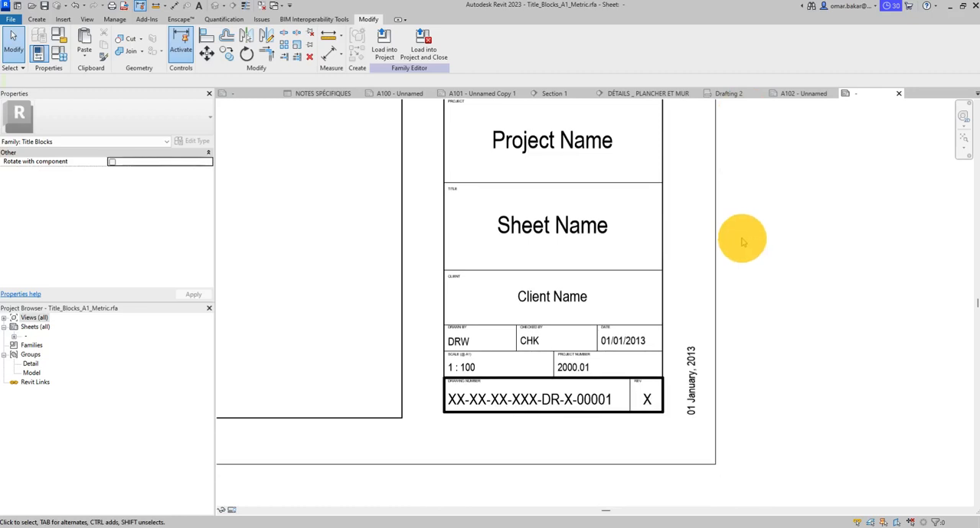
key(n)
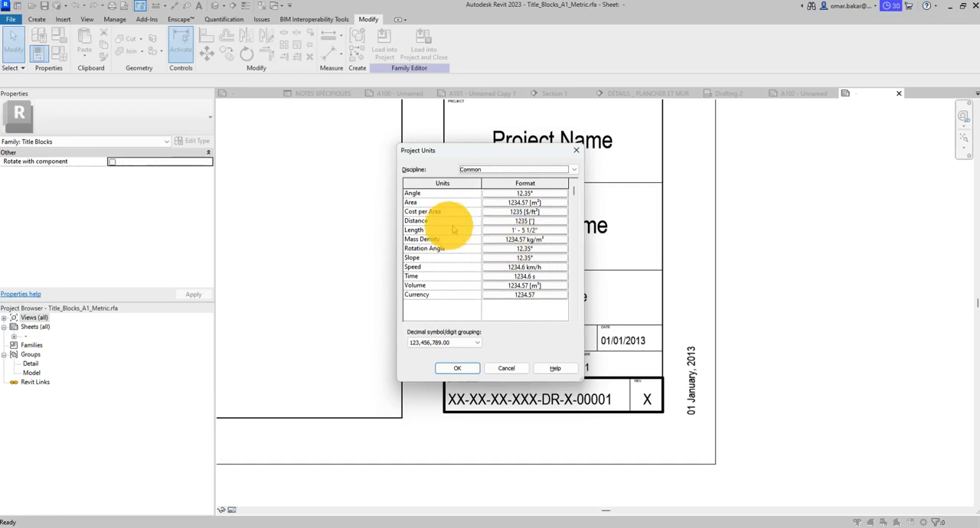
click(506, 220)
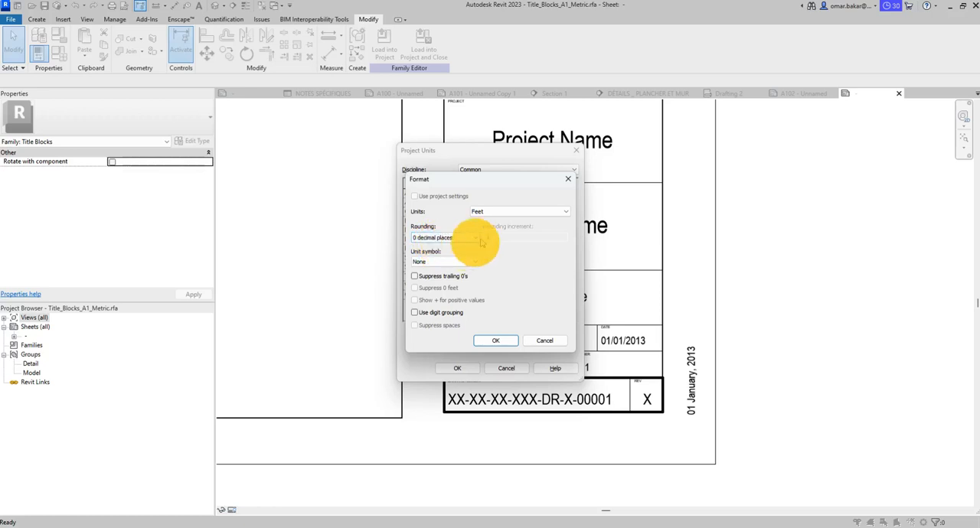
click(509, 211)
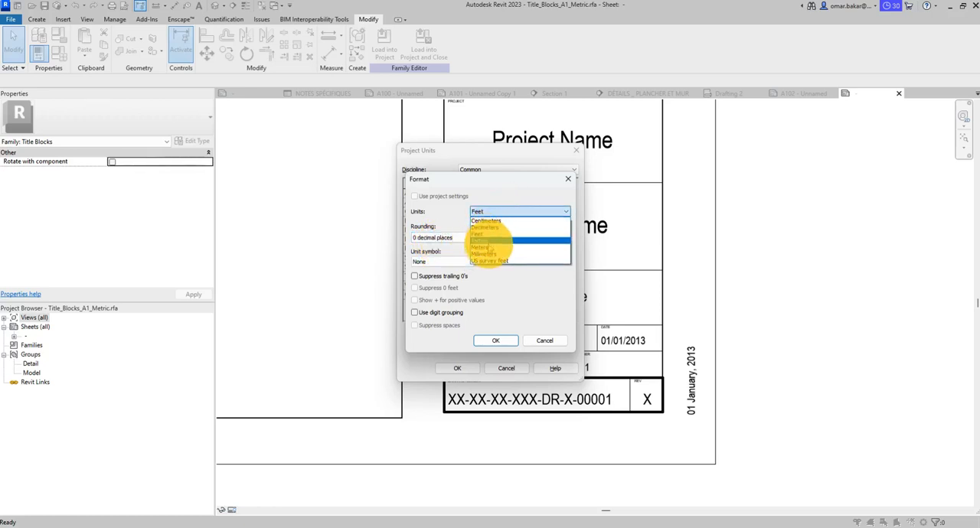
click(489, 255)
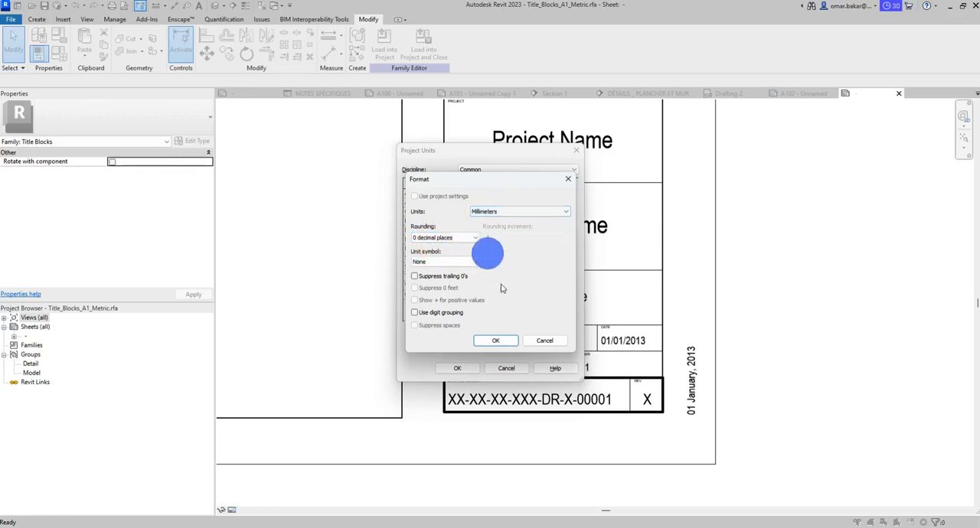
click(495, 341)
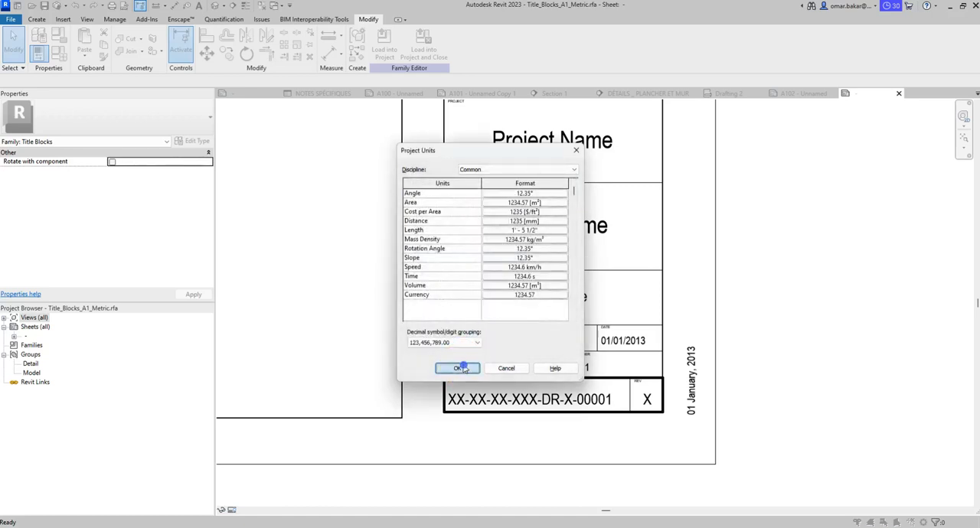
click(463, 368)
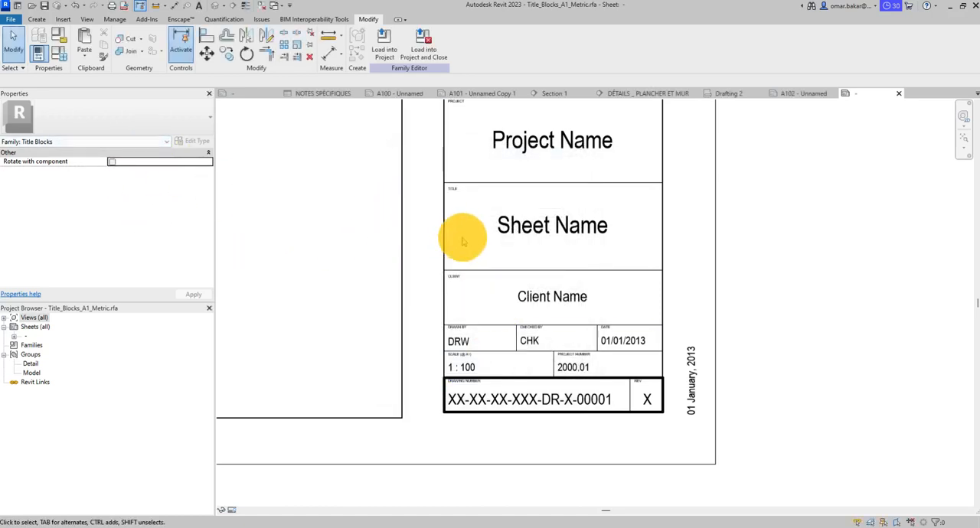
- Check the text size units in the type properties of the CLIENT heading, leaving the 1.2 type unmodified
click(453, 279)
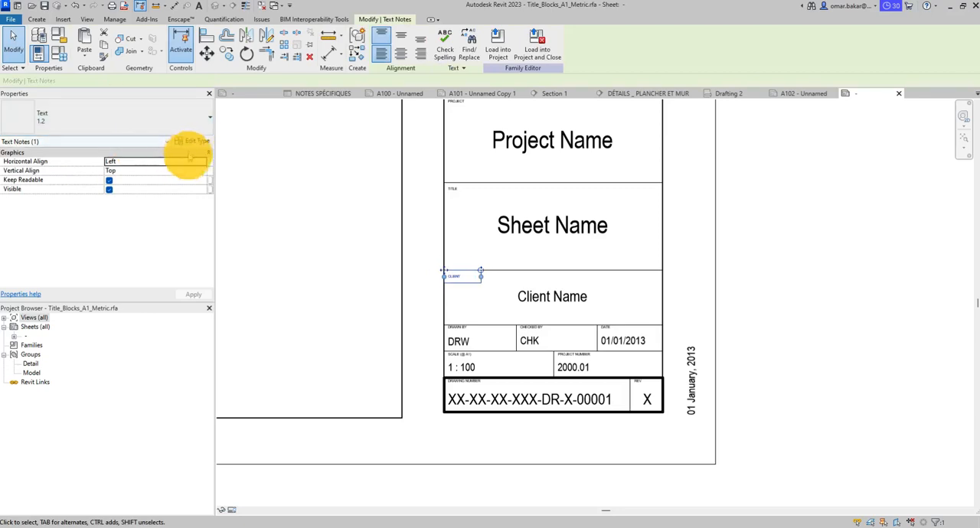
click(193, 142)
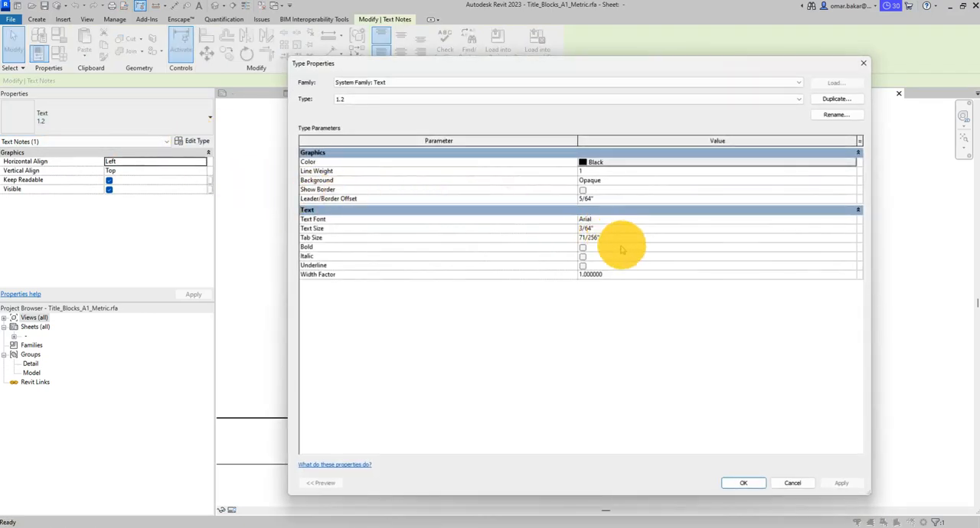
click(793, 483)
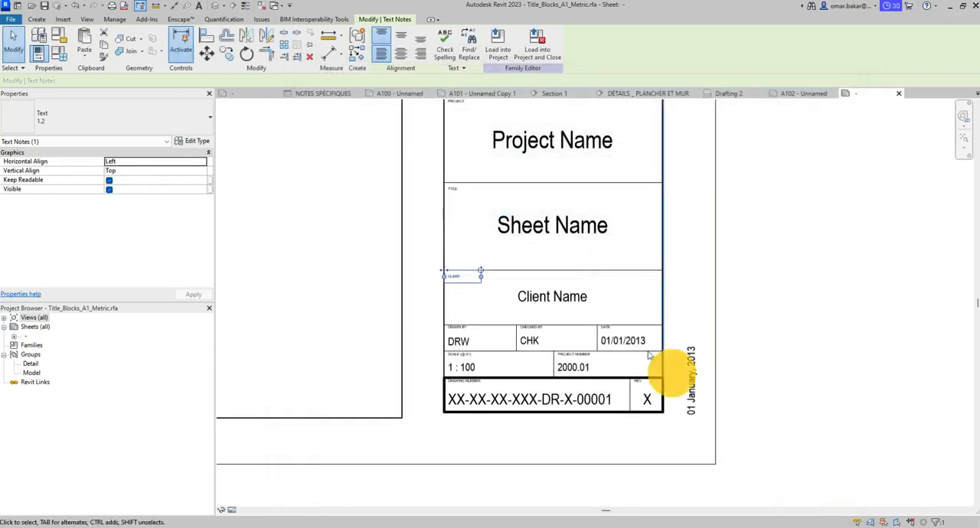
- Set the Length format in the family's project units to Millimeters and clear the selection
key(u)
key(n)
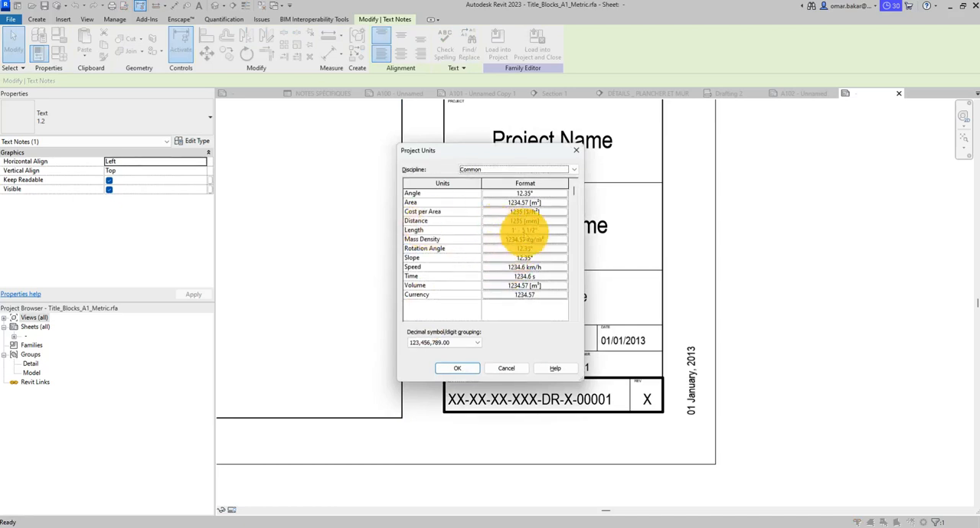
click(524, 230)
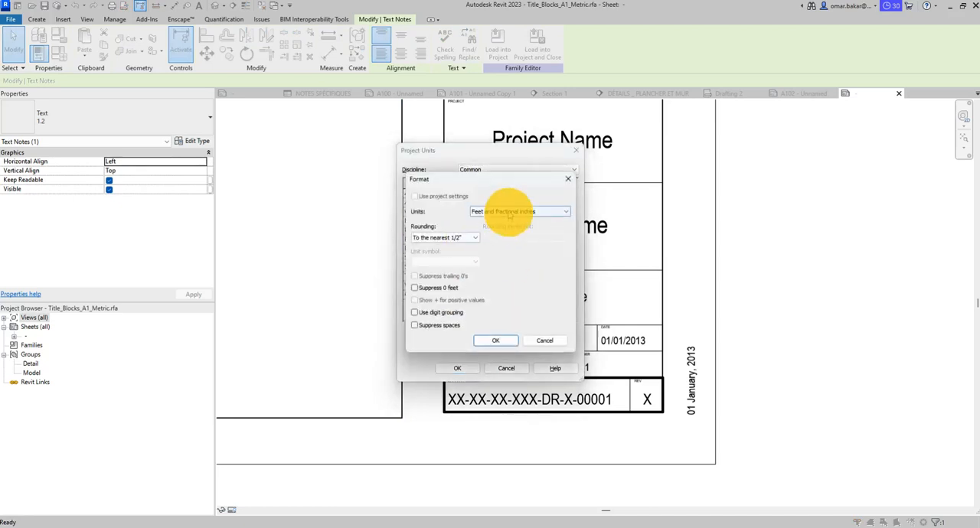
click(511, 212)
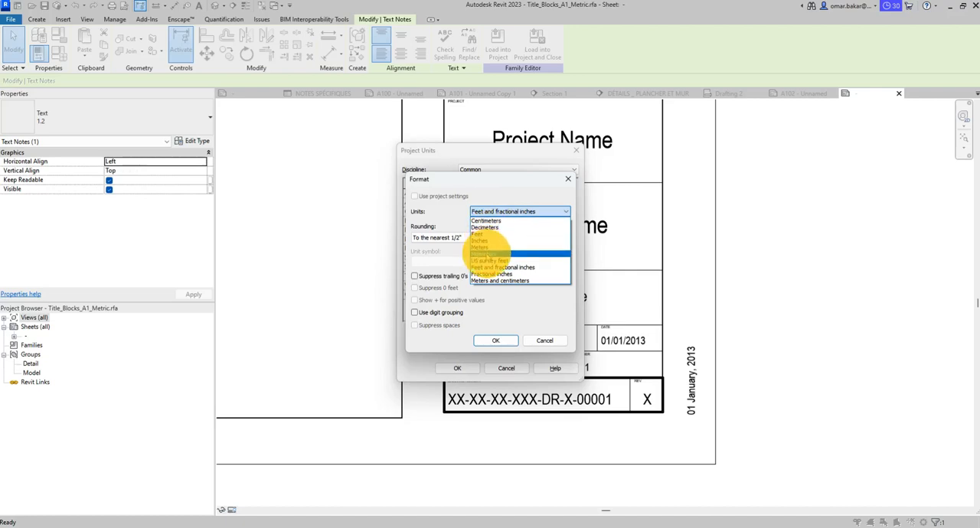
click(487, 253)
click(511, 342)
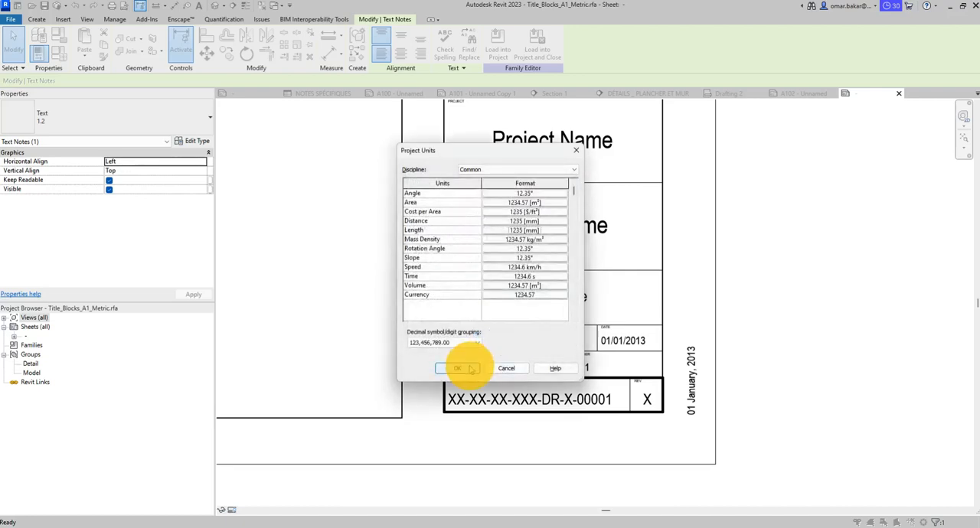
click(469, 368)
click(240, 237)
- Set the text size of the CLIENT heading's 1.2 type to 1.25 mm and clear the selection
click(453, 278)
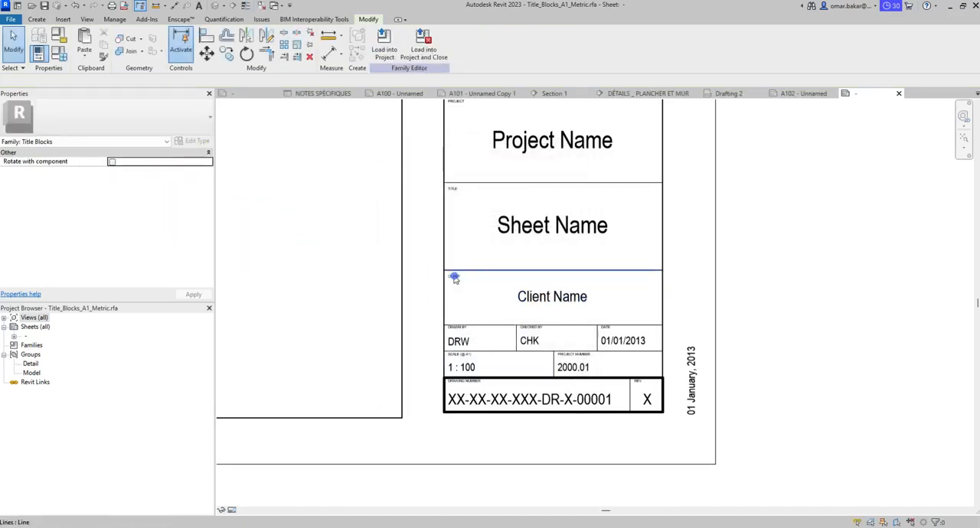
click(455, 279)
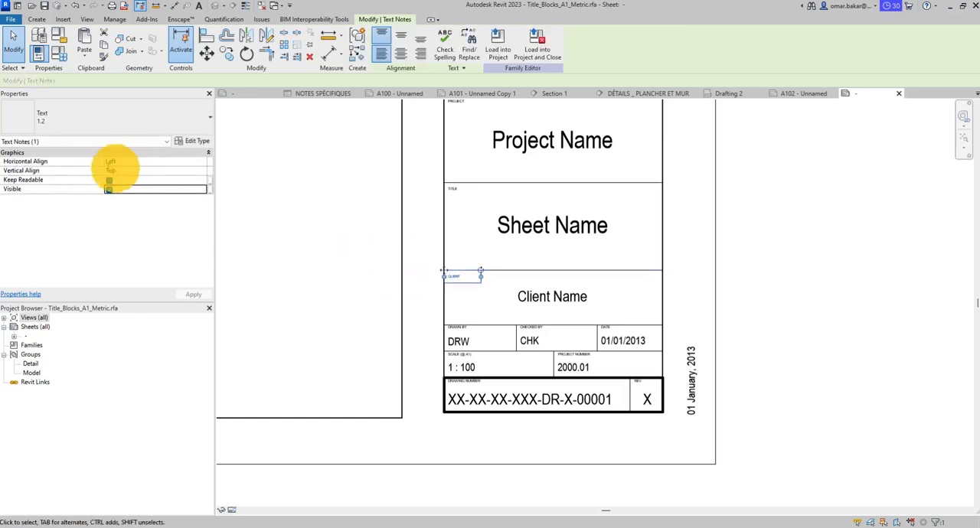
click(196, 143)
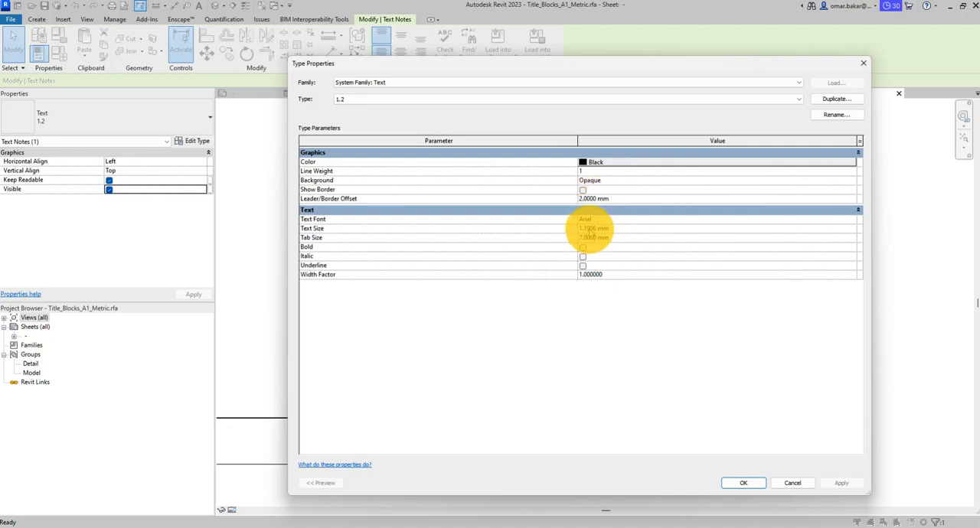
drag(597, 228, 561, 228)
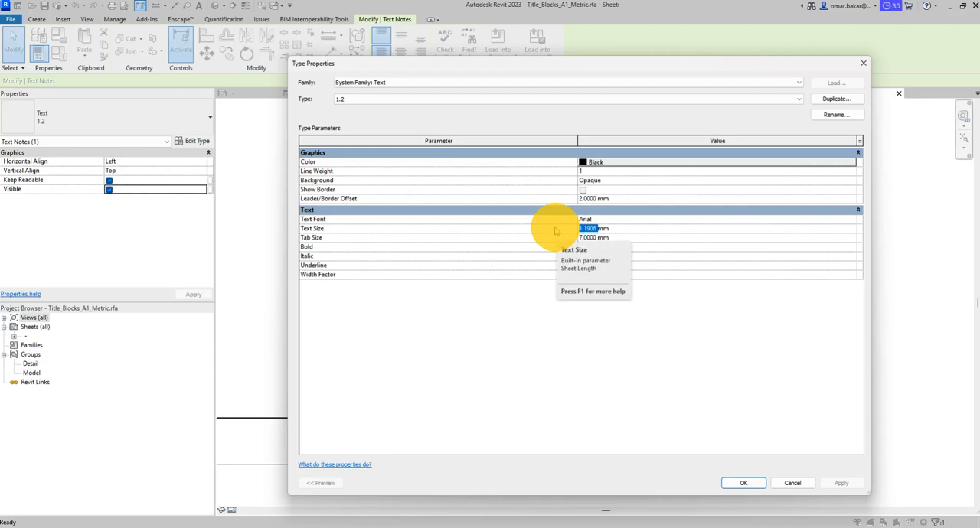
text(1)
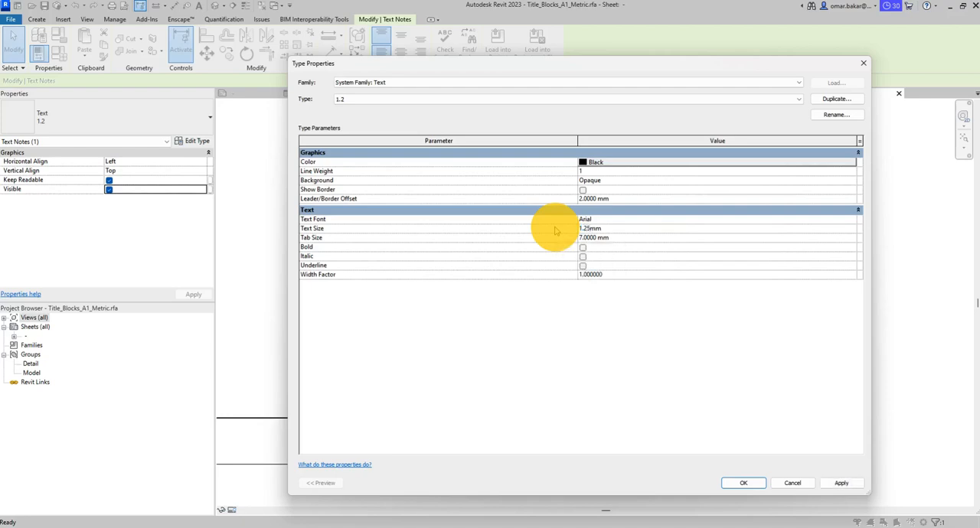
click(743, 483)
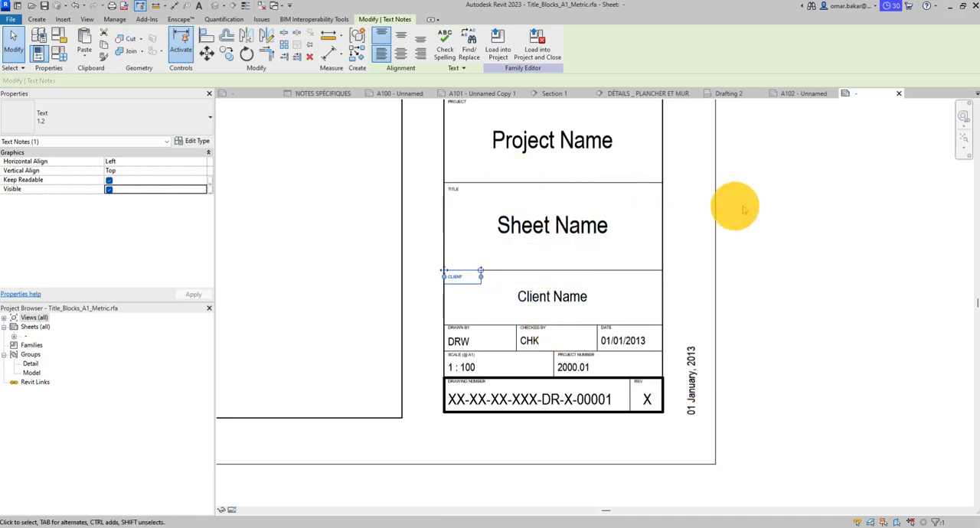
click(696, 208)
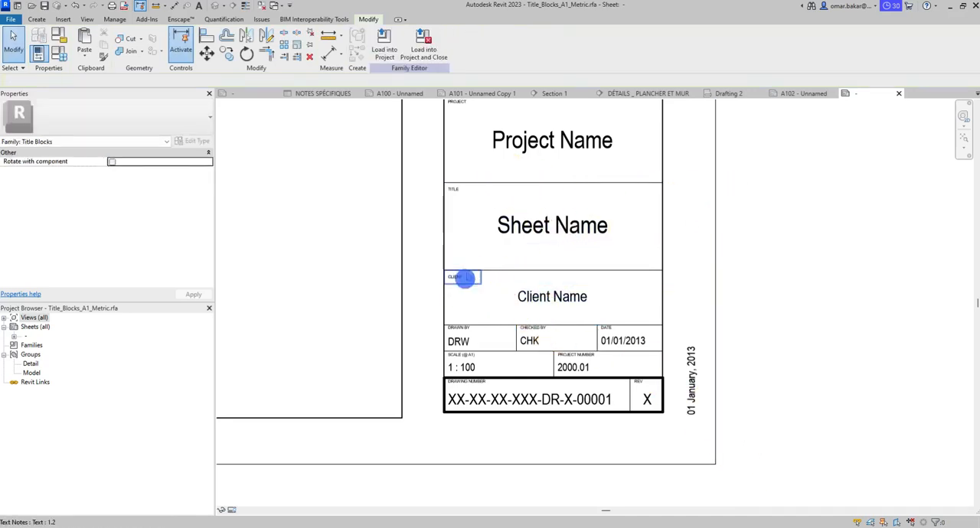
click(464, 278)
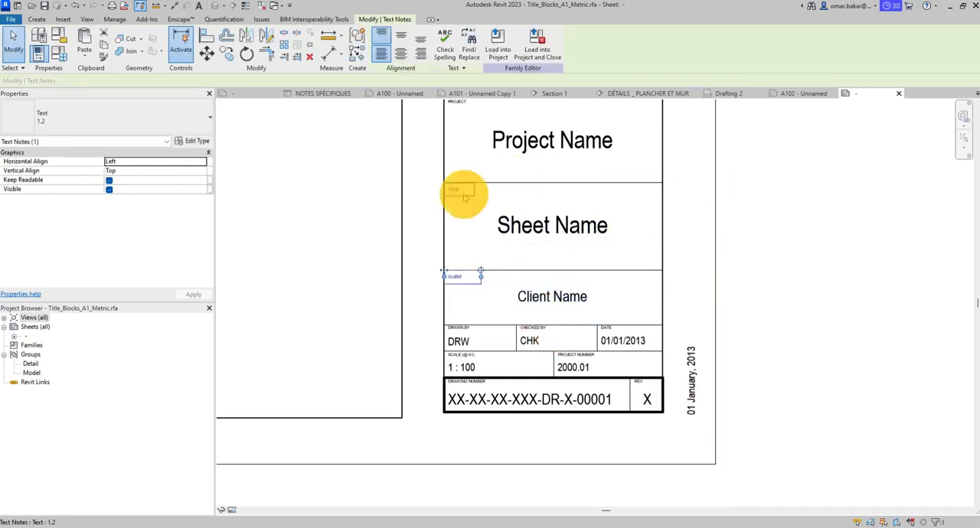
click(866, 268)
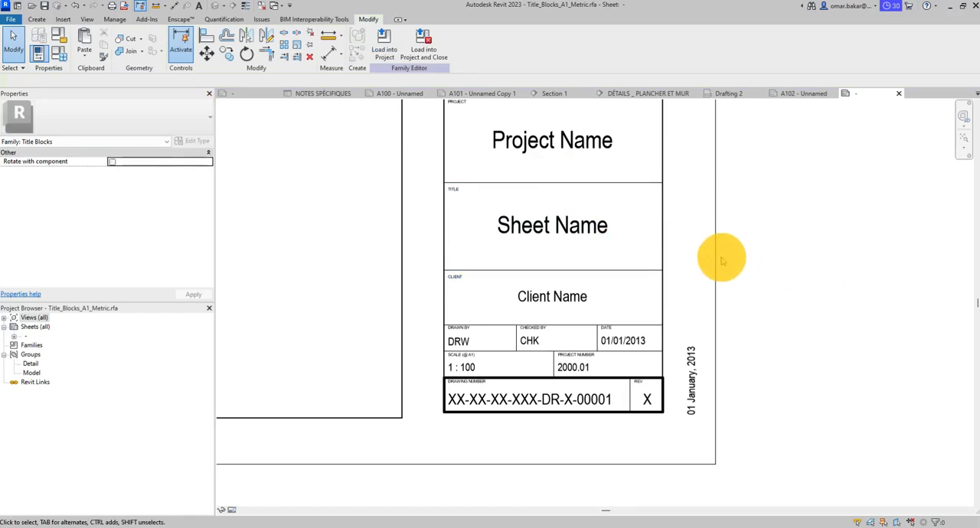
- Set the text size of the TITLE heading's 1.2 type to 1.75 mm and clear the selection
scroll(612, 260, down, 4)
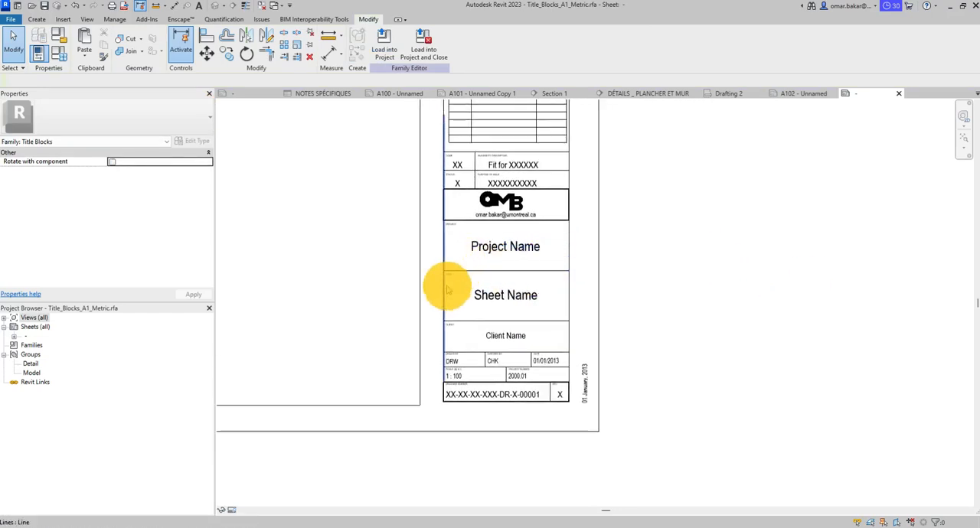
scroll(450, 281, up, 3)
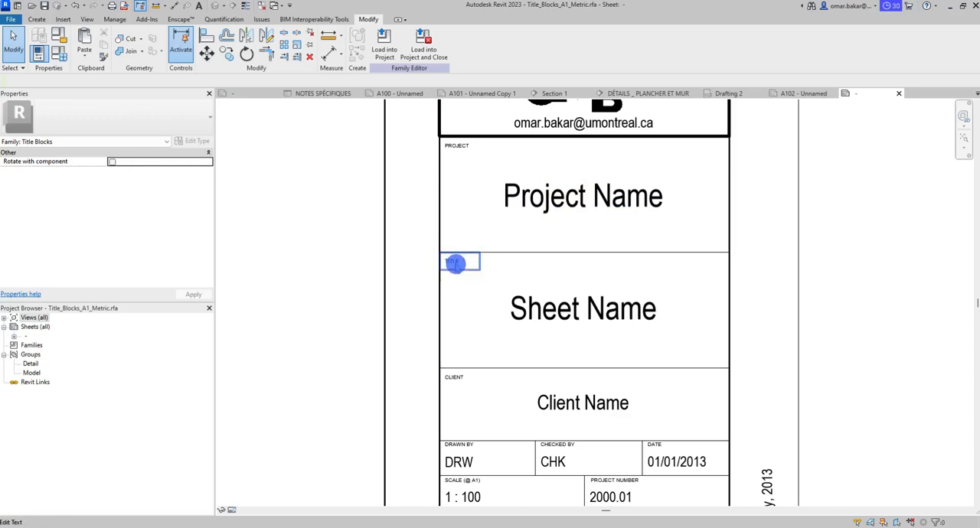
click(455, 263)
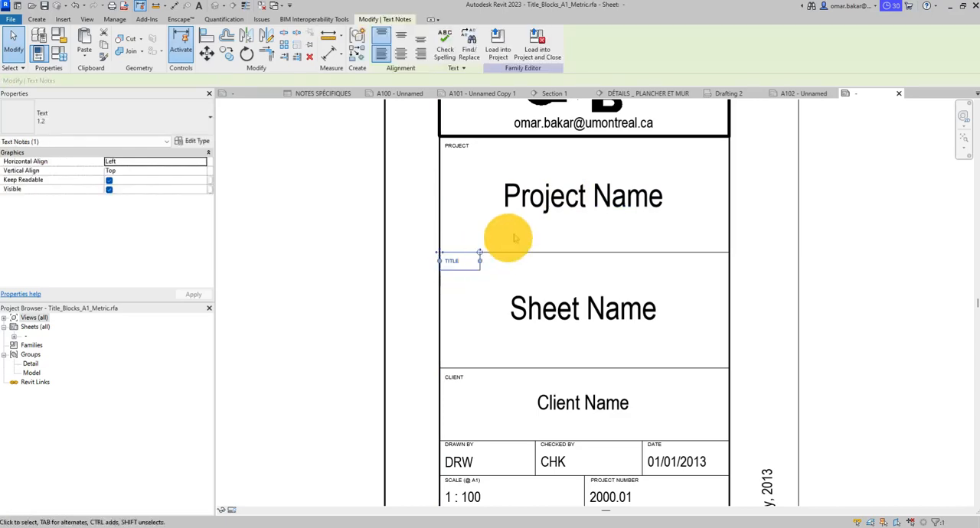
click(198, 142)
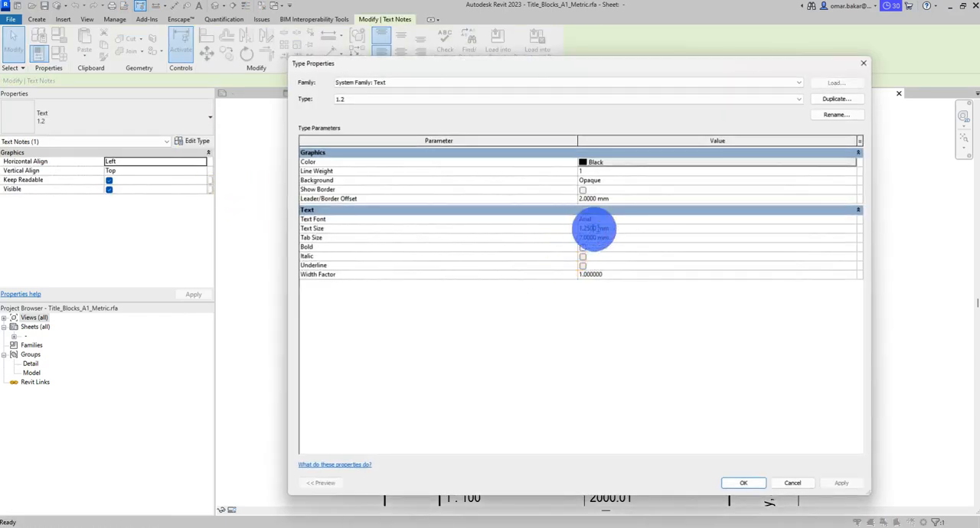
click(594, 228)
text(1.)
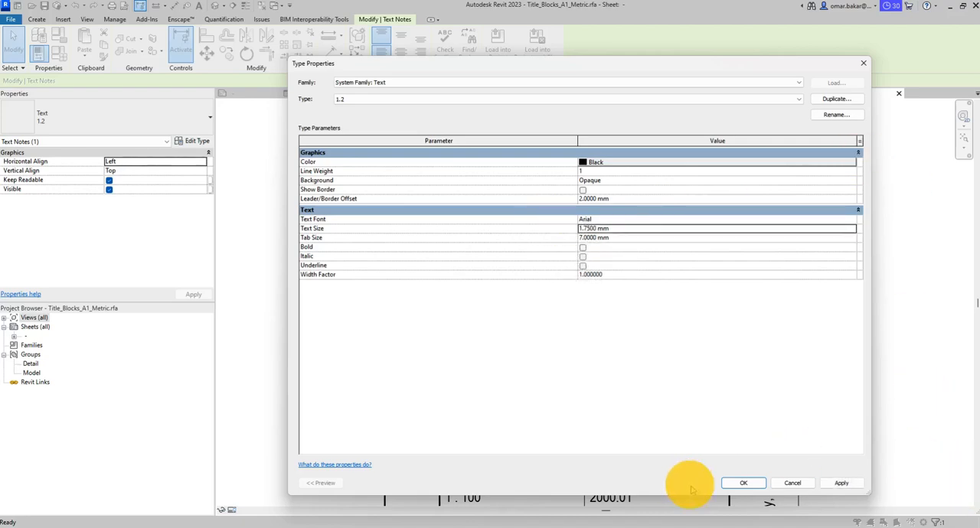
click(743, 483)
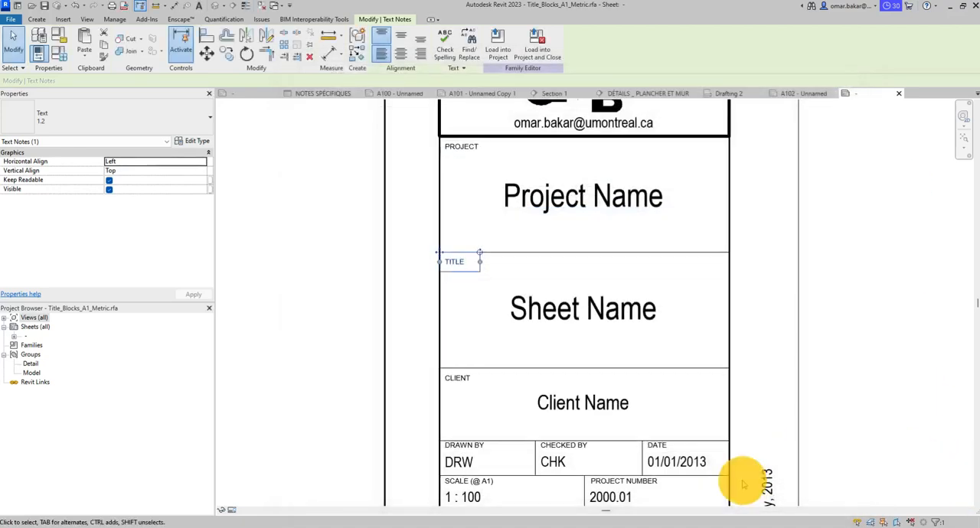
click(835, 274)
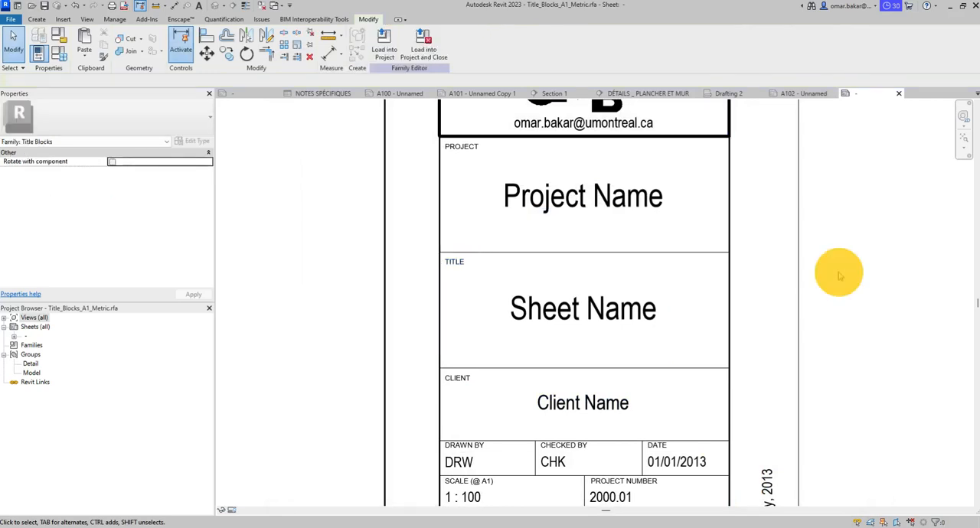
middle_drag(628, 350, 632, 329)
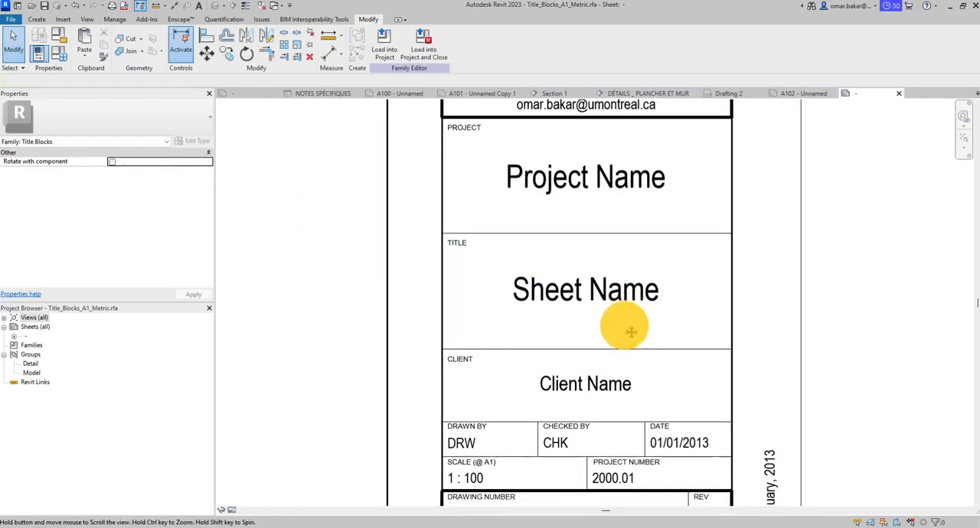
- Switch the Project Name and Sheet Name labels to the 5mm tag label type and clear the selection
click(593, 184)
click(120, 113)
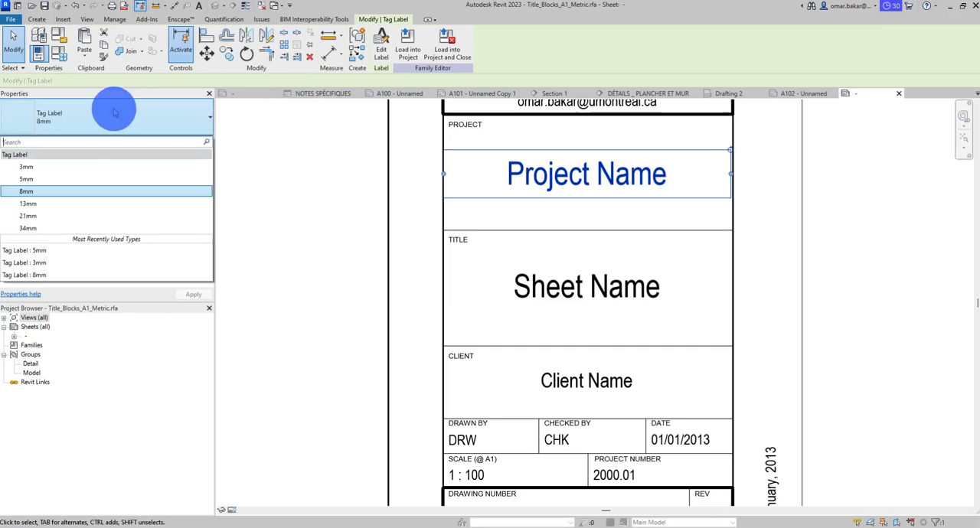
click(44, 181)
click(597, 296)
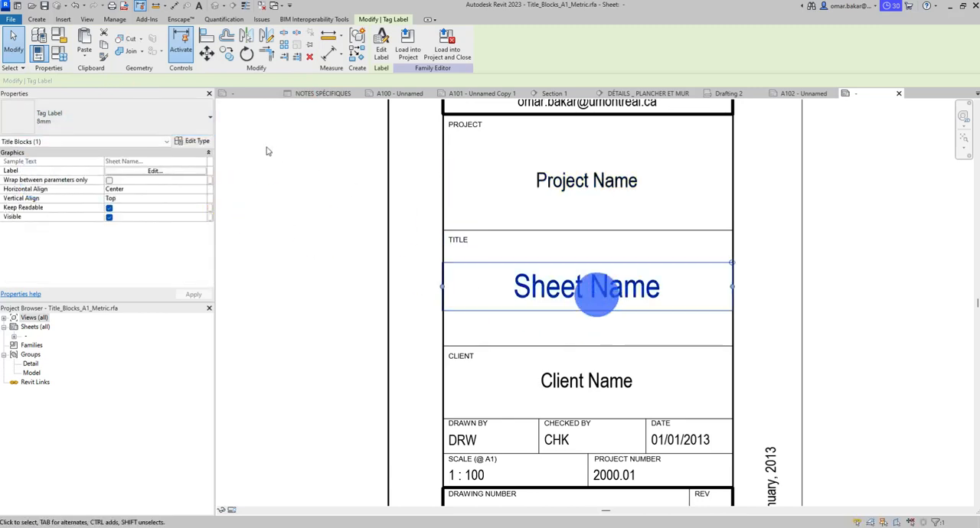
click(120, 115)
click(46, 181)
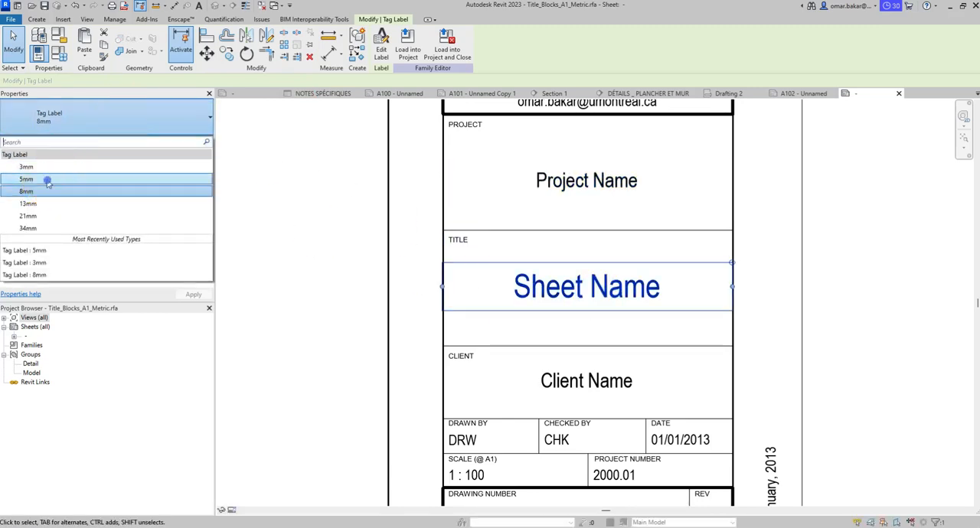
click(609, 378)
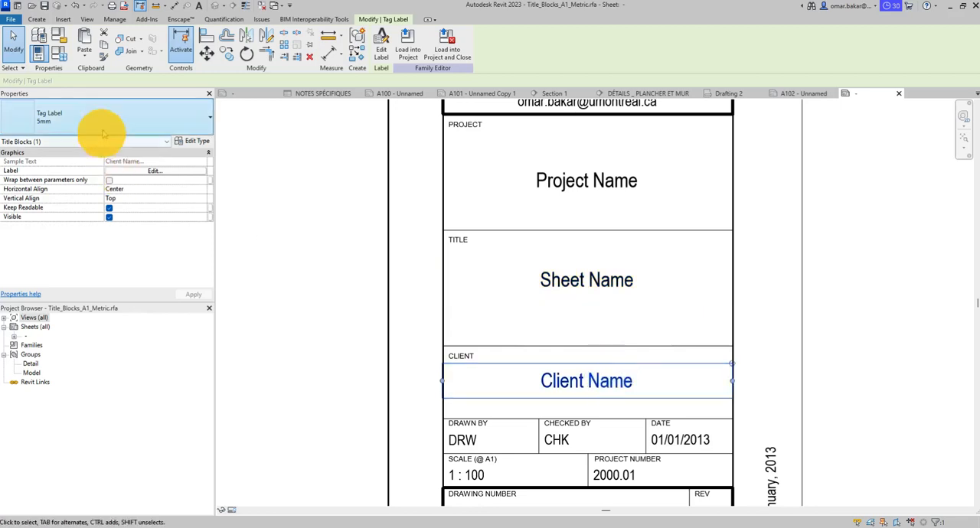
click(834, 342)
- Set the text size of the DRAWN BY value label's 3mm type to 2.5 mm and clear the selection
middle_drag(760, 339, 702, 183)
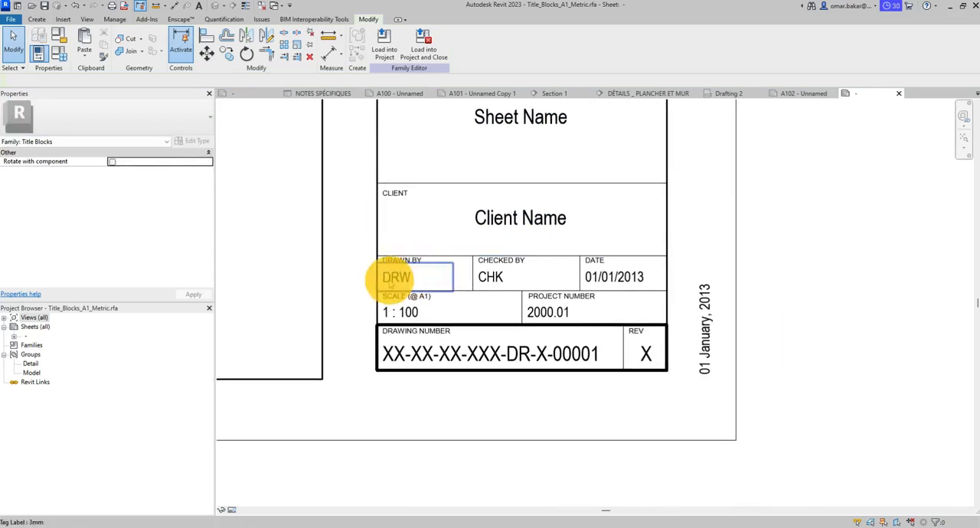
click(396, 277)
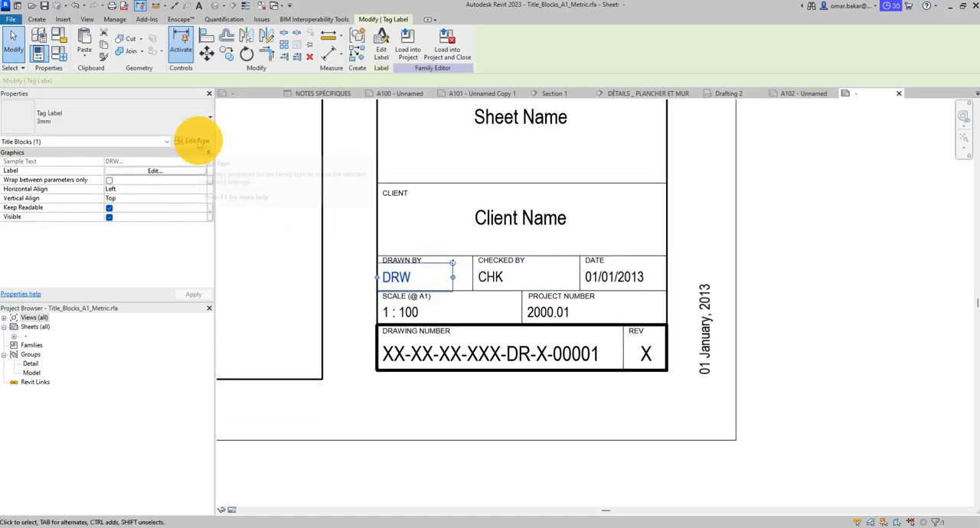
click(196, 141)
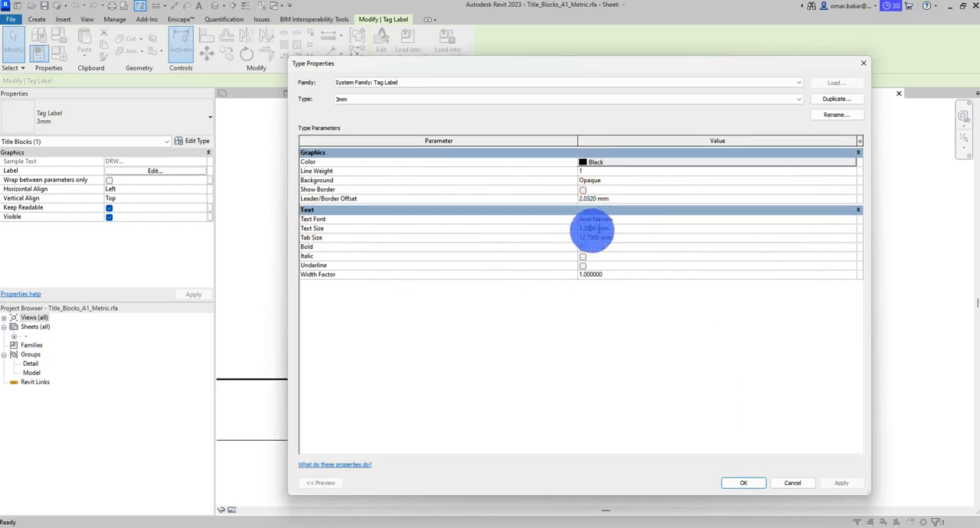
double_click(595, 228)
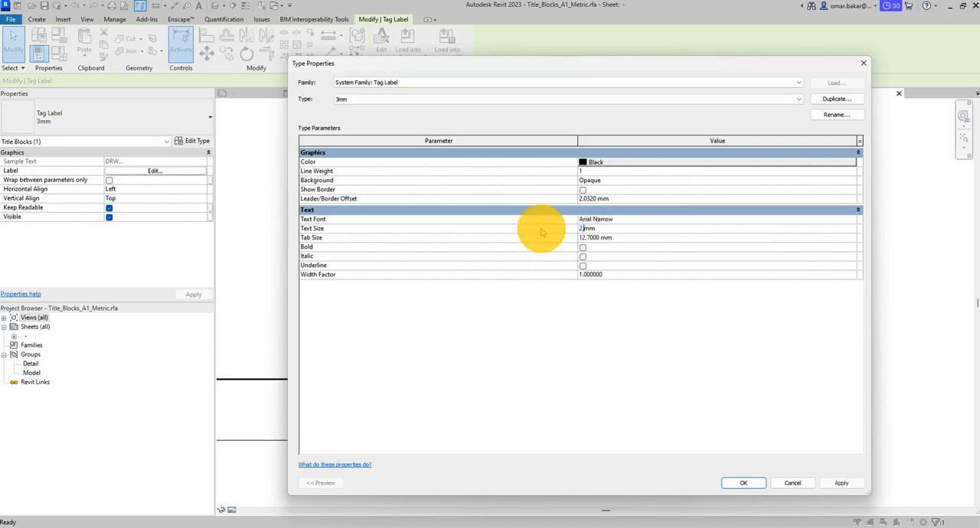
click(754, 483)
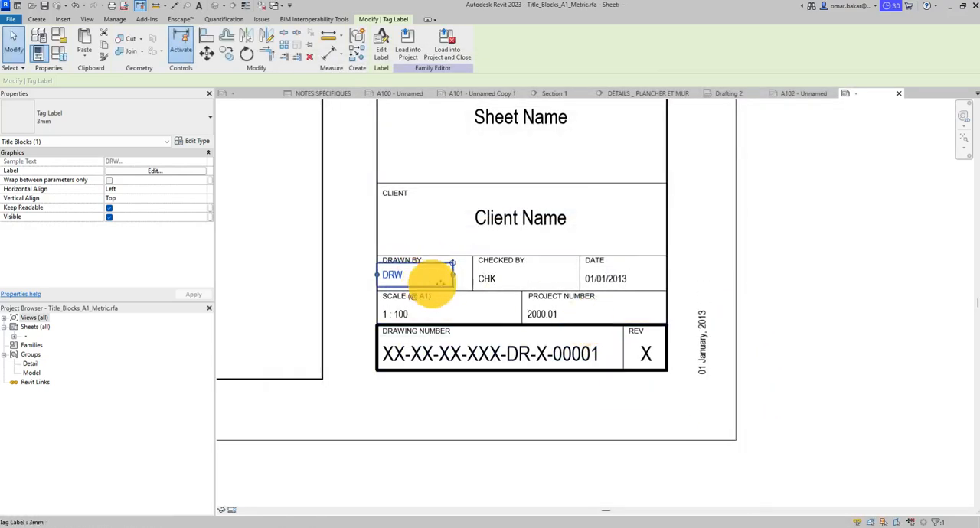
click(756, 293)
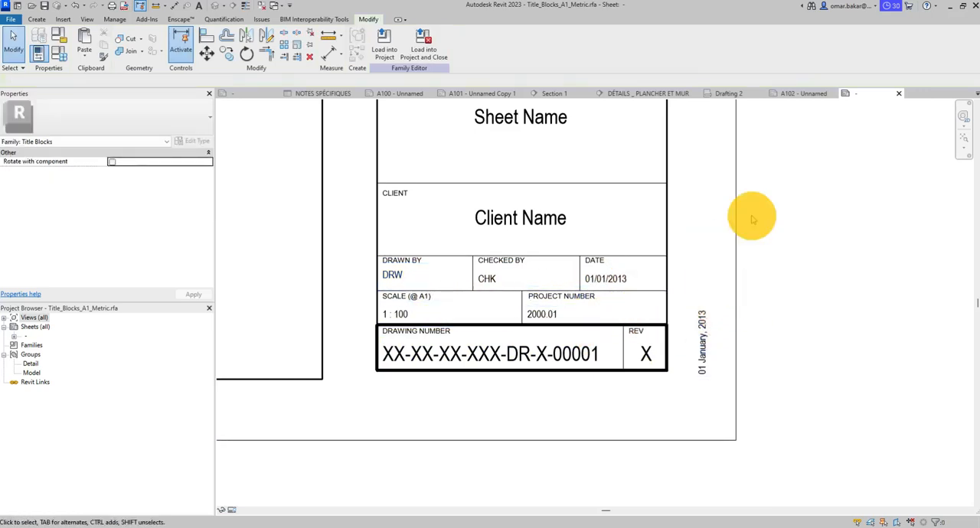
- Switch the drawing number value label to the 3mm tag label type and clear the selection
scroll(748, 216, down, 2)
click(570, 335)
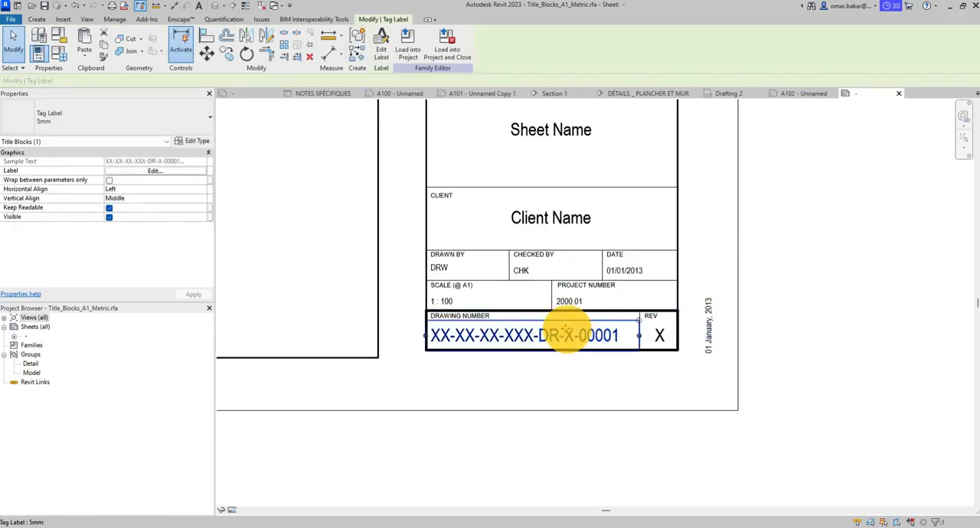
click(185, 132)
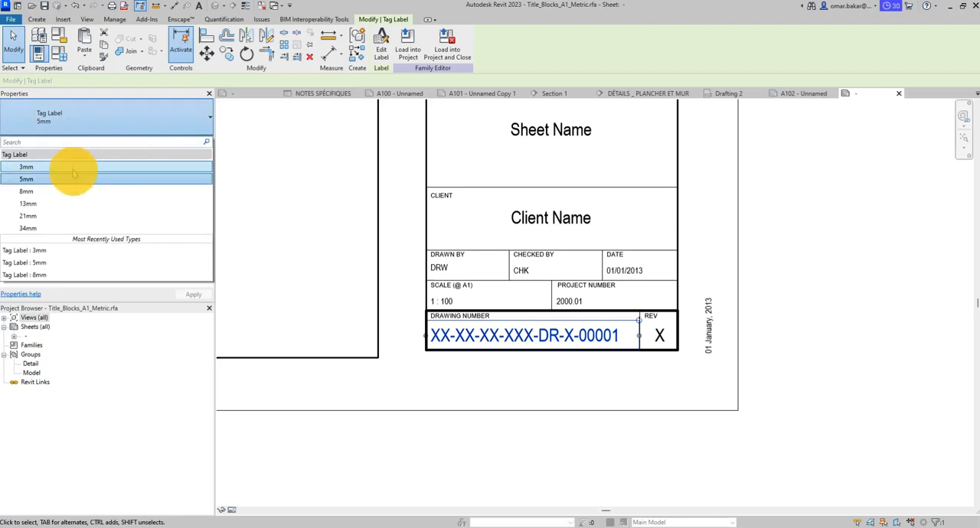
click(73, 164)
click(843, 278)
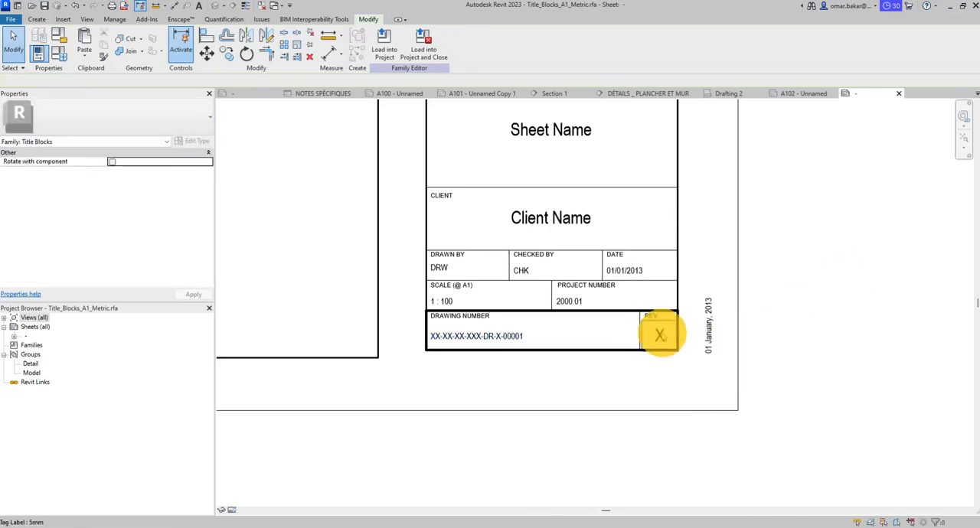
- Switch the value labels under CODE, SUITABILITY DESCRIPTION, STATUS and PURPOSE OF ISSUE to the 3mm tag label type
scroll(746, 196, down, 2)
middle_drag(756, 228, 701, 362)
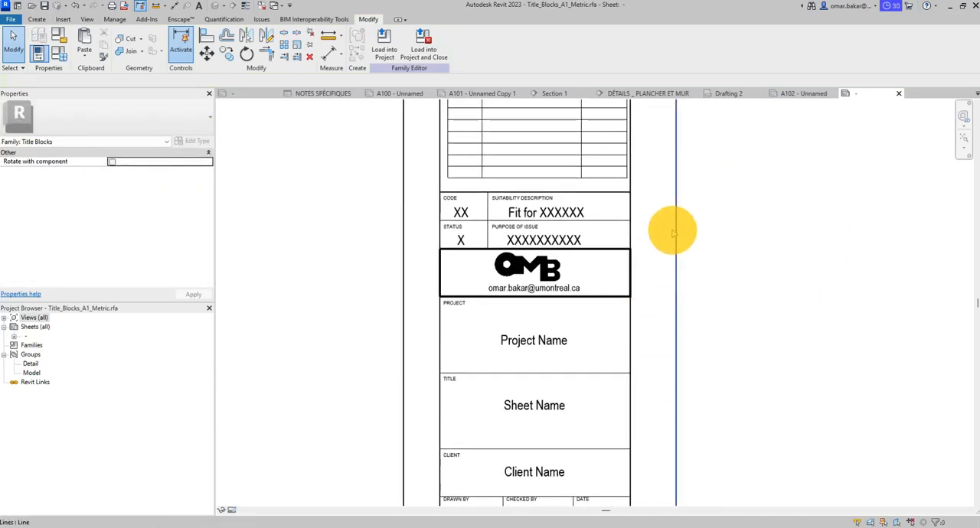
click(466, 213)
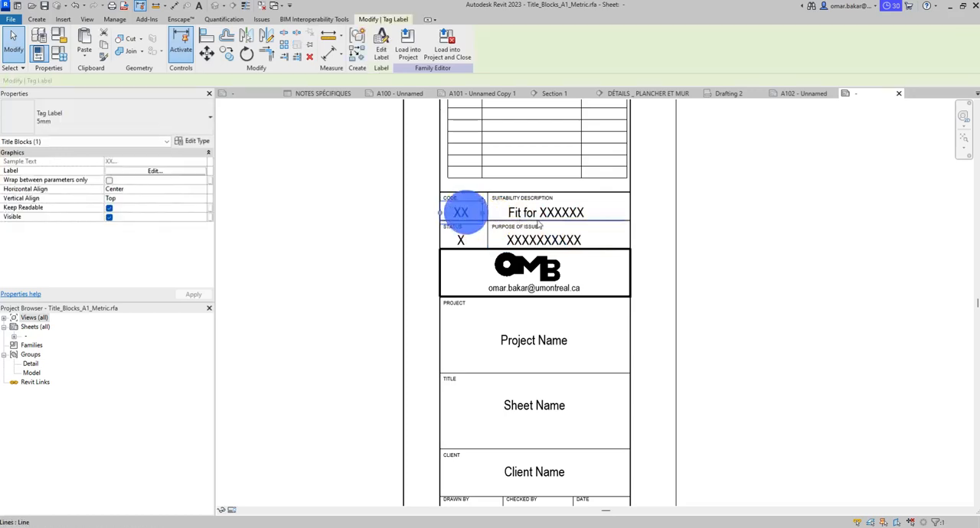
ctrl+click(542, 213)
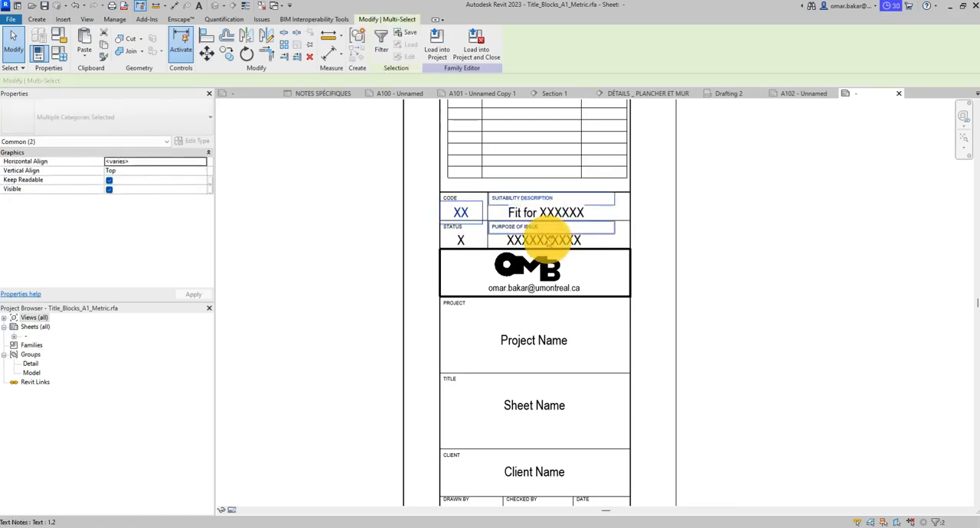
scroll(524, 240, up, 2)
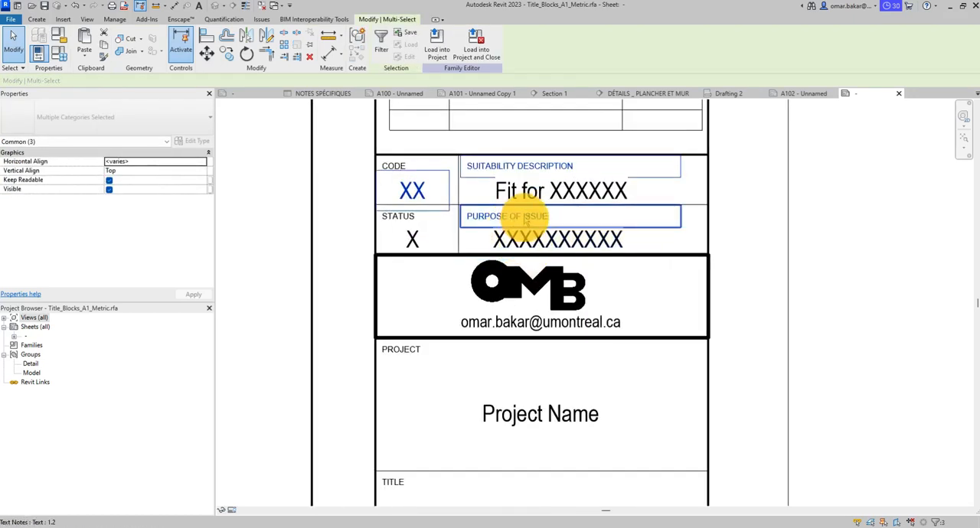
shift+click(526, 219)
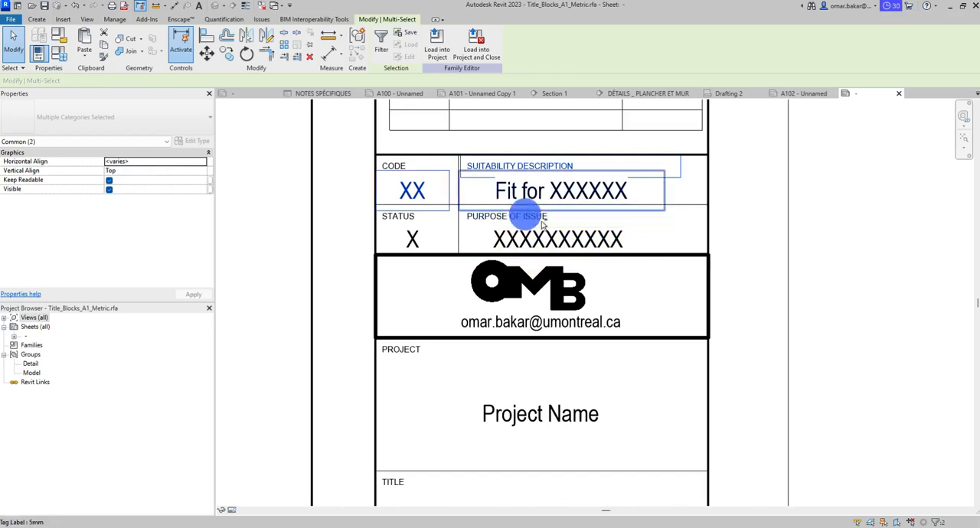
click(613, 191)
ctrl+click(618, 237)
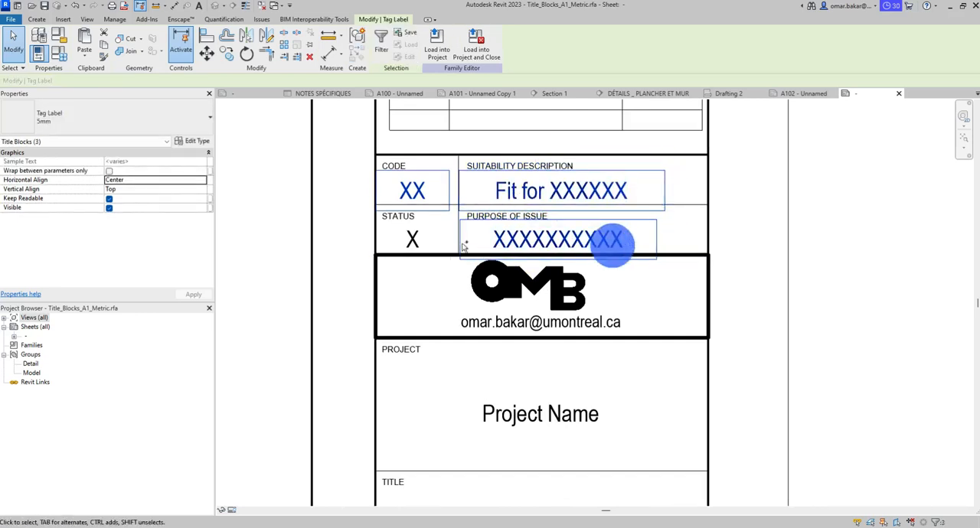
ctrl+click(417, 244)
click(120, 120)
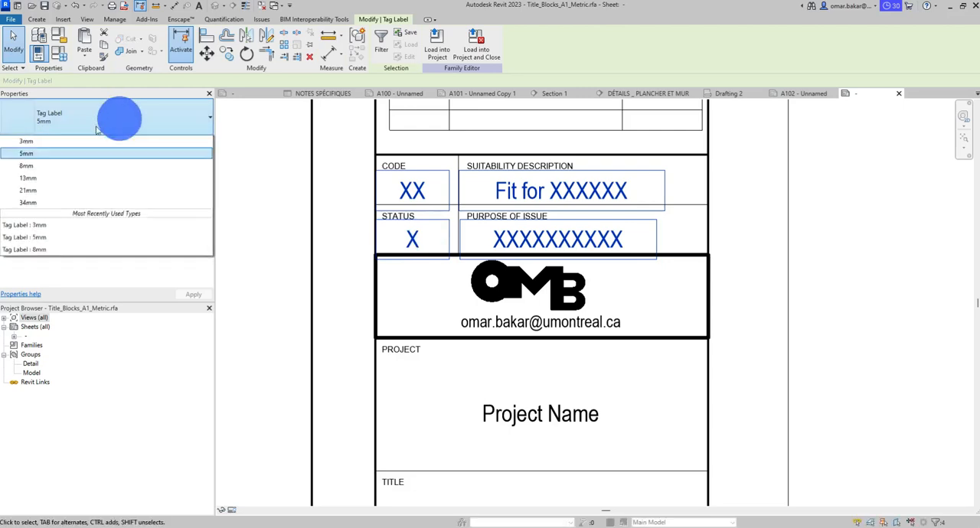
click(48, 168)
click(831, 259)
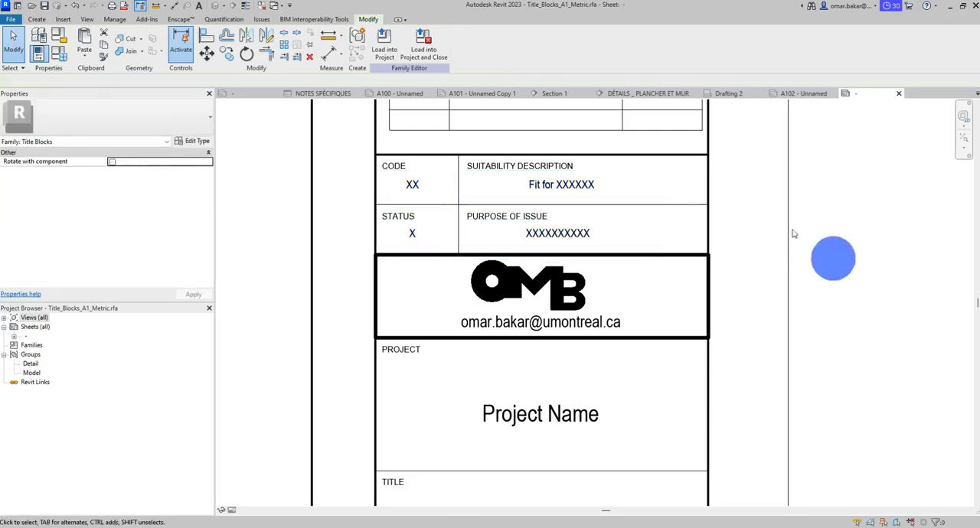
- Open the Revision Schedule from the revision table above the code and status cells, check its columns, and close it
scroll(803, 237, down, 2)
middle_drag(783, 219, 664, 426)
middle_drag(666, 268, 665, 422)
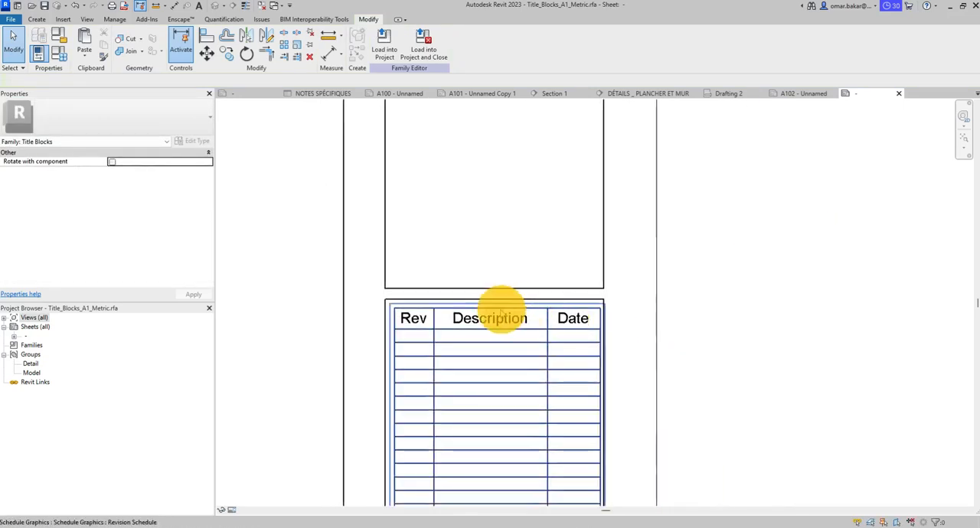
click(483, 320)
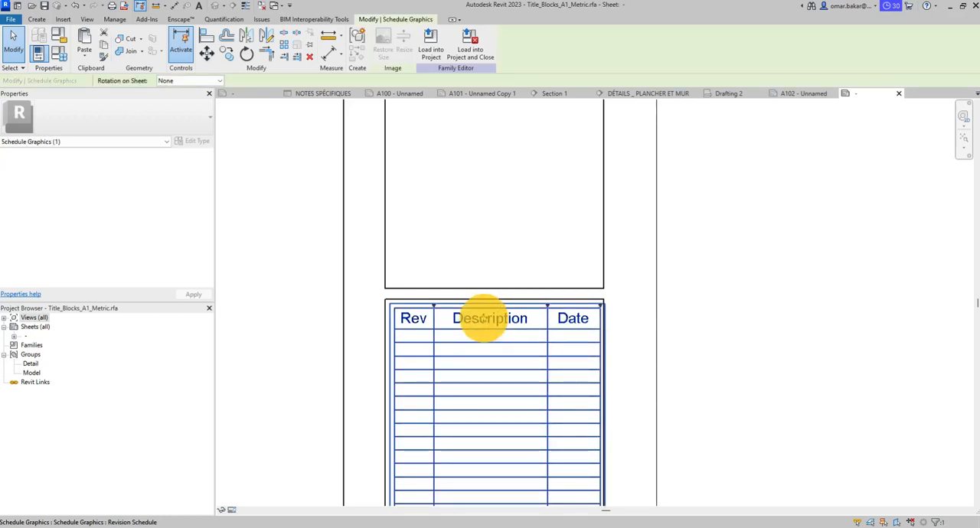
double_click(484, 320)
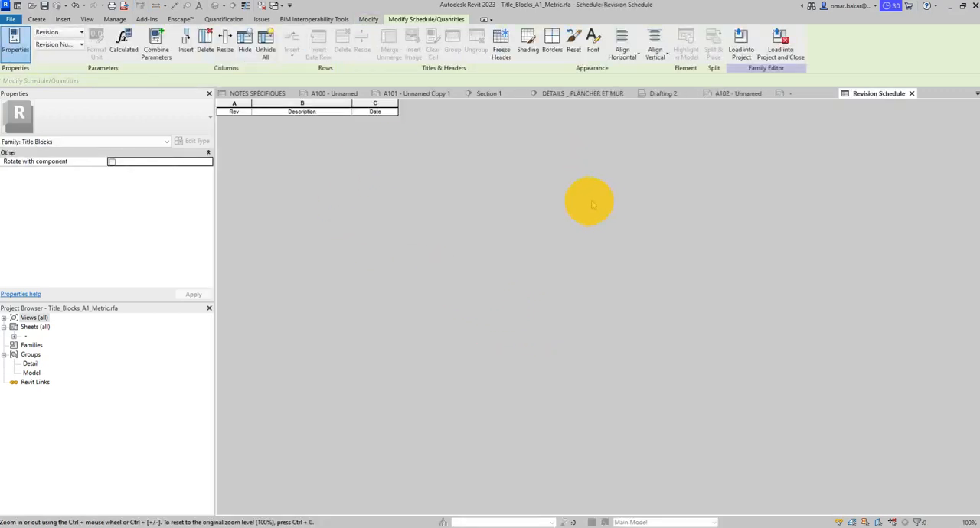
click(912, 93)
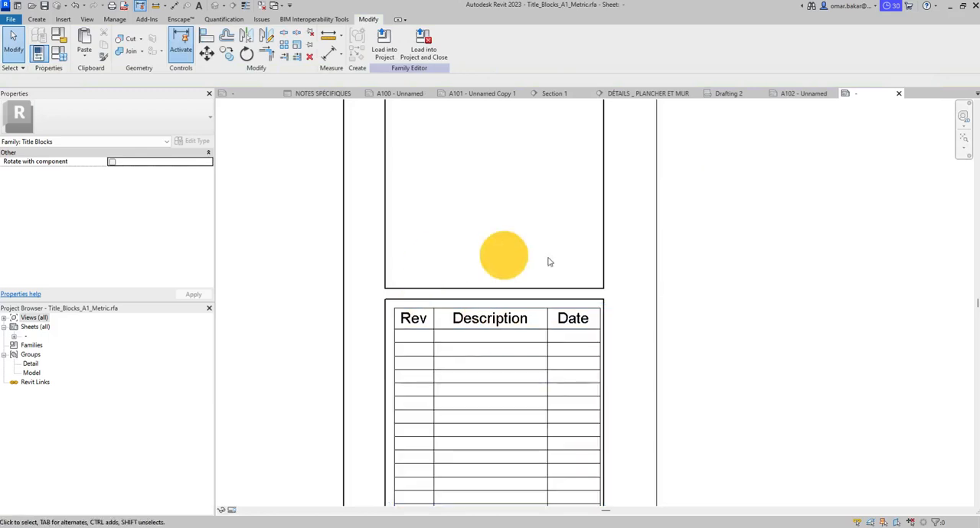
- Examine the title block's resized labels and overall layout against the sheet border
scroll(658, 301, down, 3)
middle_drag(660, 301, 639, 206)
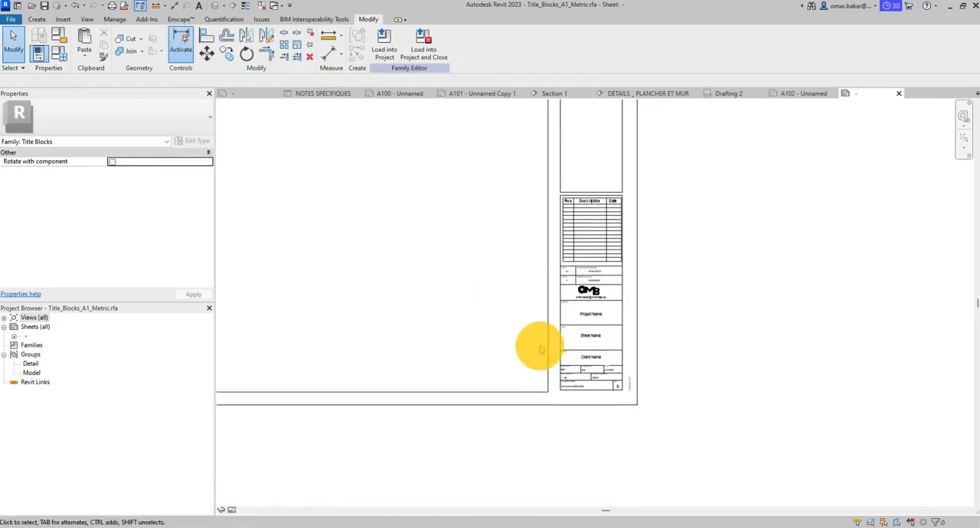
scroll(542, 349, up, 2)
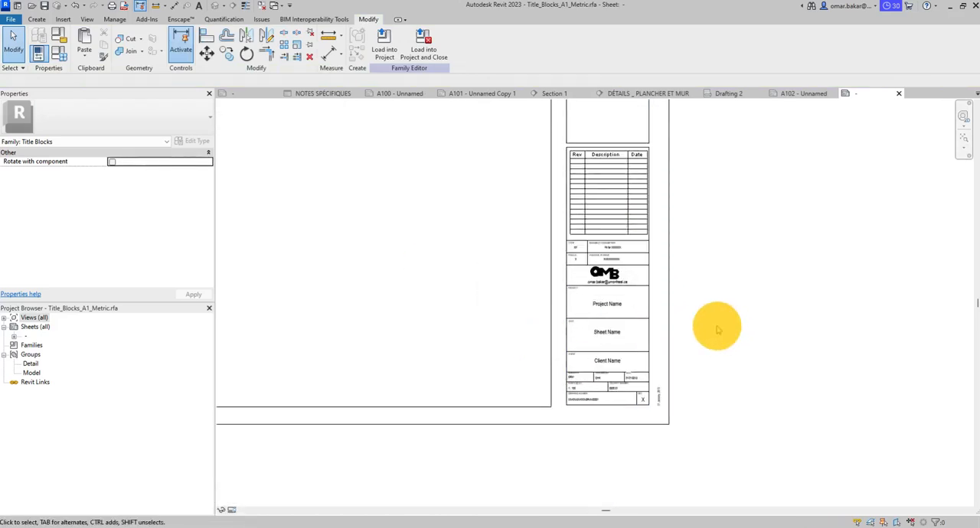
scroll(632, 364, up, 2)
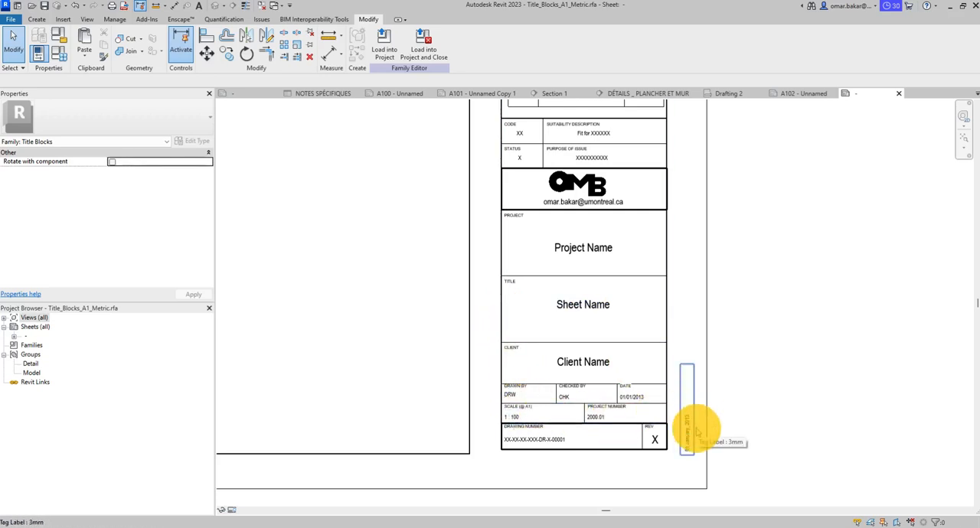
middle_drag(612, 330, 731, 385)
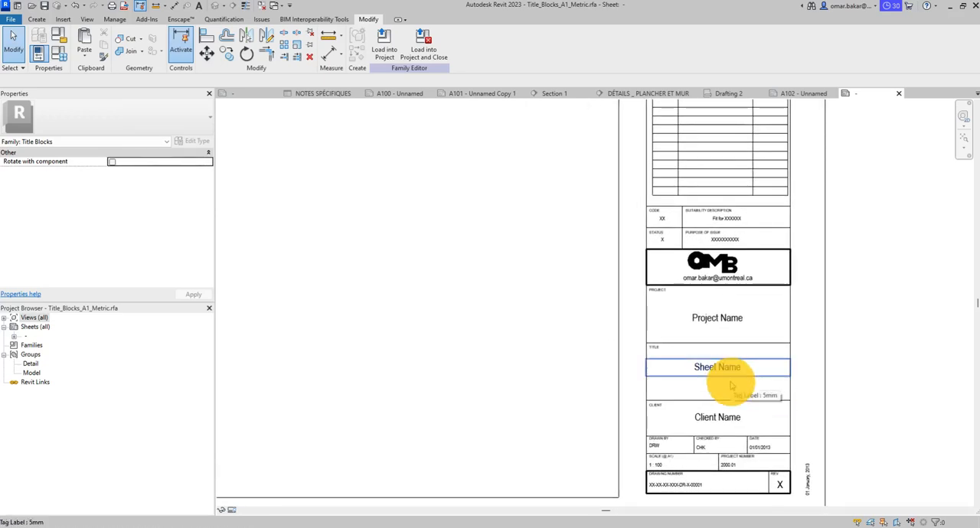
scroll(731, 385, down, 2)
middle_drag(651, 324, 798, 339)
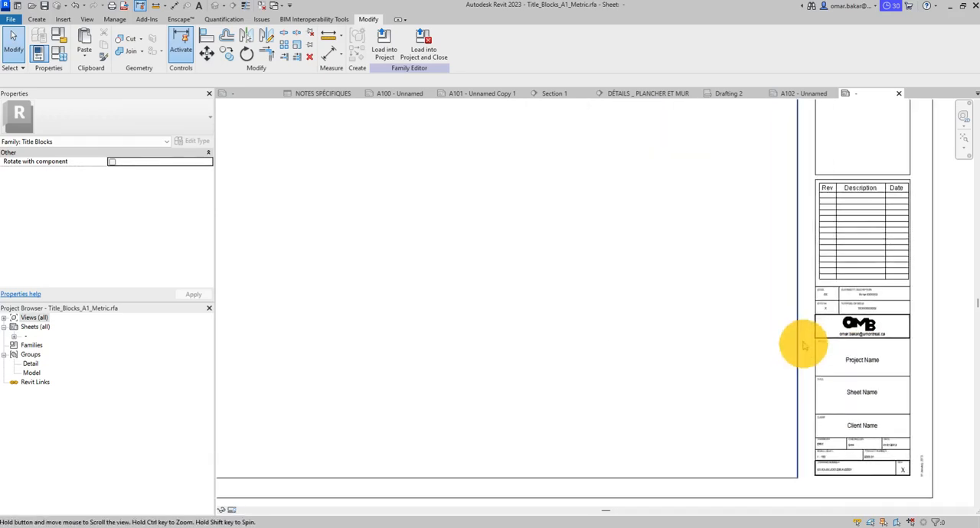
middle_drag(678, 298, 615, 287)
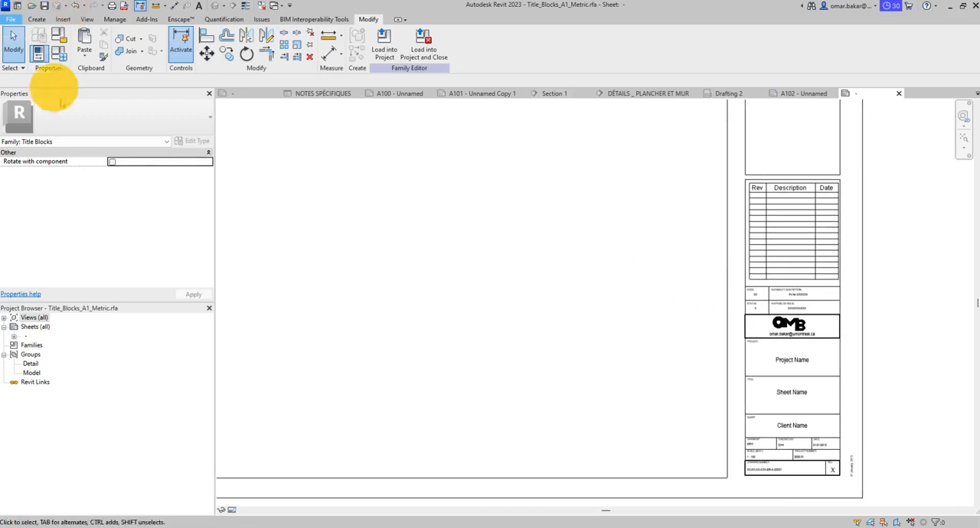
- Save the title block as a family file named OMB_Title_Blocks_ARCH_D_24x36.rfa in the Revit folder
key(alt+f)
click(70, 140)
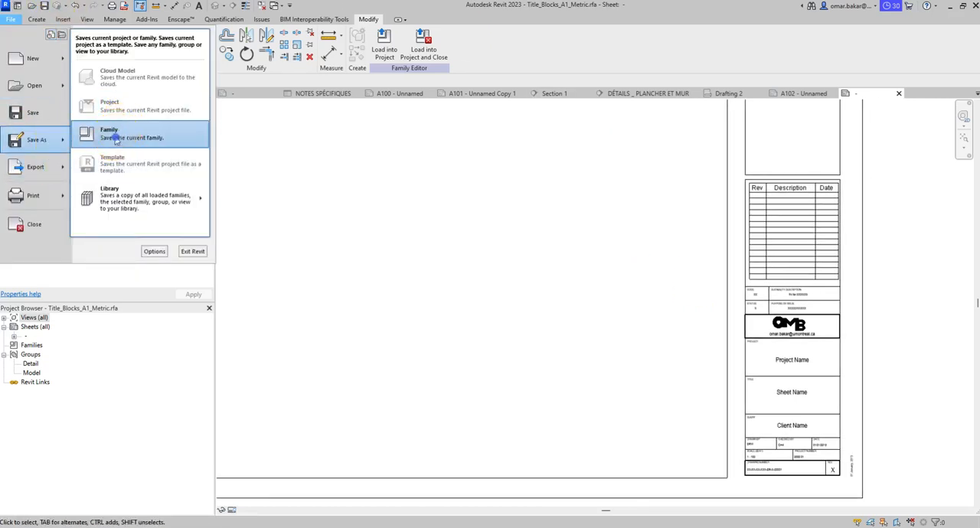
click(116, 138)
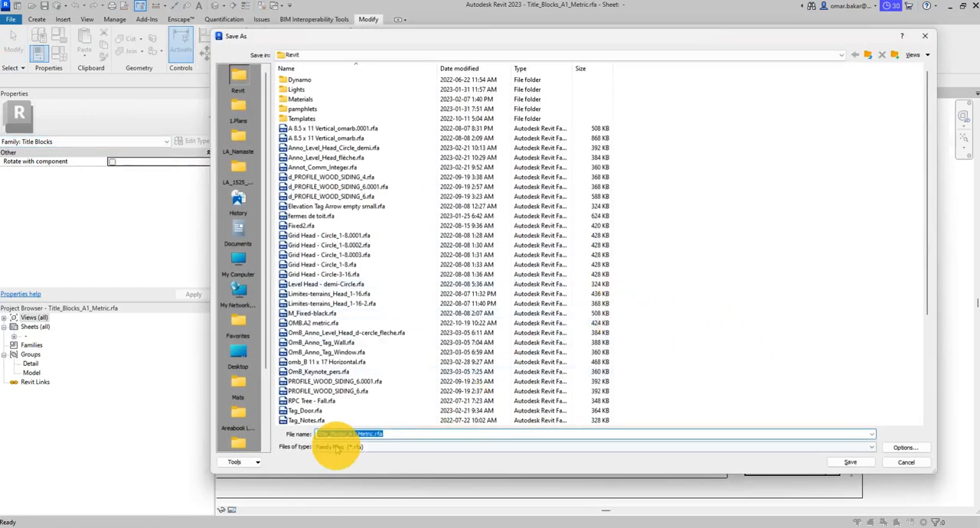
click(317, 434)
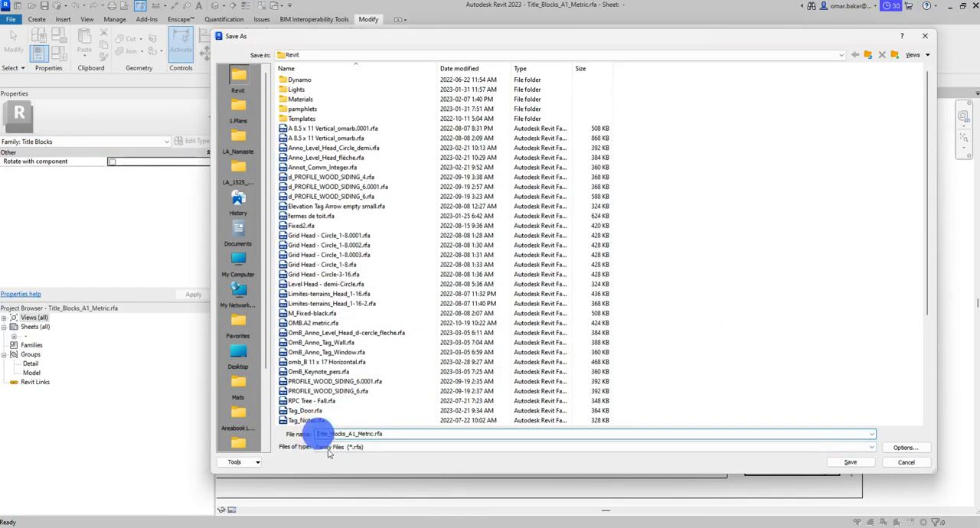
text(OMB)
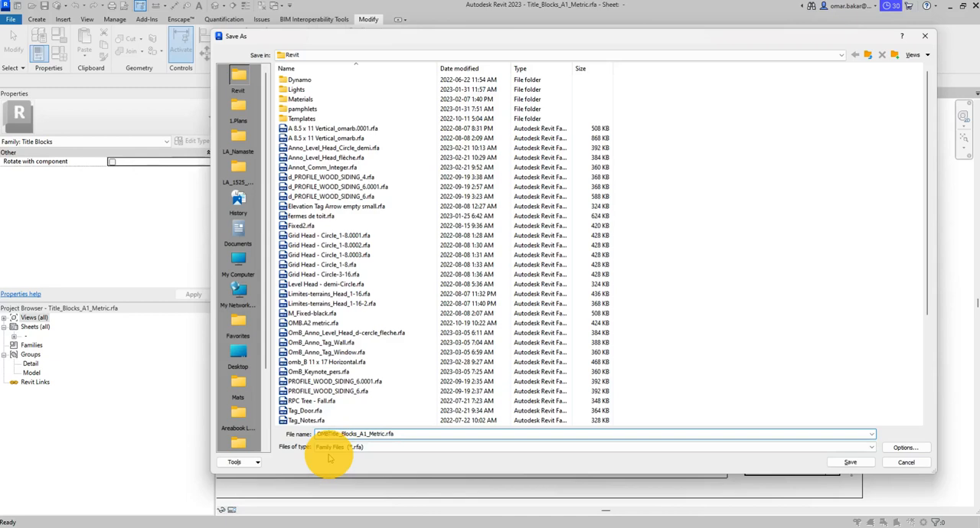
text(_)
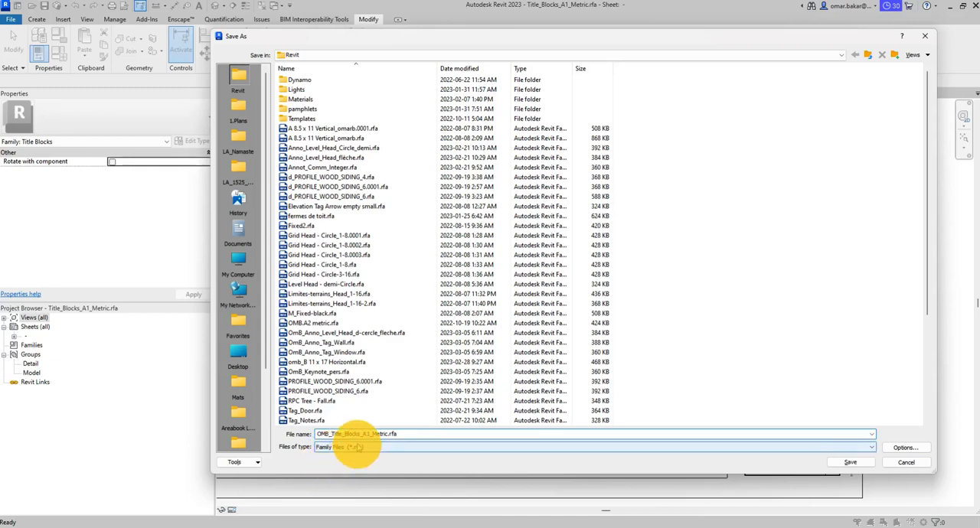
double_click(366, 434)
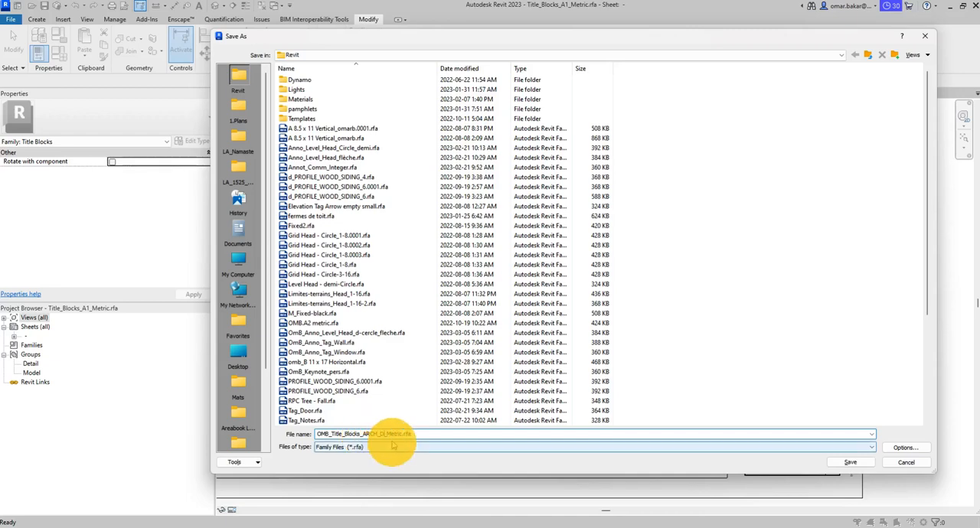
double_click(396, 434)
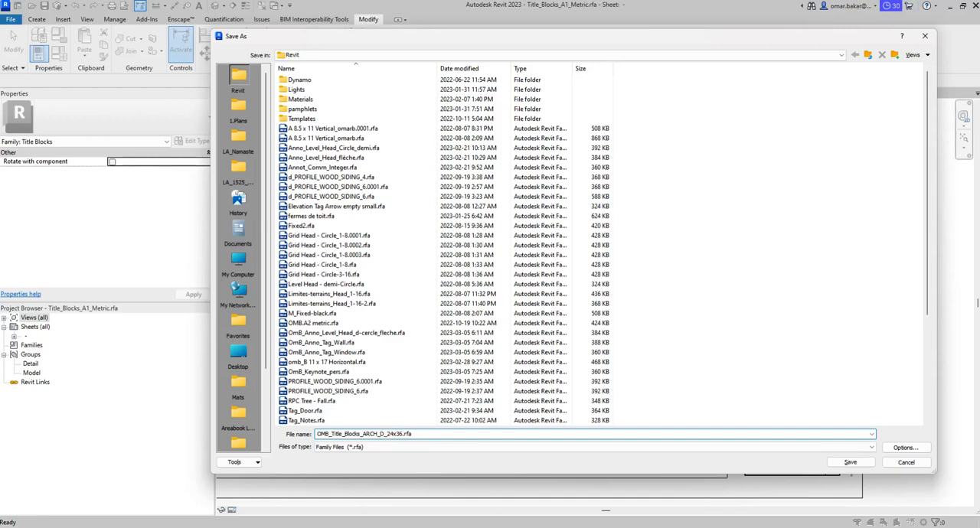
click(905, 448)
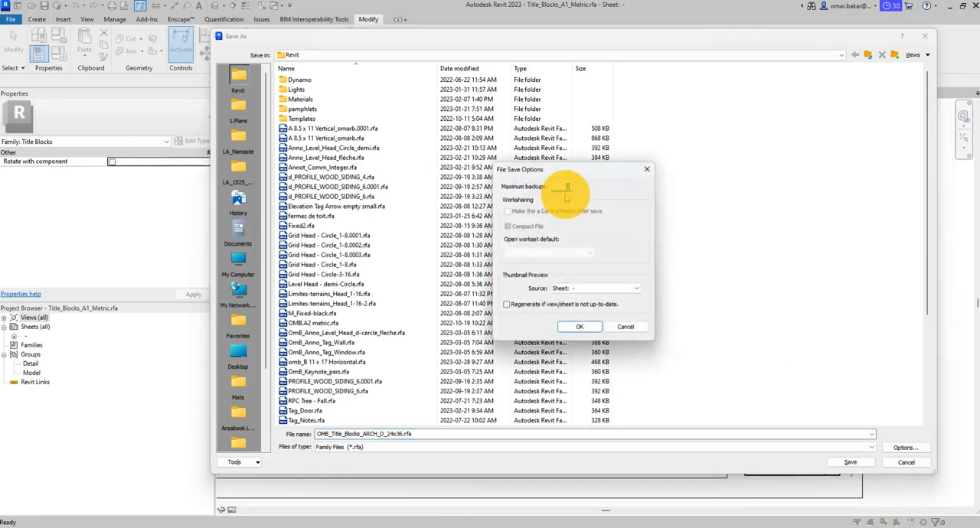
click(579, 326)
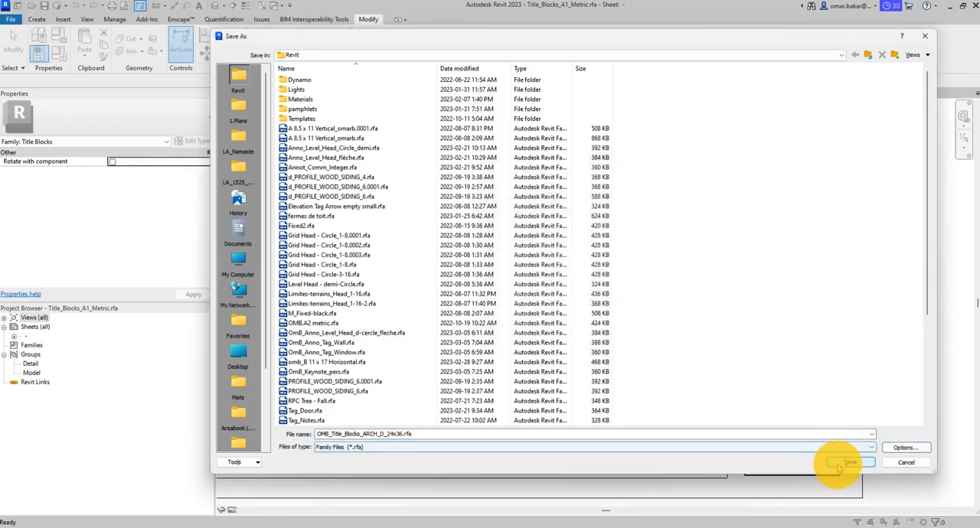
click(843, 462)
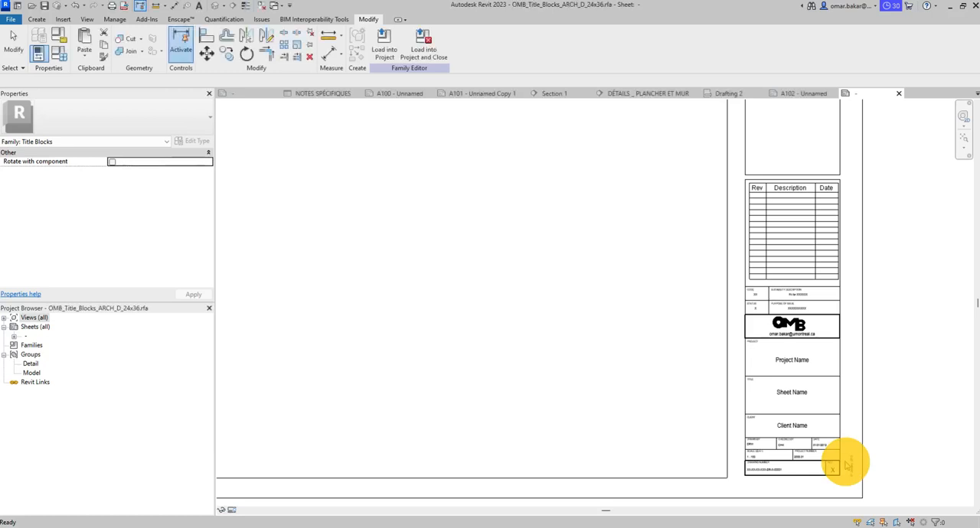
- Load the title block family into the Office.rvt project and save the project at the reminder
scroll(676, 290, down, 3)
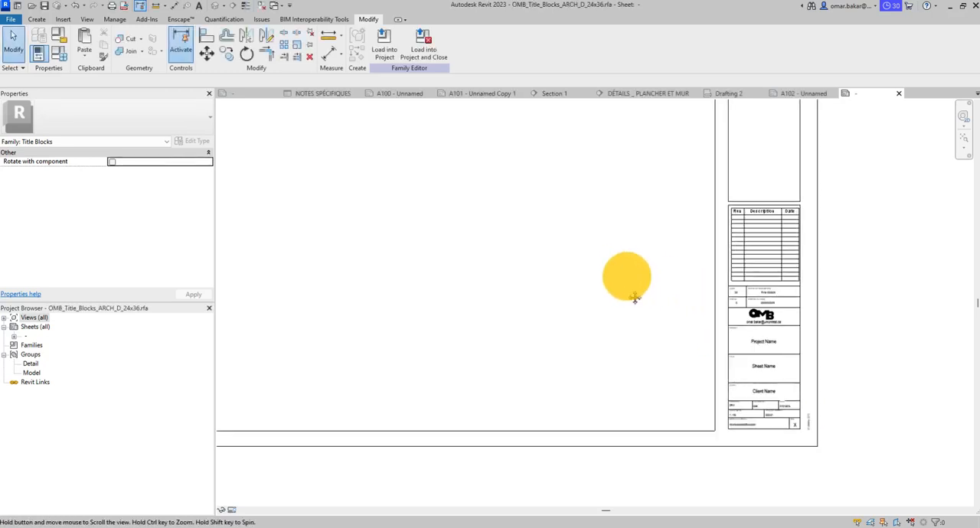
click(382, 44)
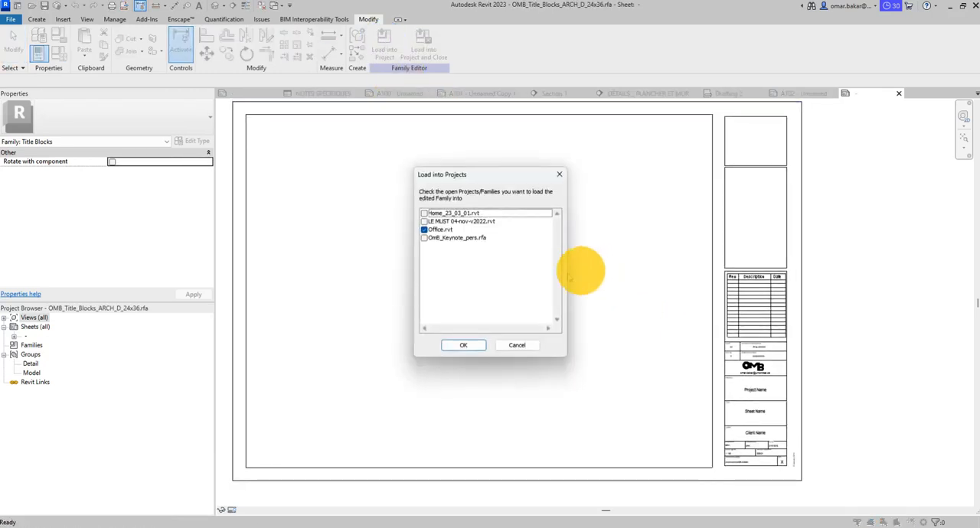
click(457, 344)
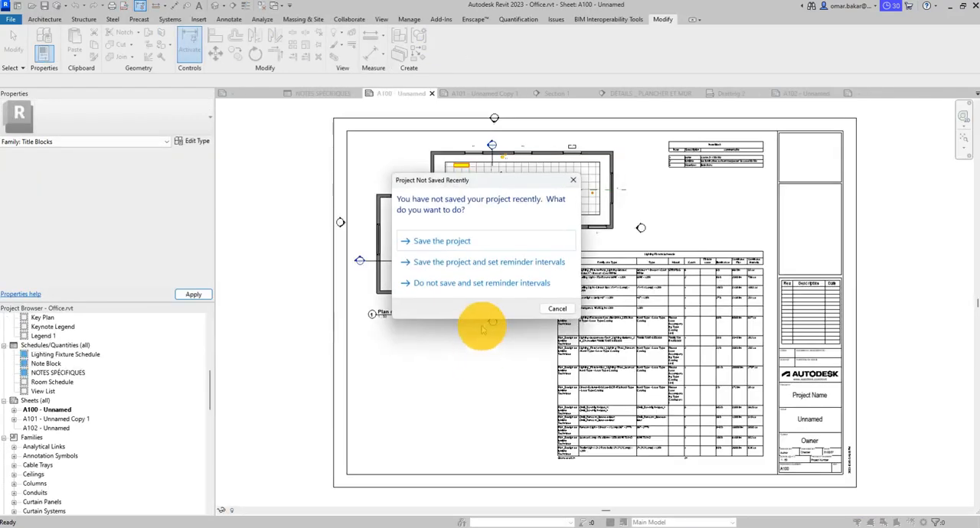
click(452, 241)
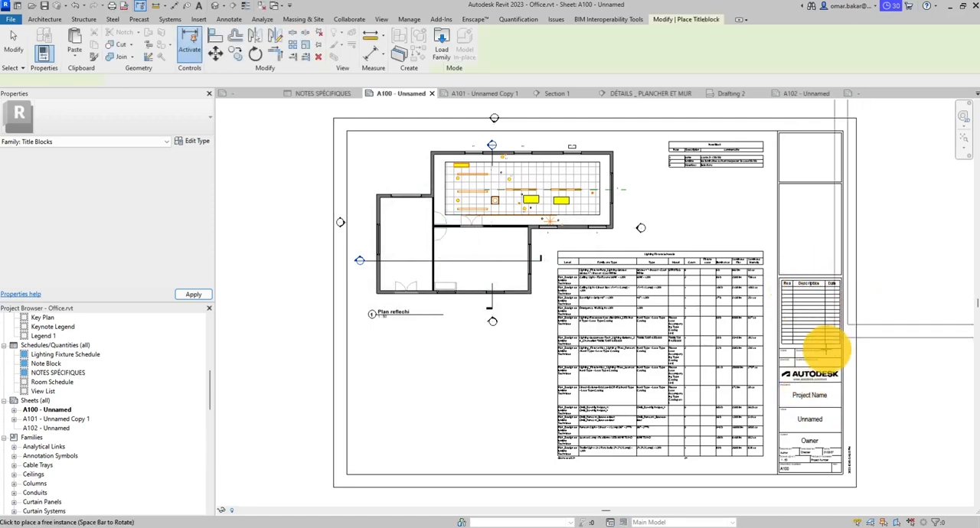
- Place the loaded title block in the empty space above the existing A100 sheet, then delete that extra instance
scroll(390, 399, down, 5)
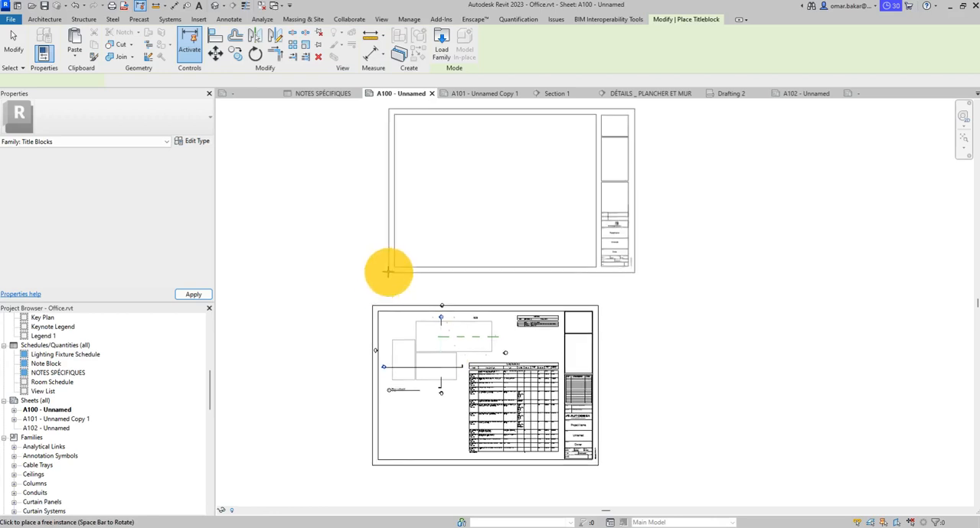
click(386, 272)
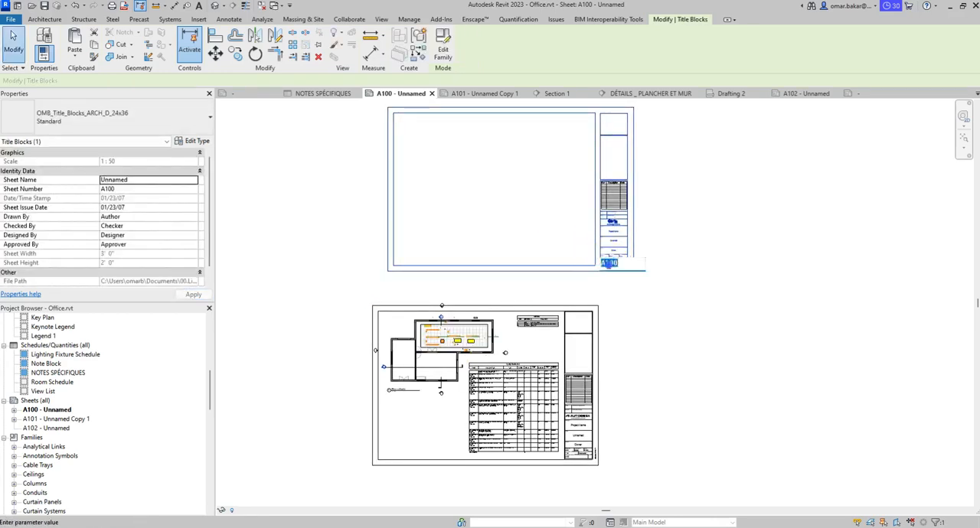
click(609, 267)
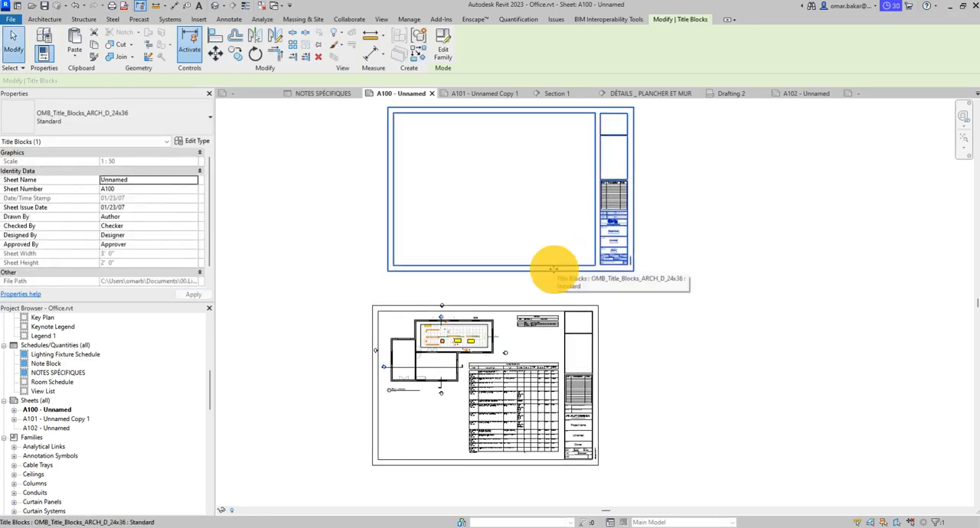
key(Delete)
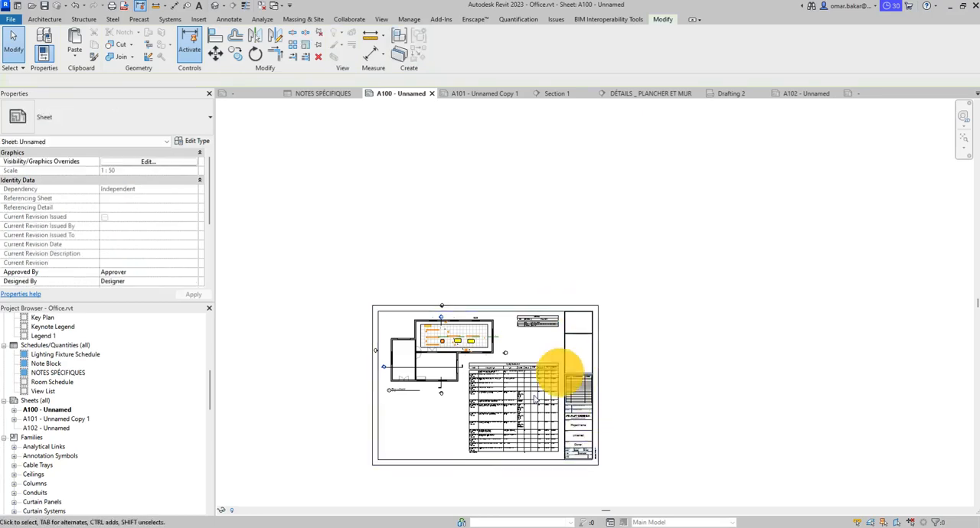
- Switch the existing title block on sheet A100 to the OMB_Title_Blocks_ARCH_D_24x36 Standard type and check its labels and logo
scroll(470, 446, up, 1)
scroll(475, 446, up, 1)
middle_drag(500, 354, 565, 286)
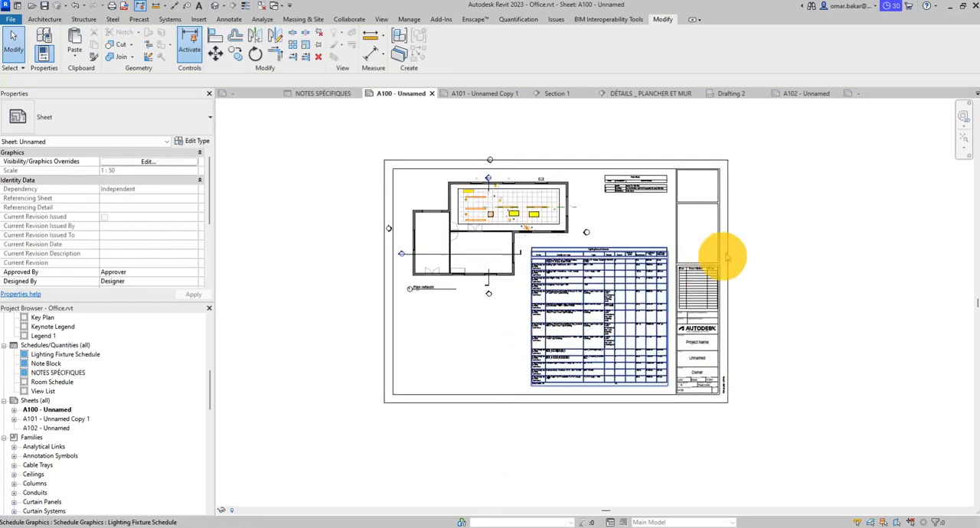
click(678, 218)
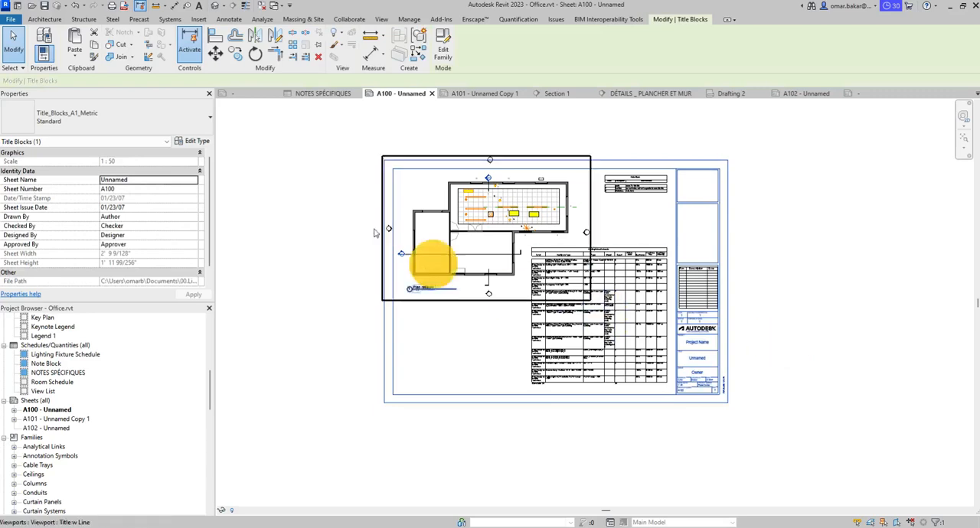
click(119, 119)
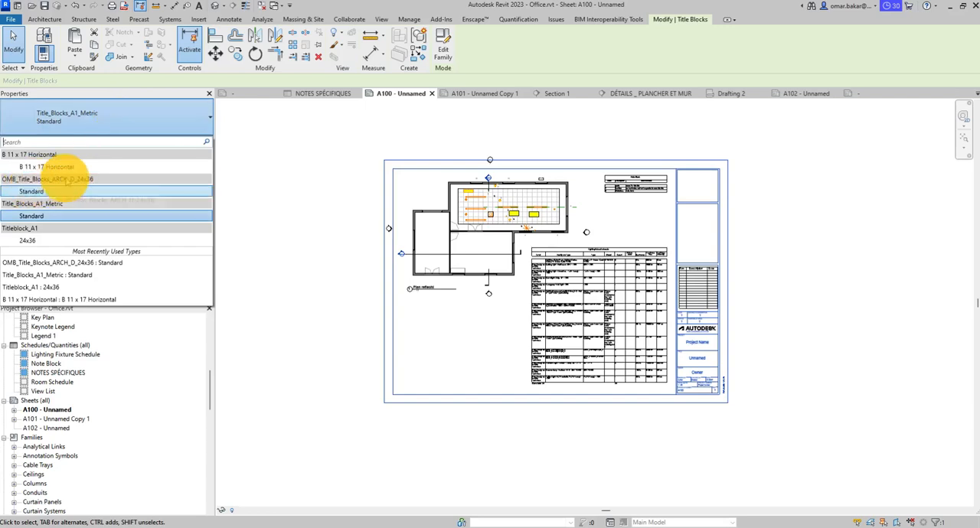
click(52, 191)
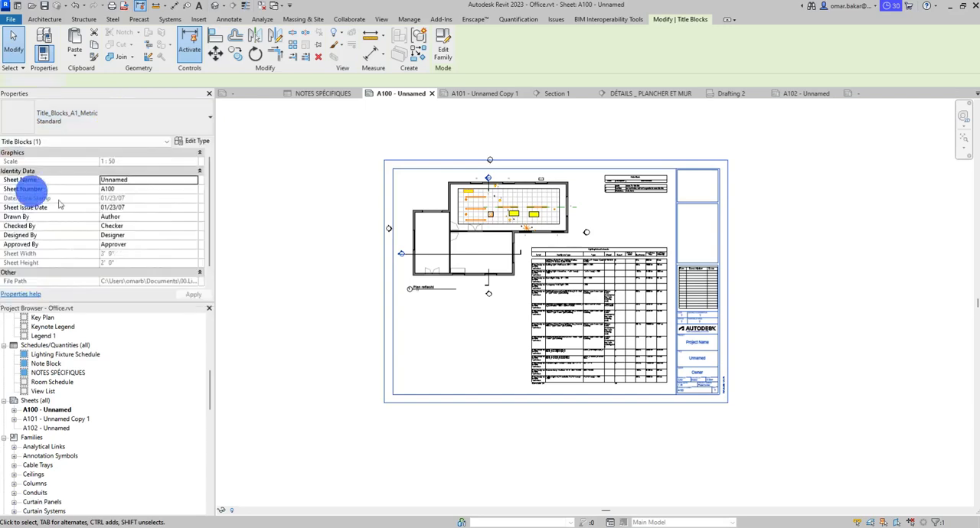
click(788, 359)
scroll(845, 350, up, 3)
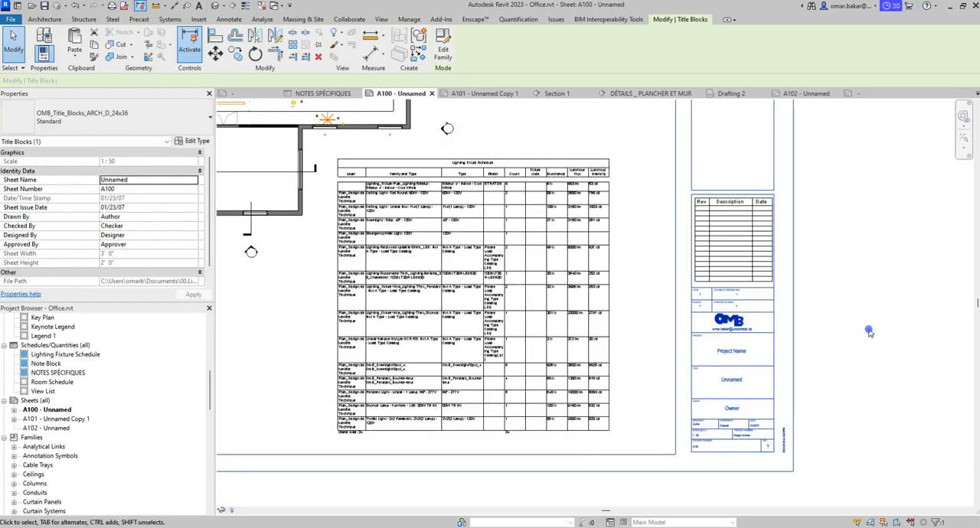
scroll(850, 336, up, 5)
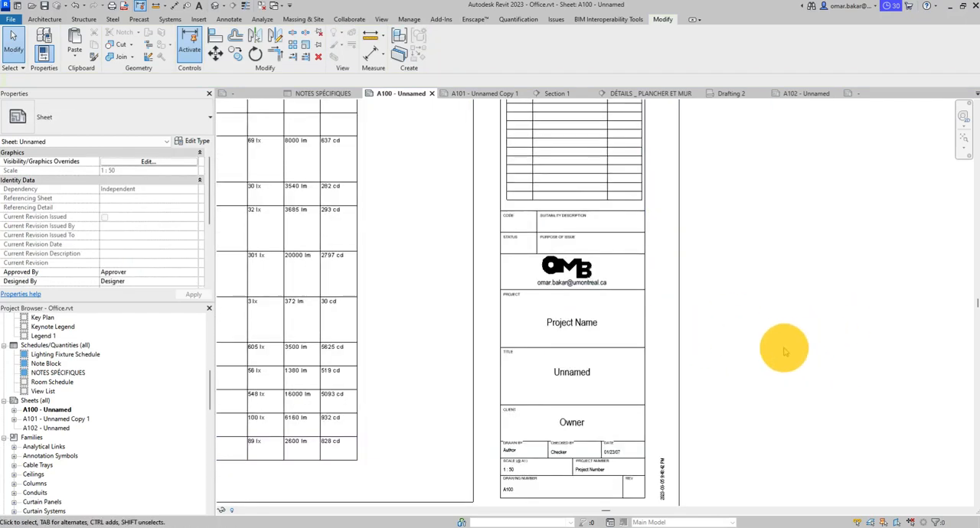
scroll(785, 347, down, 5)
middle_drag(741, 351, 870, 352)
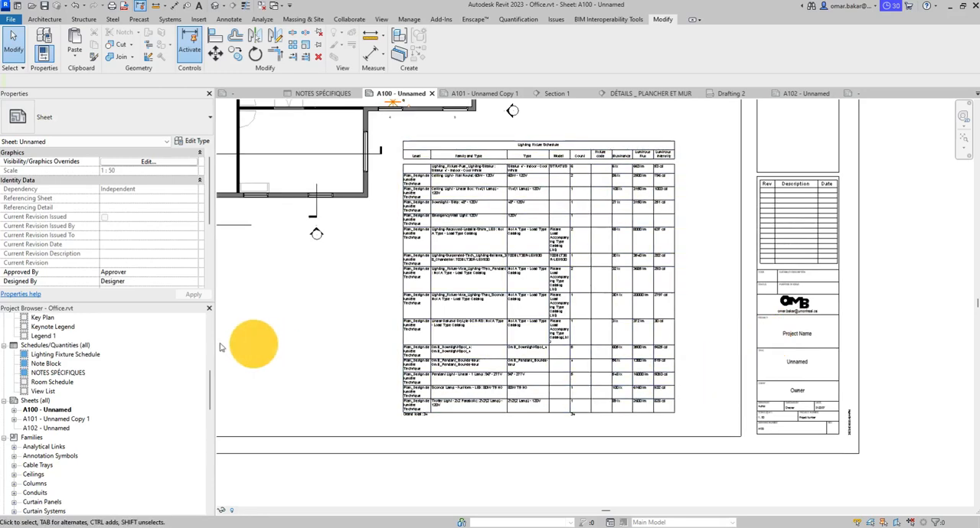
- Open sheet A101 - Unnamed Copy 1 and delete the extra rectangle of detail lines drawn around its title block
double_click(68, 420)
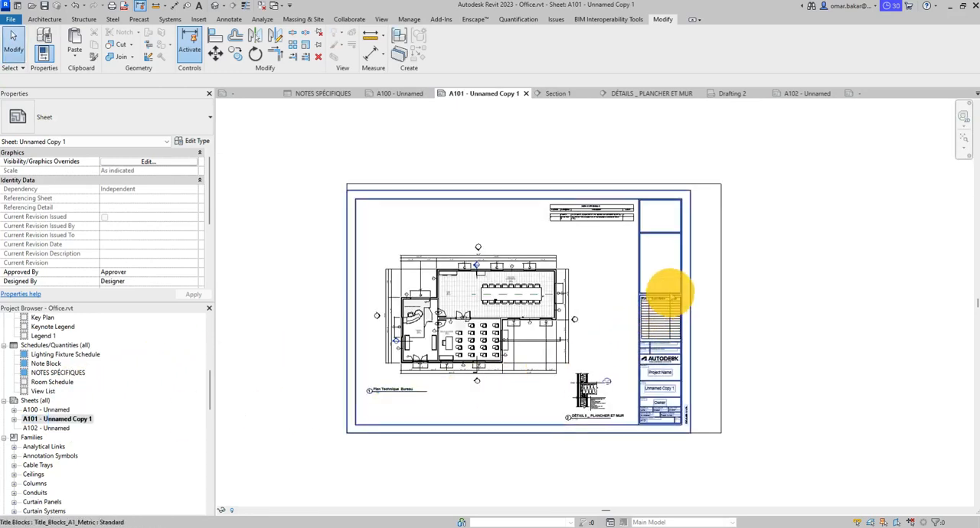
drag(770, 141, 700, 207)
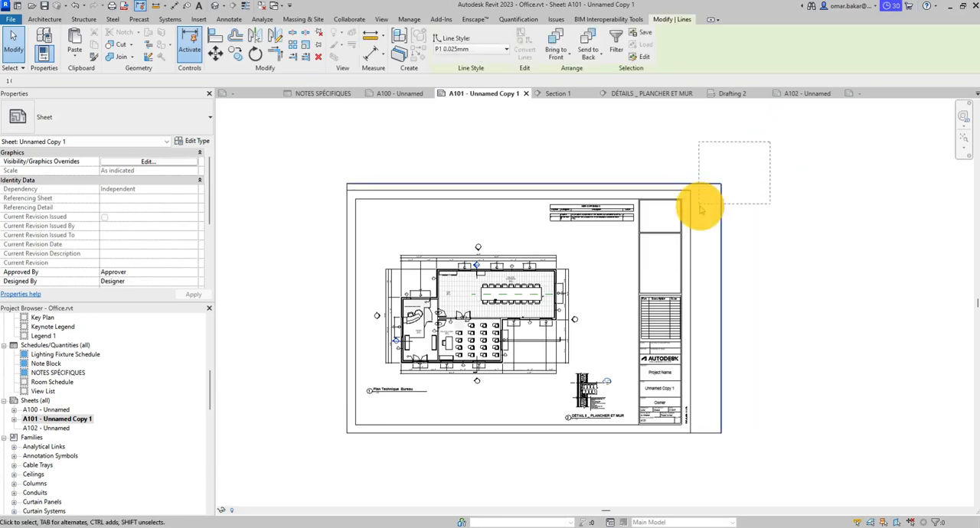
key(Delete)
click(709, 432)
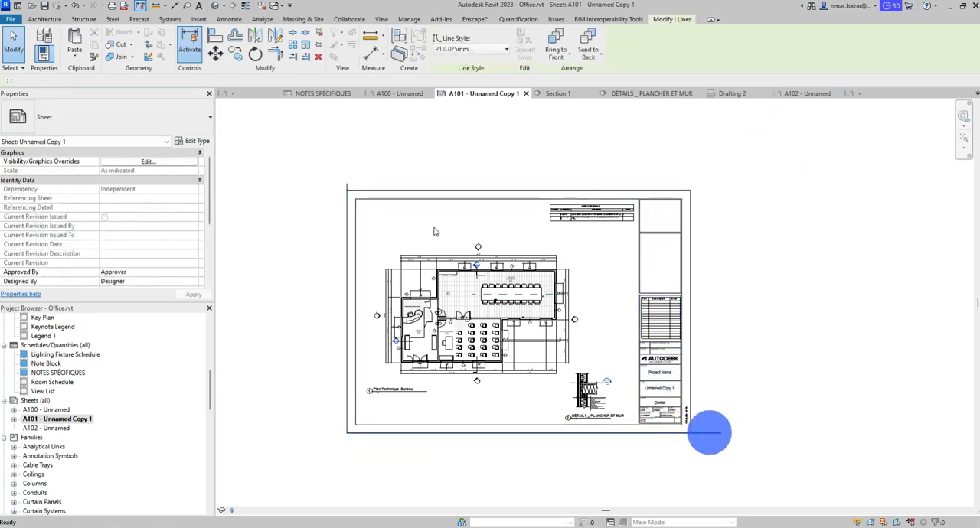
click(340, 180)
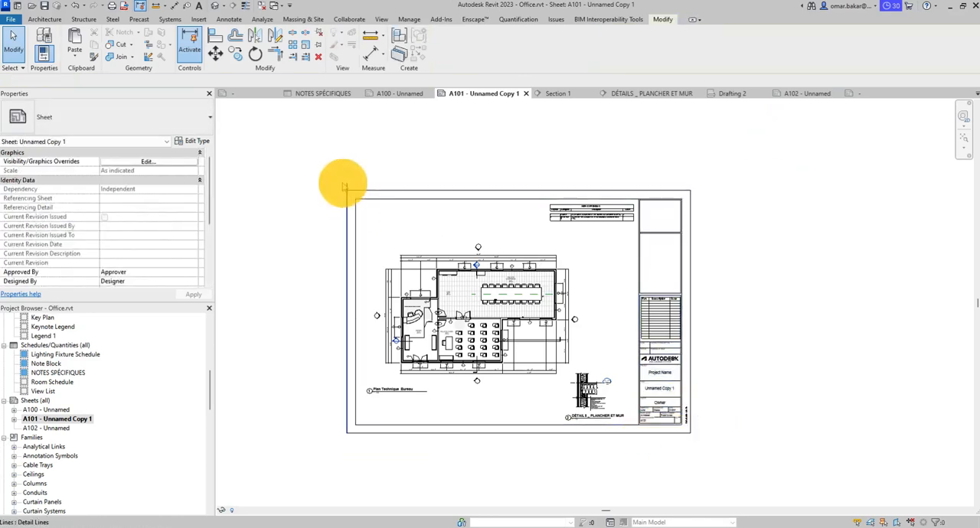
- Switch the title block on sheet A101 to the OMB_Title_Blocks_ARCH_D_24x36 Standard type and check how it fits the sheet
click(475, 194)
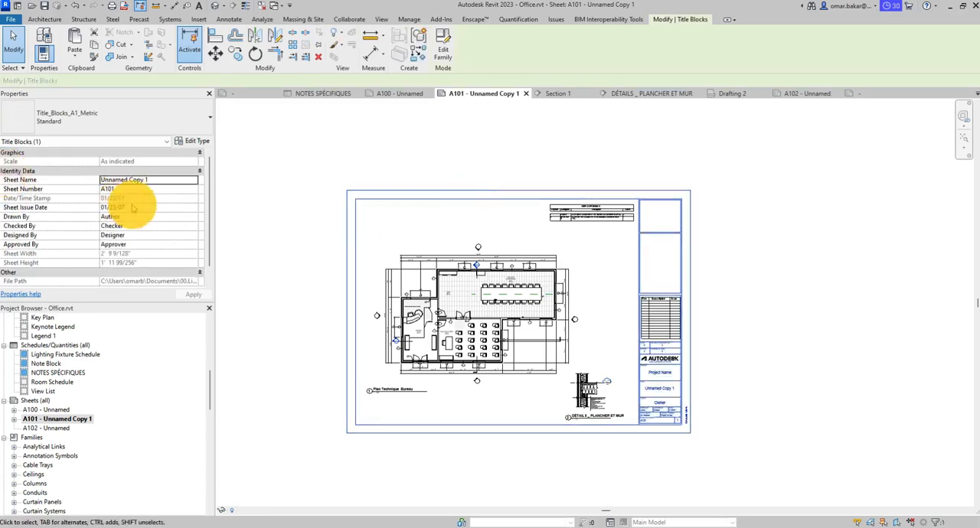
click(181, 120)
click(50, 189)
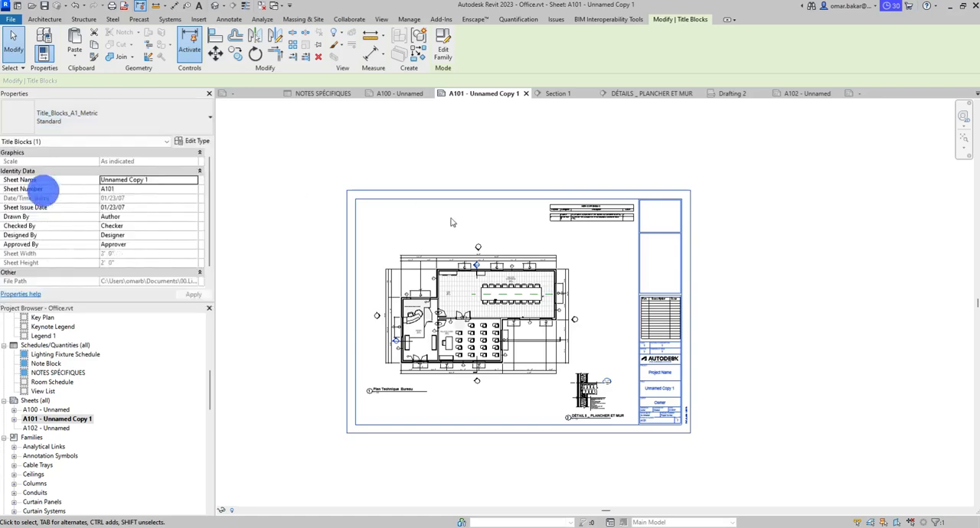
click(865, 313)
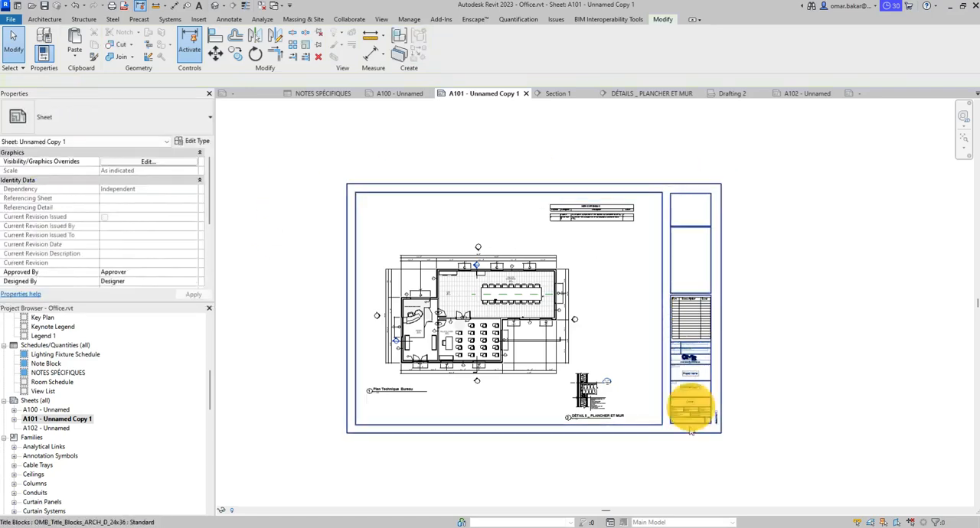
scroll(790, 401, up, 3)
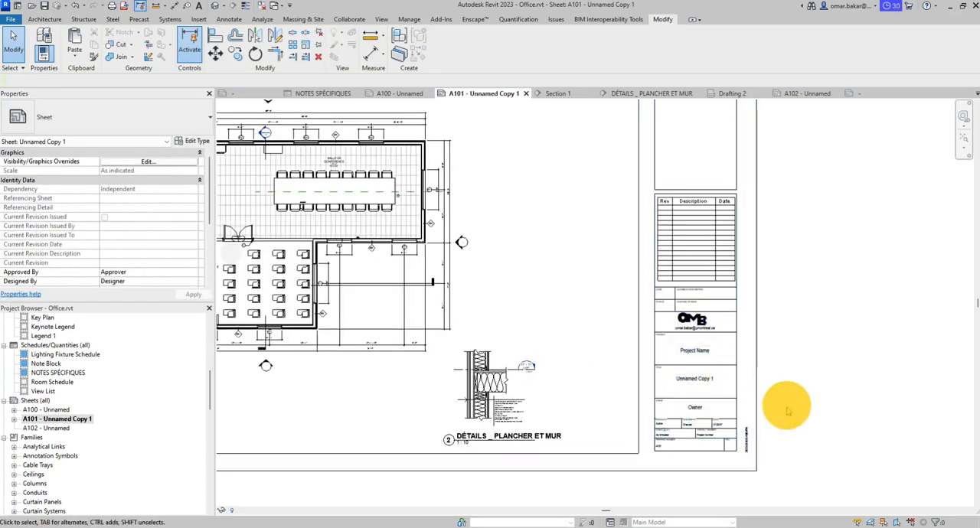
middle_drag(813, 412, 842, 384)
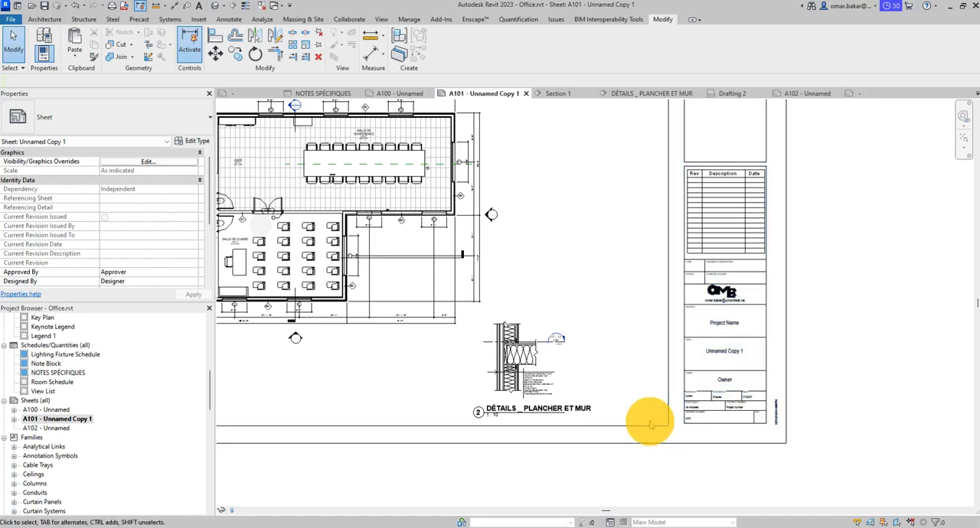
scroll(650, 424, down, 2)
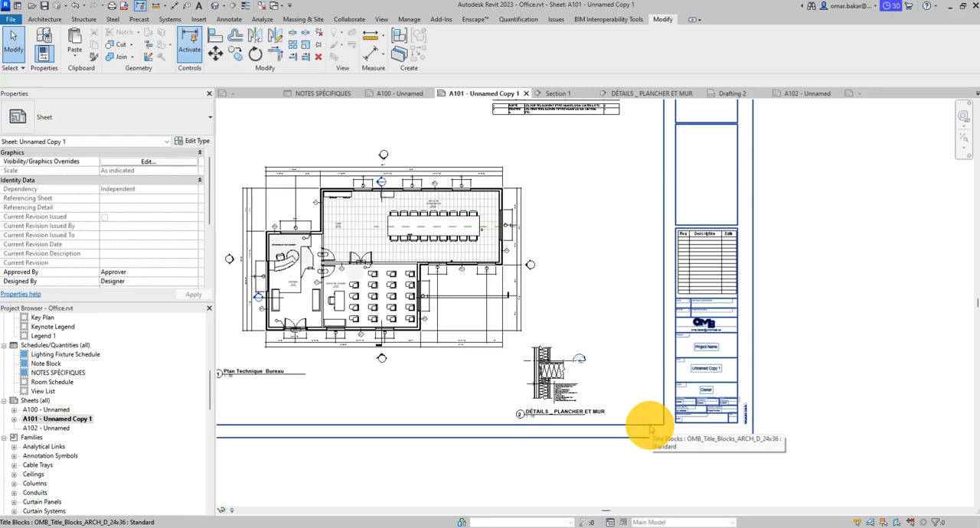
- Check the full layout of sheet A101 and the title block on A102, and reopen sheet A100 to examine its title block fields
scroll(656, 404, down, 2)
click(855, 338)
middle_drag(603, 384, 663, 401)
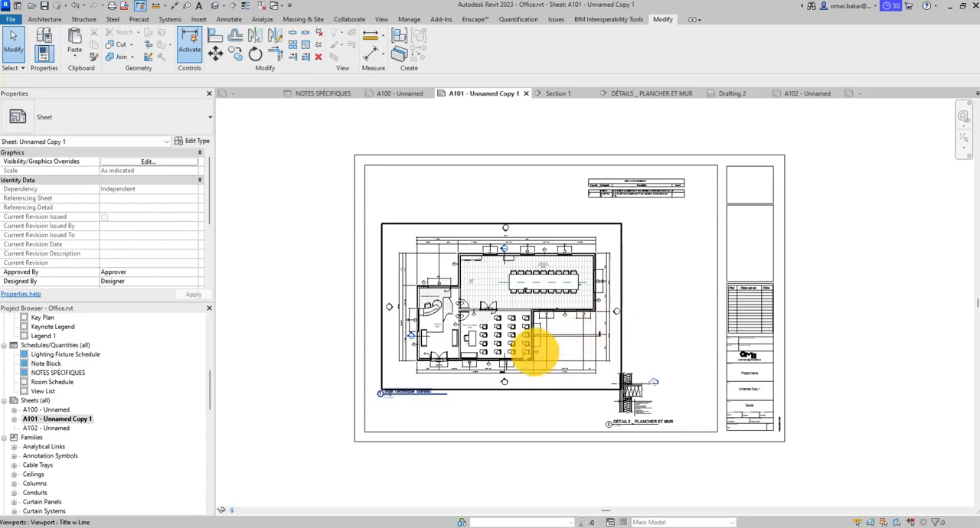
double_click(48, 428)
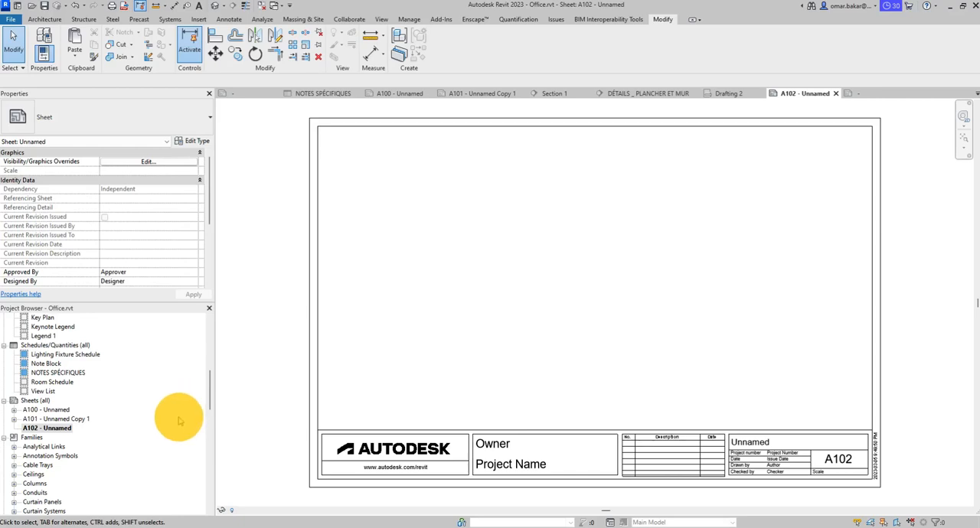
double_click(50, 410)
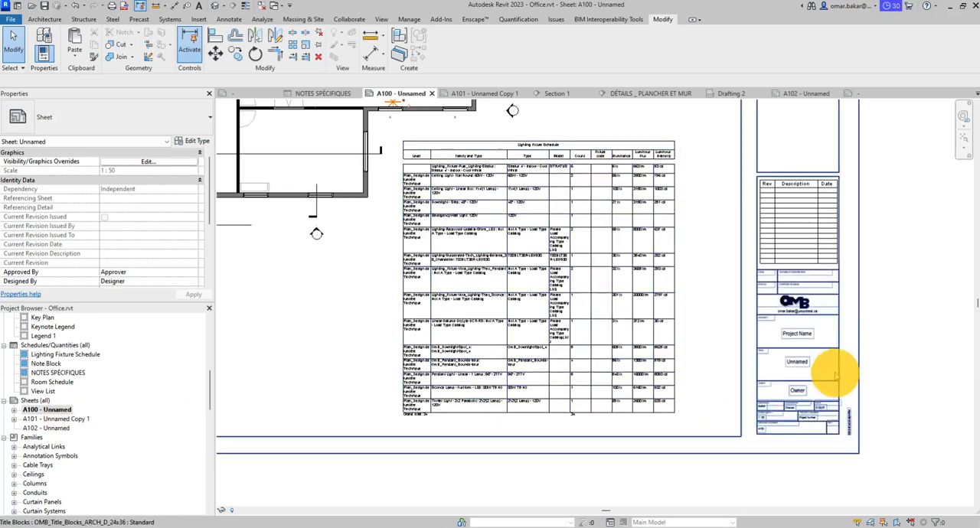
scroll(812, 375, up, 3)
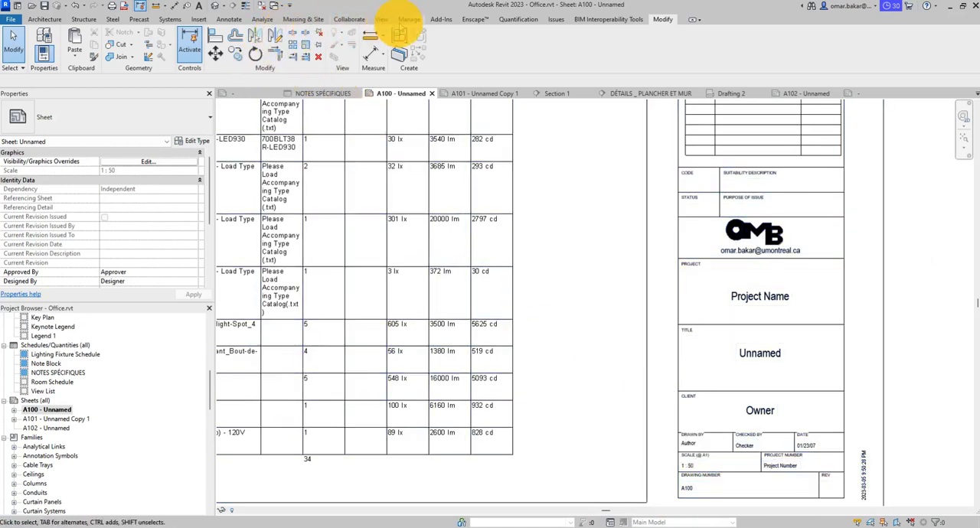
click(409, 19)
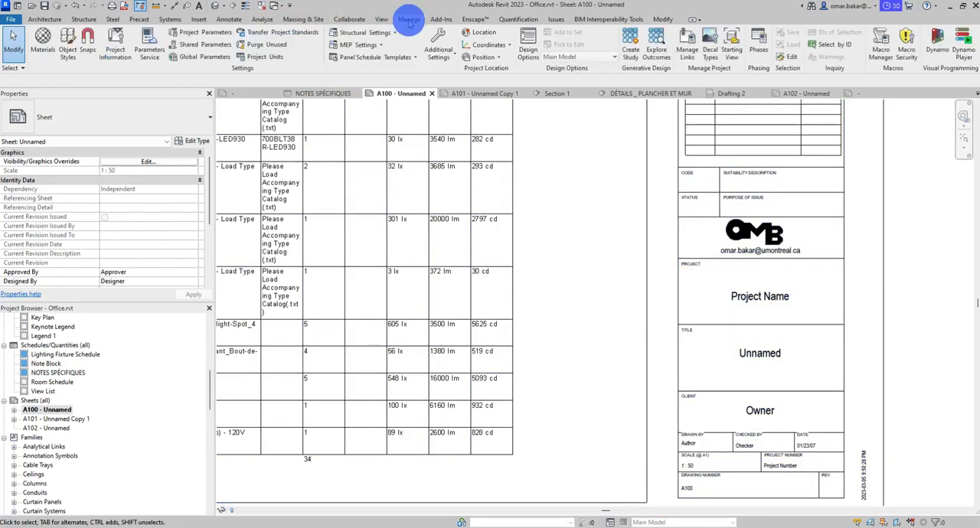
click(202, 32)
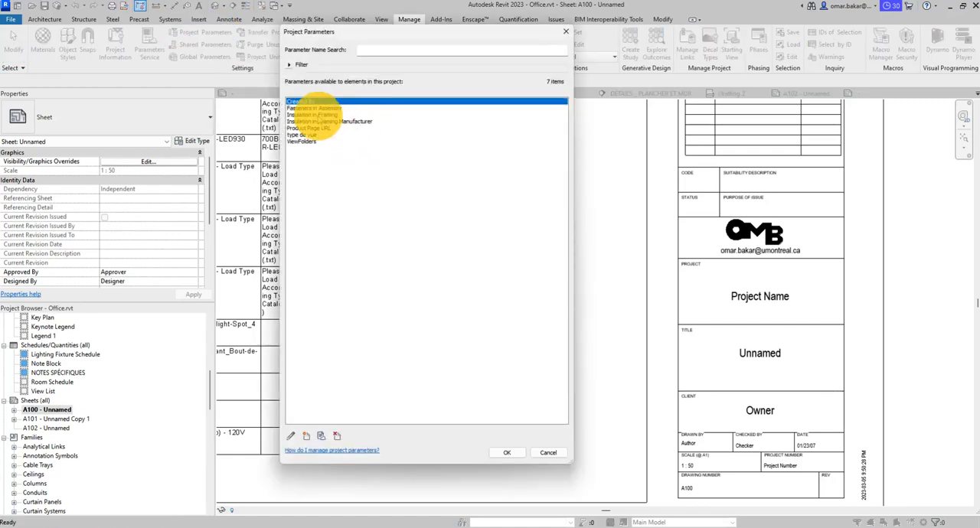
click(549, 454)
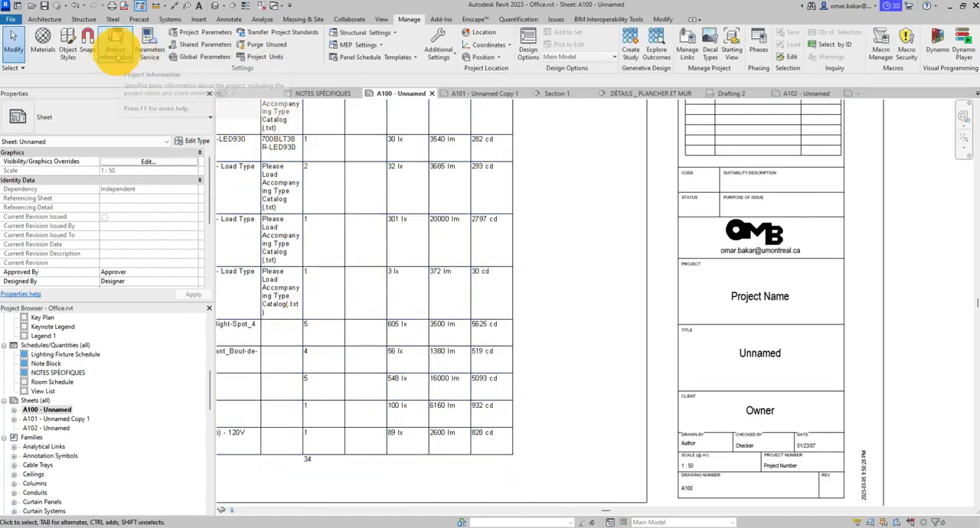
- In the Project Information, set the organization name to UdeM, its description to Université and the building name to Office, and fill in the author
click(114, 47)
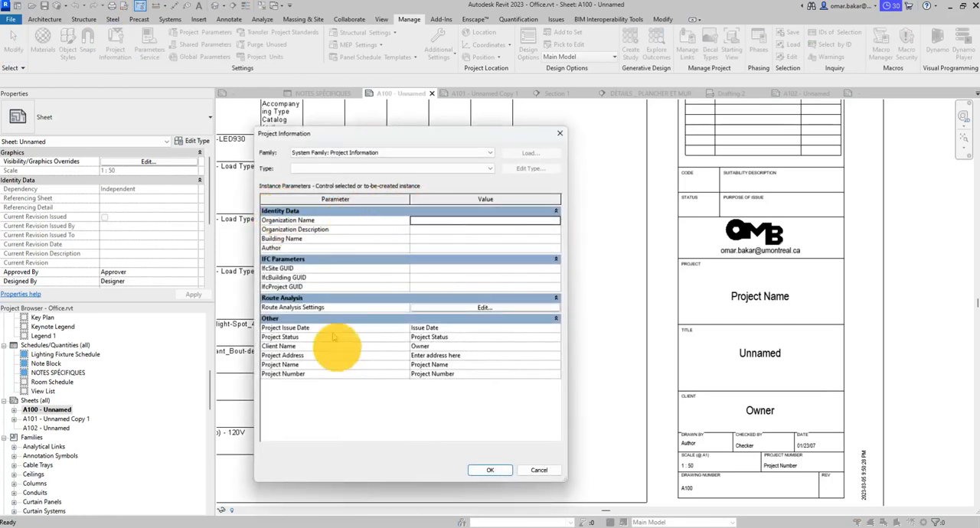
click(436, 220)
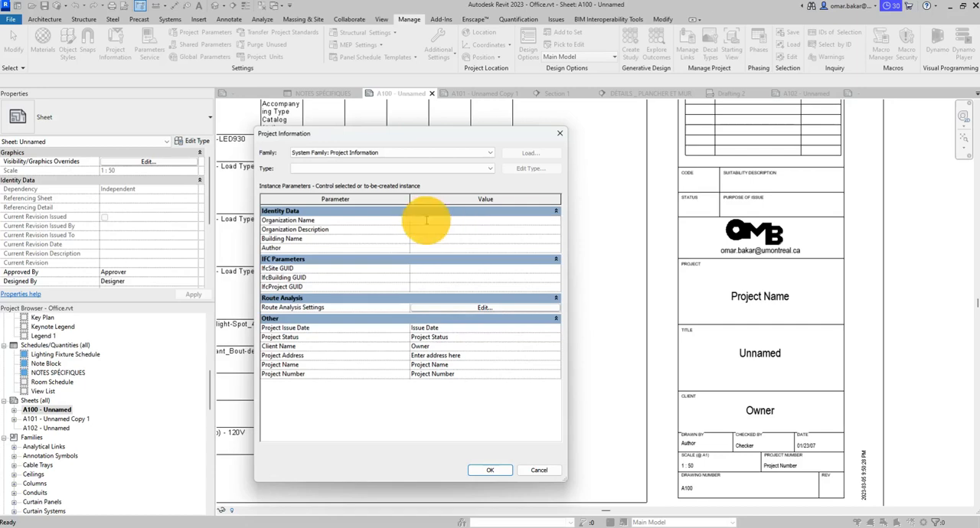
text(UdeM)
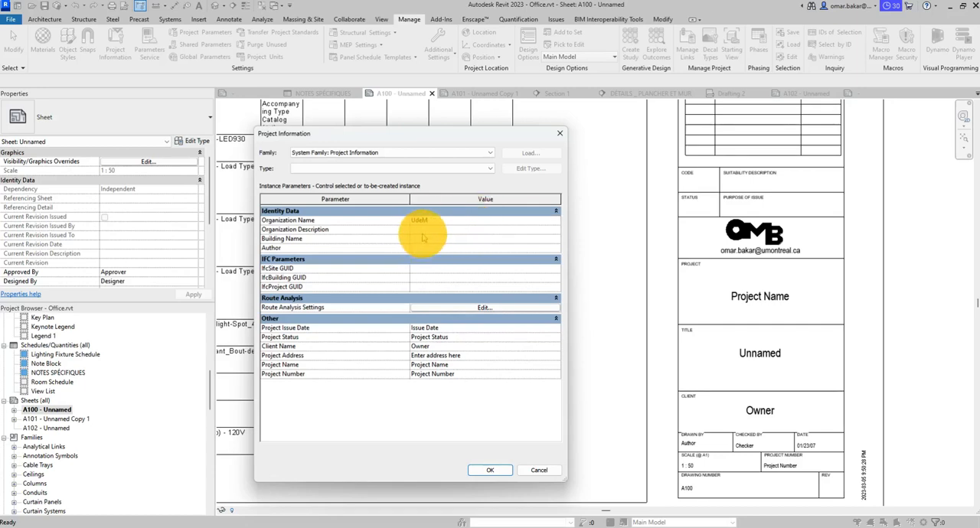
click(426, 231)
text(Université)
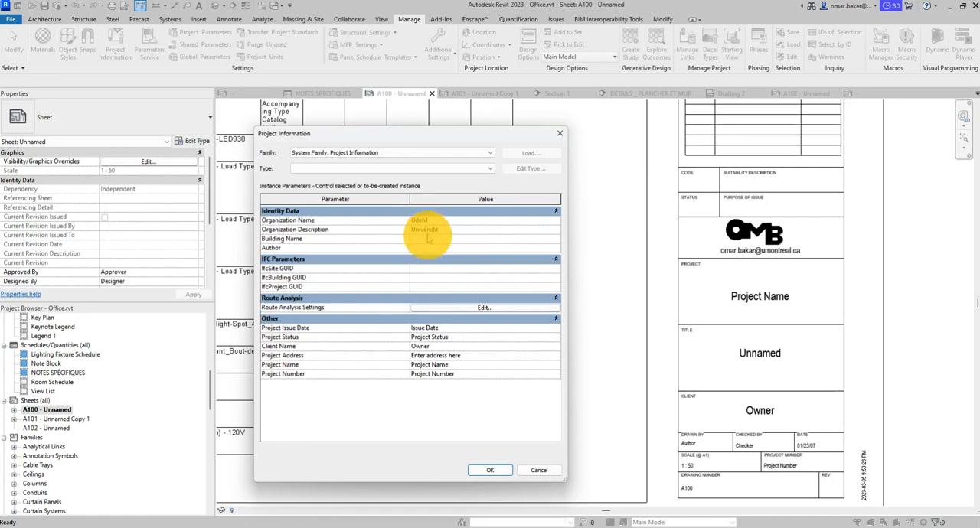
click(420, 238)
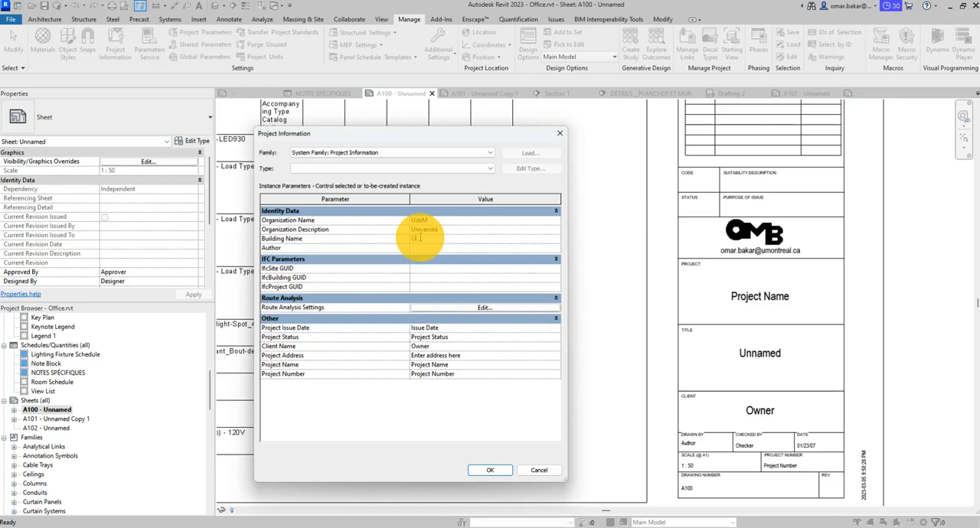
text(Office)
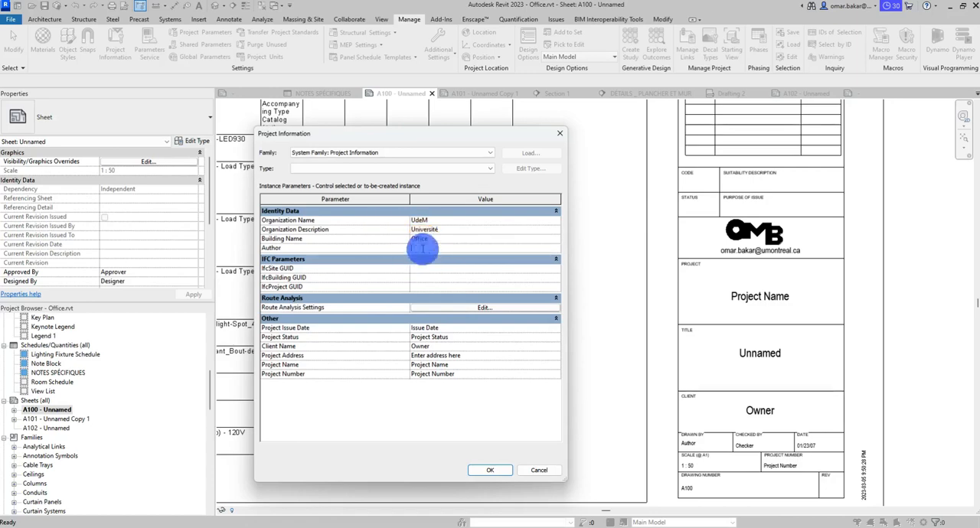
click(422, 248)
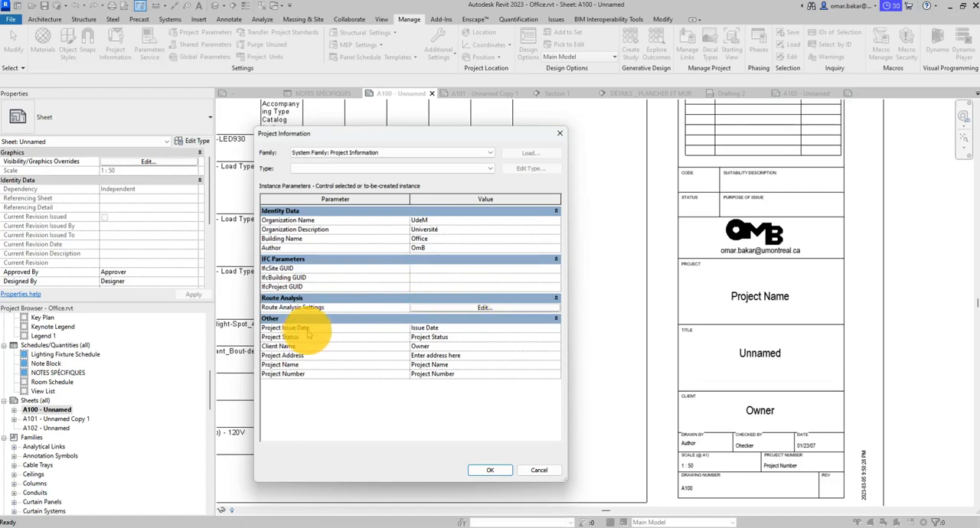
- Set the project issue date to 2023-03-07 and the project status to "en cours"
click(451, 327)
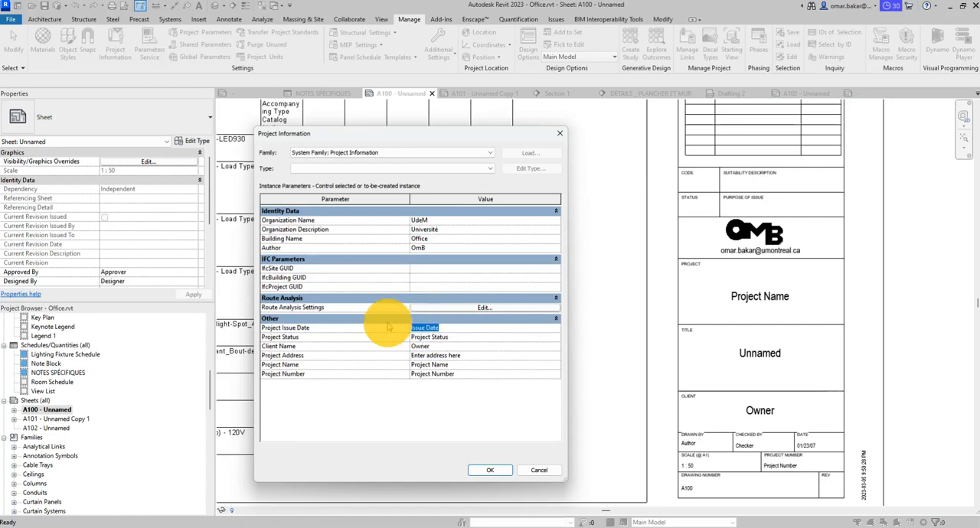
text(2023-03-07)
click(450, 337)
text(en cours)
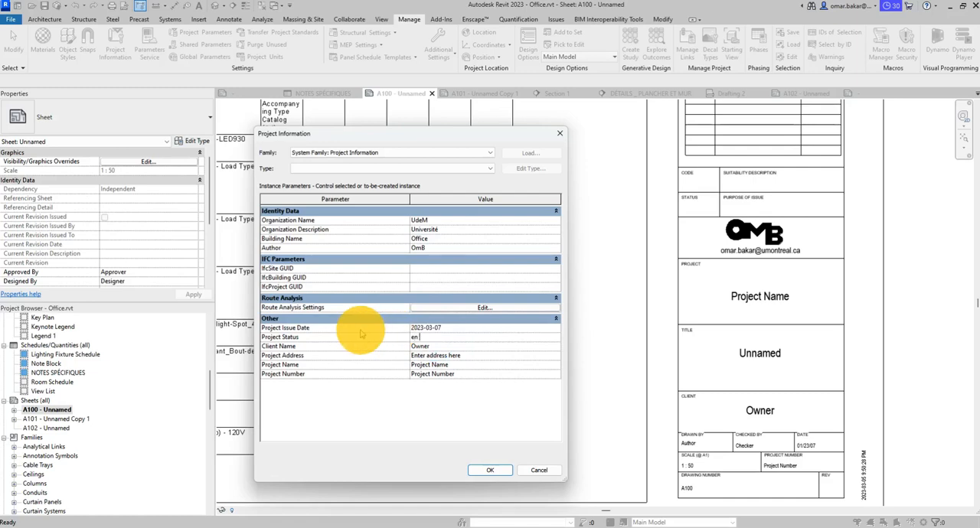
- Enter the client's name and fill in the multi-line project address
click(423, 346)
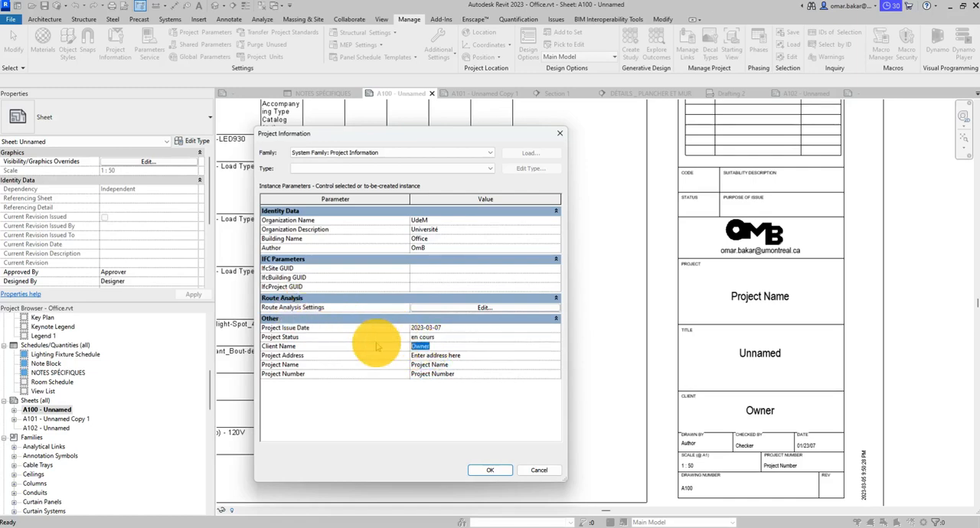
text(Omar)
click(433, 355)
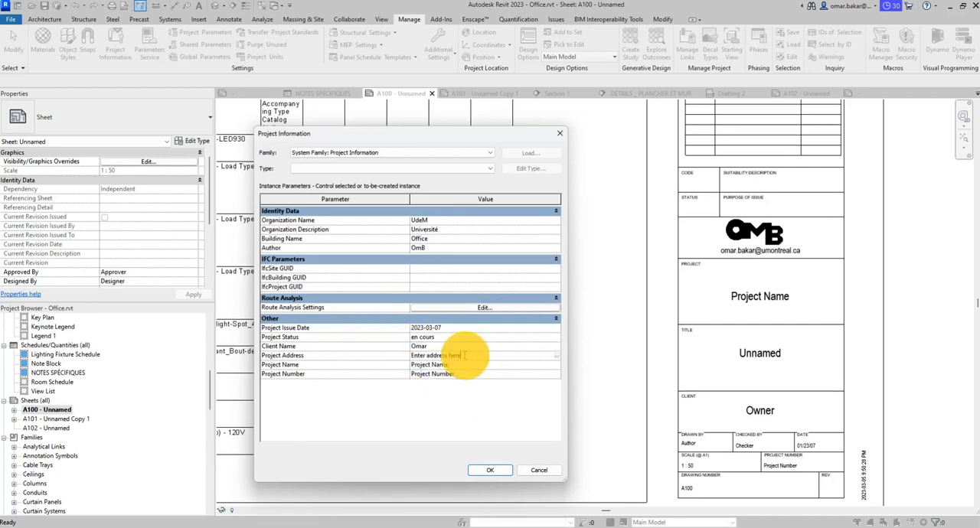
click(556, 356)
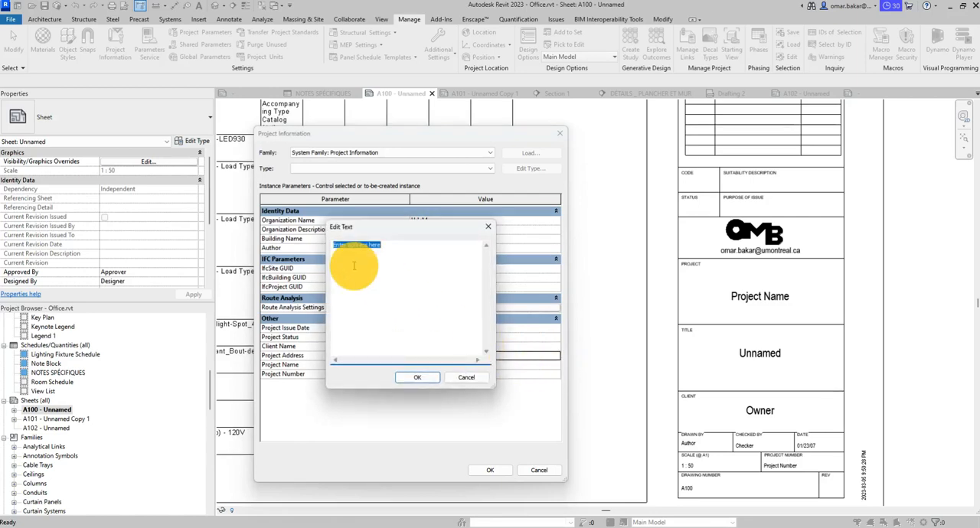
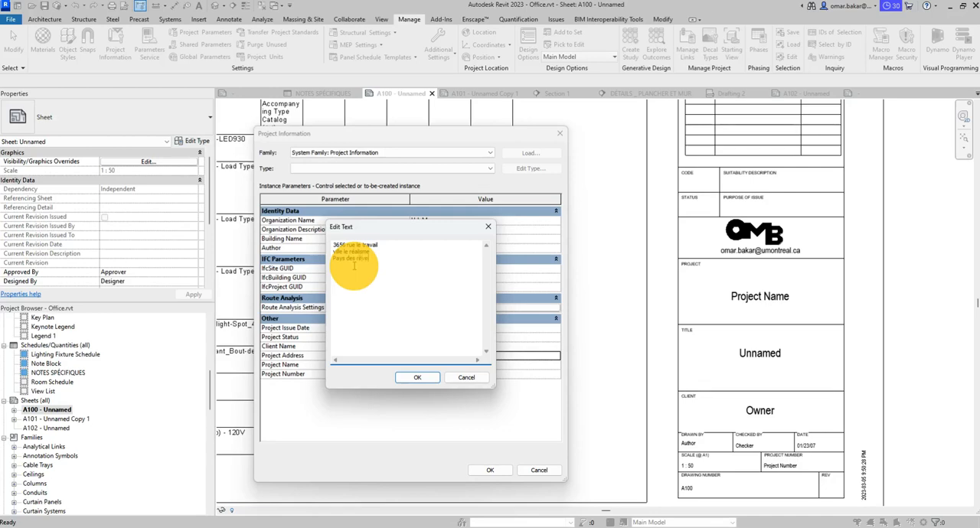
click(417, 378)
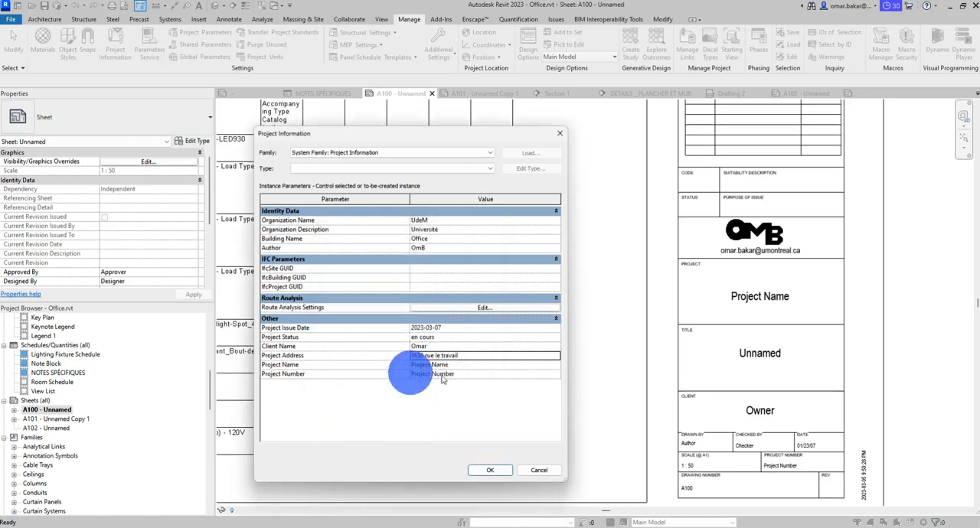
- Replace the placeholder project name with EXERCICE 1.5 in capitals
click(442, 366)
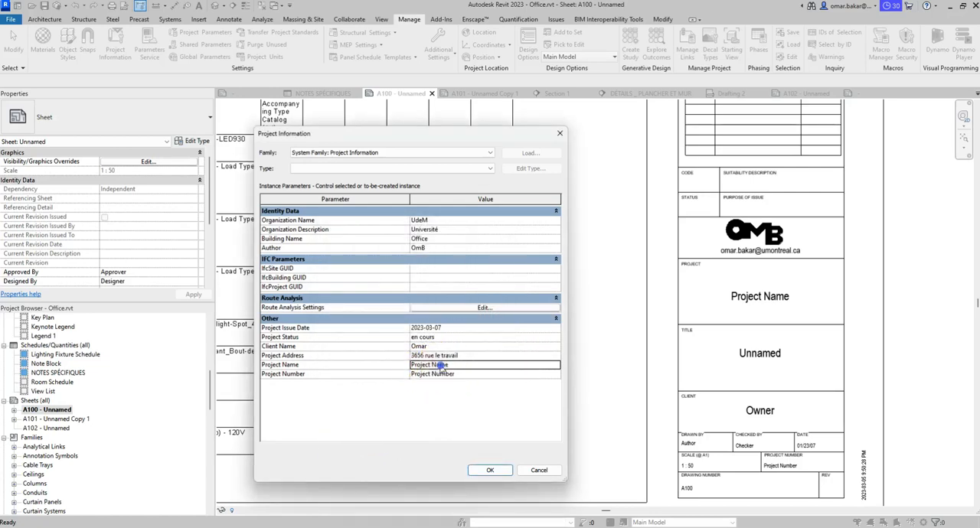
drag(442, 366, 383, 362)
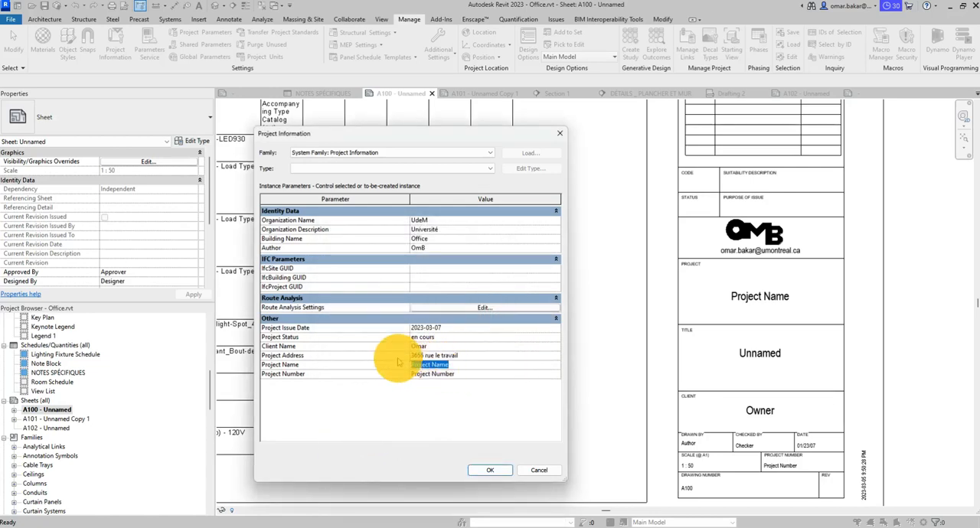
text(exerci)
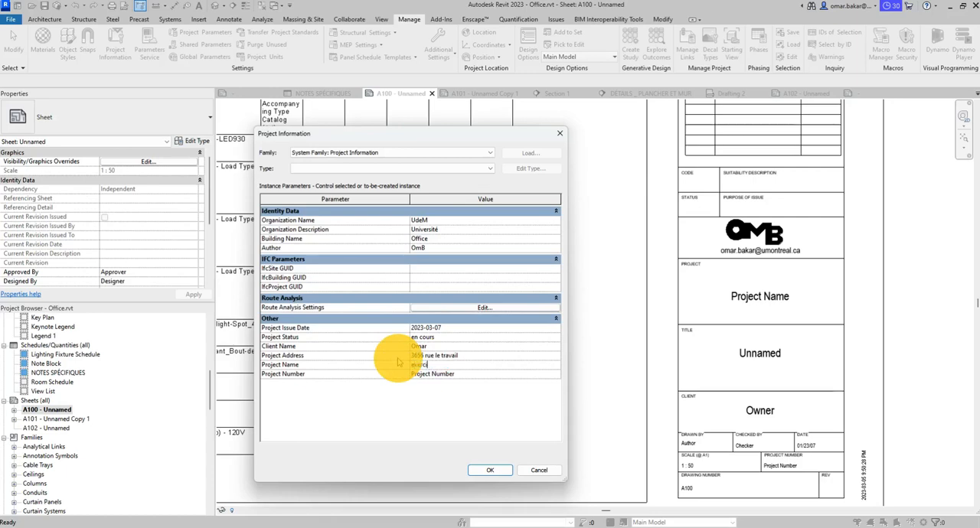
text(ce)
key(BackSpace)
key(BackSpace)
key(BackSpace)
key(BackSpace)
key(BackSpace)
key(BackSpace)
key(BackSpace)
key(BackSpace)
key(Tab)
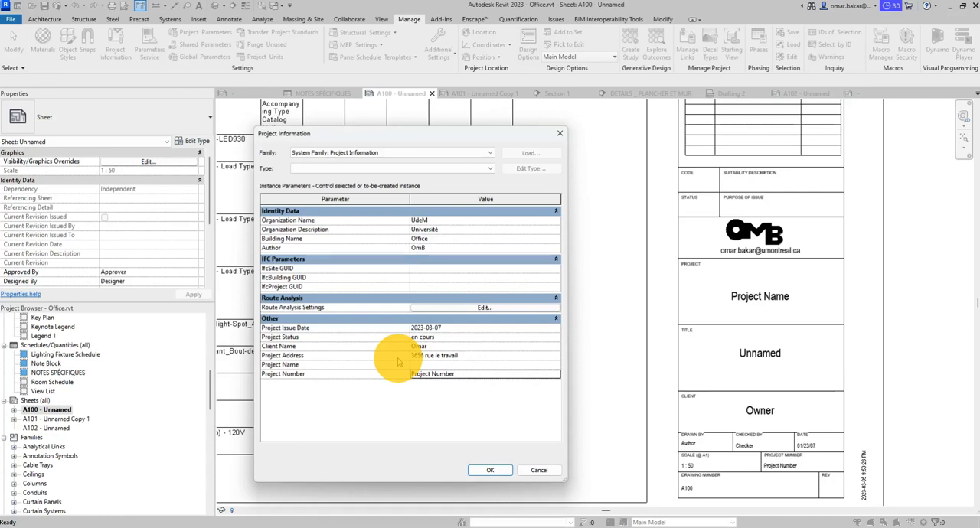
click(419, 365)
key(Caps_Lock)
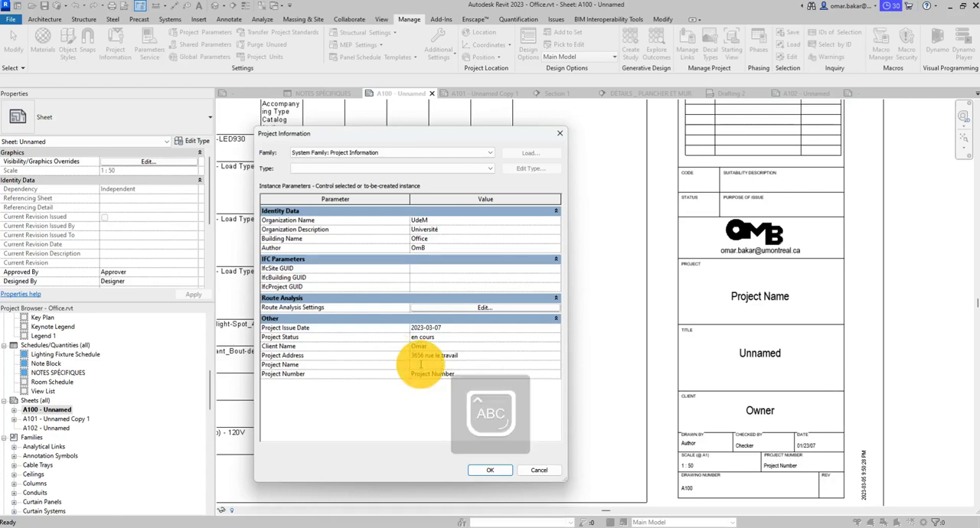
click(420, 366)
text(EXERCICE 1.5)
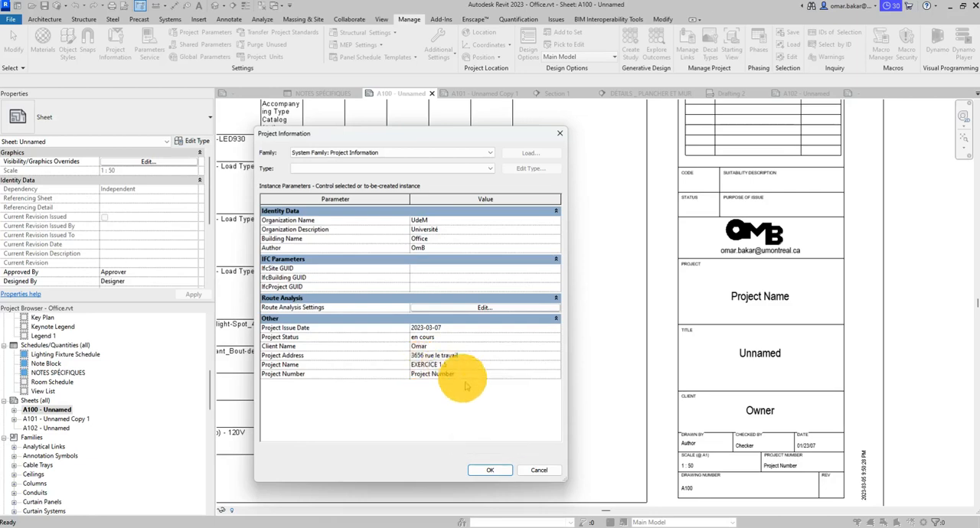
- Set the project number to EX-1.5 in place of the placeholder text
click(447, 374)
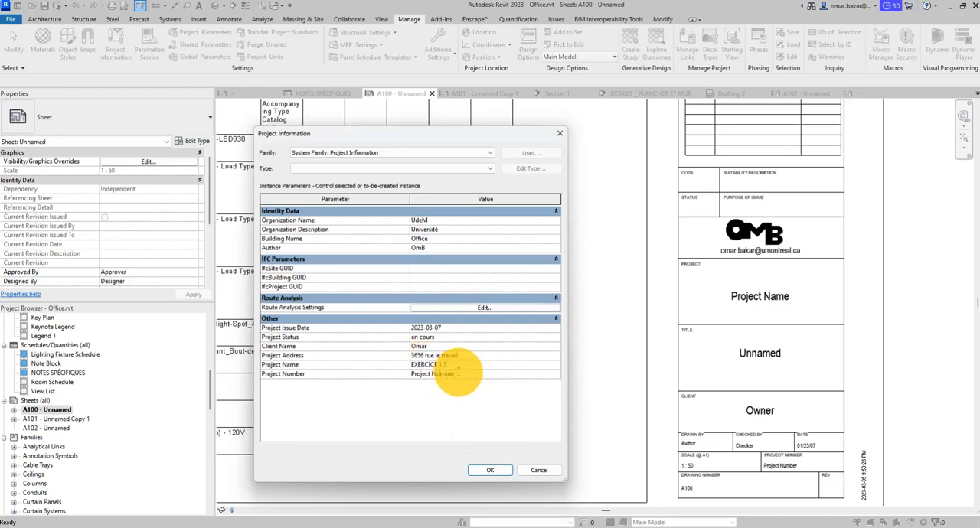
drag(458, 374, 368, 369)
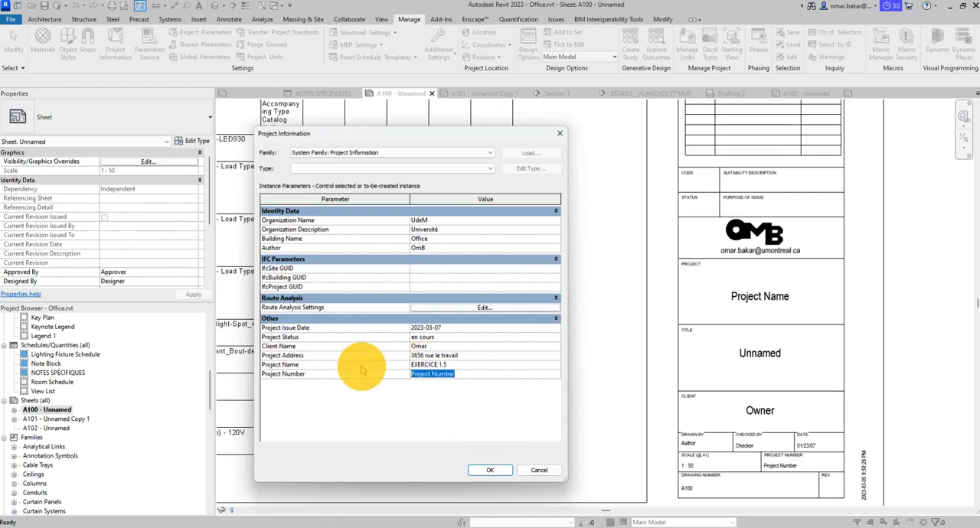
text(E)
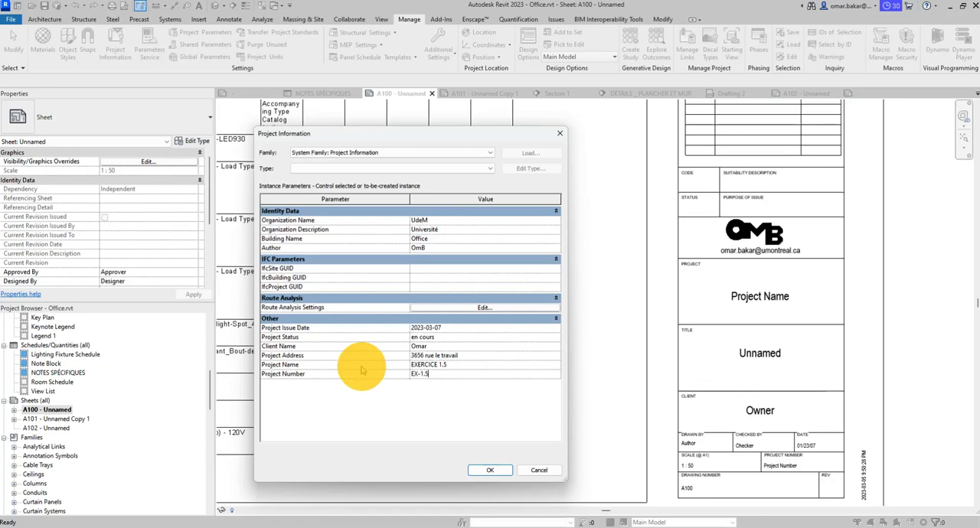
text(X-1.5)
- Change the project name to LES ANNOTATIONS and apply the project information to the title blocks
click(439, 364)
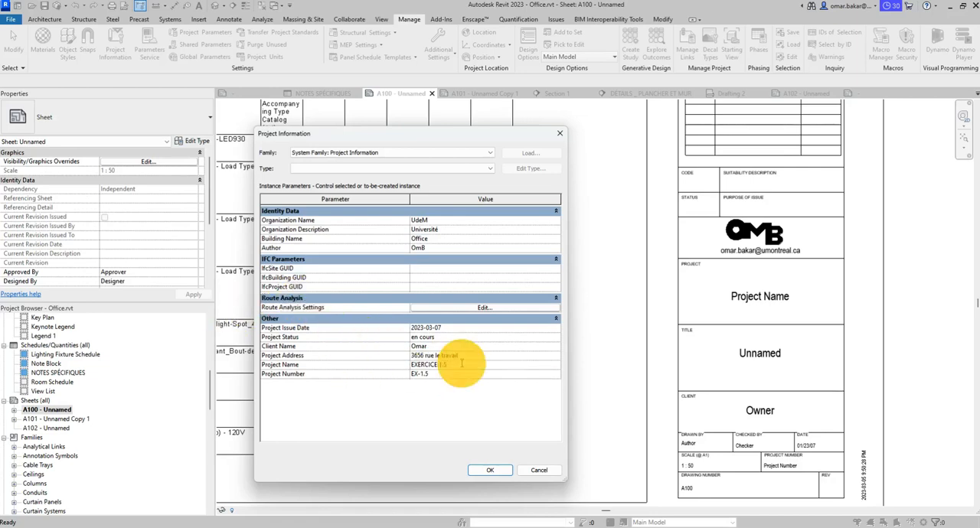
click(461, 363)
key(BackSpace)
text(IES)
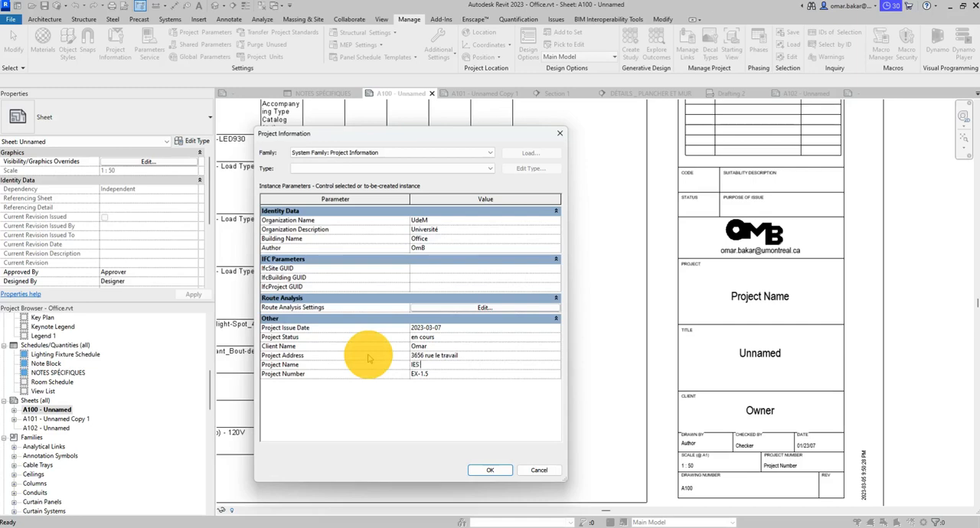
text( ANNO)
key(BackSpace)
key(BackSpace)
key(BackSpace)
key(BackSpace)
key(BackSpace)
key(BackSpace)
key(BackSpace)
key(BackSpace)
text(LES ANNOTATIONS)
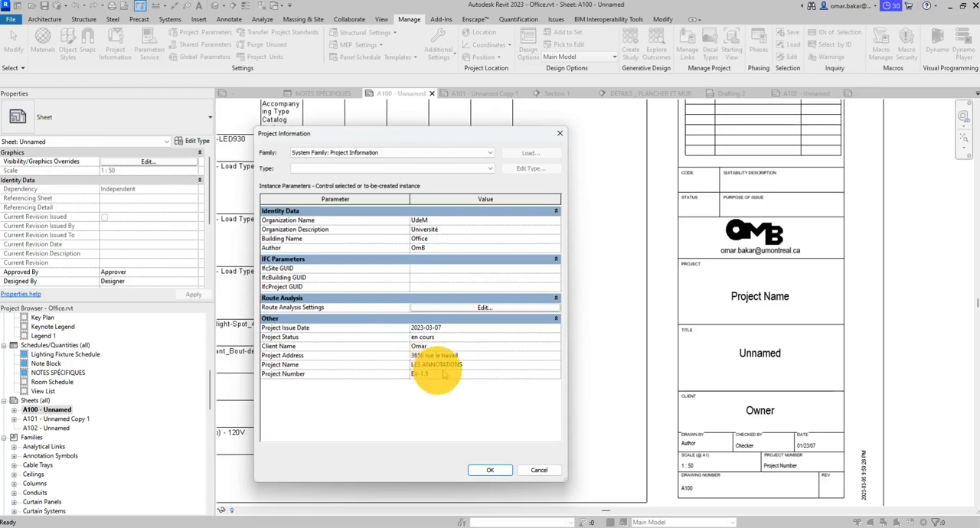
click(496, 470)
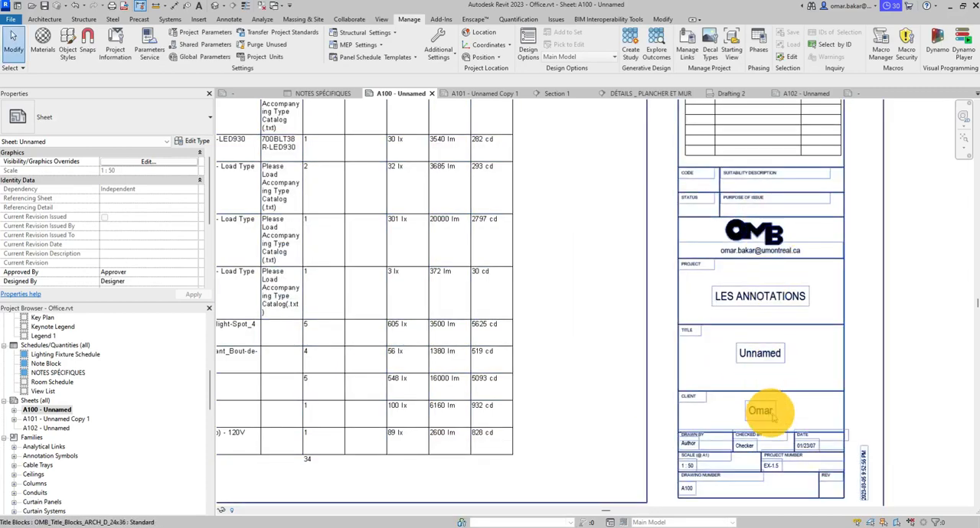
- Replace the placeholder sheet title in A100's title block with PLAN DE REZ-DE CHAUSSÉE
middle_drag(803, 311, 706, 222)
scroll(749, 341, up, 3)
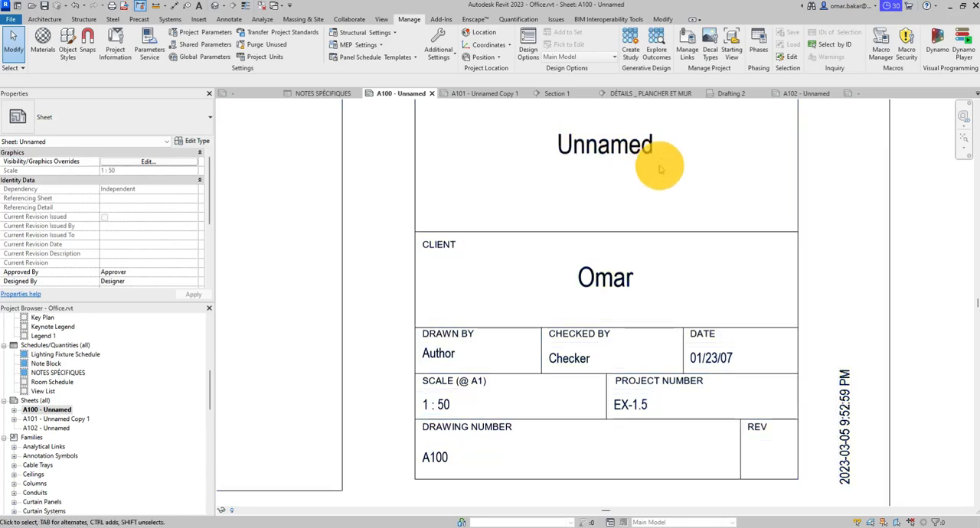
middle_drag(651, 164, 679, 245)
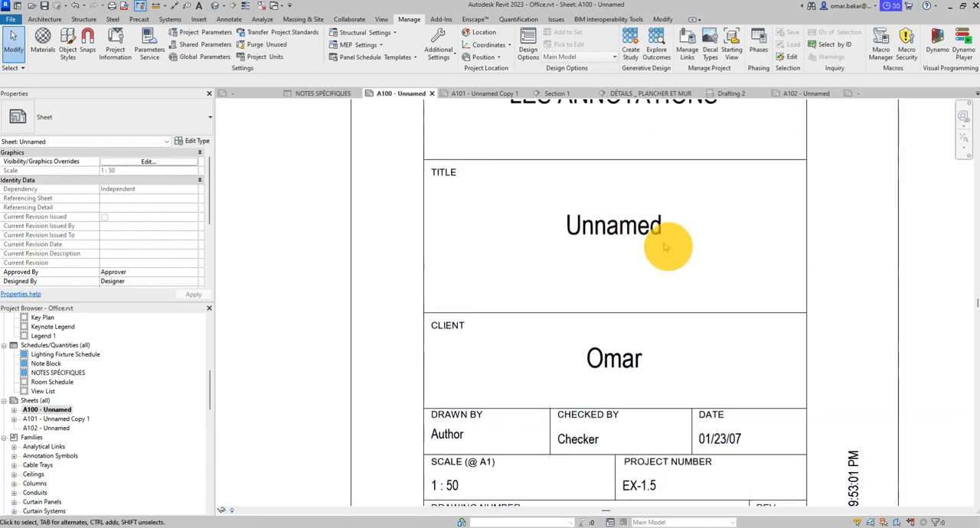
click(630, 222)
click(641, 235)
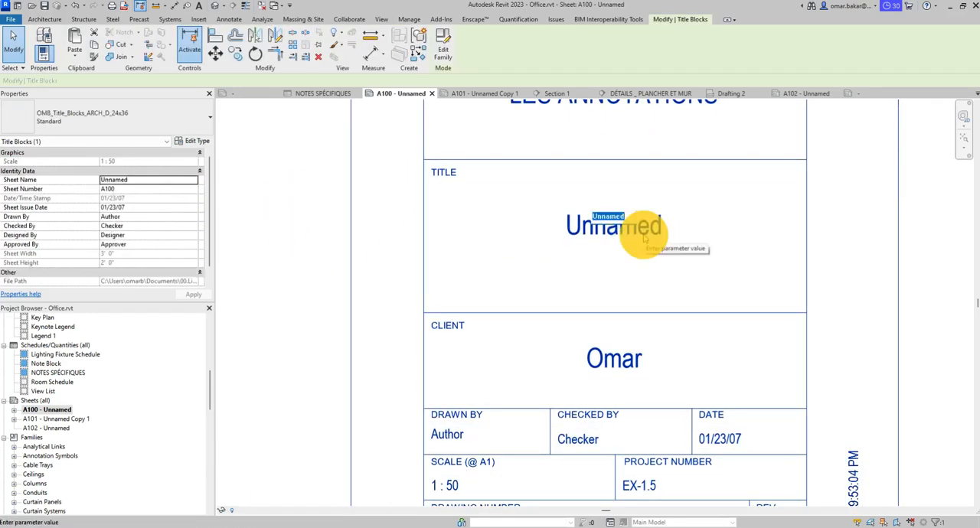
text(PLAN)
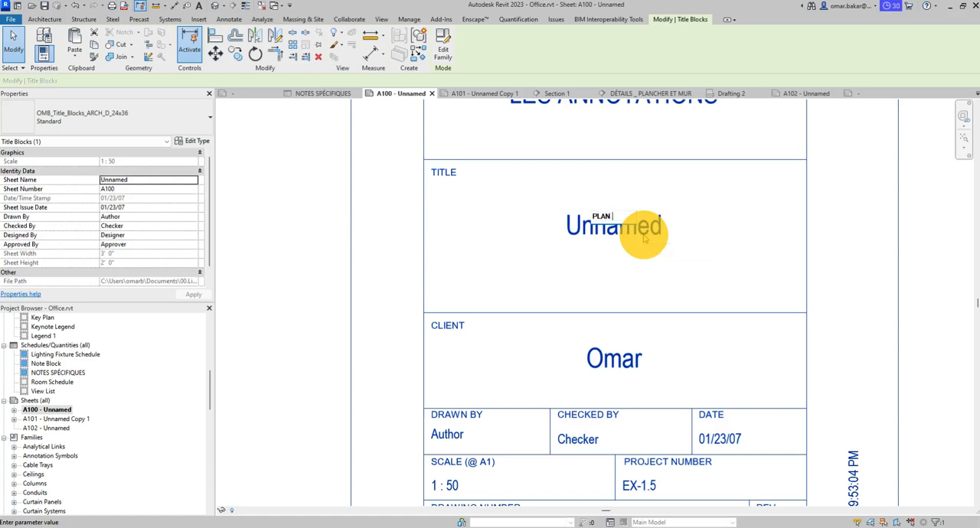
text( DE REZ-DE)
text( CHAUSSÉE)
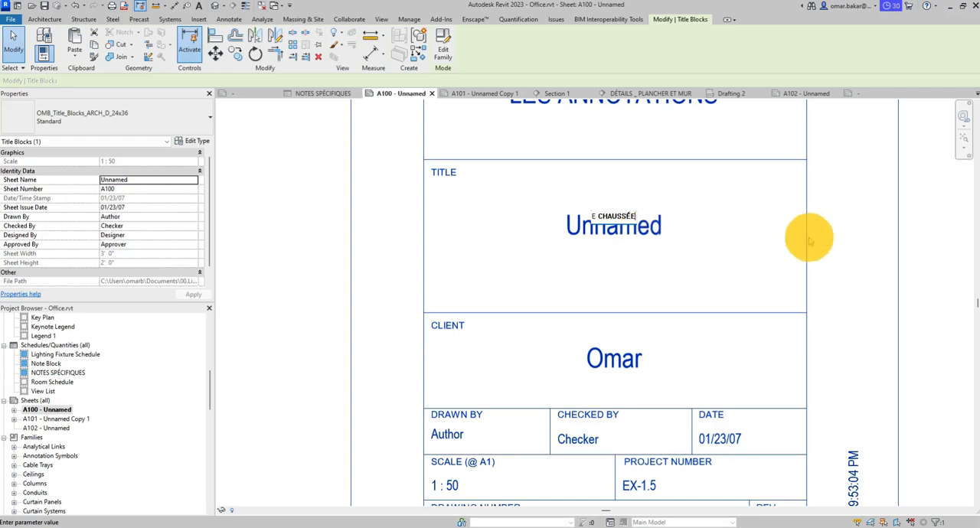
click(832, 234)
- Add the missing hyphen to A100's sheet title so it reads PLAN DE REZ-DE-CHAUSSÉE
click(642, 228)
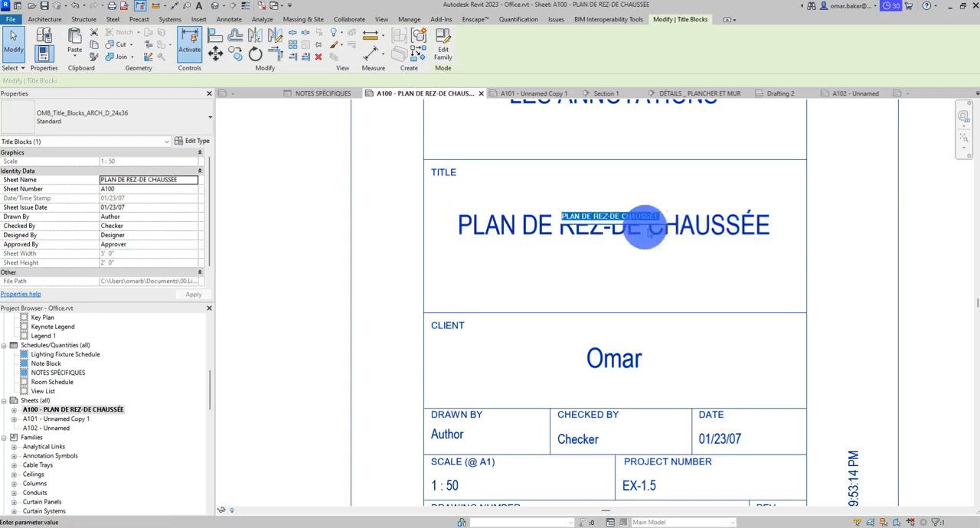
click(624, 218)
key(BackSpace)
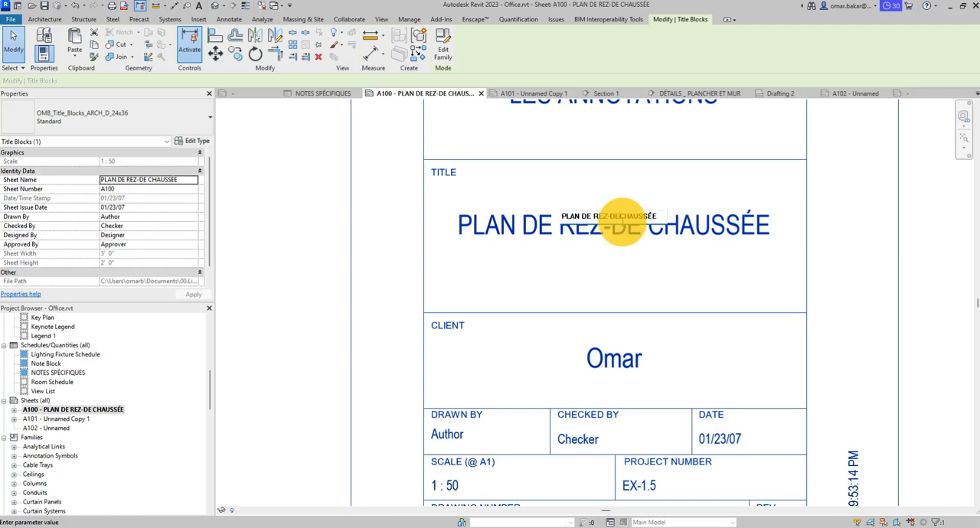
text(-)
click(842, 237)
- Open the project's sheet issues and revisions settings and add a second revision
scroll(698, 247, down, 5)
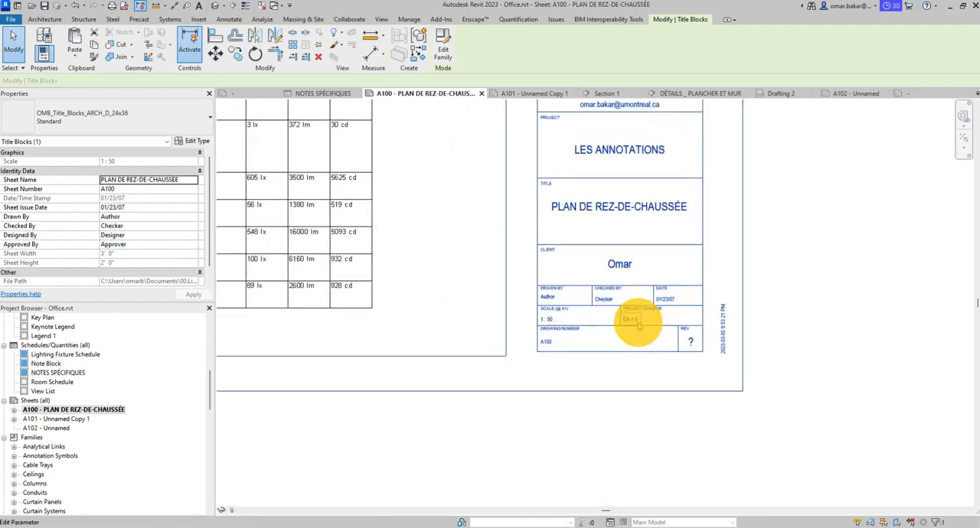
scroll(640, 320, up, 2)
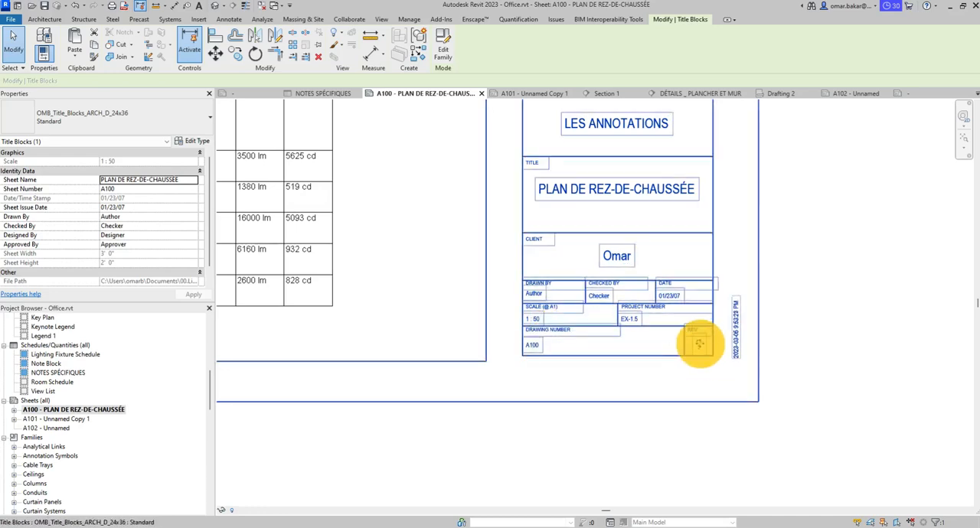
scroll(661, 234, down, 1)
middle_drag(661, 235, 665, 388)
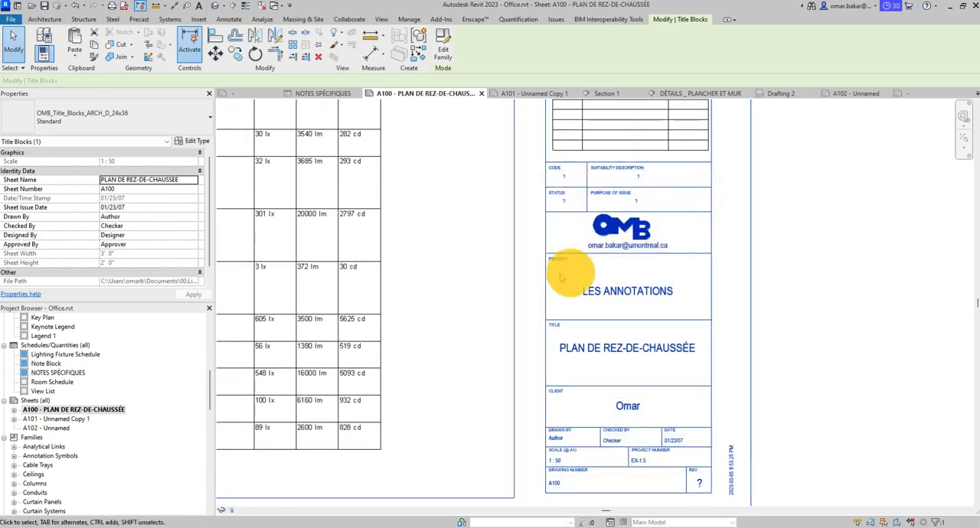
scroll(521, 279, down, 4)
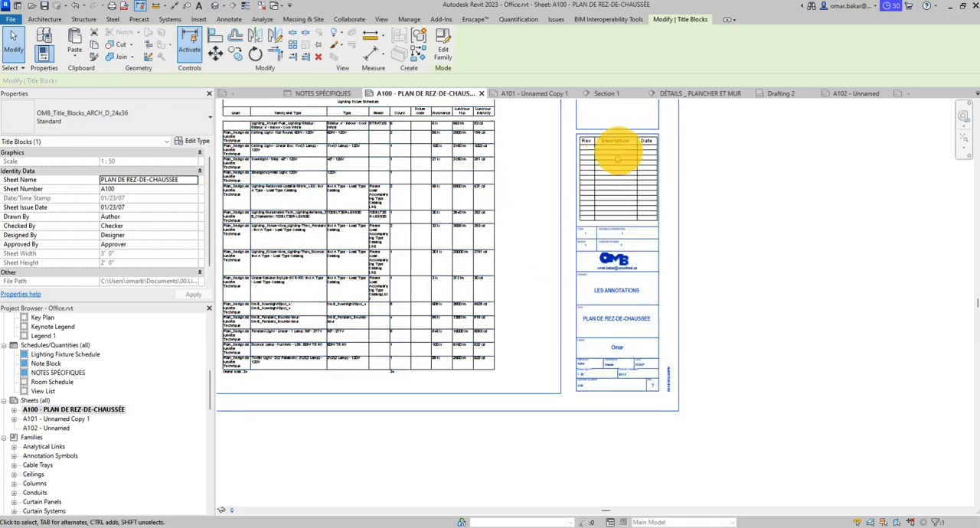
click(383, 18)
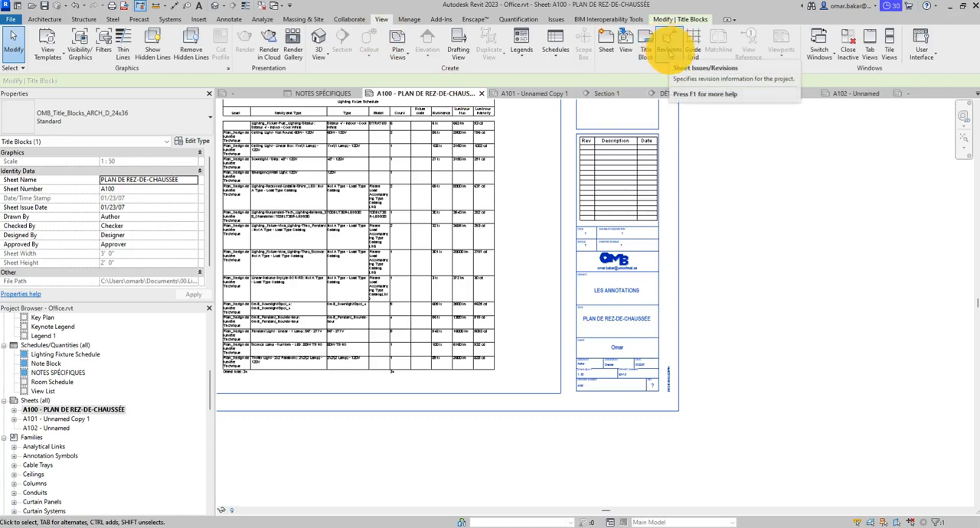
click(668, 39)
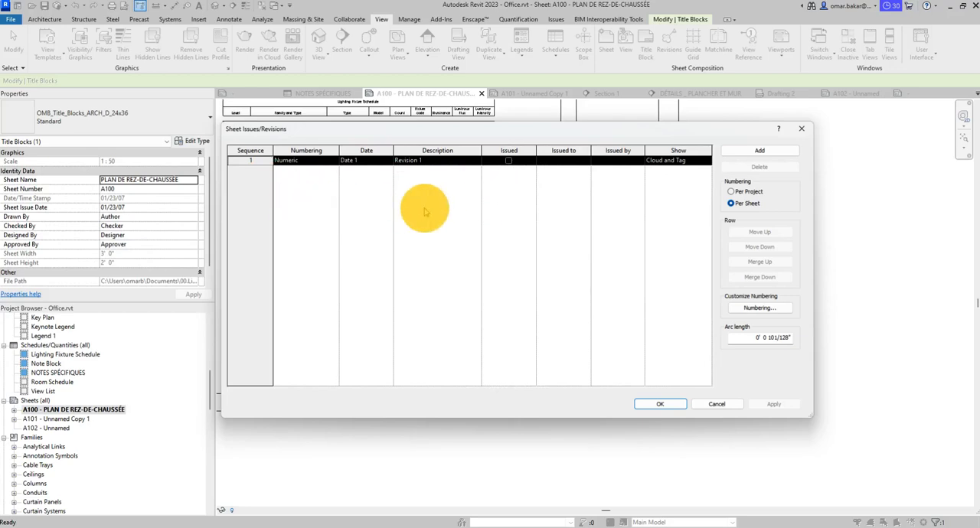
click(759, 150)
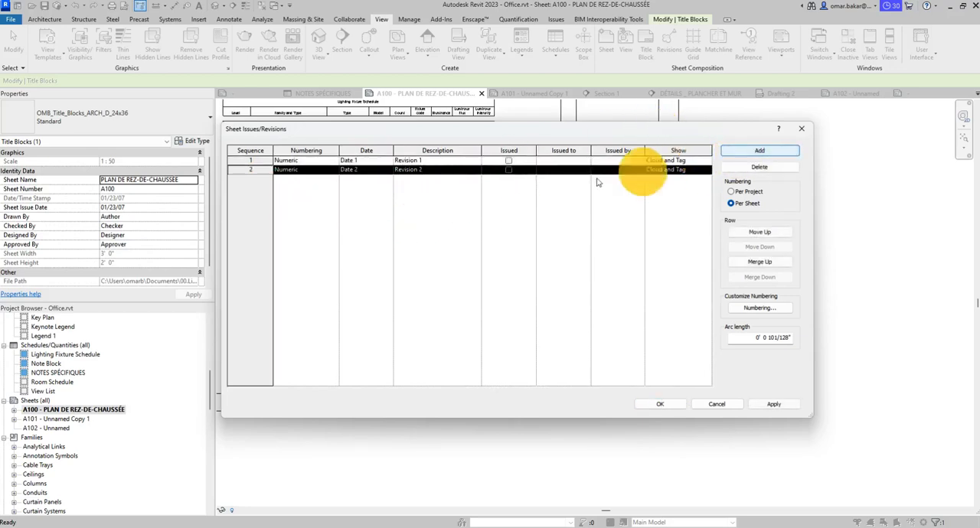
- Keep Numeric numbering for the second revision and open its date for editing
click(307, 170)
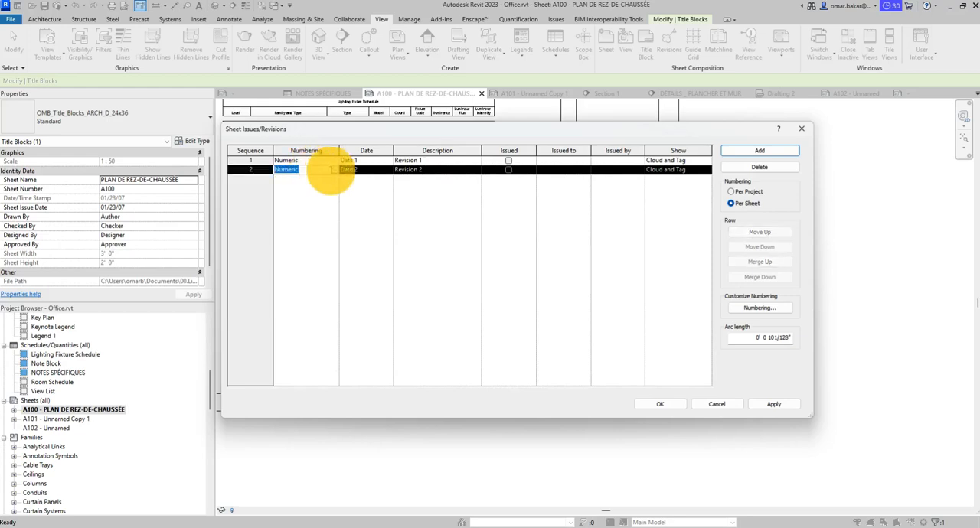
click(334, 170)
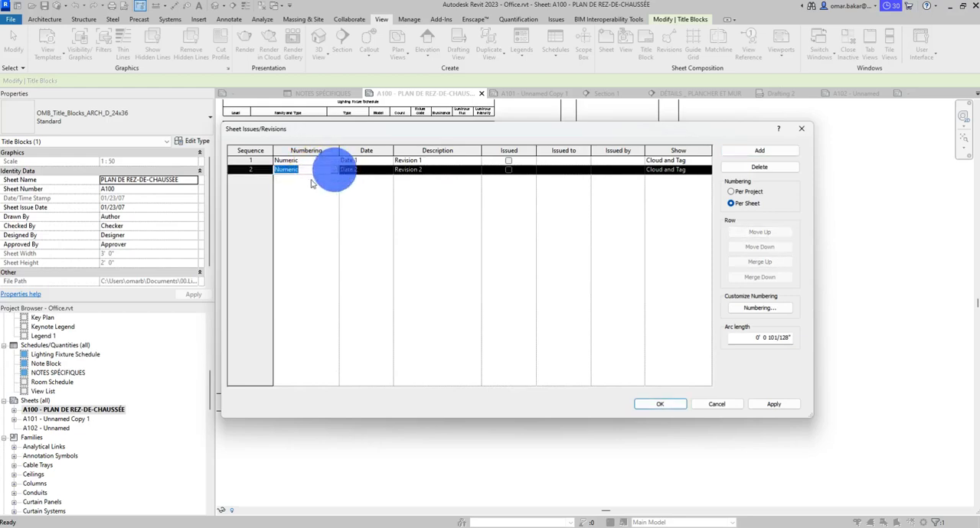
click(356, 173)
click(367, 172)
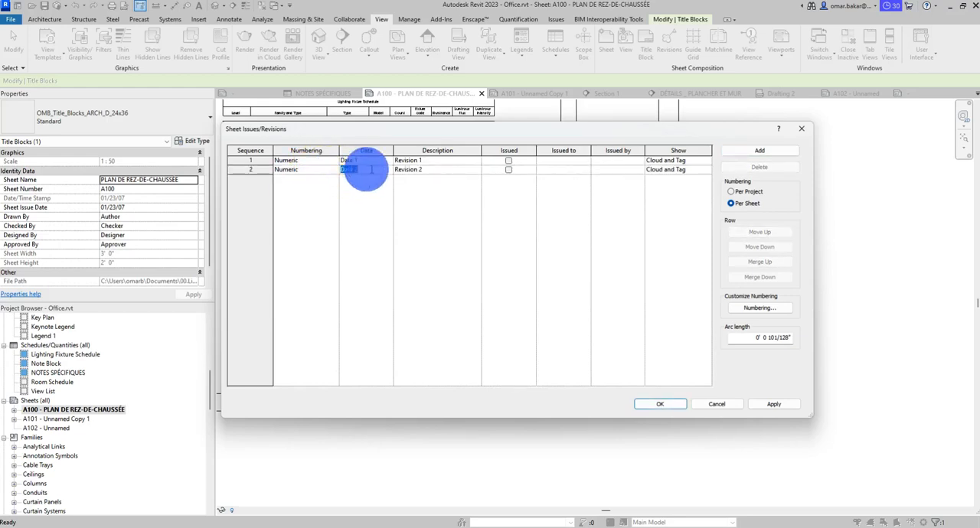
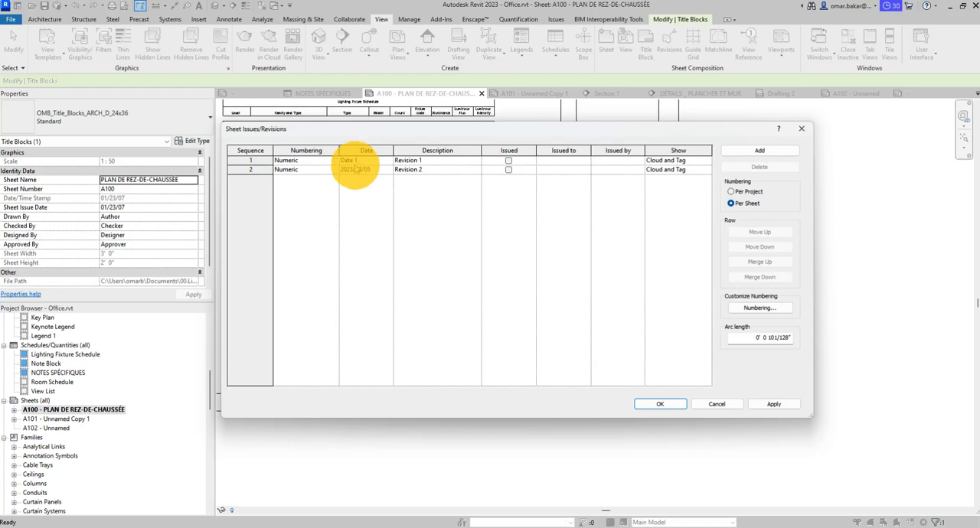
- Describe the second revision as POUR APPROBATION, and fill in issued to OmB and issued by M.B
click(425, 167)
drag(427, 169, 386, 167)
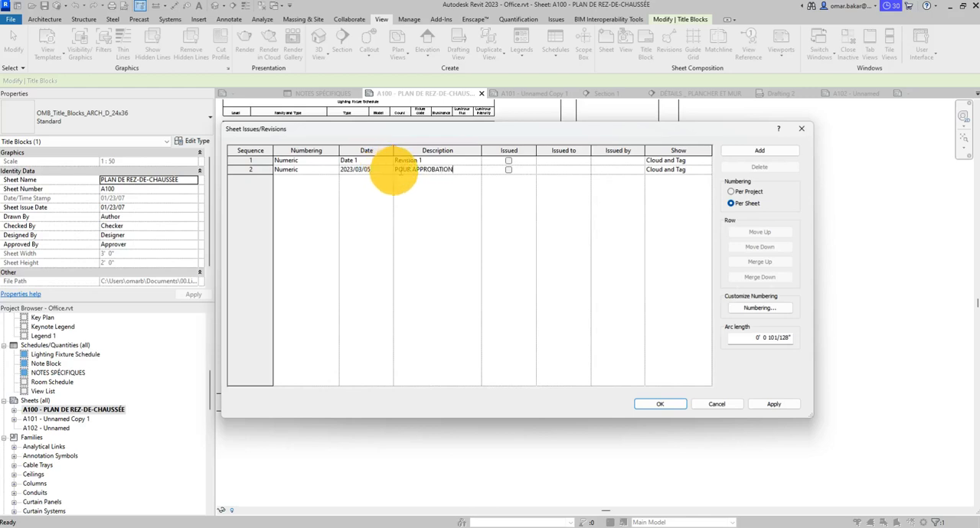
click(566, 170)
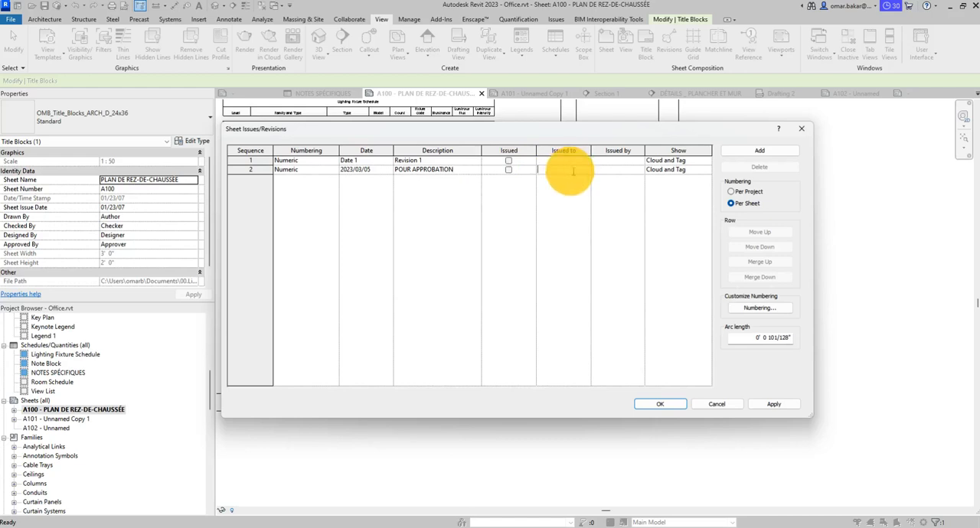
click(578, 170)
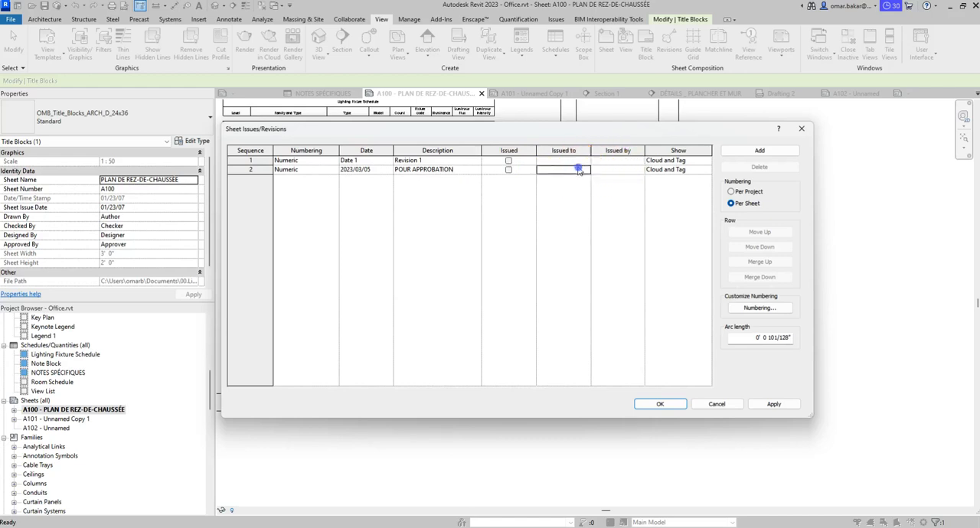
key(Caps_Lock)
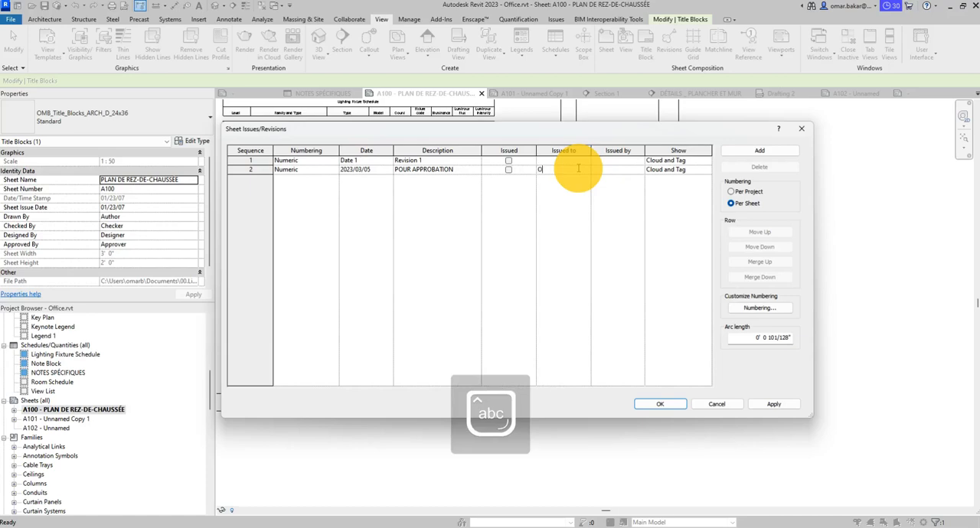
text(OmB)
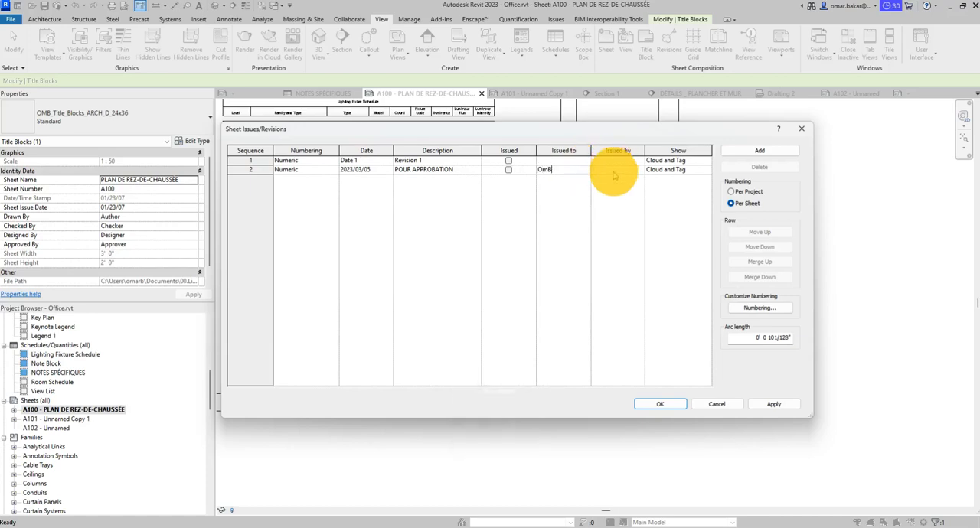
click(614, 172)
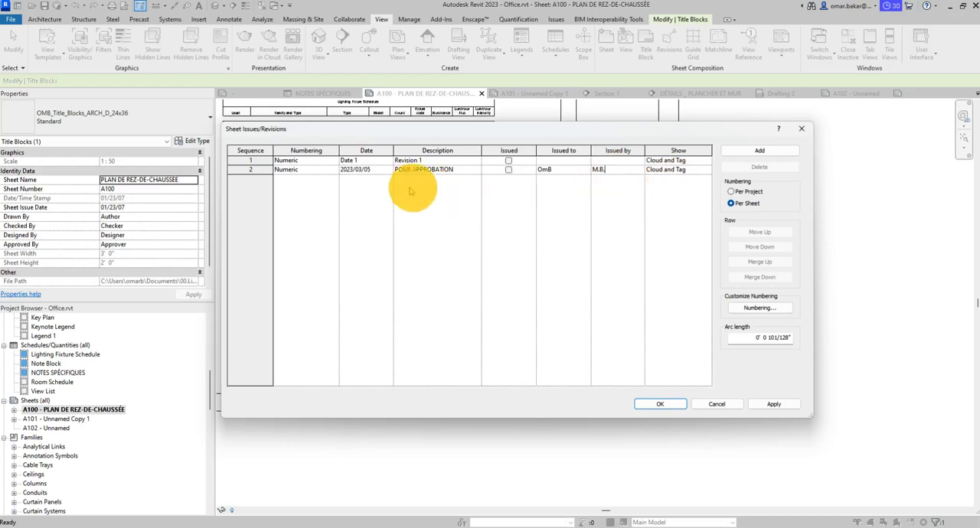
click(546, 224)
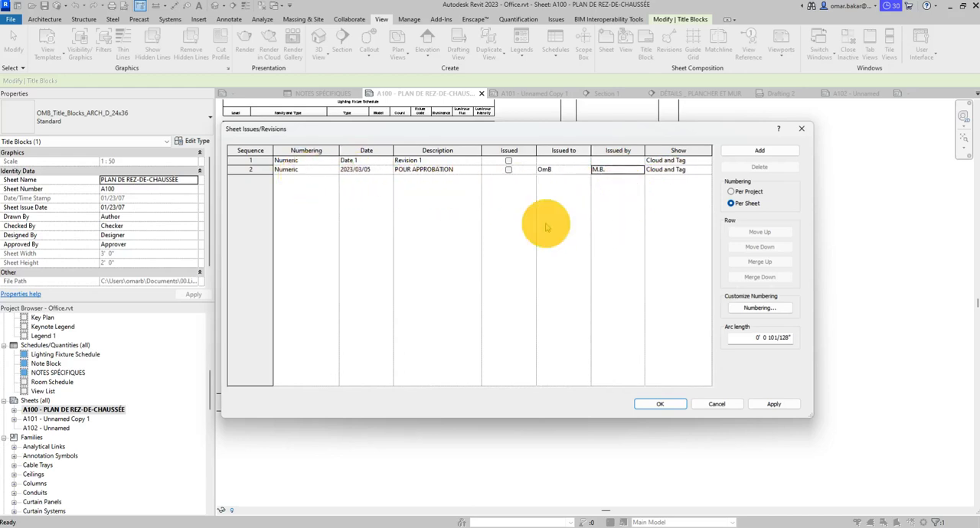
- Add a third revision dated 2023/03/07 with the description POUR CORRECTION
click(750, 151)
click(339, 179)
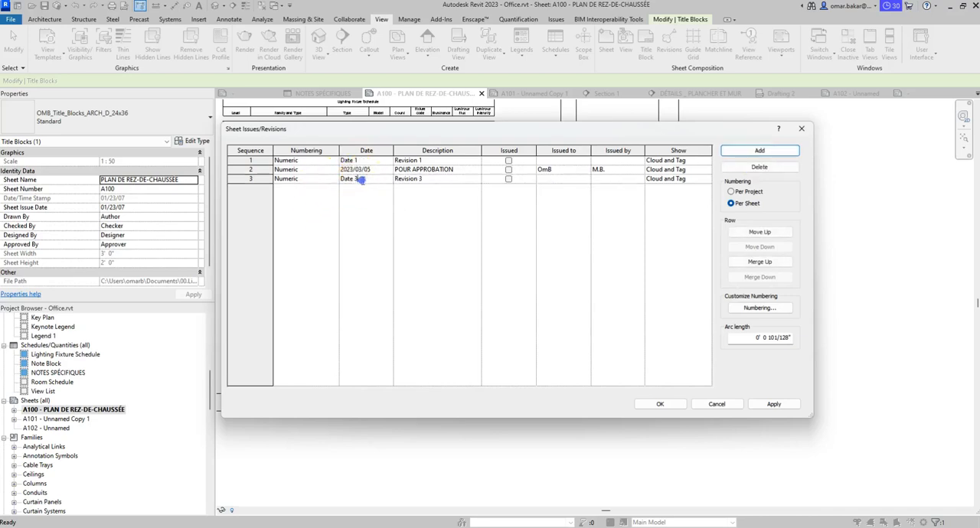
click(339, 179)
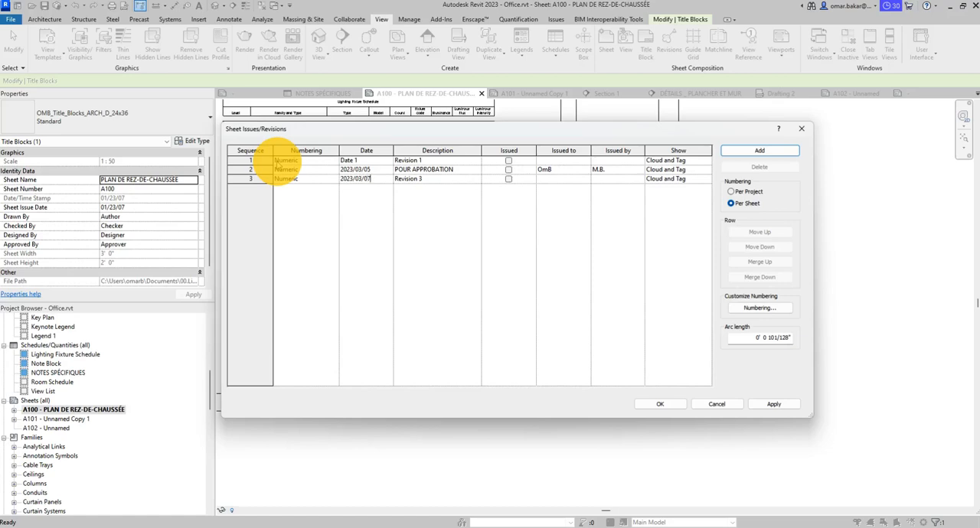
click(421, 179)
click(420, 178)
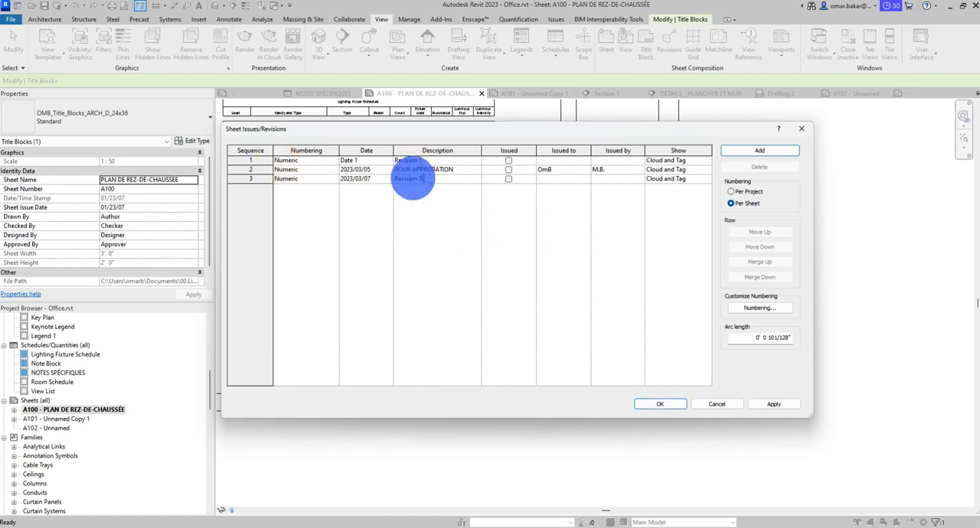
drag(413, 179, 360, 176)
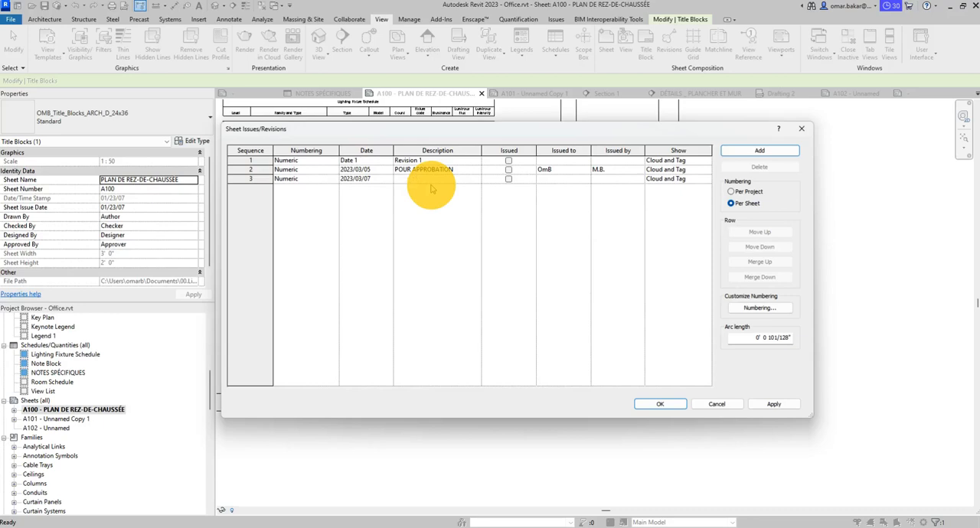
key(Caps_Lock)
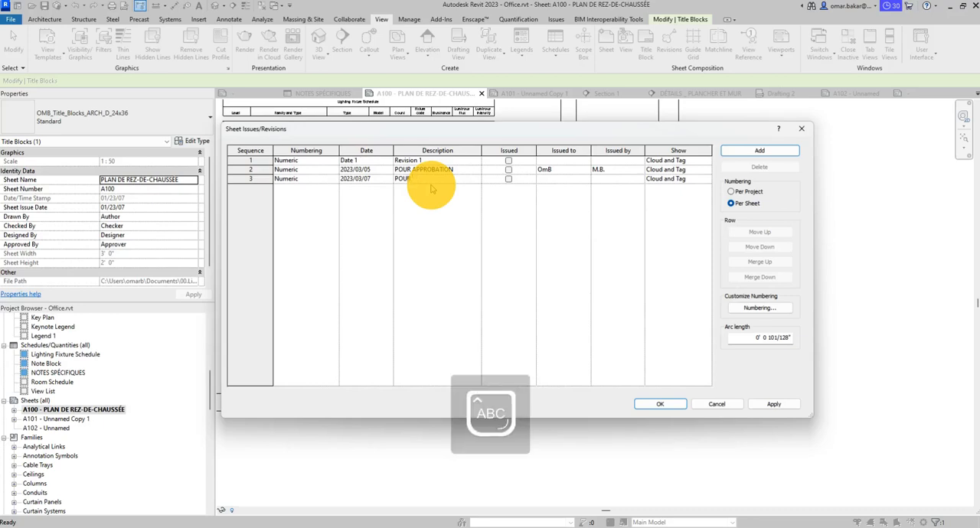
text(RR)
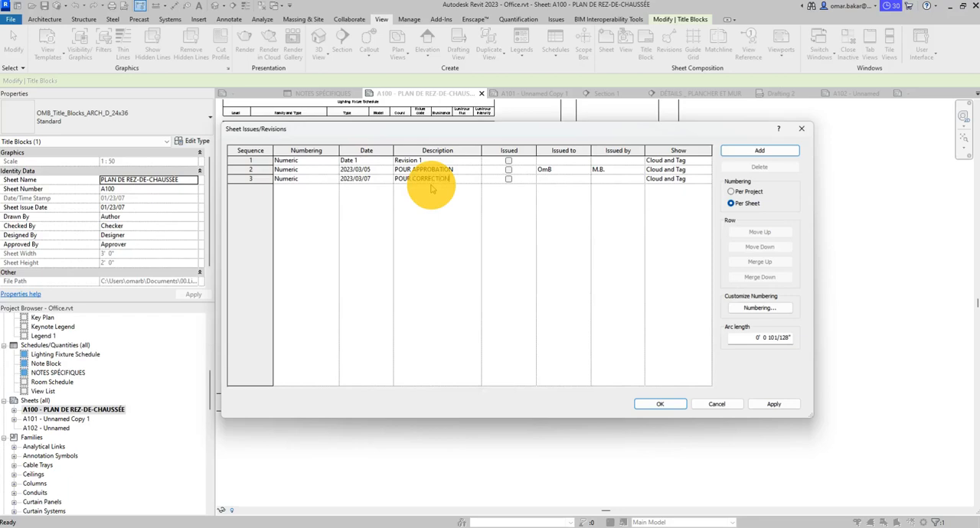
text(ECTION)
- Fill in the third revision as issued to OmB and issued by M.B., and apply the revision settings
click(562, 173)
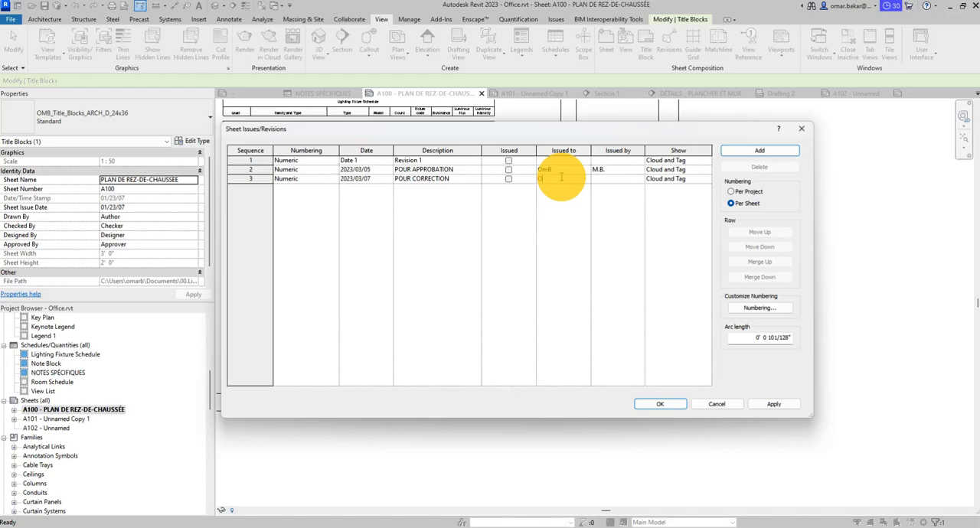
click(610, 181)
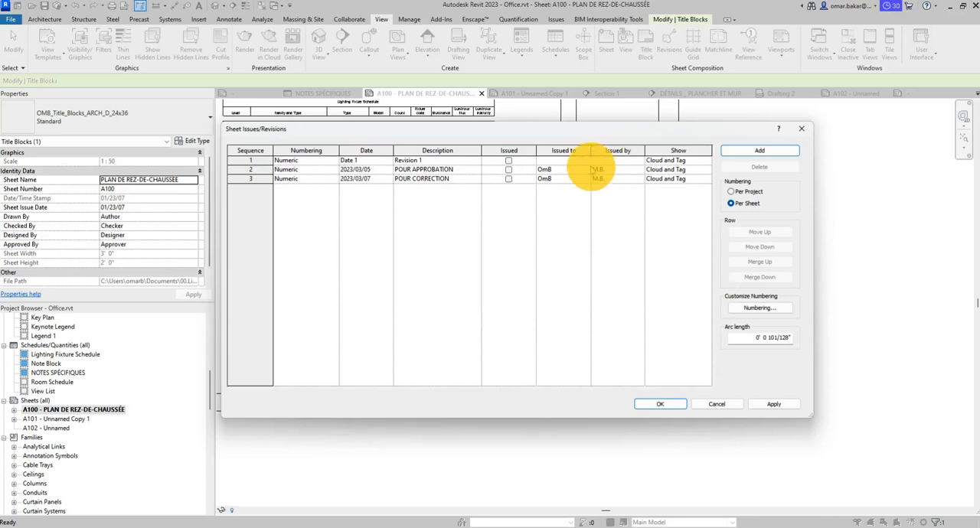
click(774, 404)
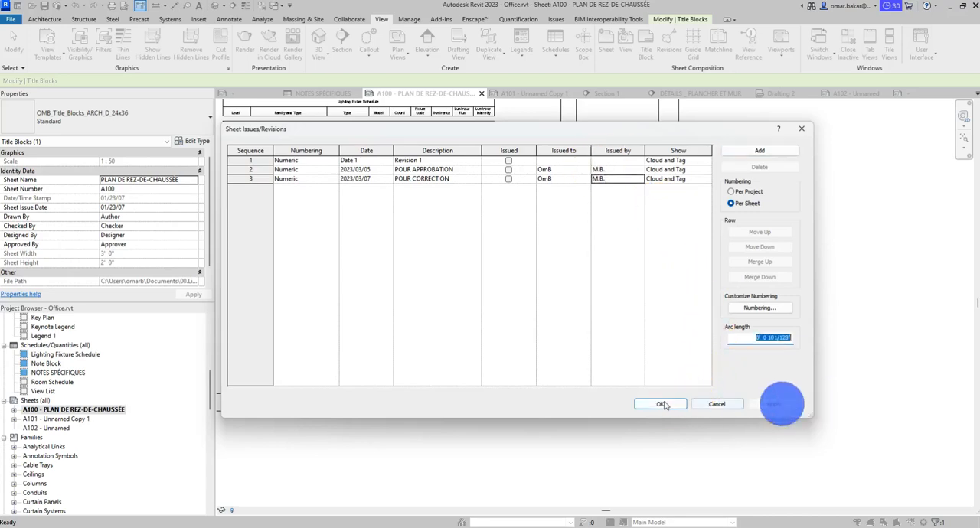
click(663, 403)
- Examine the revision table in A100's title block and the properties of the sheet and title block
click(710, 158)
scroll(603, 187, up, 3)
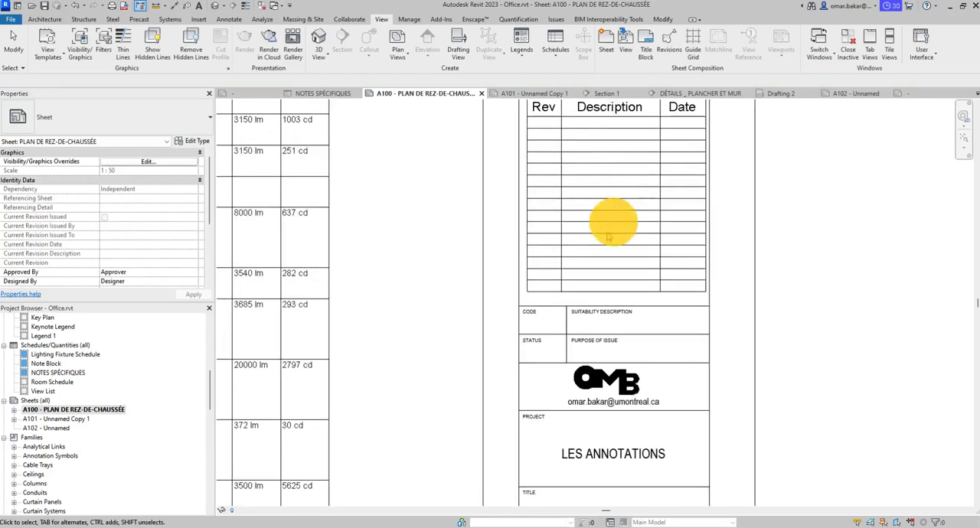
middle_drag(686, 216, 654, 282)
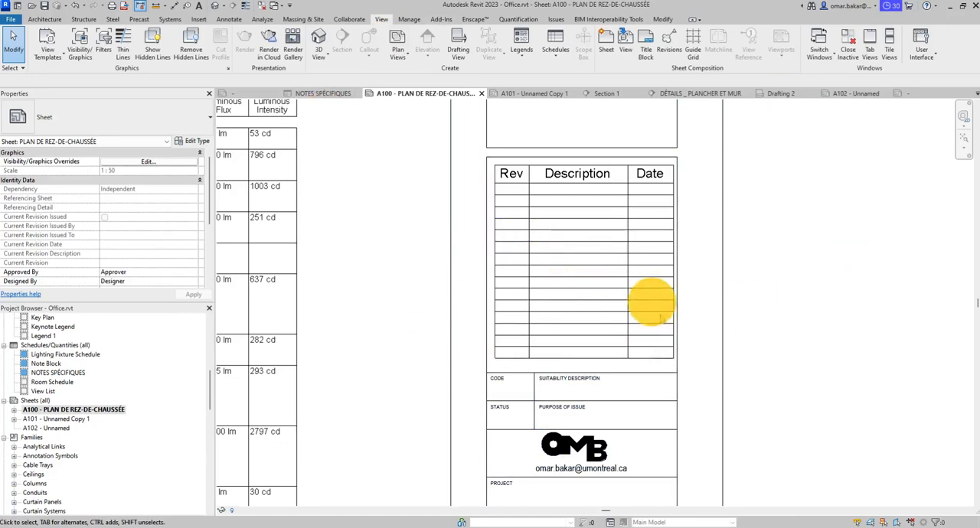
scroll(429, 317, down, 5)
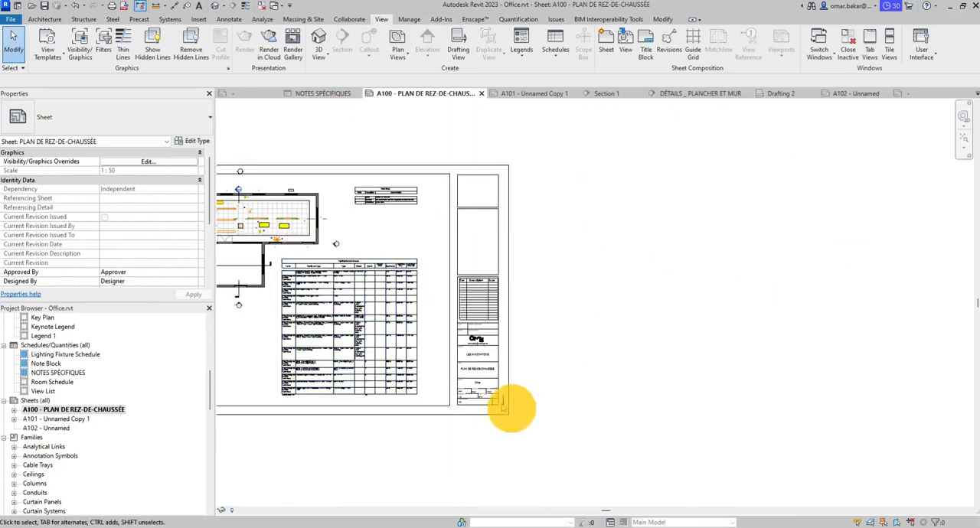
scroll(459, 293, up, 5)
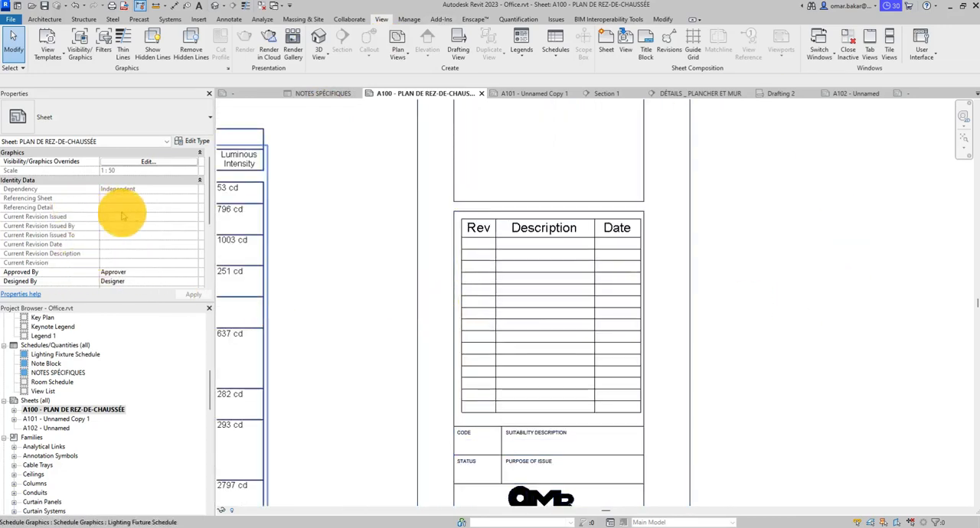
drag(206, 201, 200, 256)
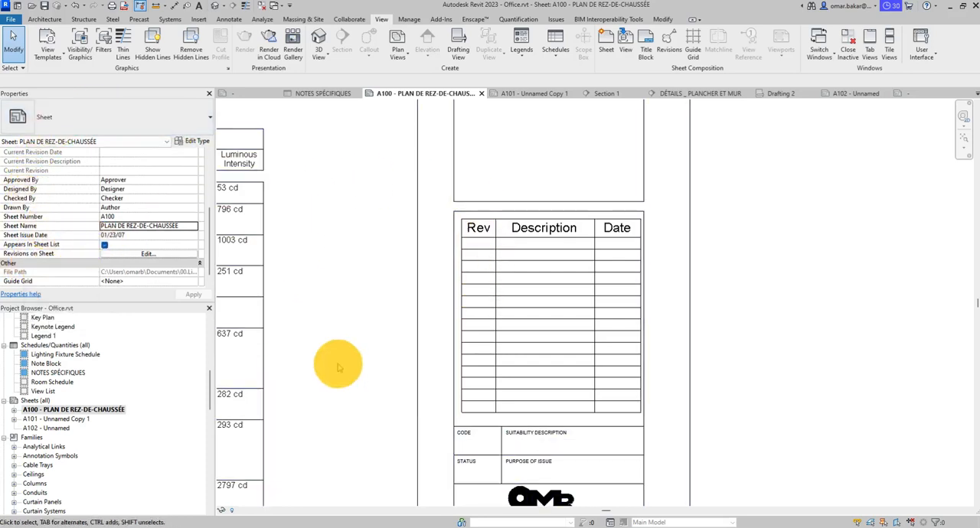
click(641, 255)
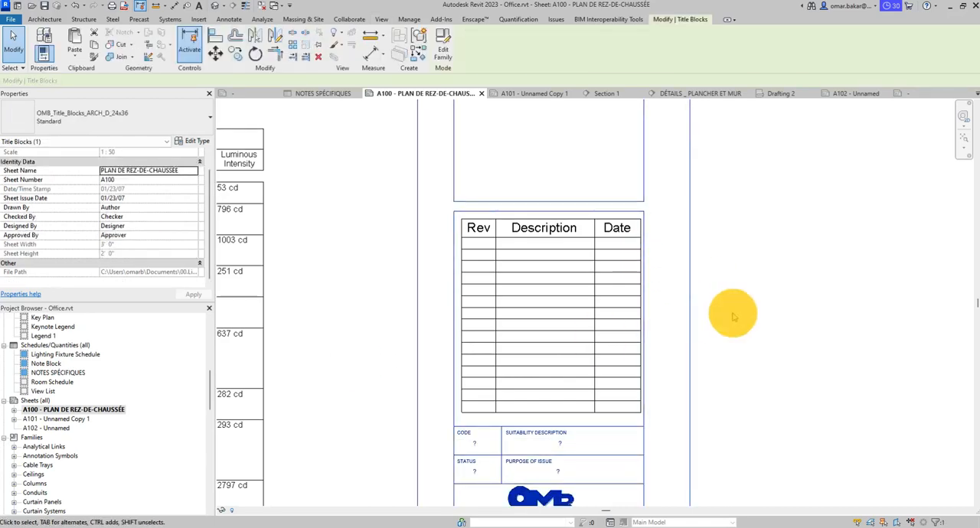
click(732, 310)
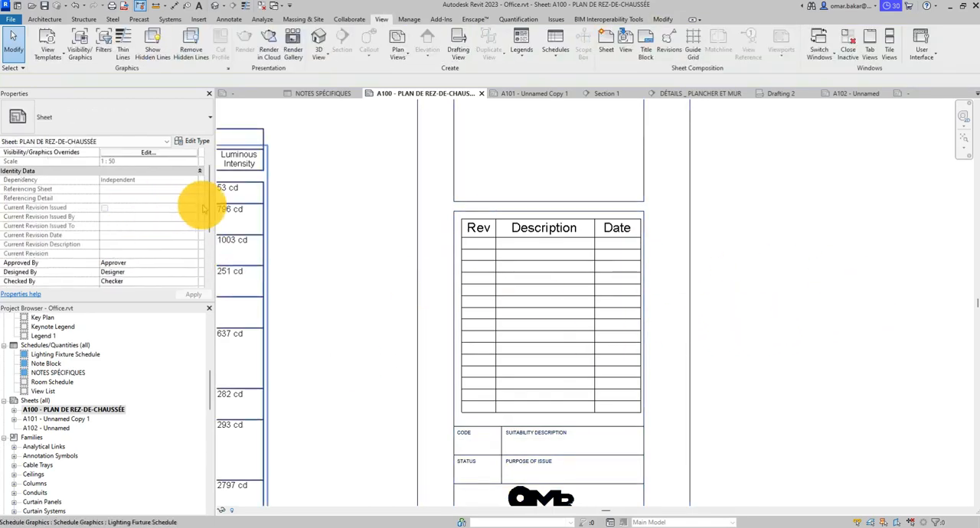
- Show the POUR APPROBATION and POUR CORRECTION revisions in sheet A100's revision schedule
drag(209, 191, 208, 244)
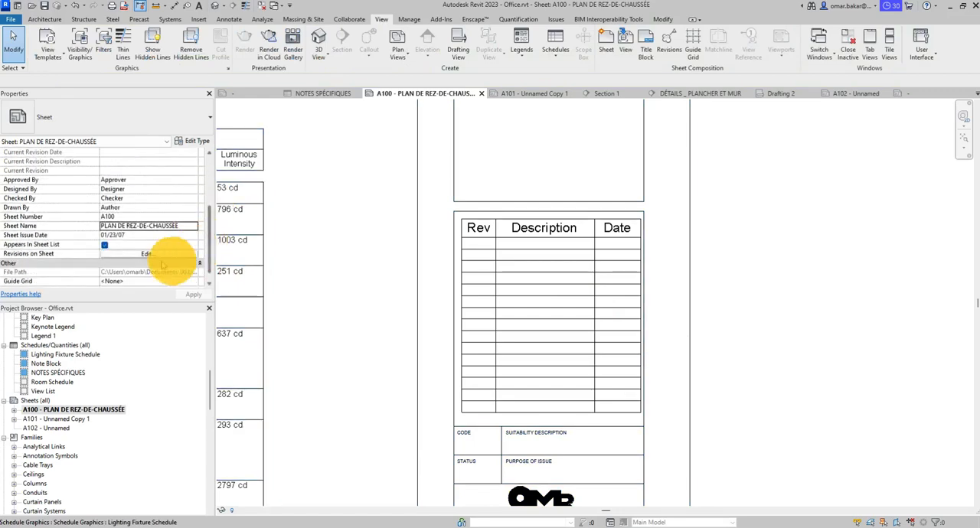
click(142, 253)
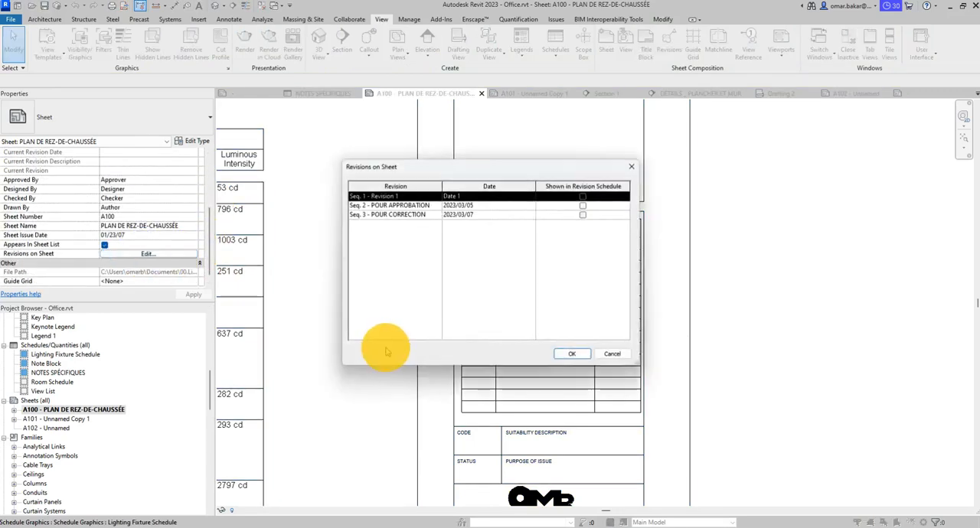
click(583, 206)
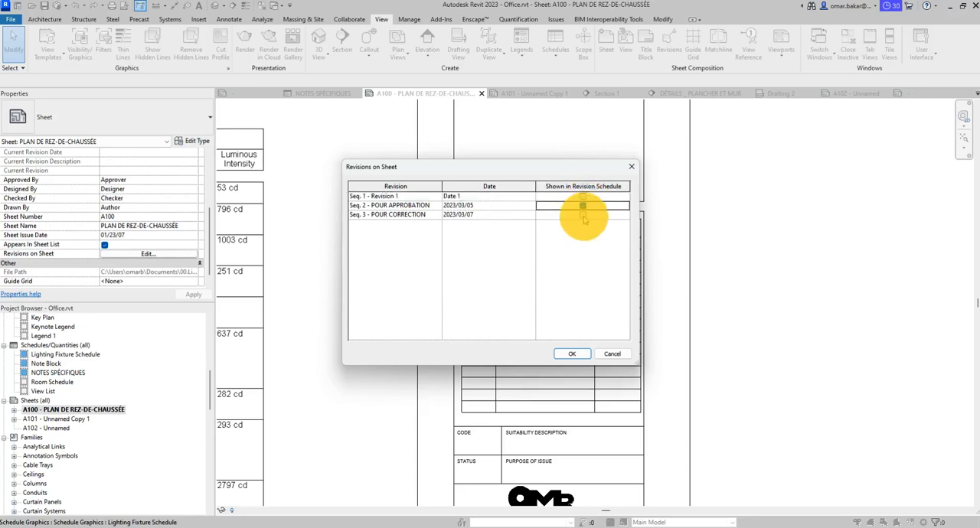
click(582, 215)
click(571, 353)
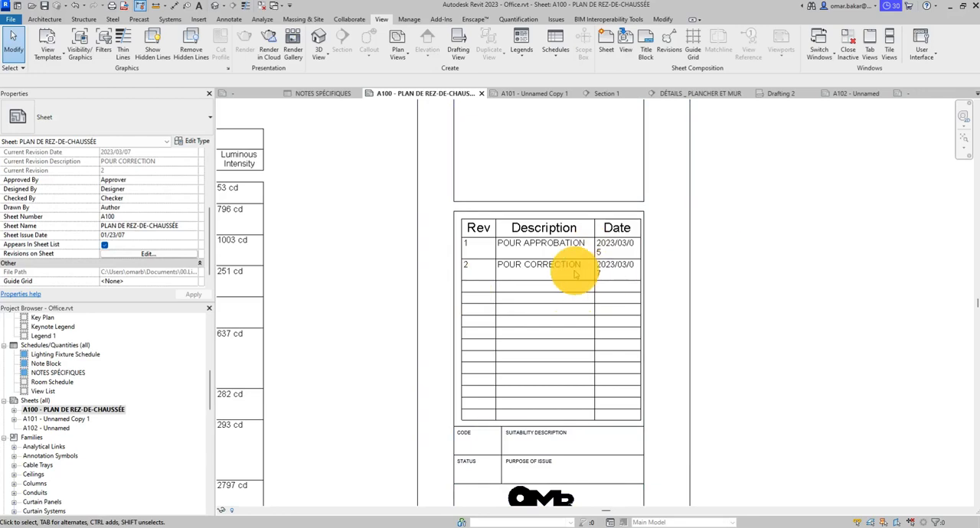
- Open A100's OMB_Title_Blocks_ARCH_D_24x36 title block family for editing
click(625, 350)
click(625, 351)
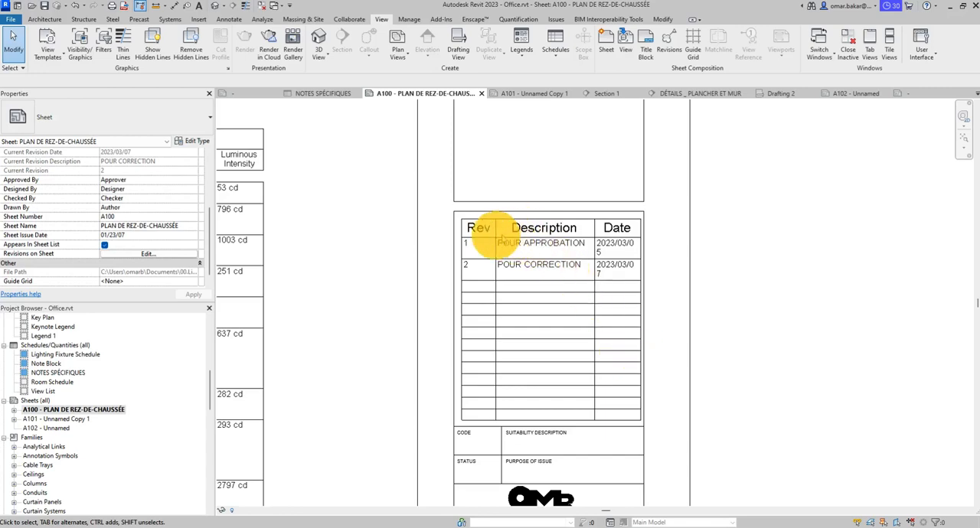
click(645, 330)
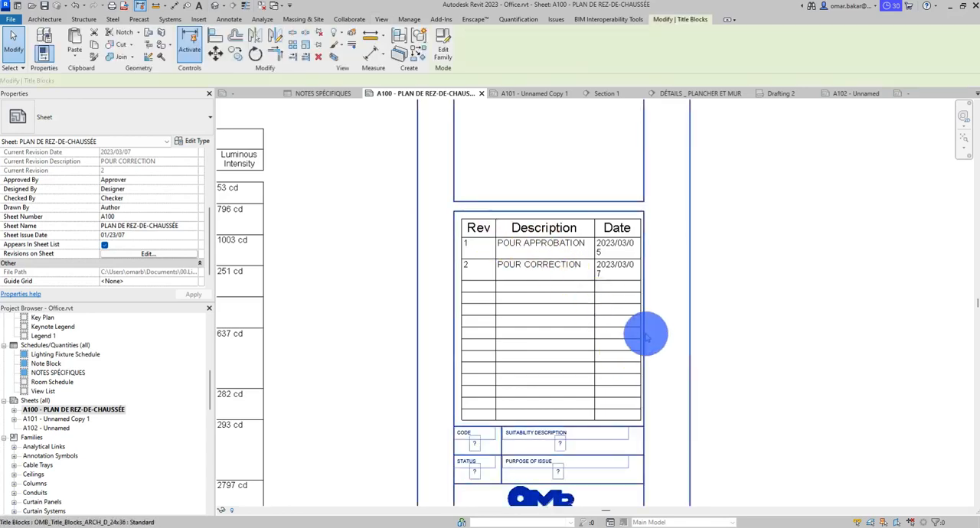
click(645, 334)
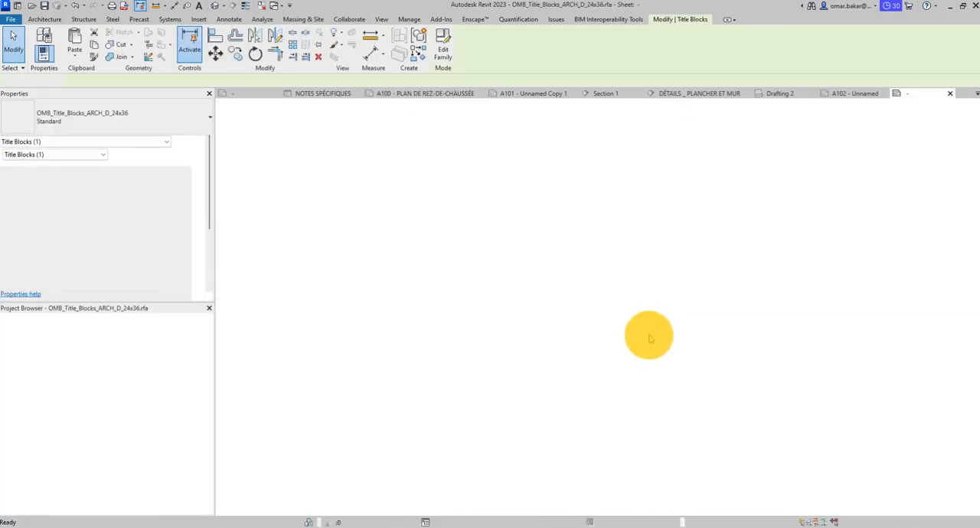
- Open the appearance settings of the Revision Schedule in the title block family
click(761, 295)
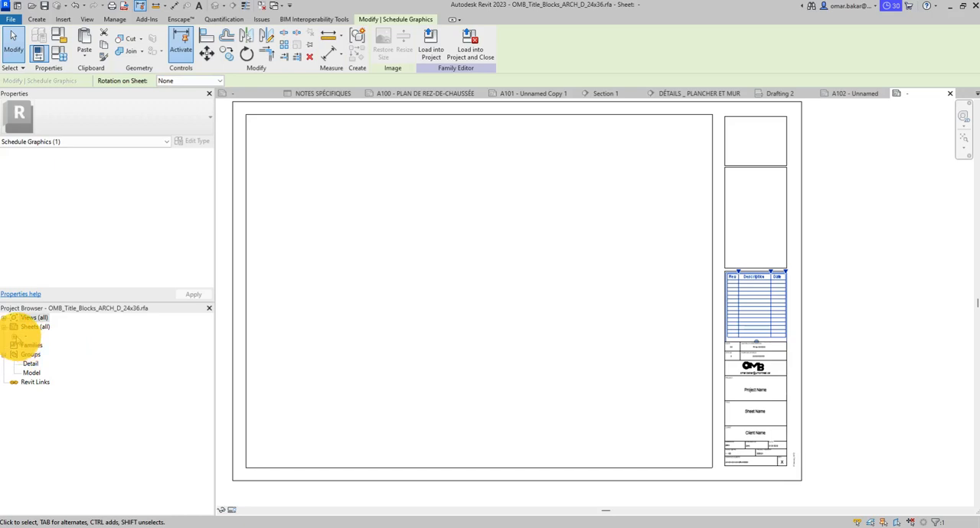
click(10, 320)
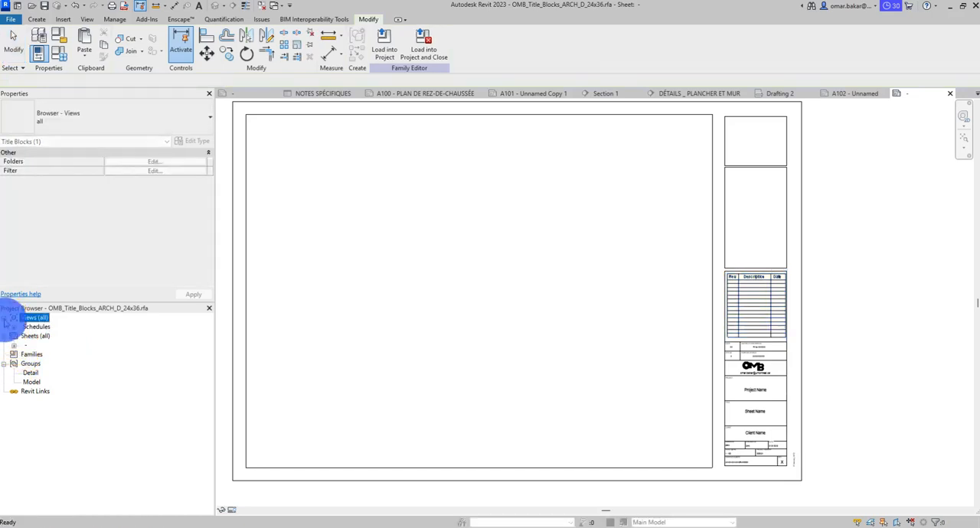
click(14, 327)
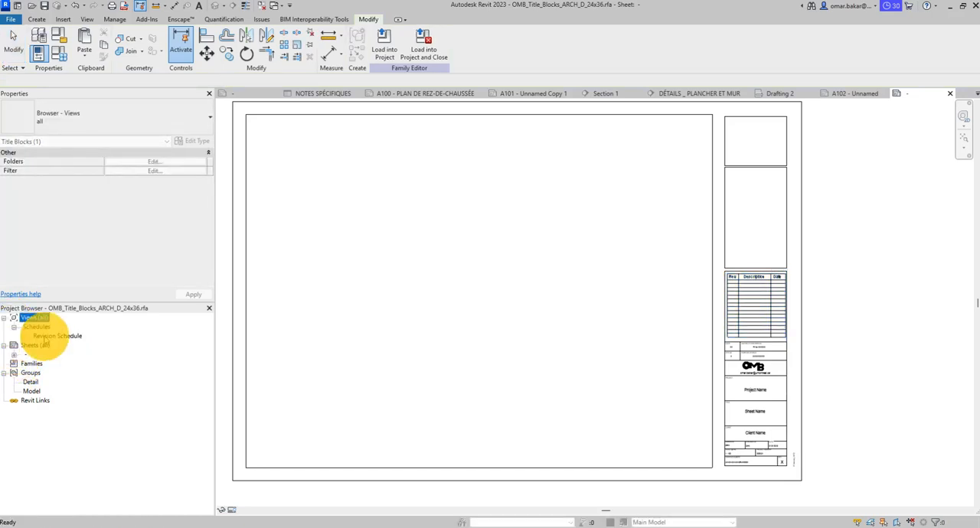
click(49, 336)
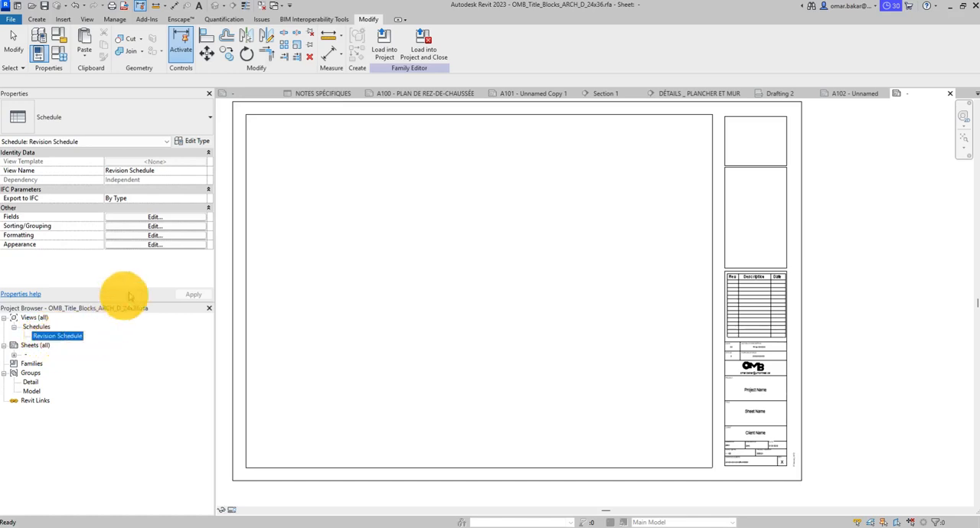
click(157, 245)
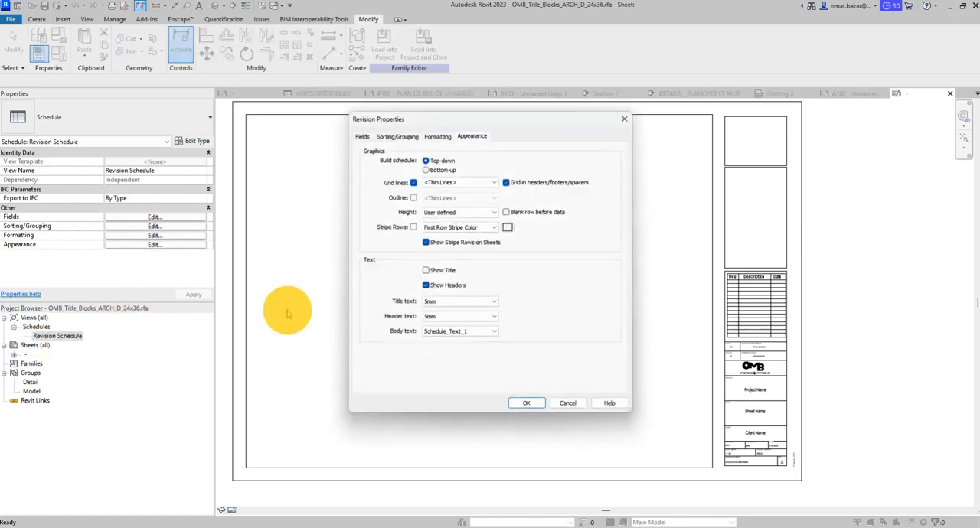
- Set the Revision Schedule's title and header text to 2mm and its body text to 1.2, and apply the settings
click(447, 243)
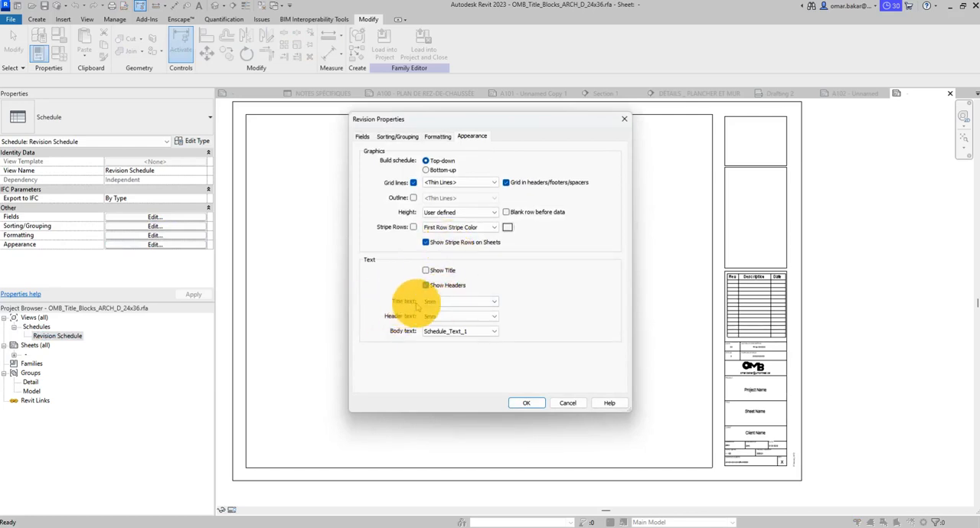
click(425, 284)
click(490, 301)
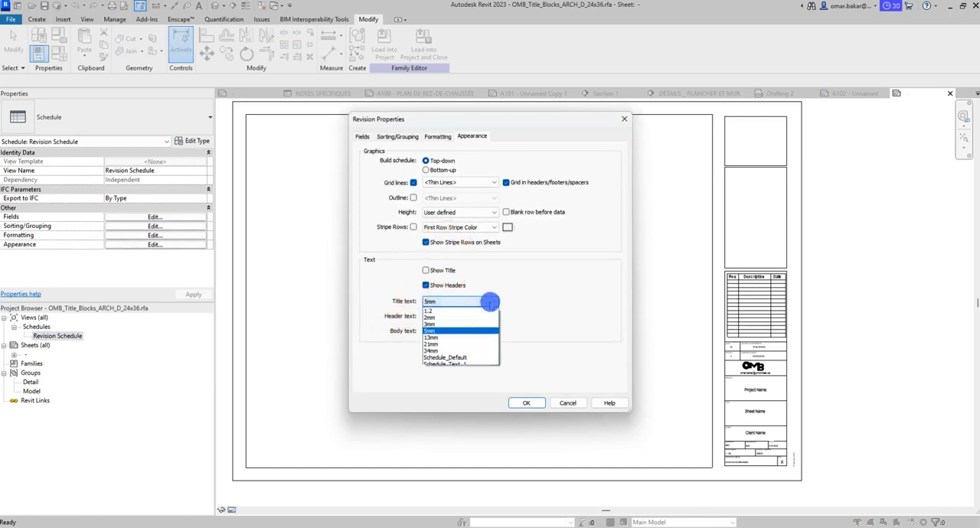
click(442, 317)
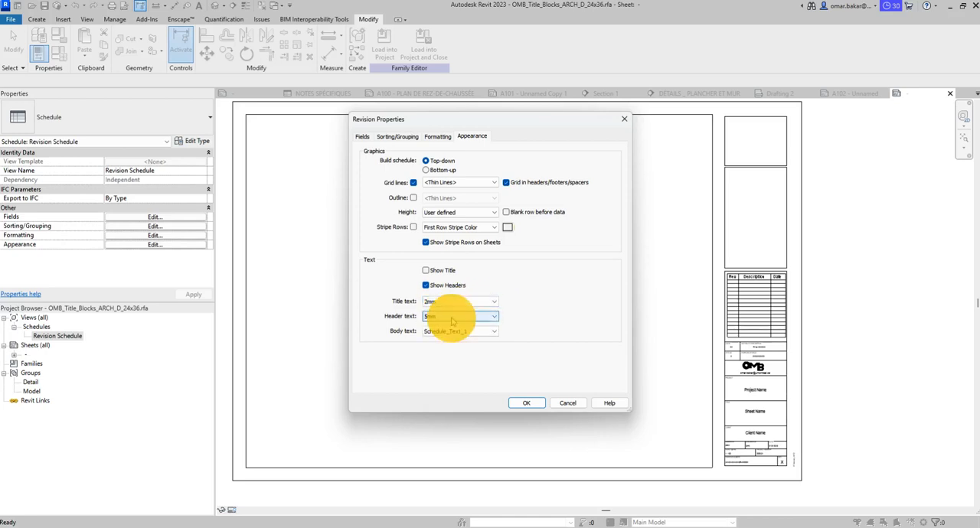
click(452, 317)
click(457, 346)
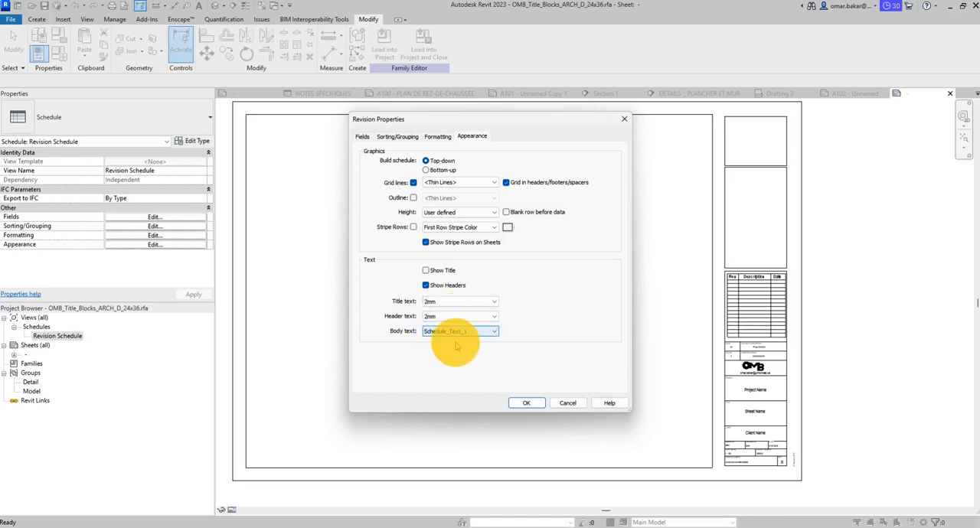
click(448, 332)
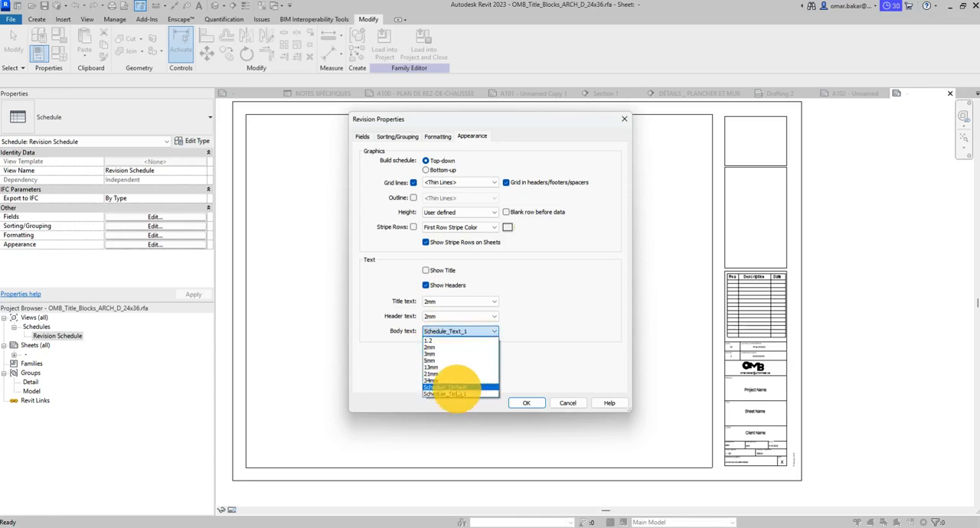
click(431, 341)
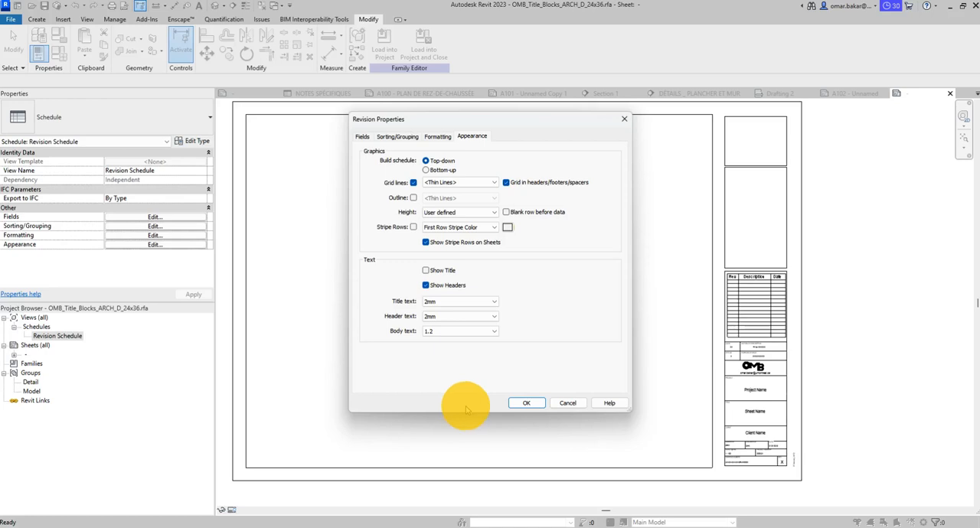
click(528, 402)
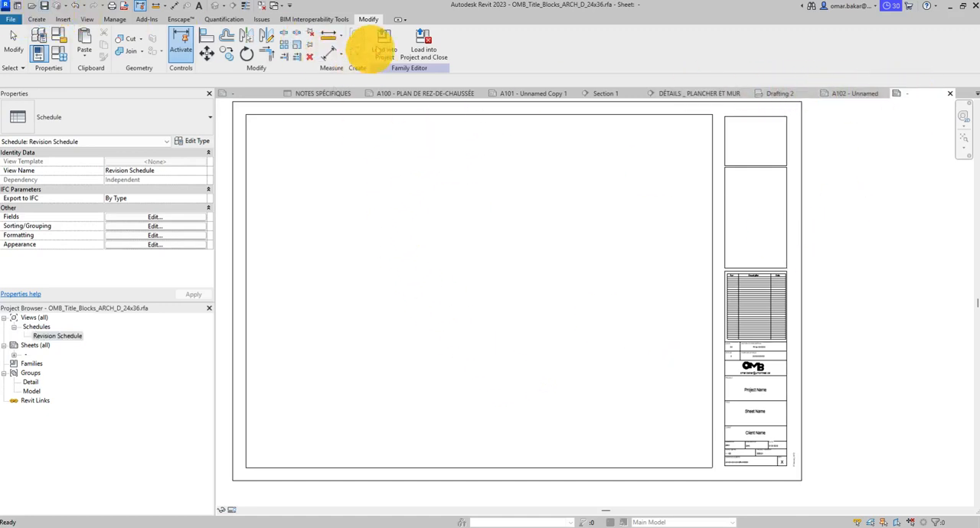
- Load the edited title block family into Office.rvt, overwriting the existing version without its parameter values
click(383, 47)
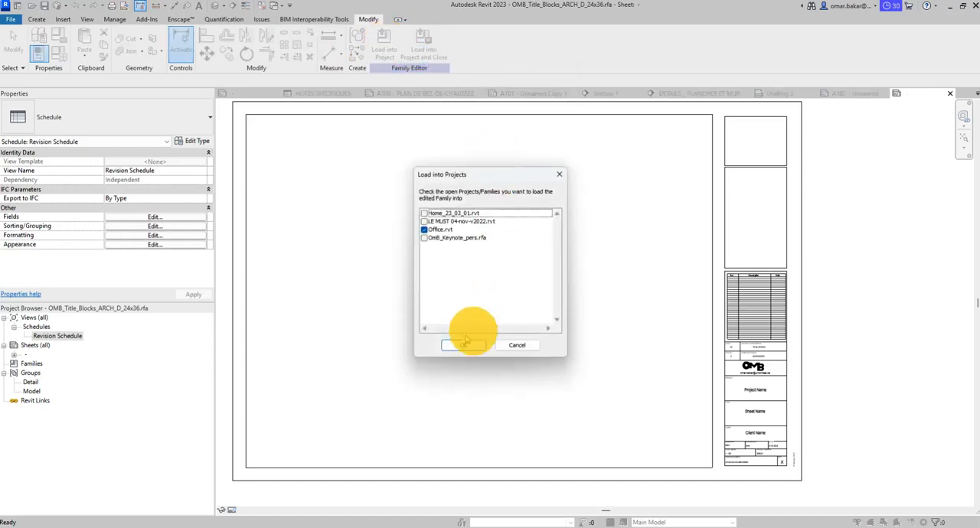
click(460, 346)
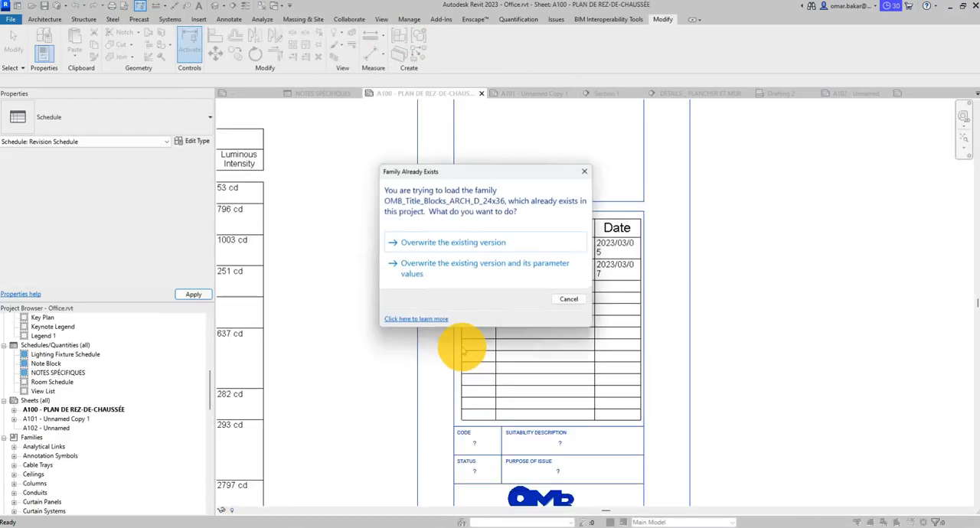
click(440, 243)
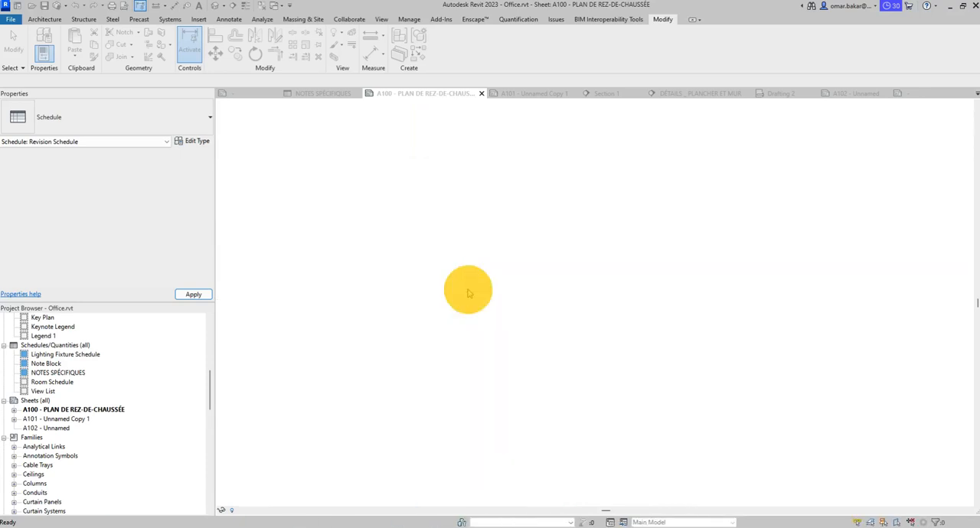
- Examine the text and row layout of the reloaded revision table in sheet A100's title block
scroll(546, 222, up, 3)
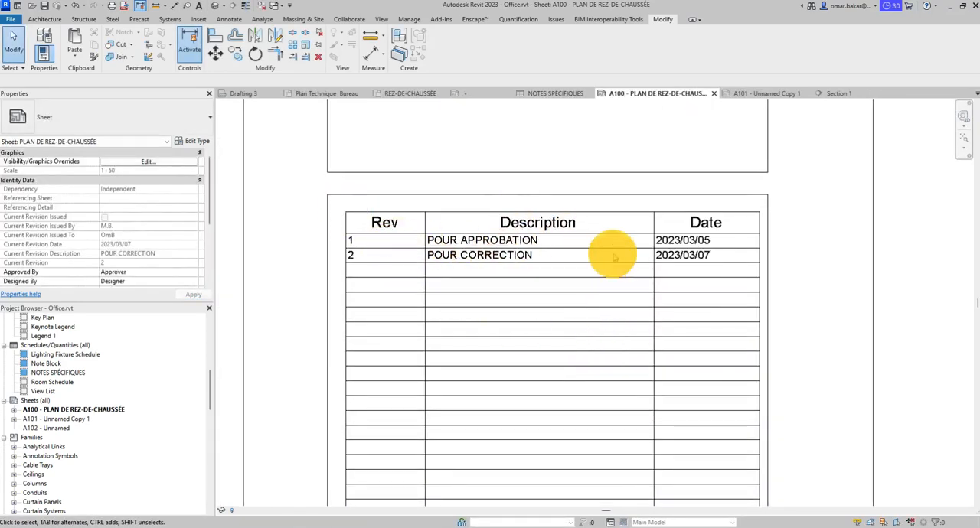
scroll(609, 262, down, 2)
scroll(607, 261, down, 1)
middle_drag(616, 329, 561, 235)
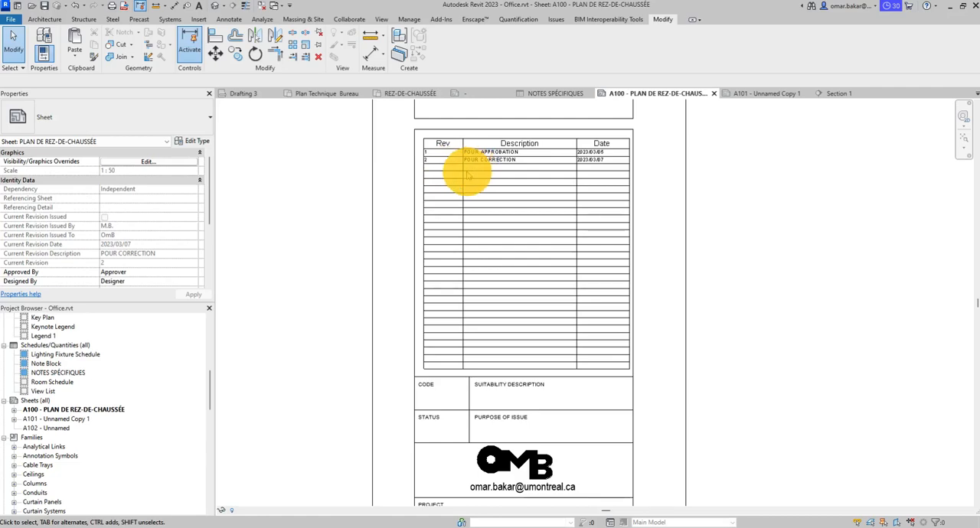
scroll(466, 175, up, 5)
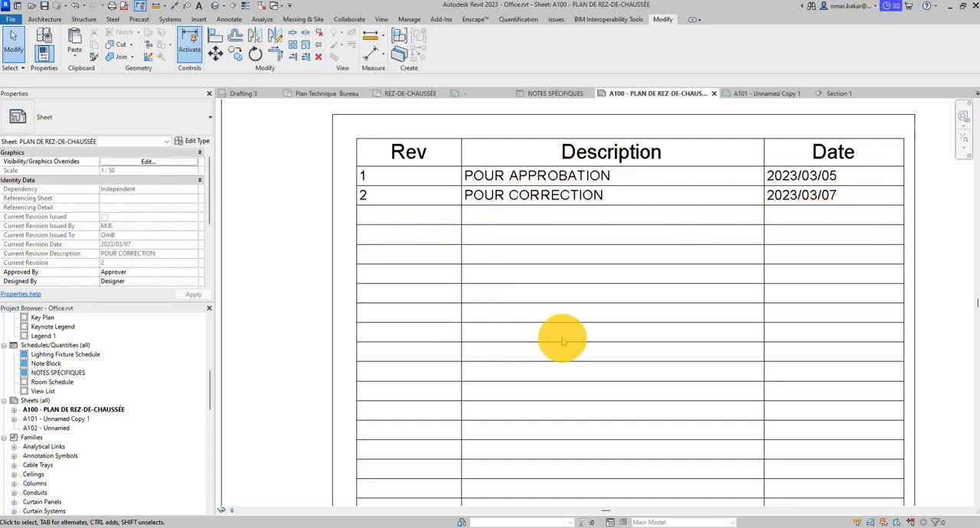
scroll(563, 341, down, 2)
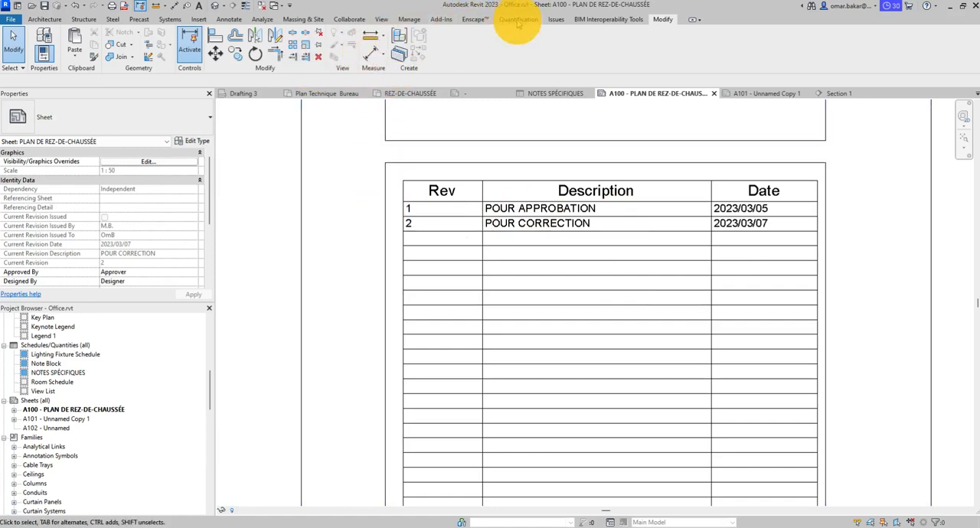
scroll(558, 271, down, 5)
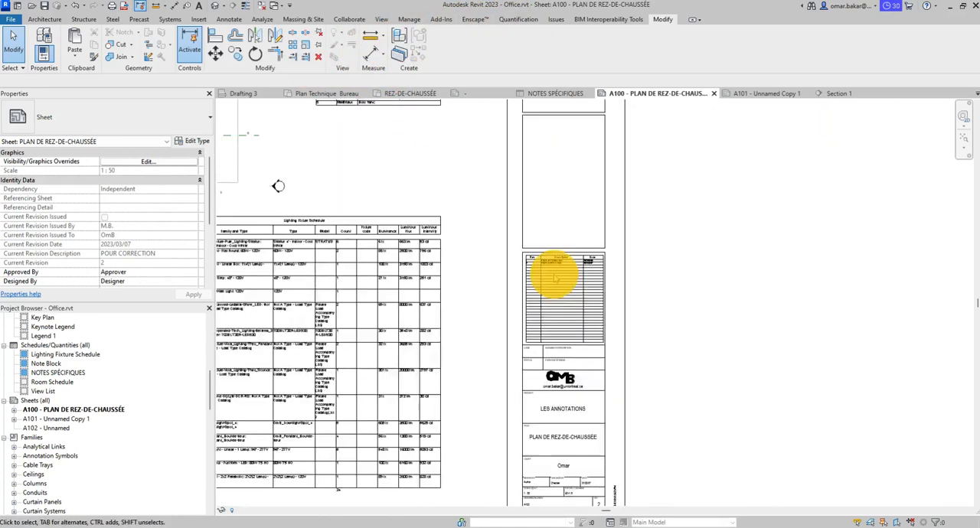
scroll(585, 268, up, 2)
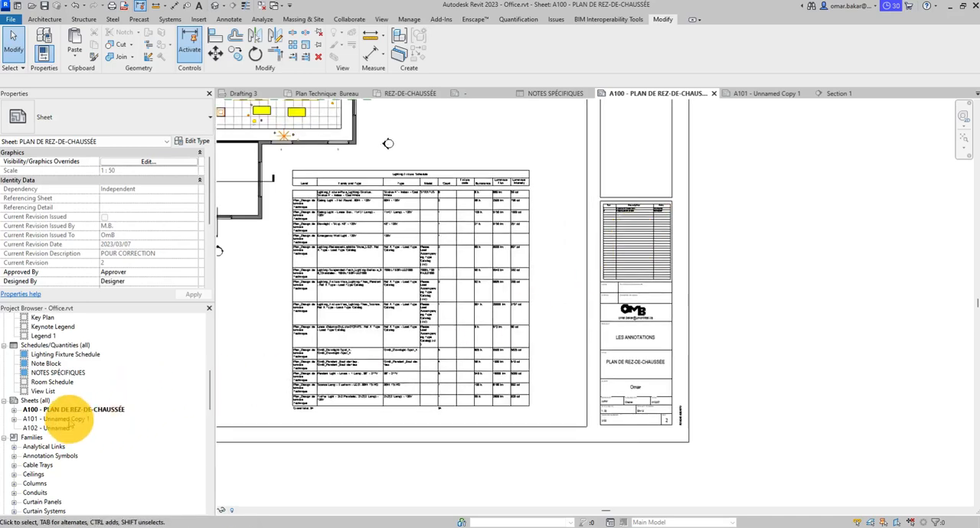
- Open sheet A101 and change the sheet title in its title block to PLANS
click(69, 419)
double_click(68, 419)
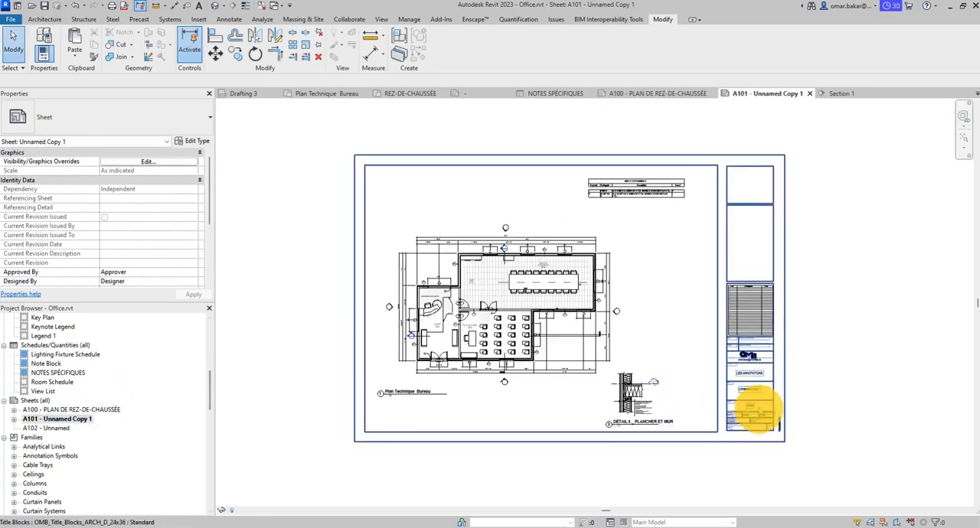
scroll(754, 388, up, 4)
click(754, 339)
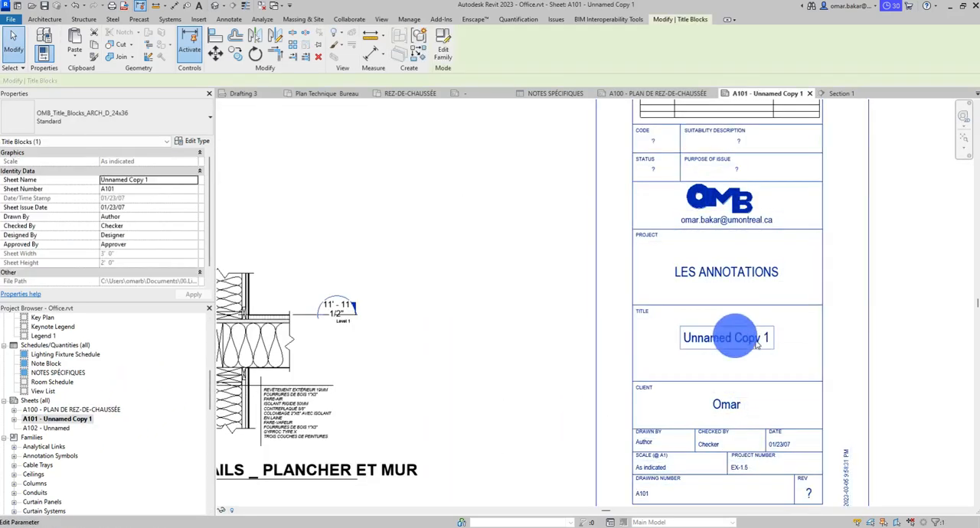
click(754, 339)
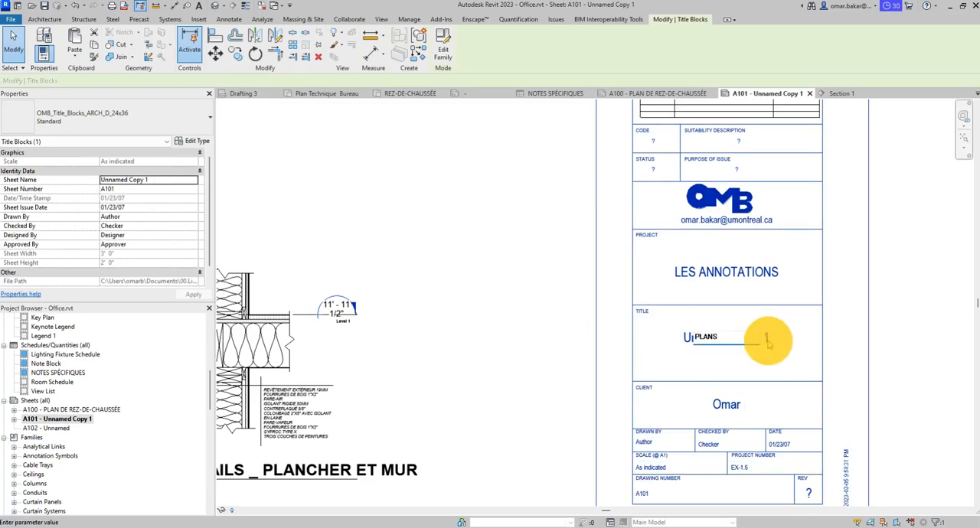
text(PLANS)
key(Return)
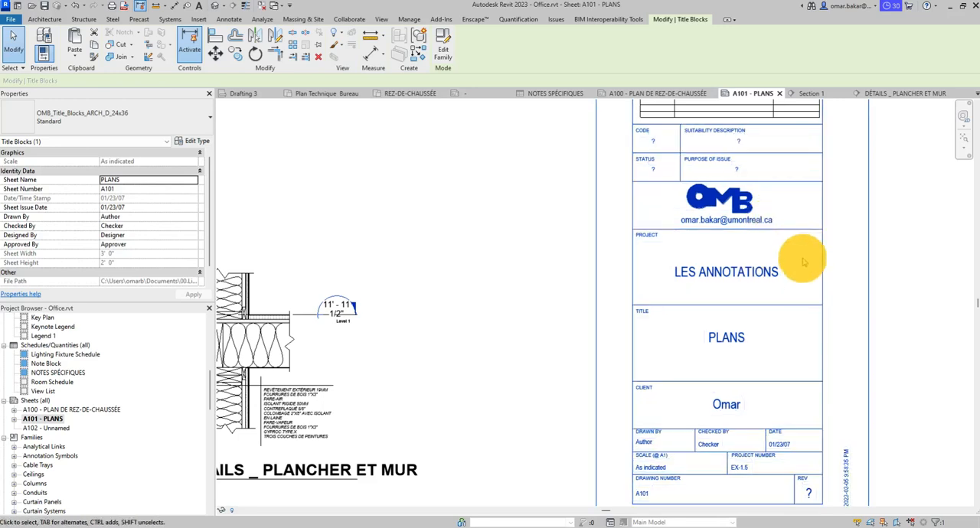
- Examine the drawing number and revision fields and the revision table in A101's title block
middle_drag(802, 260, 748, 157)
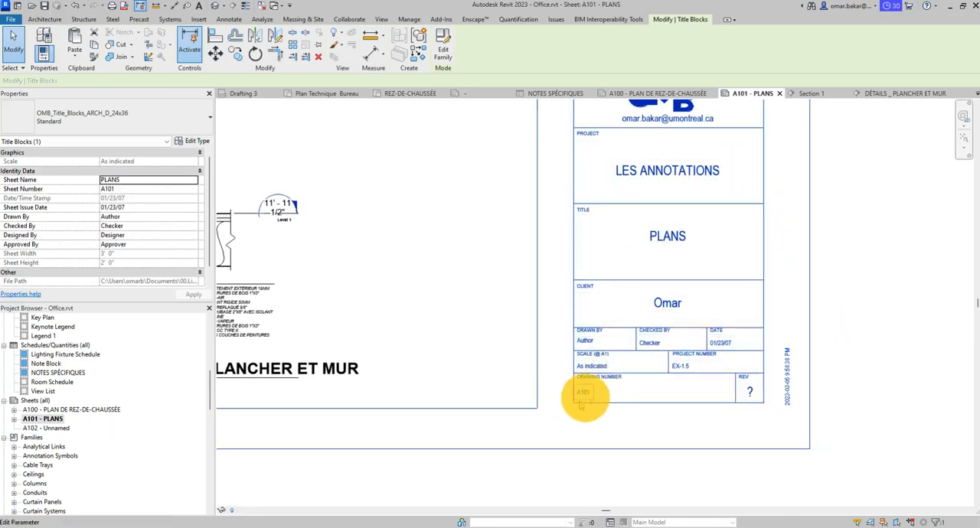
scroll(582, 406, up, 5)
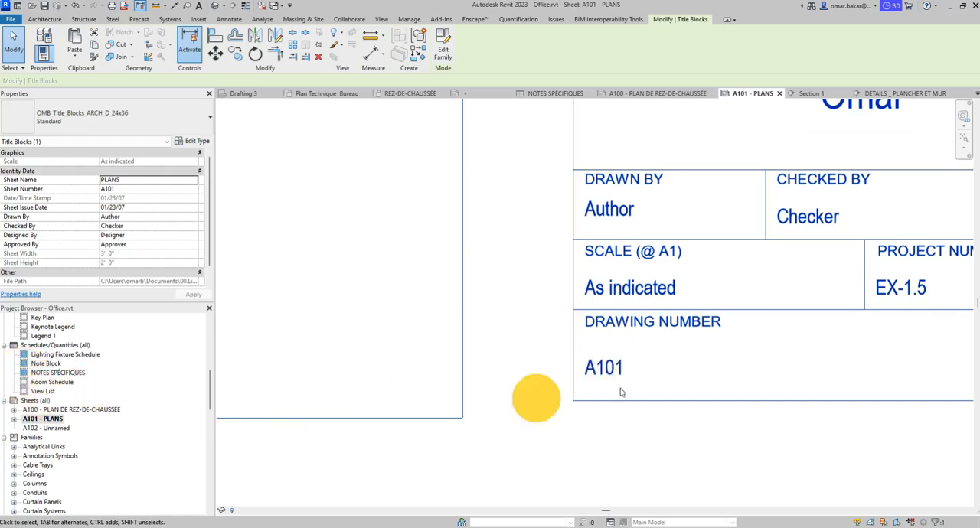
scroll(702, 323, down, 2)
middle_drag(818, 342, 600, 331)
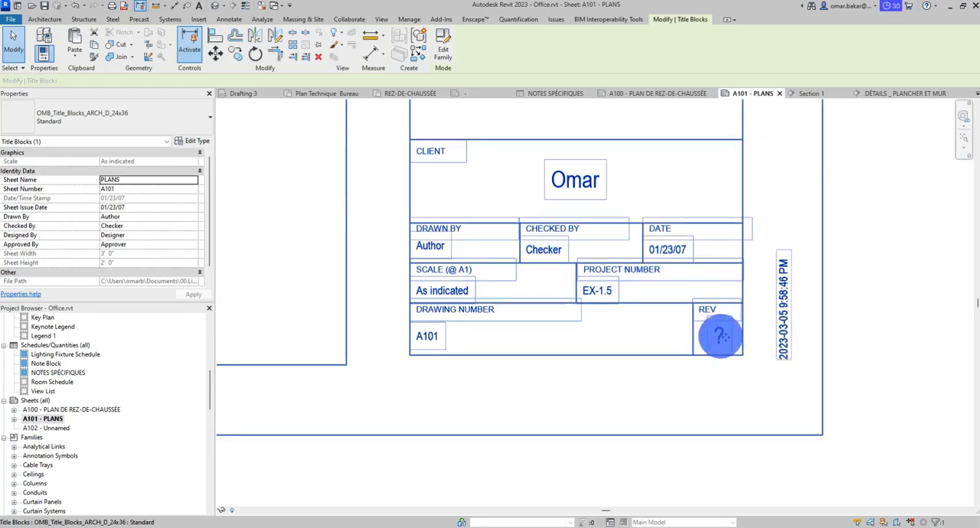
scroll(803, 259, down, 4)
middle_drag(678, 227, 681, 364)
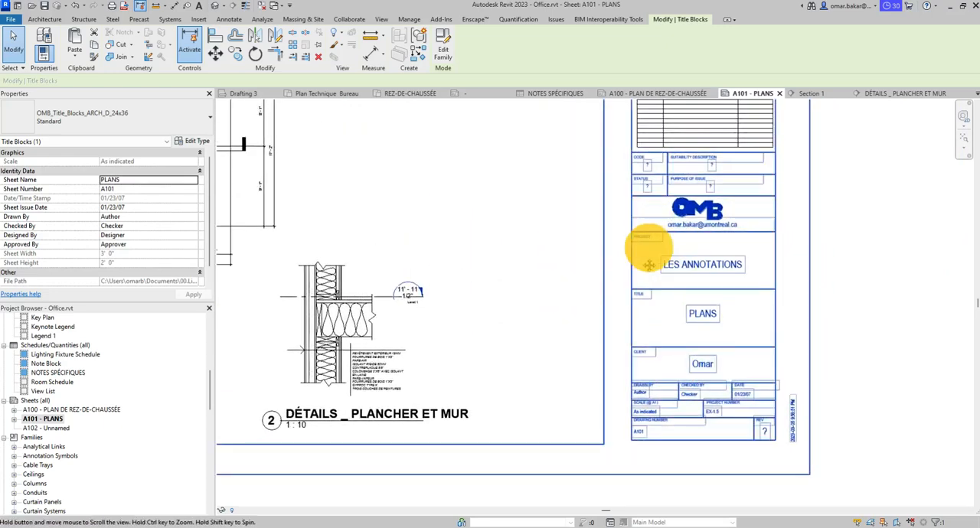
middle_drag(650, 258, 589, 367)
middle_drag(634, 176, 612, 284)
scroll(656, 175, up, 4)
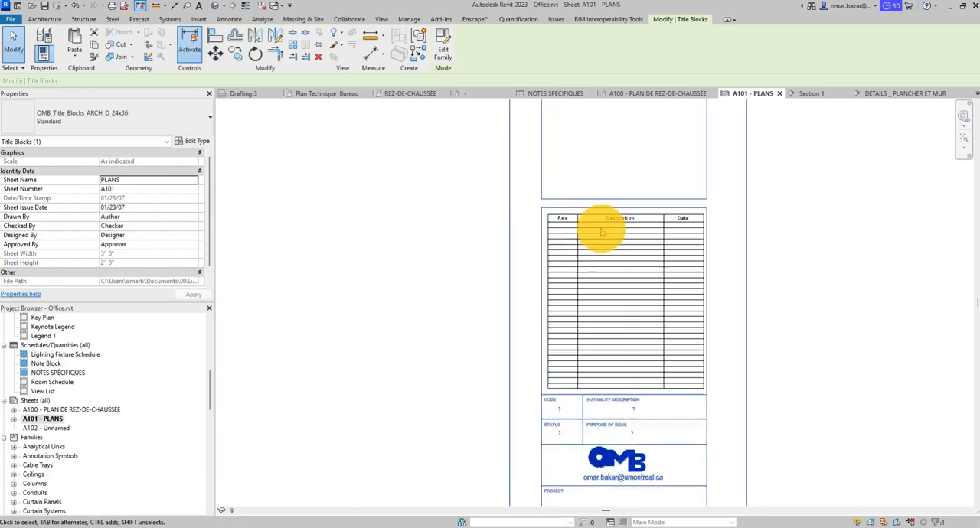
- Show Revision 1, POUR APPROBATION and POUR CORRECTION in sheet A101's revision schedule
click(959, 197)
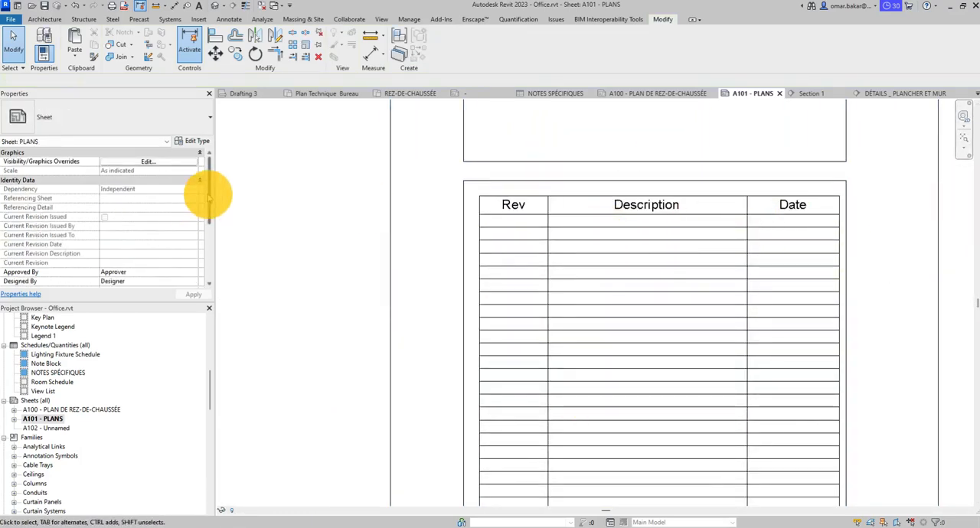
scroll(207, 192, down, 4)
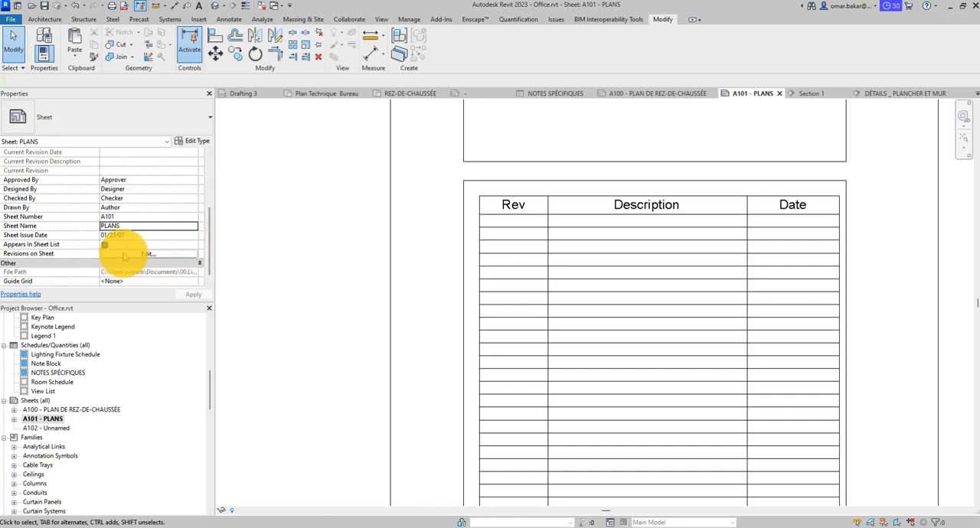
click(145, 253)
click(582, 206)
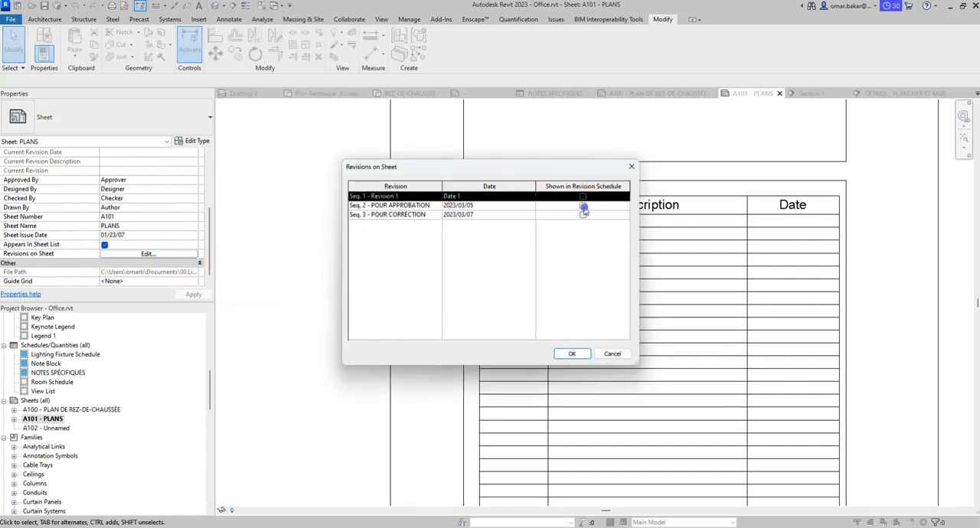
click(583, 197)
click(583, 215)
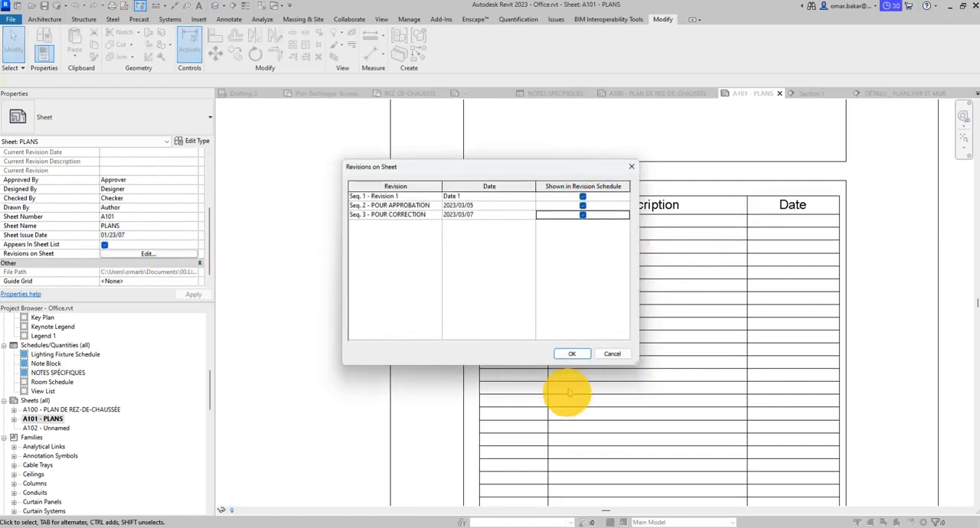
click(573, 354)
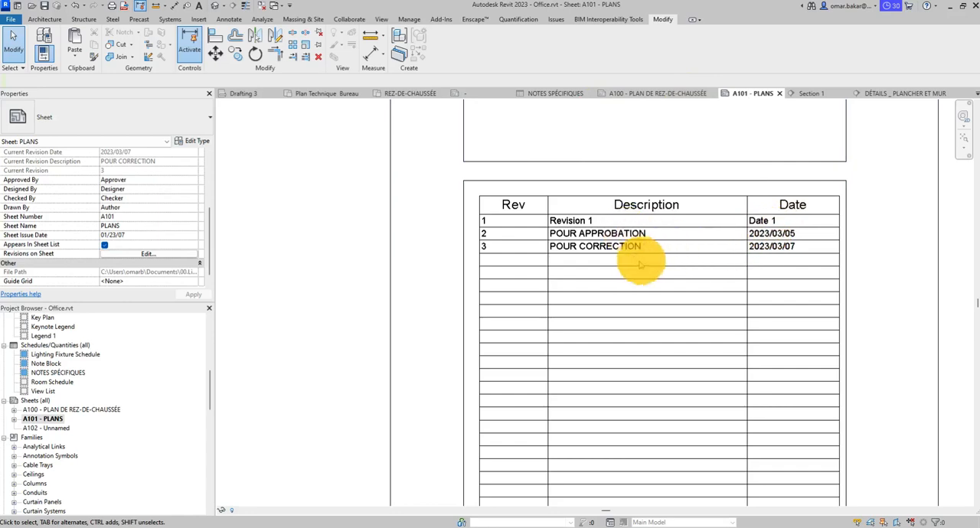
- Check the revision table and the revision number field in sheet A101's title block
scroll(635, 264, down, 2)
scroll(671, 280, down, 3)
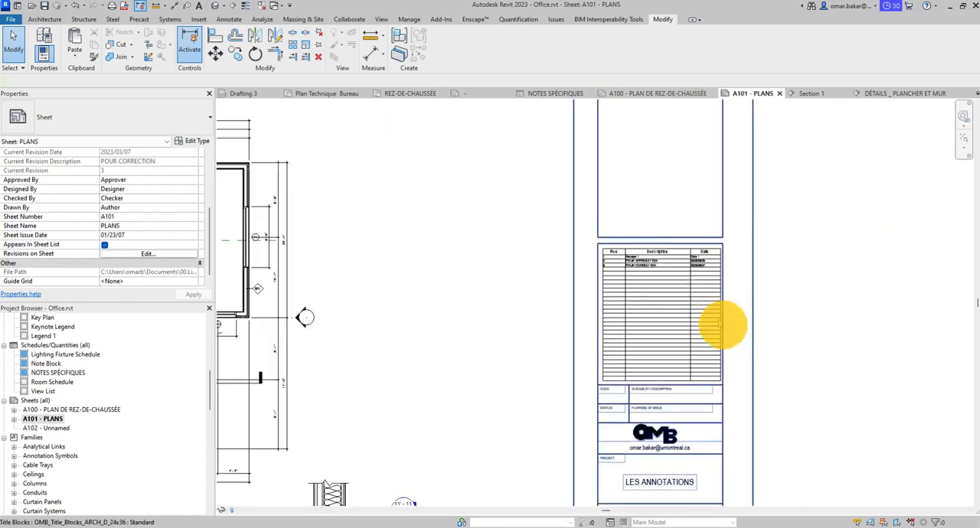
middle_drag(721, 322, 565, 138)
scroll(543, 426, up, 5)
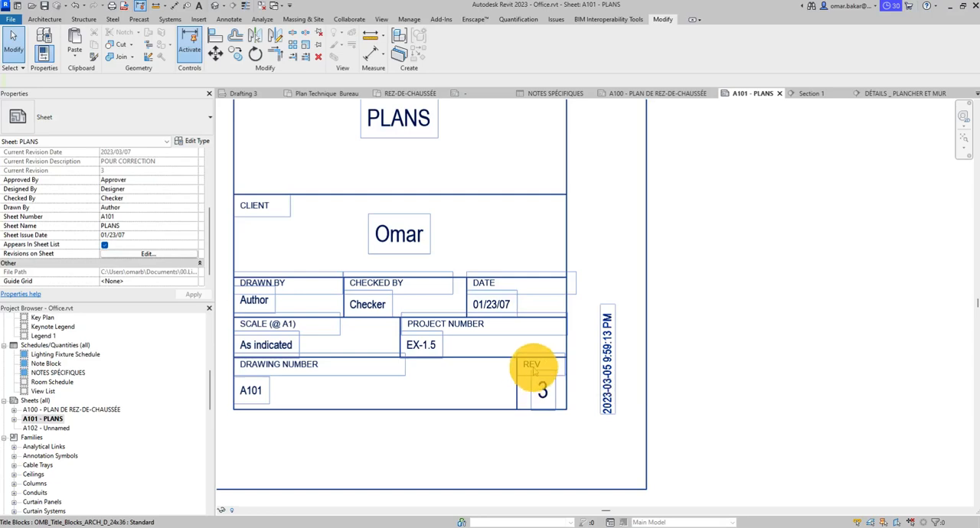
- Open sheet A100 and examine its title block's revision field, then the lighting fixture schedule and reflected ceiling plan
double_click(105, 410)
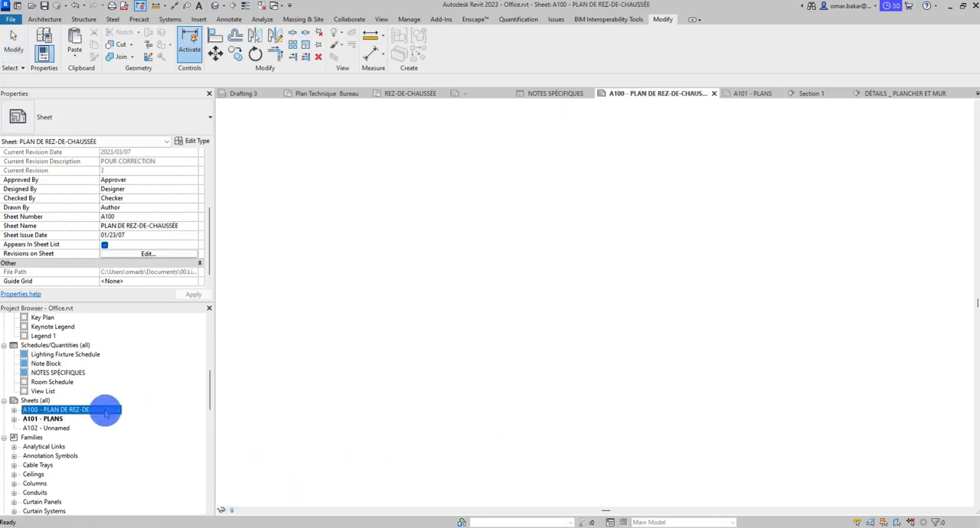
scroll(660, 433, up, 5)
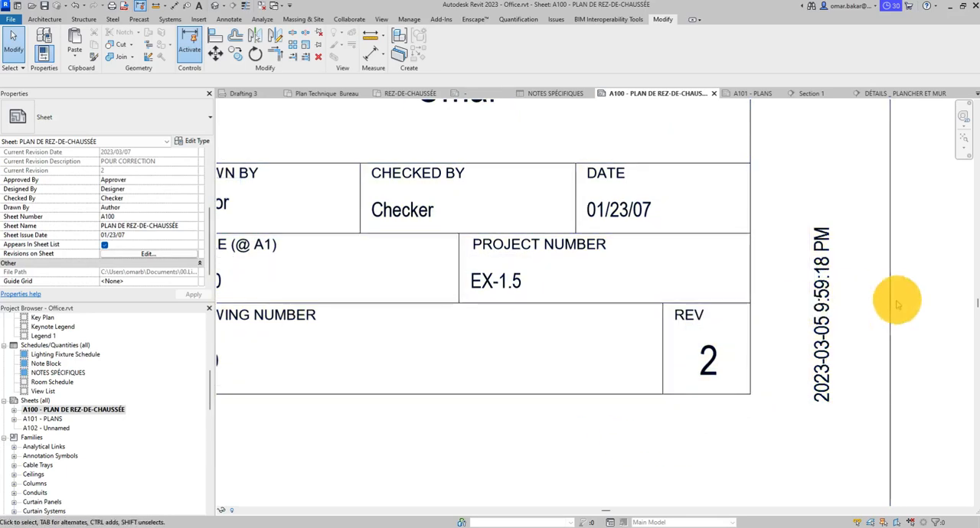
scroll(753, 312, down, 4)
scroll(823, 402, up, 3)
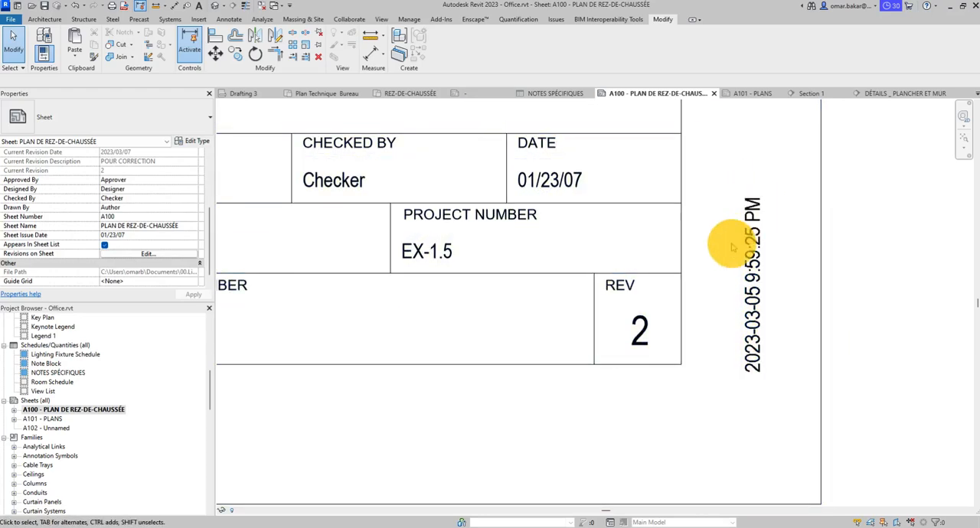
scroll(727, 256, down, 2)
scroll(716, 287, down, 2)
middle_drag(597, 307, 594, 448)
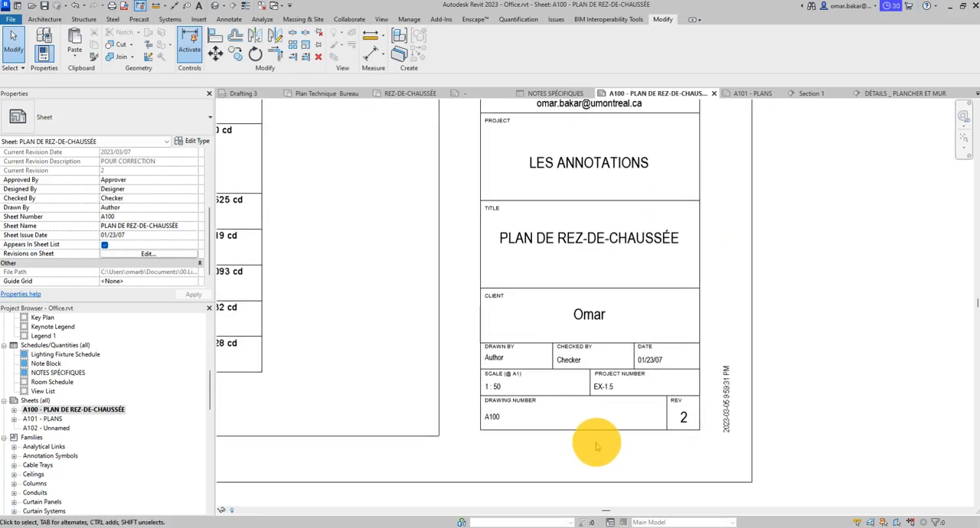
scroll(701, 186, down, 1)
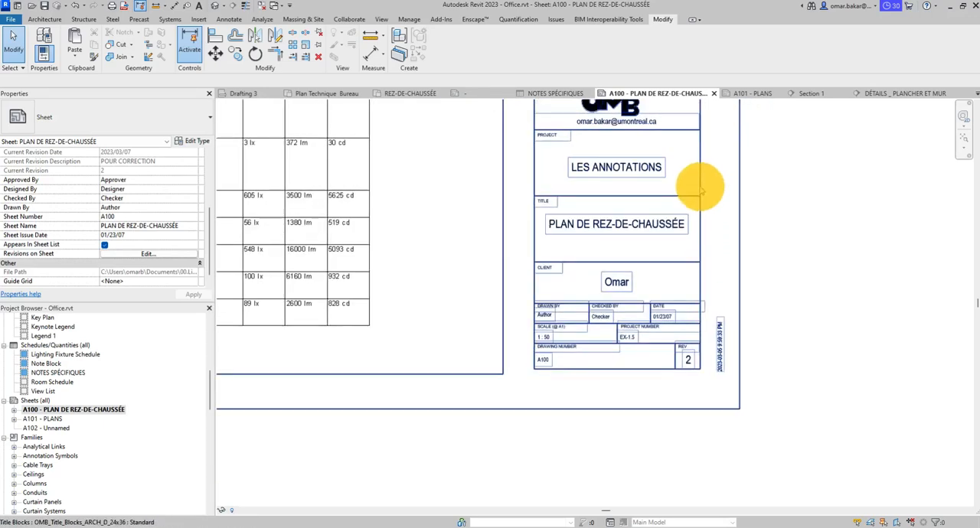
middle_drag(707, 243, 769, 262)
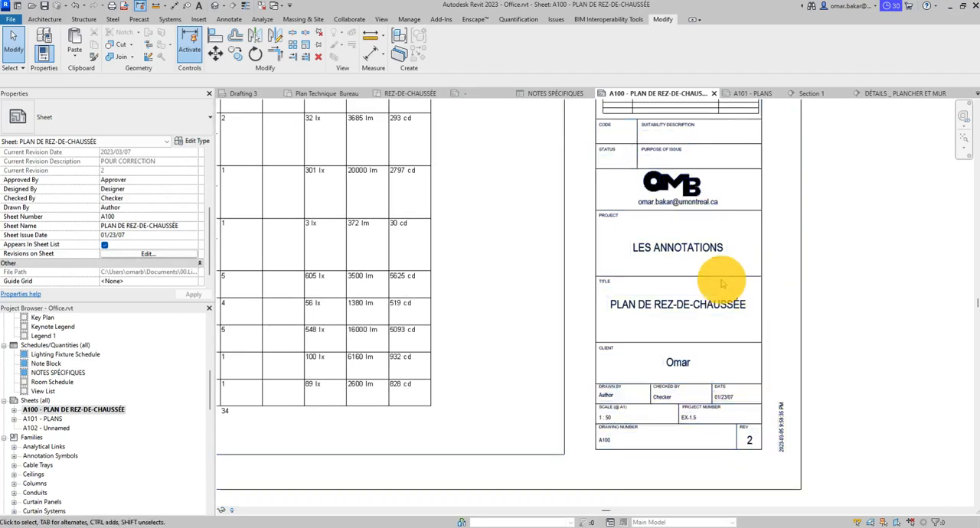
scroll(721, 278, down, 5)
middle_drag(461, 257, 632, 389)
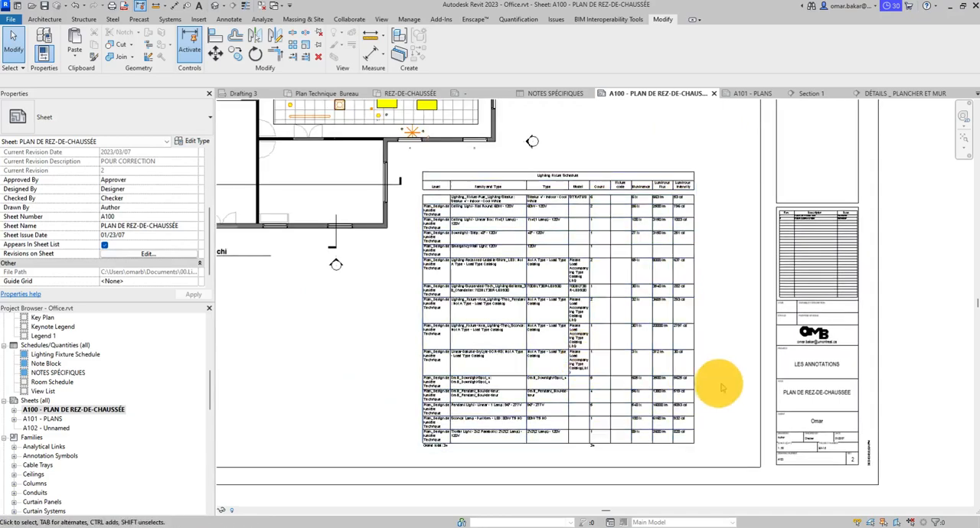
middle_drag(502, 332, 652, 367)
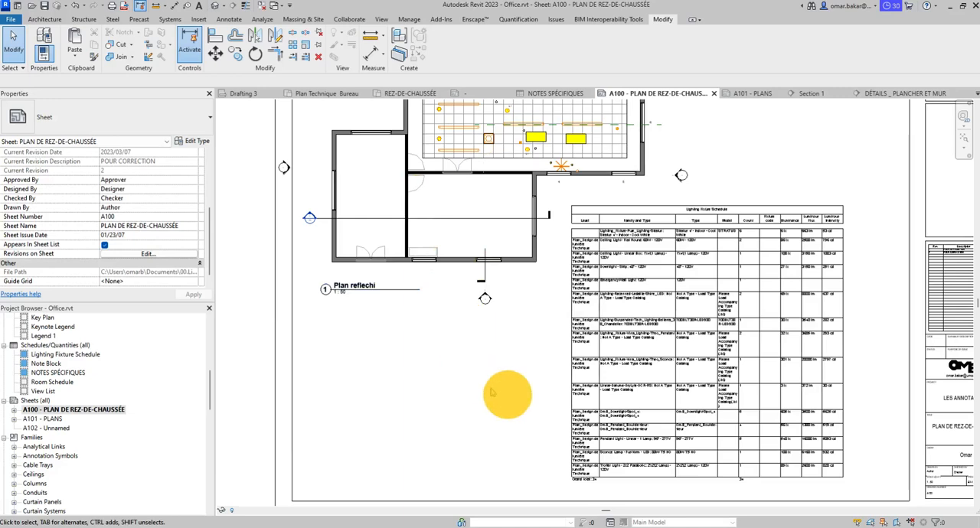
- Return to sheet A101 and review its overall layout, title block, floor plan and floor-and-wall detail
double_click(42, 419)
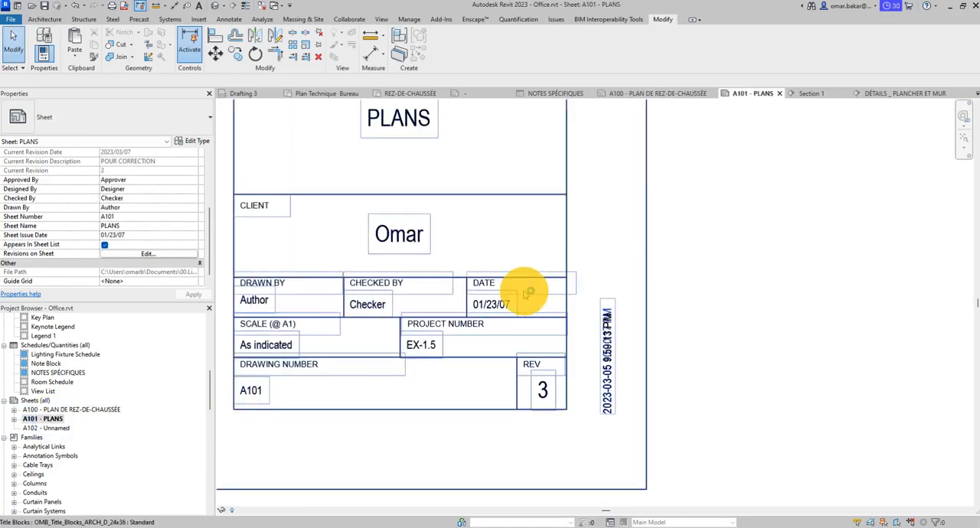
scroll(528, 292, down, 6)
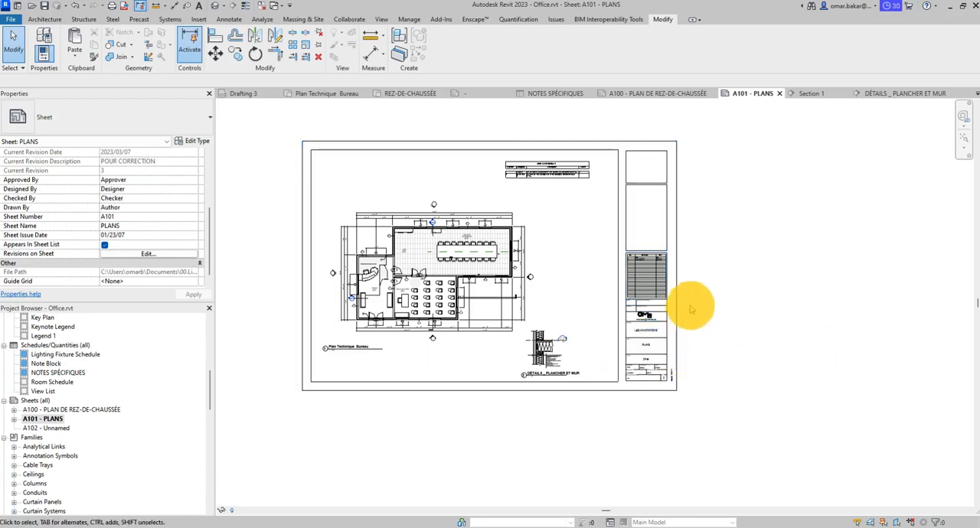
scroll(689, 308, up, 3)
middle_drag(676, 385, 914, 345)
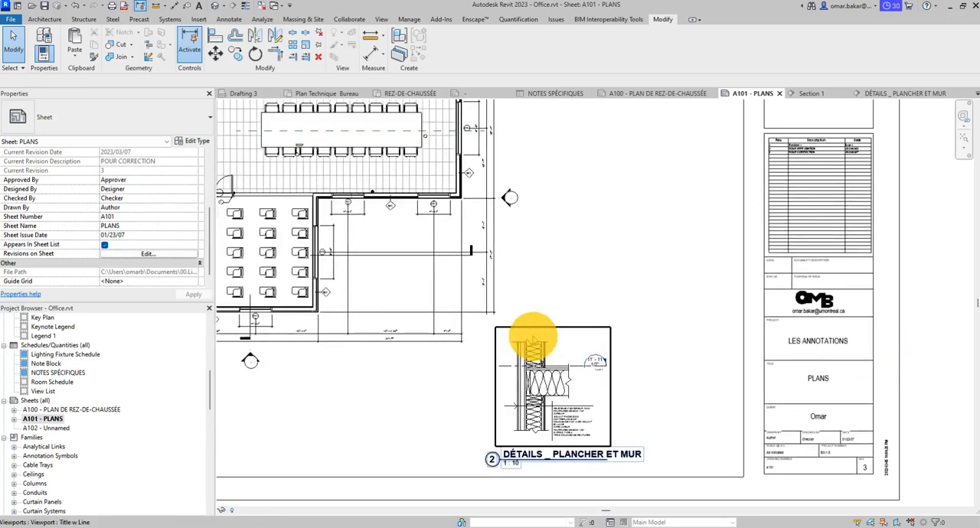
scroll(521, 337, down, 2)
middle_drag(453, 324, 519, 311)
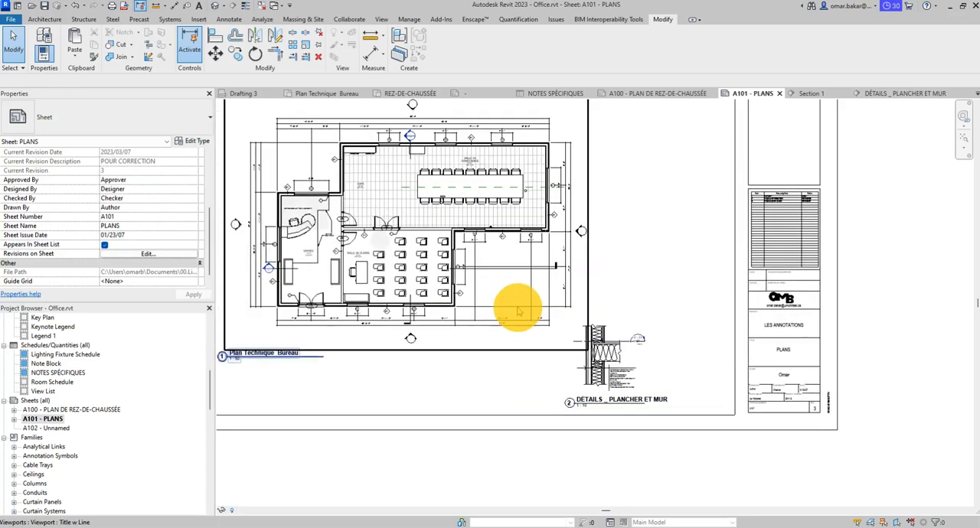